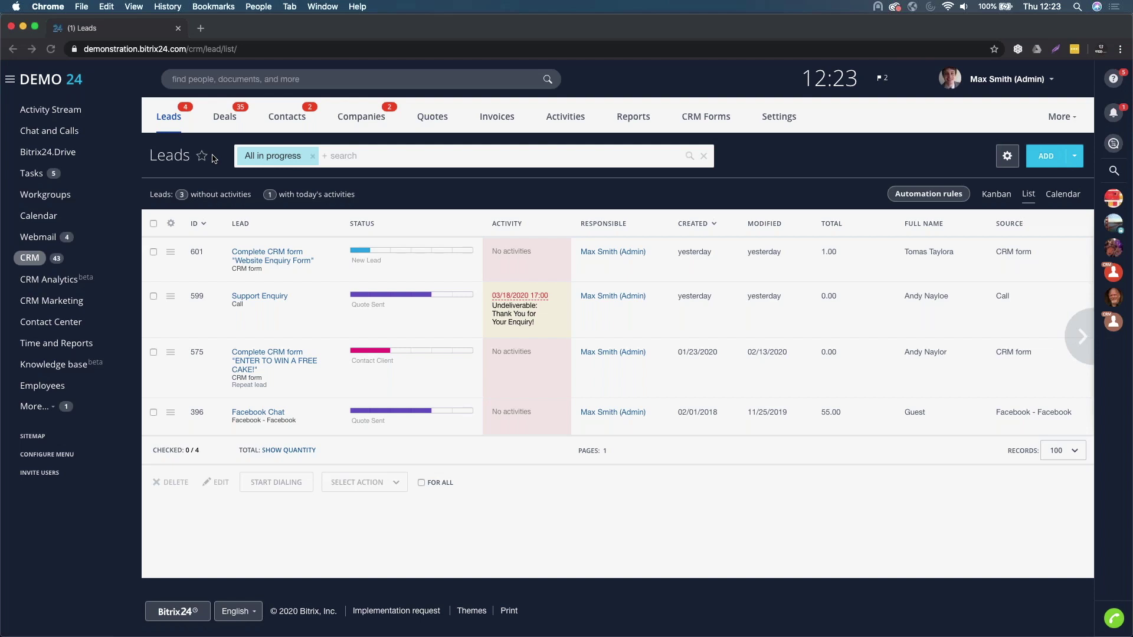
- Open the CRM Forms list and scroll through the existing web forms
click(711, 119)
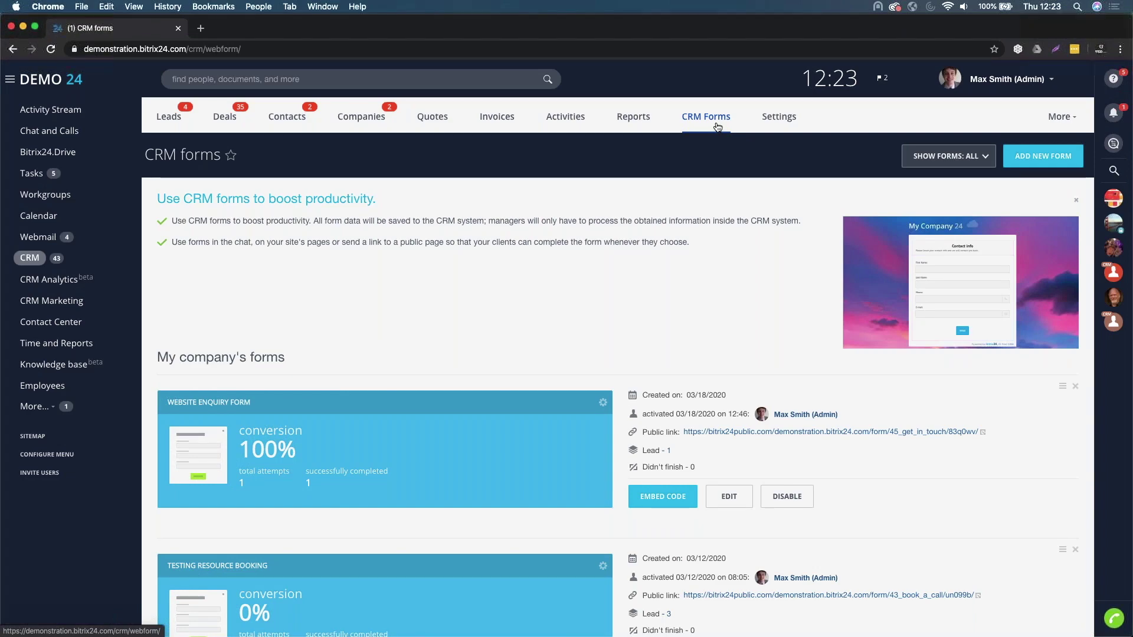
scroll(587, 368, down, 2)
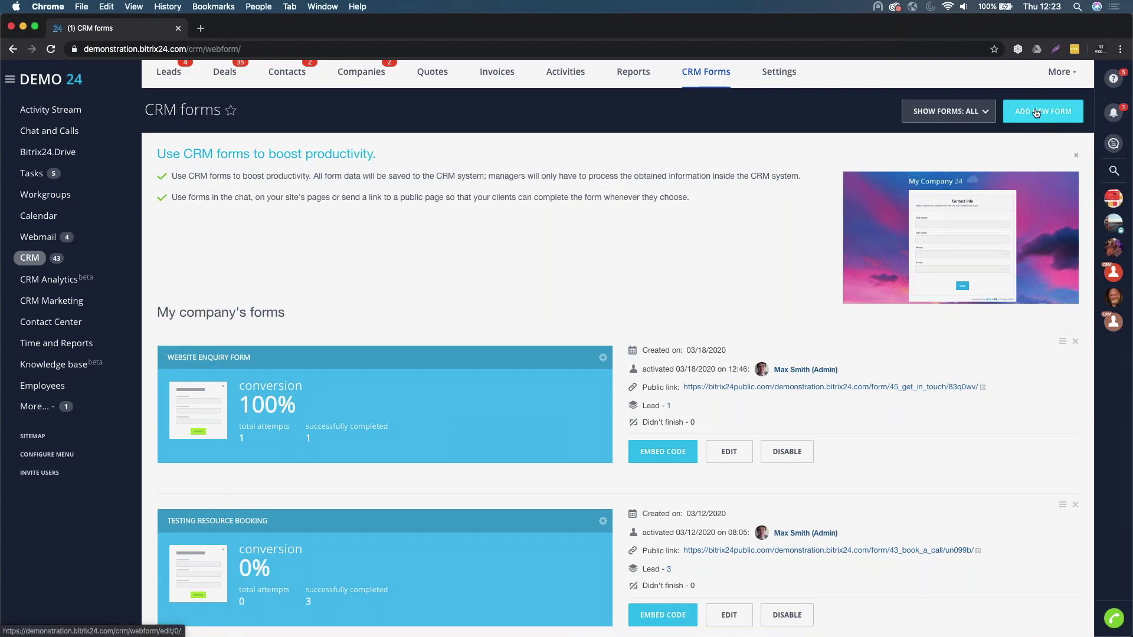
- Create a form named 'Website Lead Enquiry Form' titled 'Please get in touch using the form below!'
click(1042, 117)
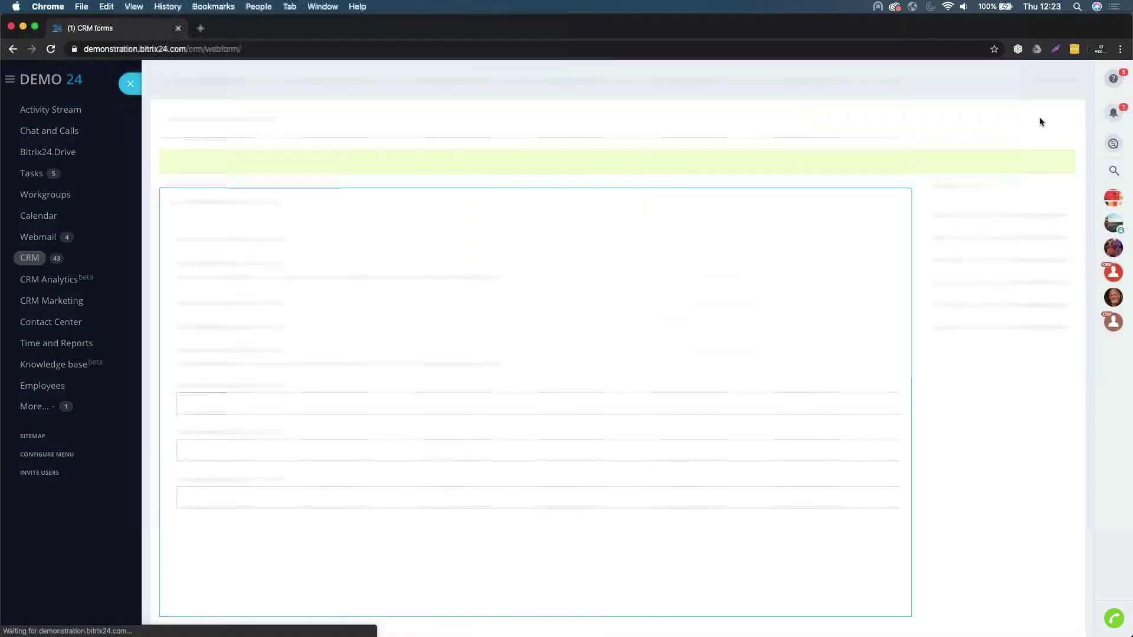
text(We)
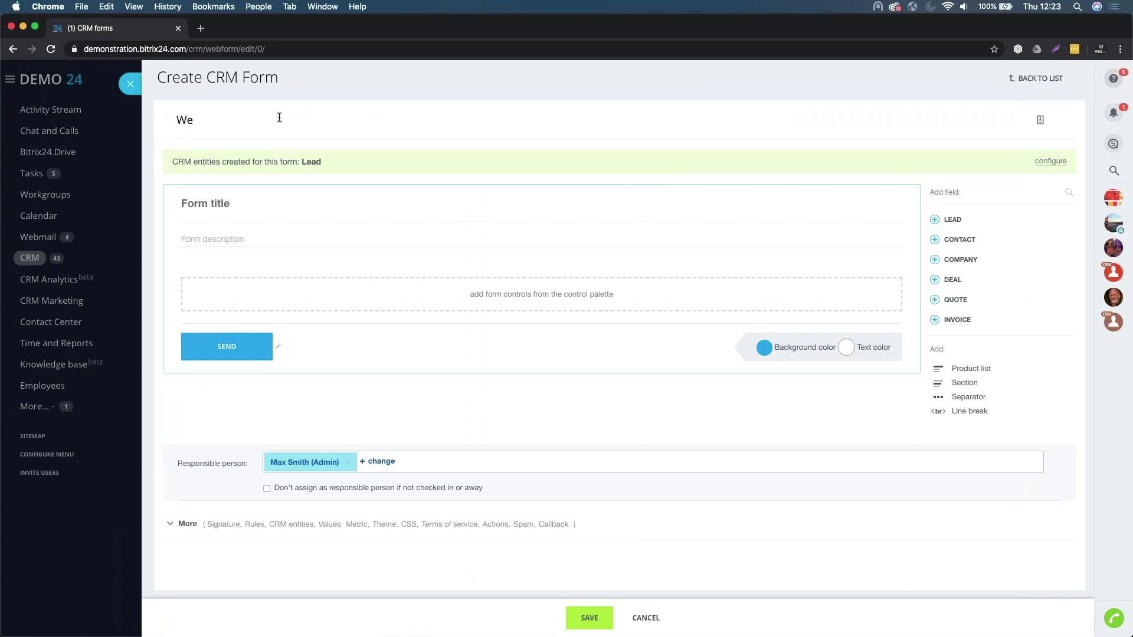
text(bsite Lead Enquiry Form)
click(213, 204)
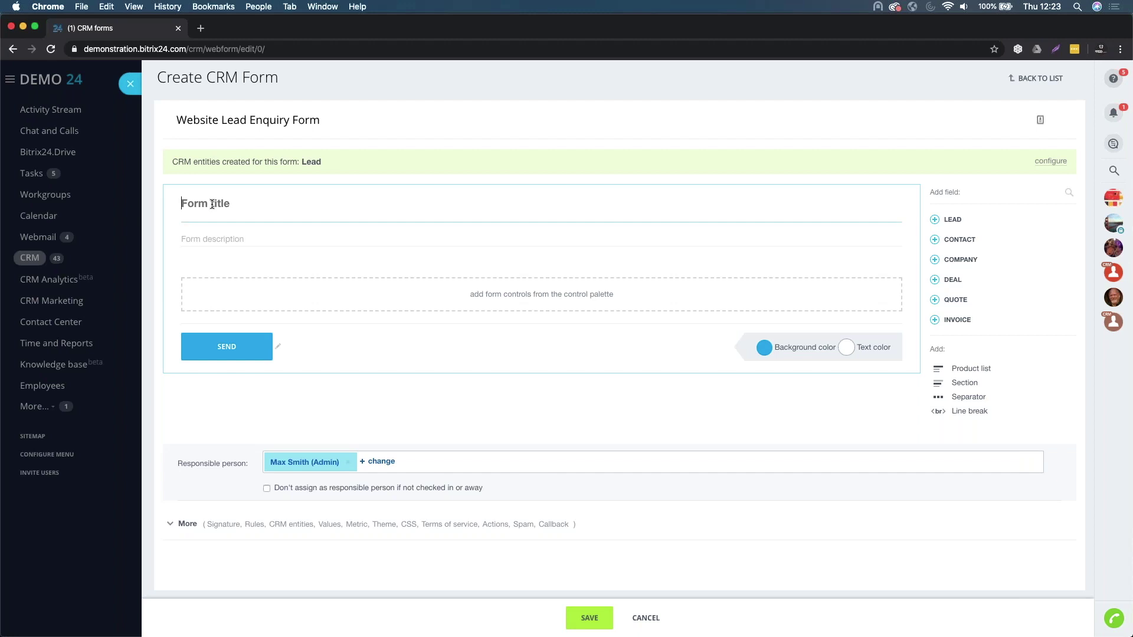
text(Please get in touch using the form below!)
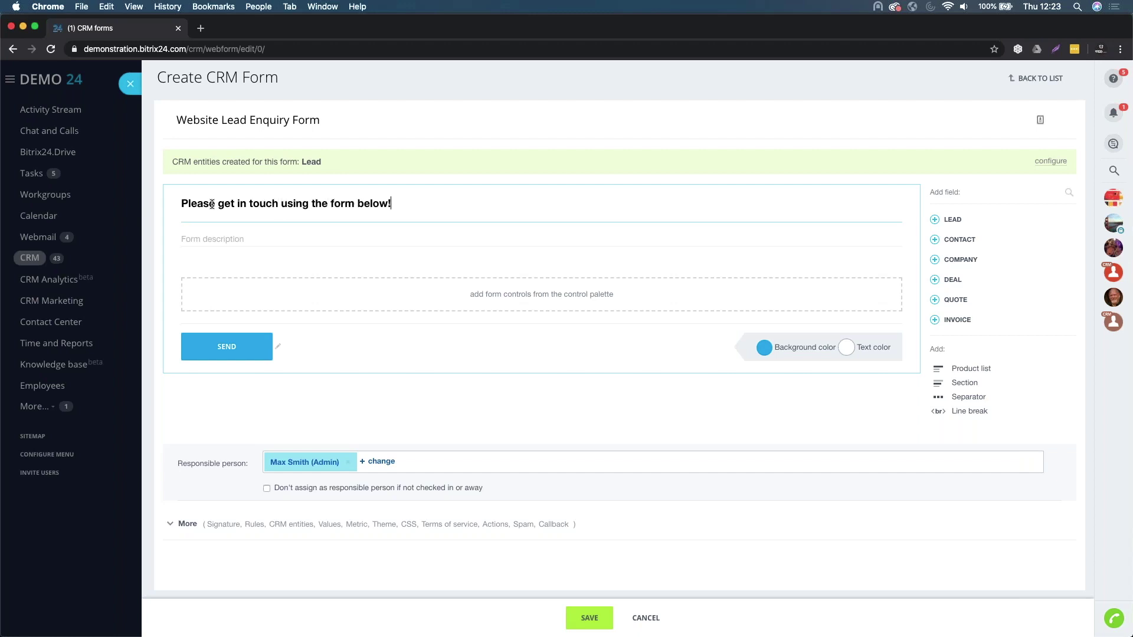
- Set the form description to 'Please fill in all the details below...'
click(228, 237)
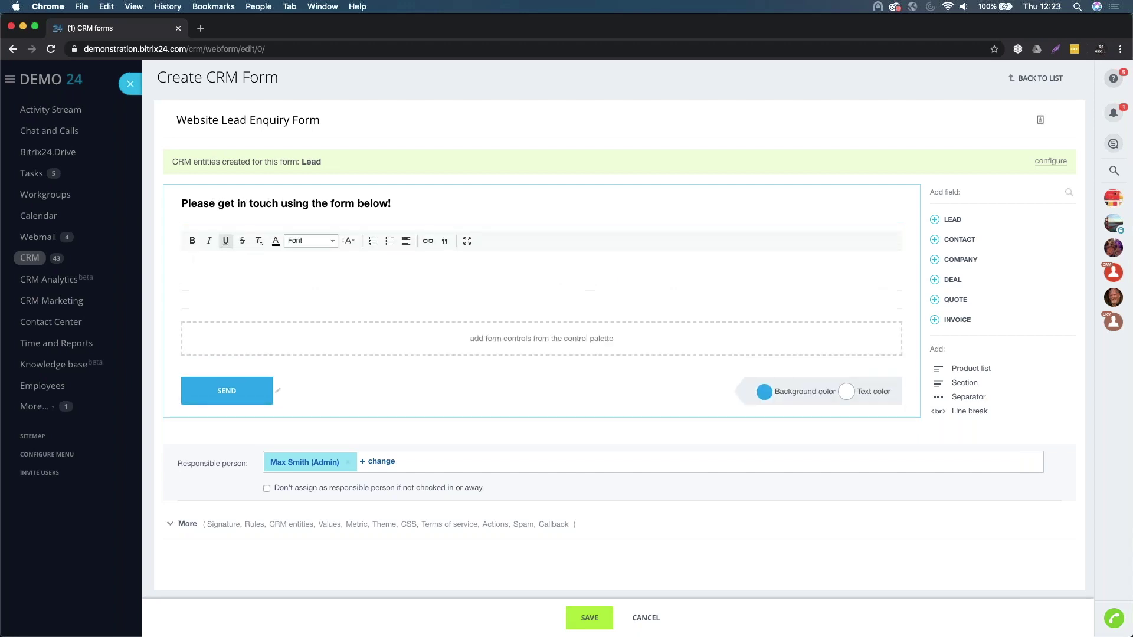
text(Please fill in)
text( all the detai)
text(ls n)
key(BackSpace)
key(BackSpace)
text(below...)
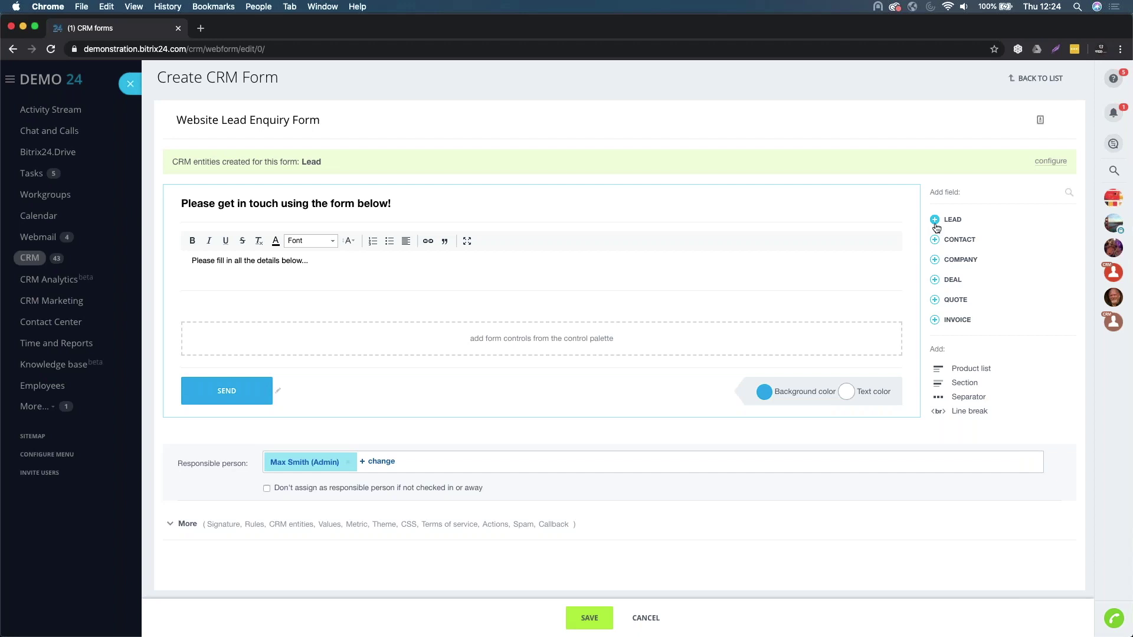
- Add the lead Name and Last name fields to the form
click(935, 223)
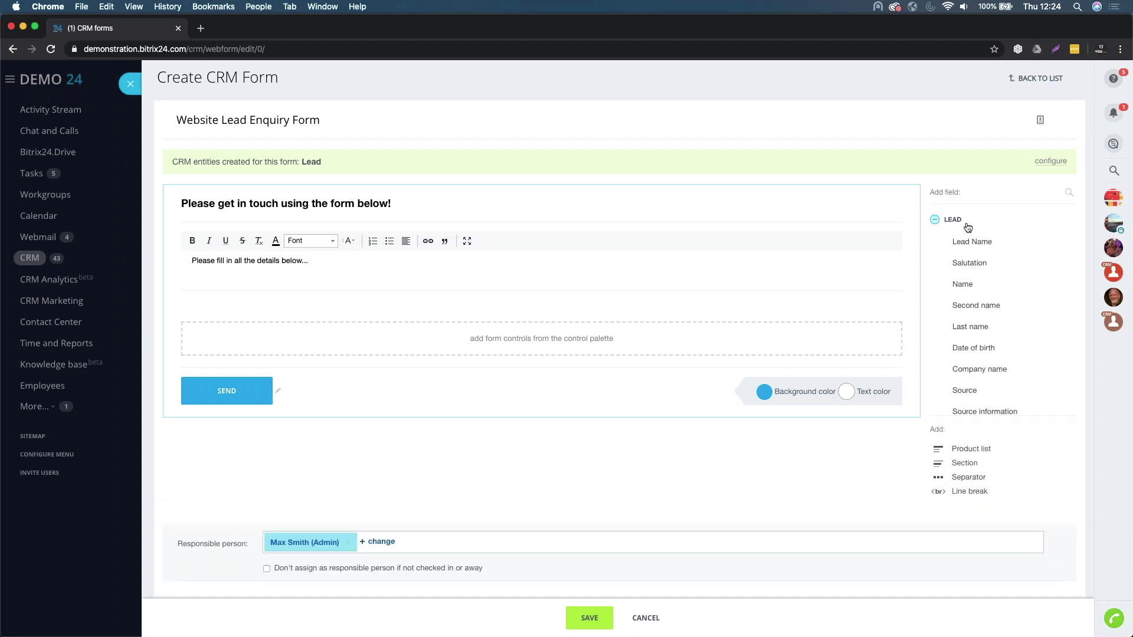
scroll(970, 274, down, 1)
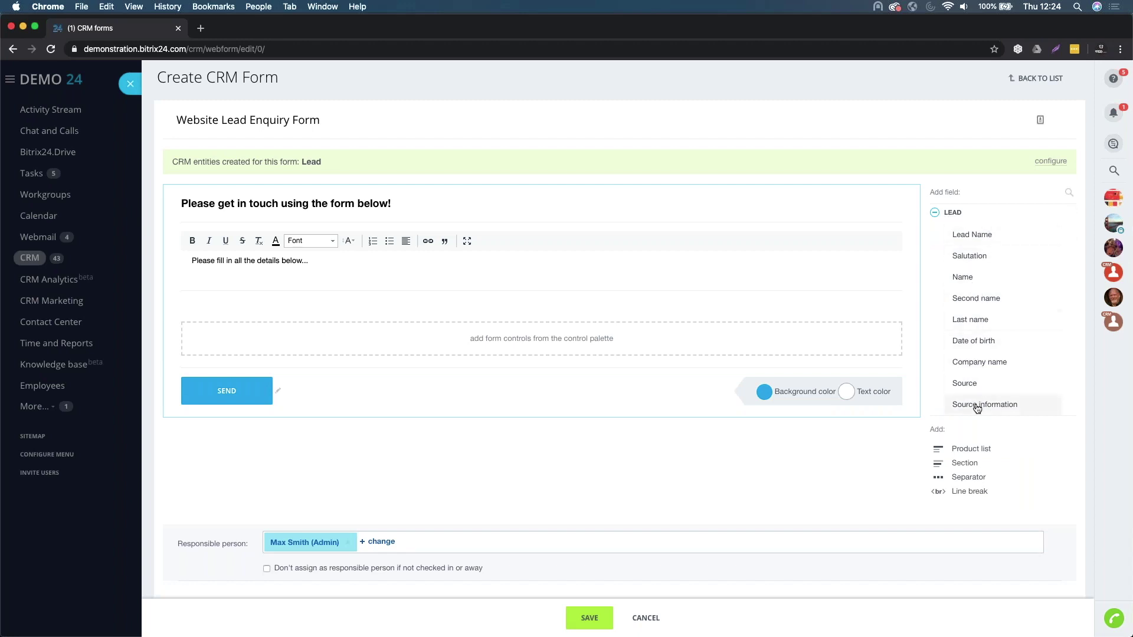
scroll(979, 295, down, 10)
scroll(980, 301, down, 15)
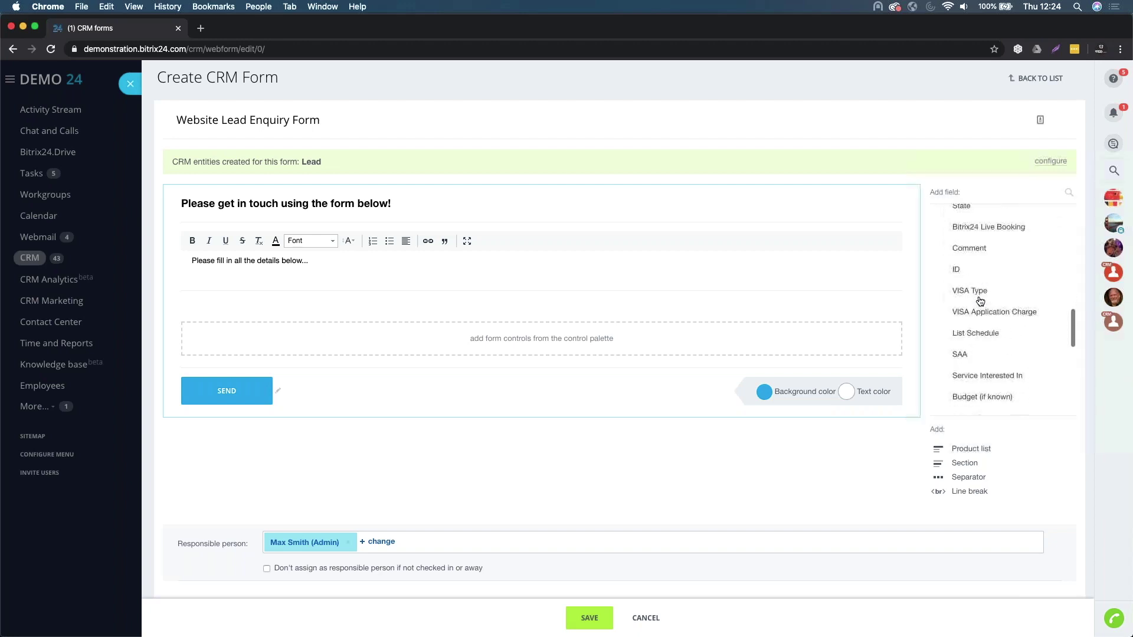
scroll(979, 301, up, 20)
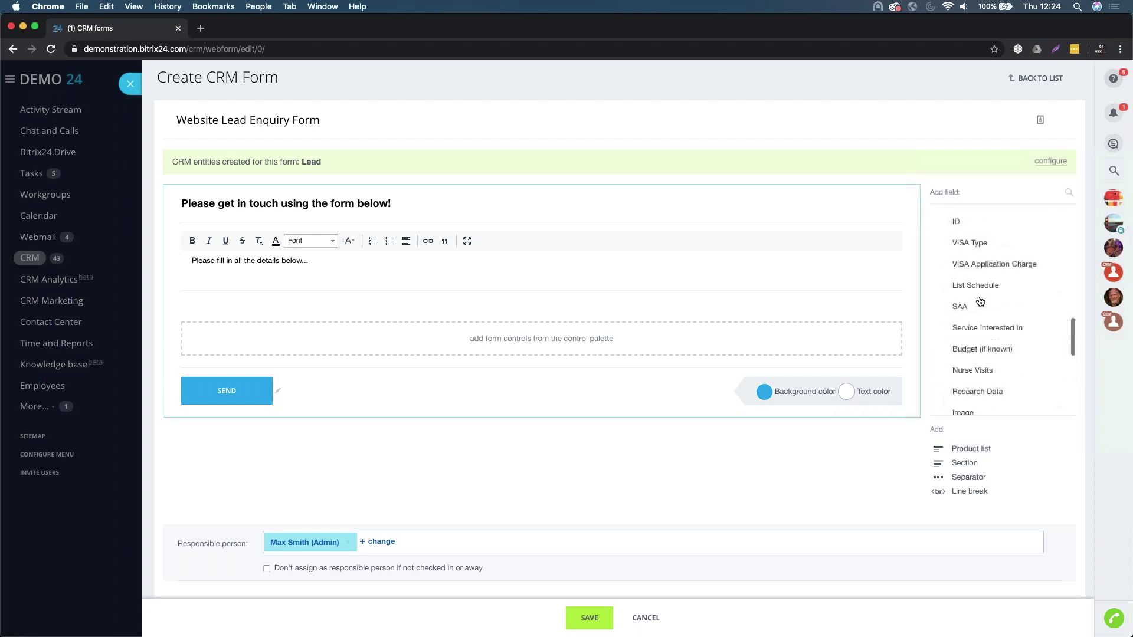
scroll(979, 301, up, 4)
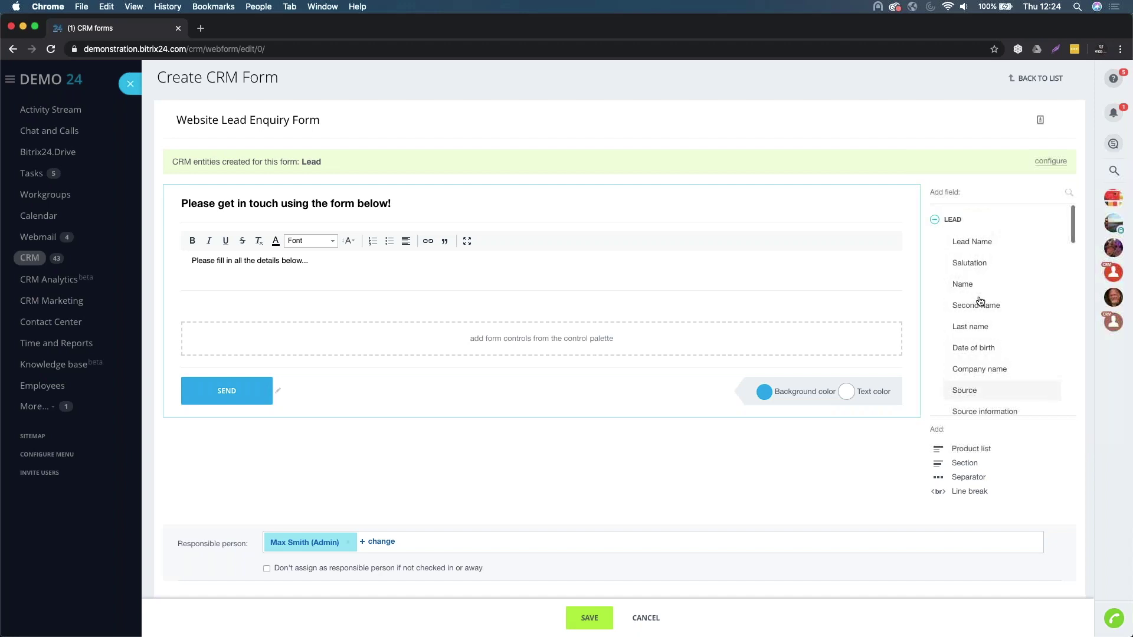
click(966, 285)
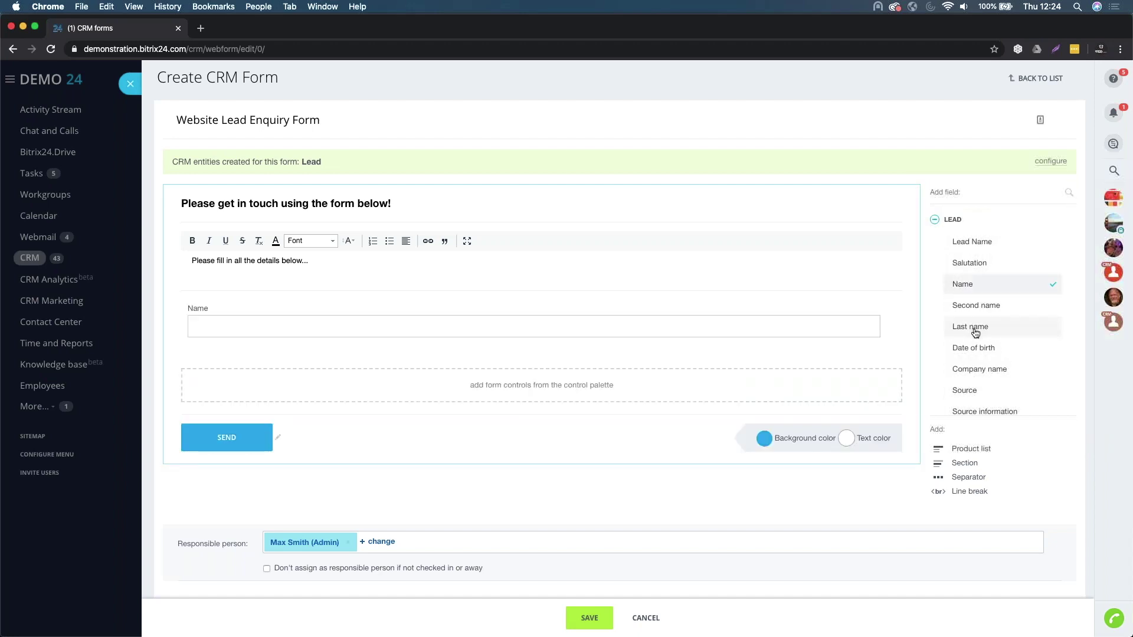
click(974, 327)
- Add the Company name, Phone and E-mail lead fields to the form
scroll(974, 334, down, 10)
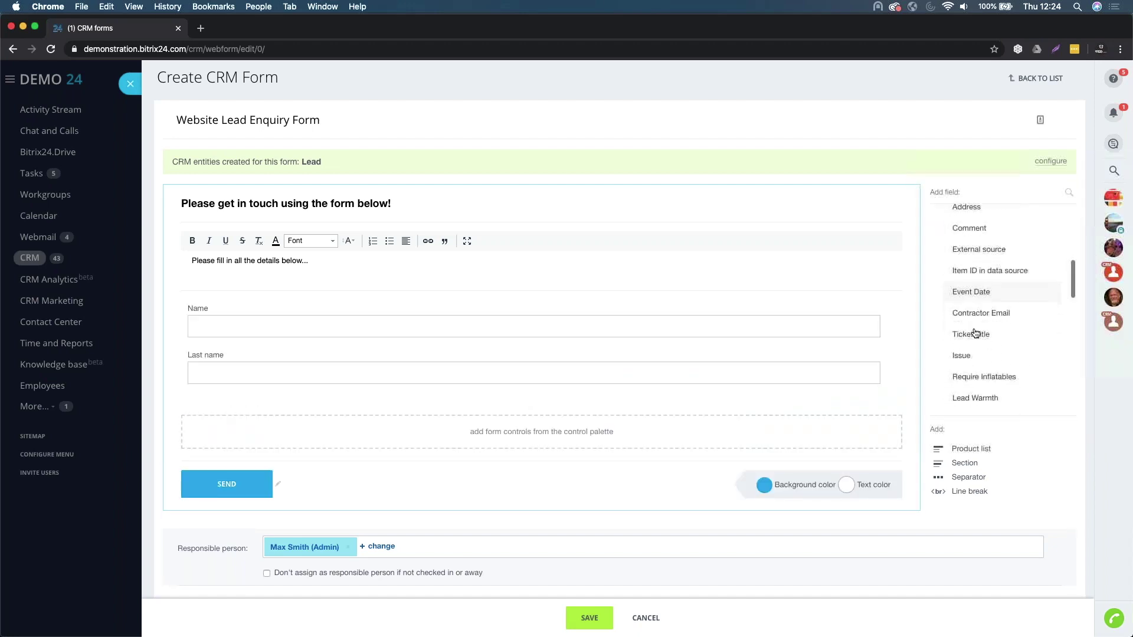
scroll(974, 330, up, 8)
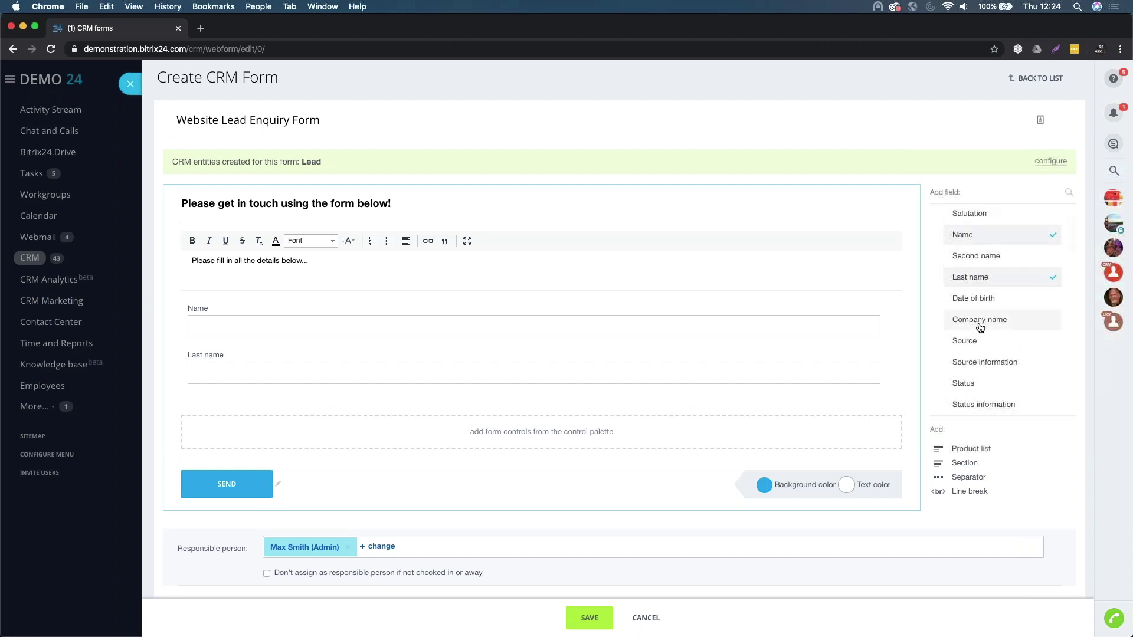
click(976, 319)
scroll(980, 328, down, 3)
scroll(979, 328, down, 12)
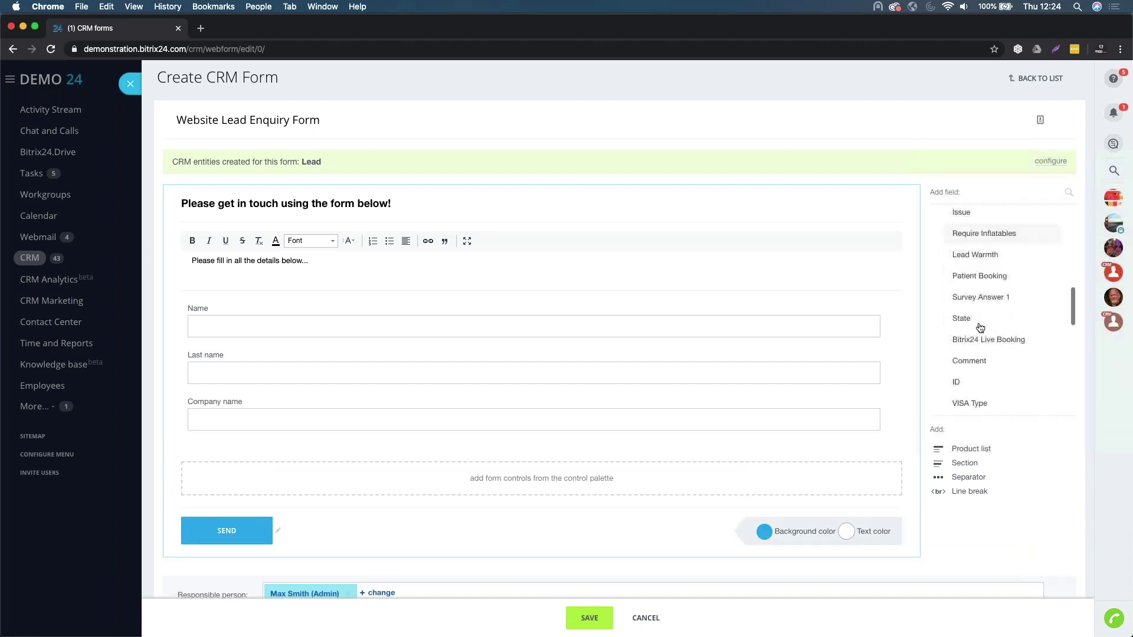
scroll(979, 328, down, 5)
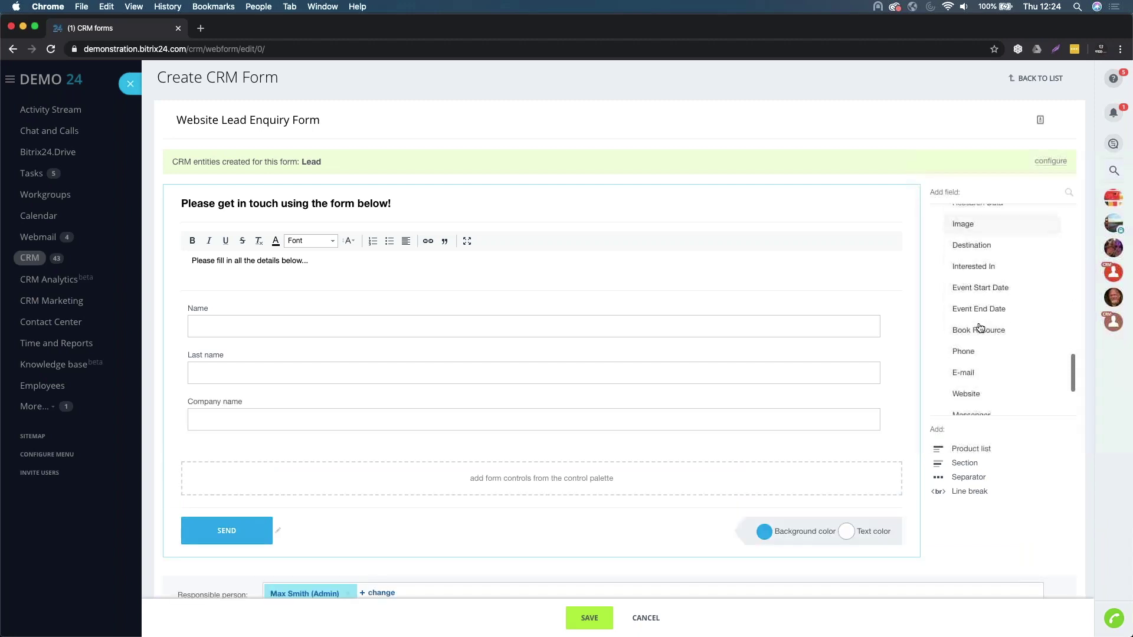
click(975, 317)
click(975, 339)
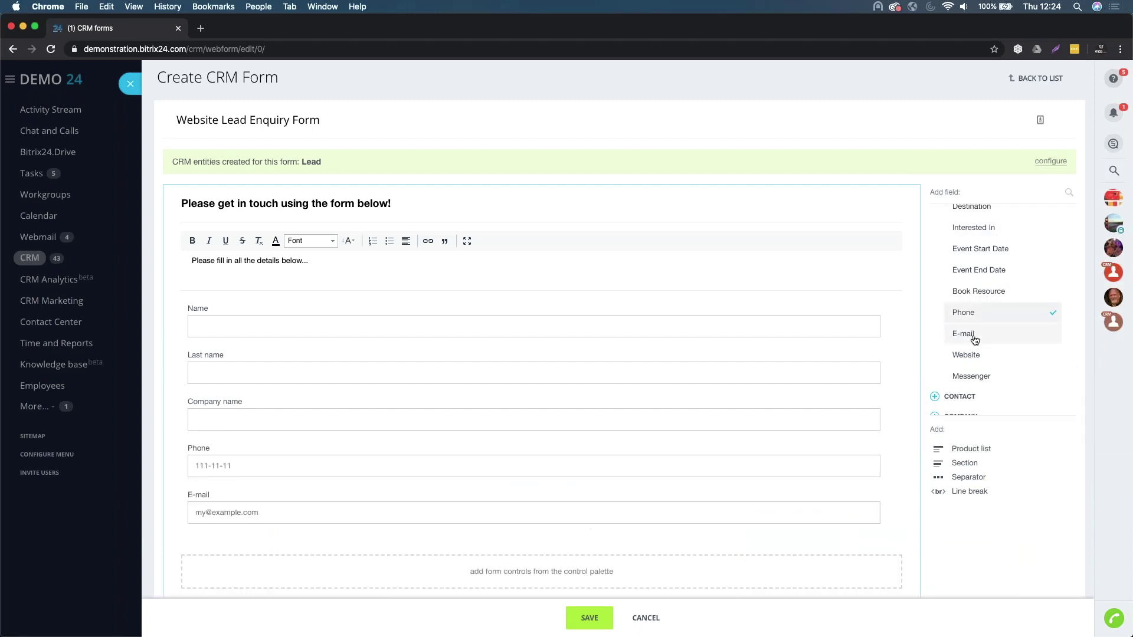
scroll(534, 378, down, 1)
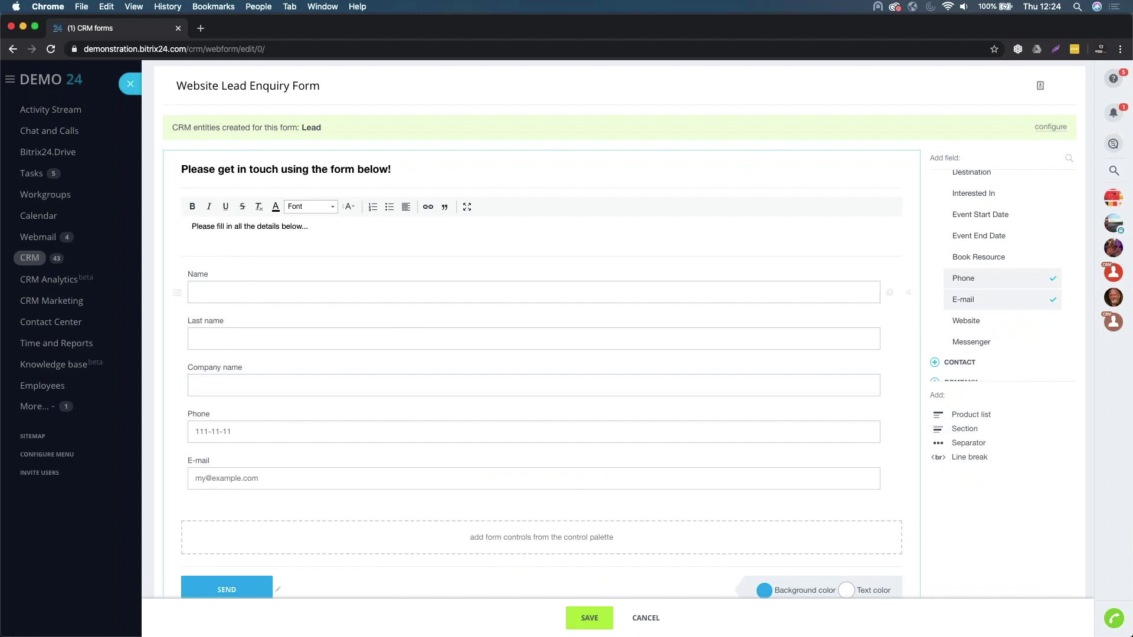
- Relabel the Name field as 'First Name'
click(889, 295)
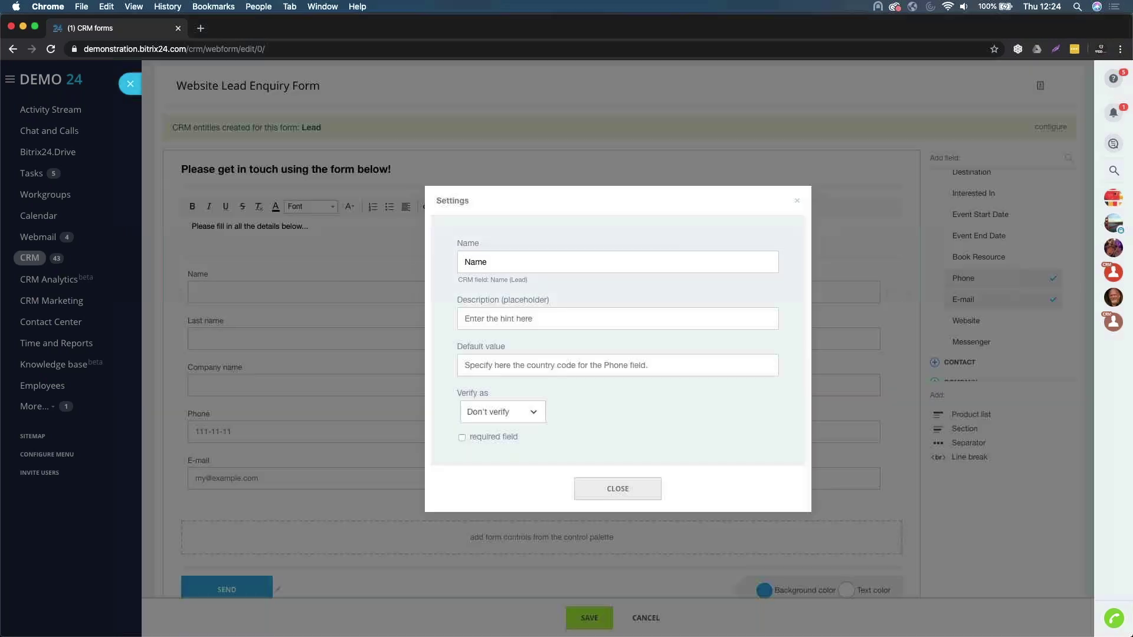
click(797, 203)
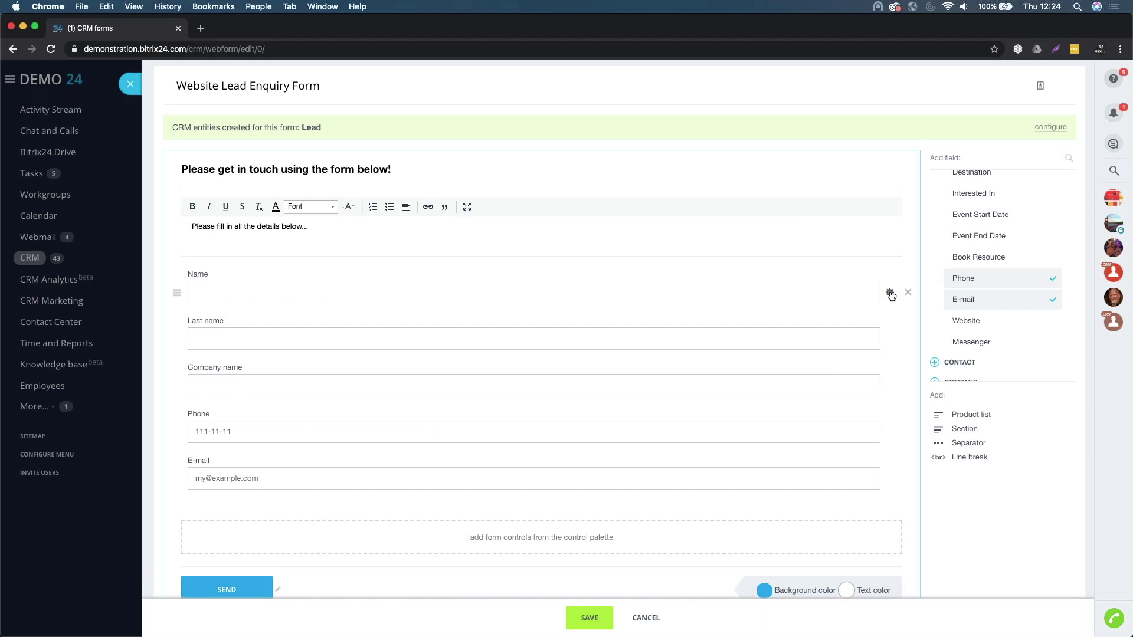
click(889, 293)
click(463, 261)
text(First Name)
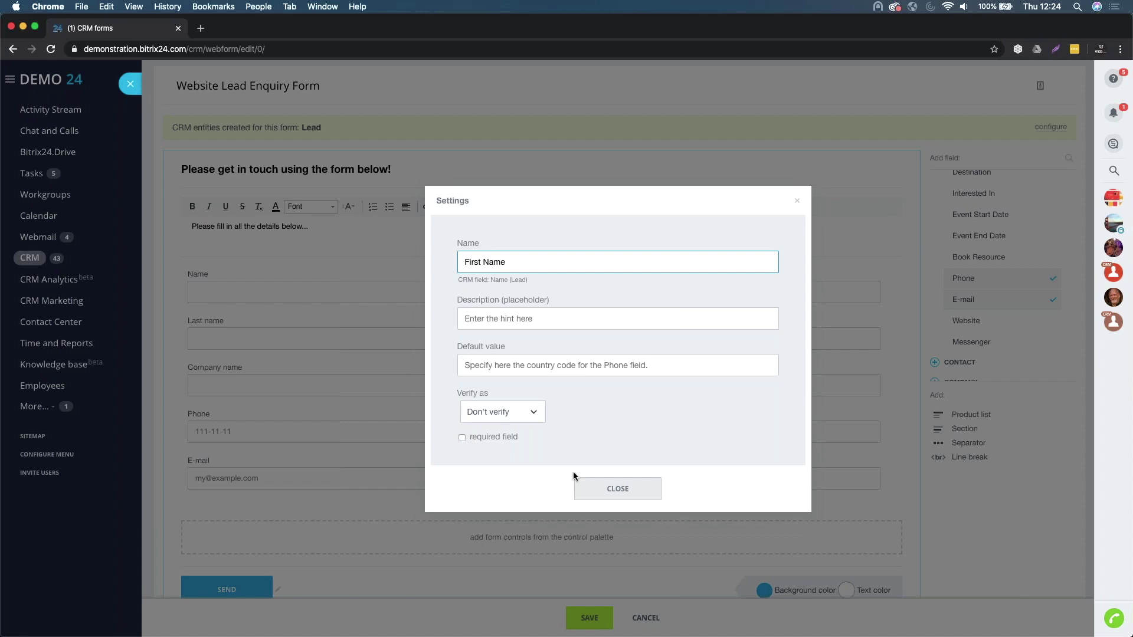
click(598, 490)
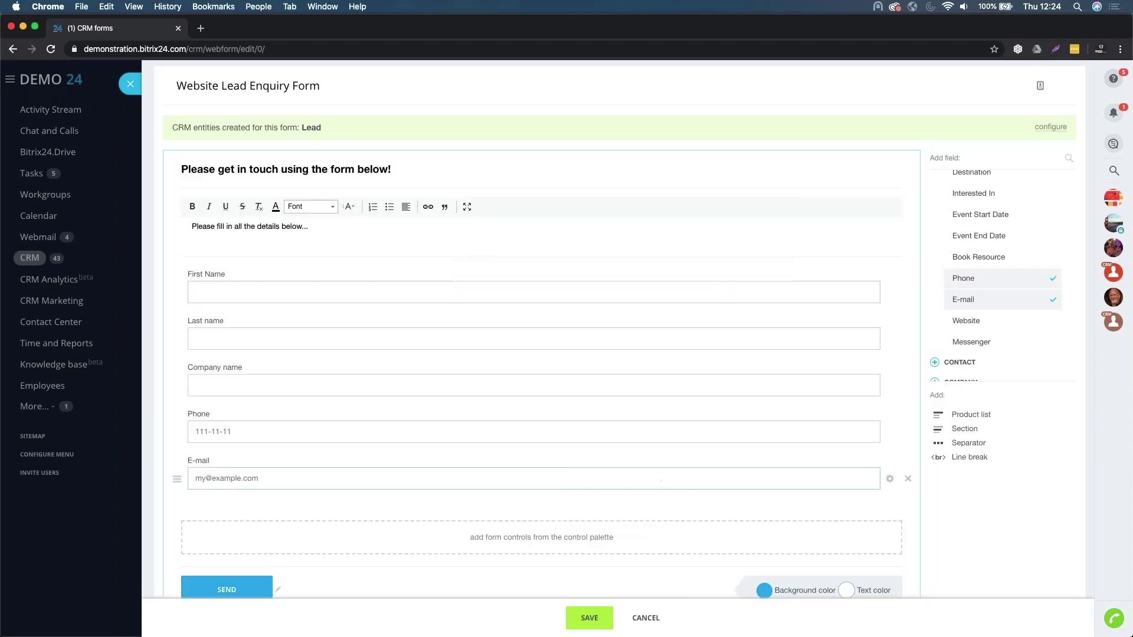
- Make the E-mail and Phone fields required
click(890, 481)
click(483, 445)
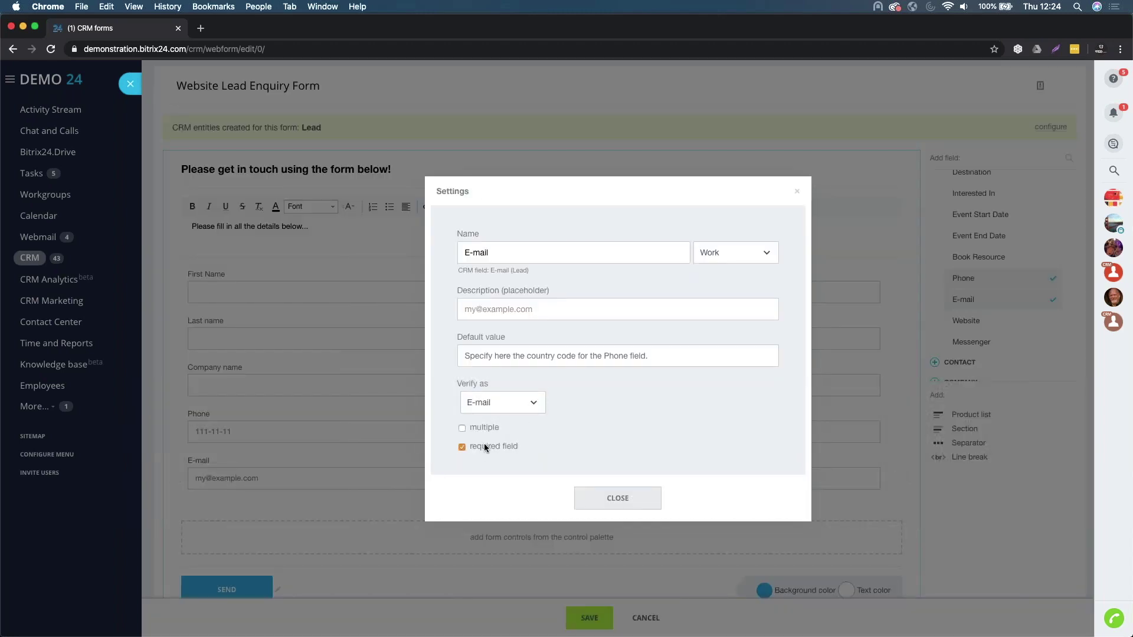
click(617, 498)
click(889, 434)
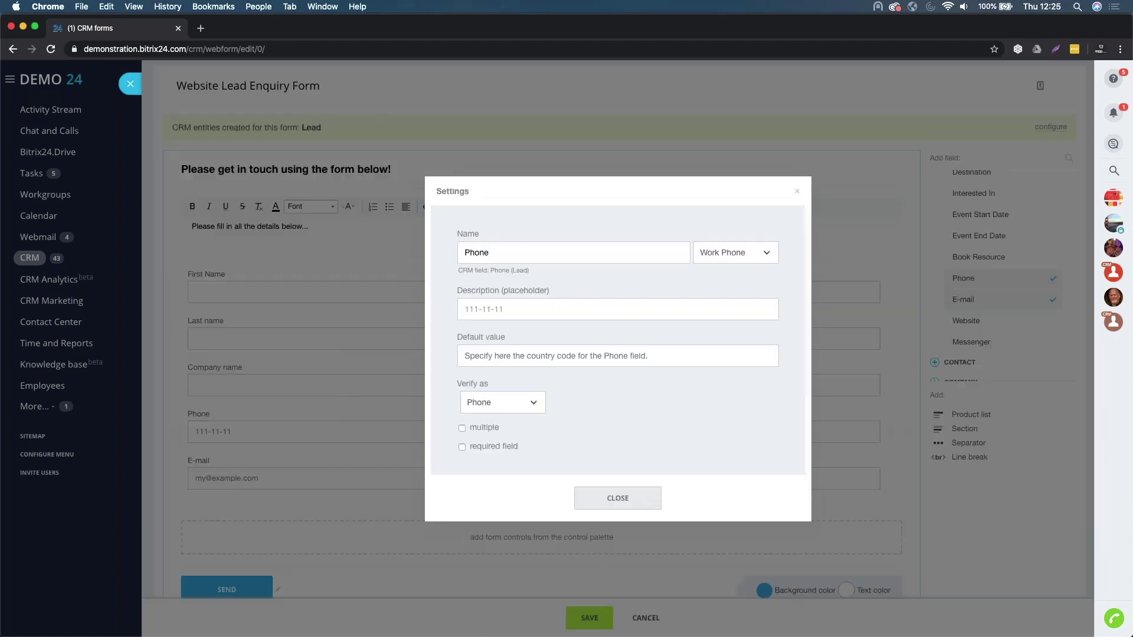
click(486, 445)
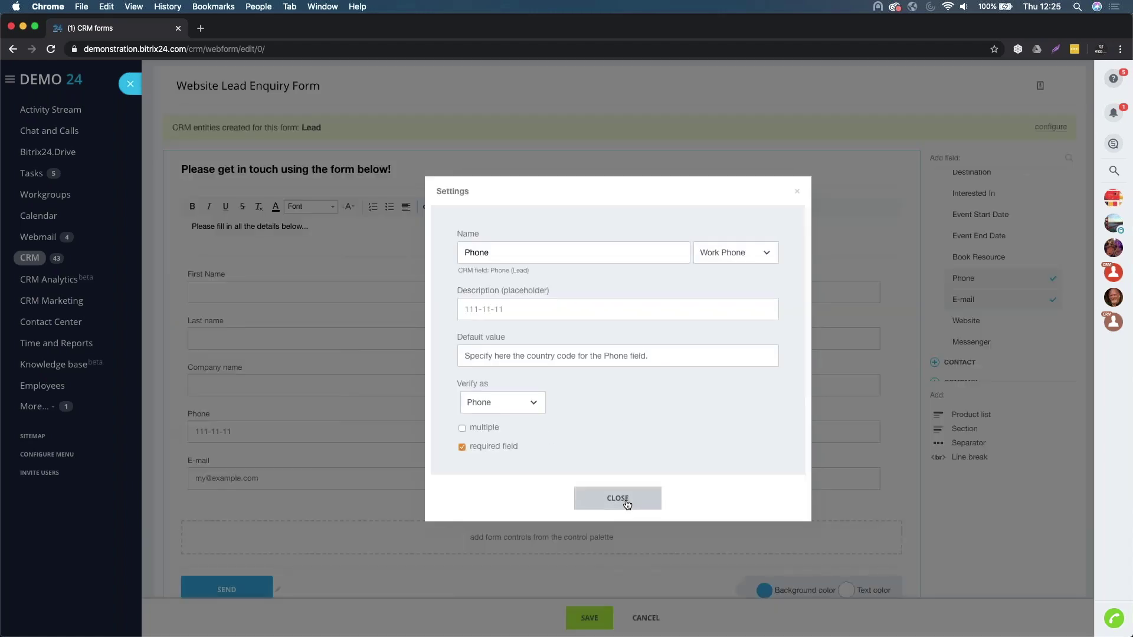
click(617, 498)
scroll(354, 395, down, 2)
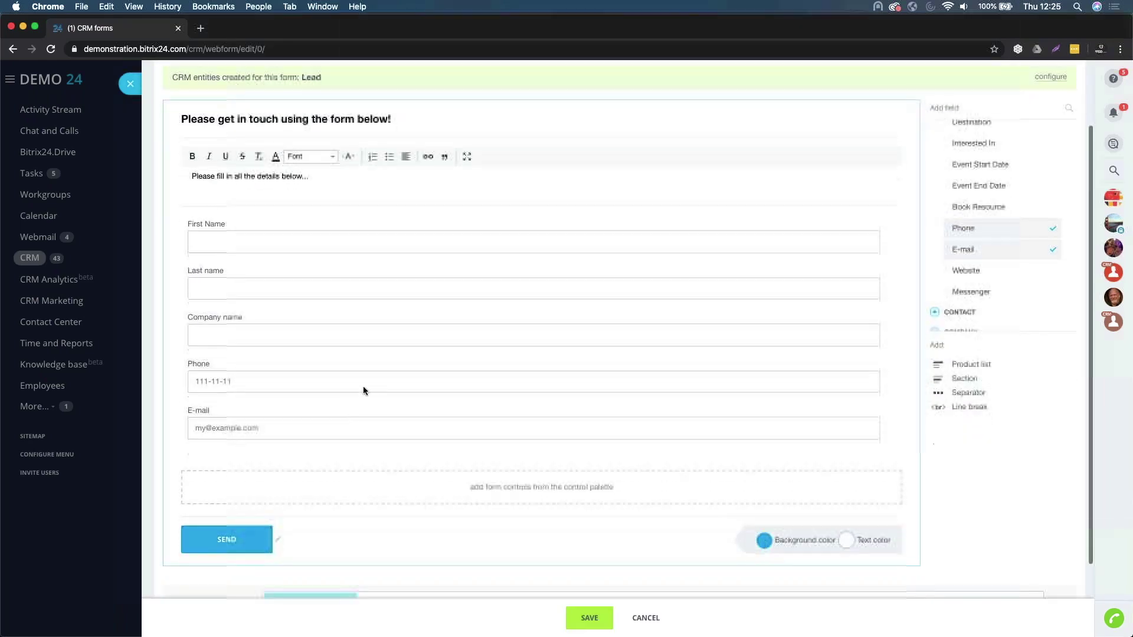
click(767, 540)
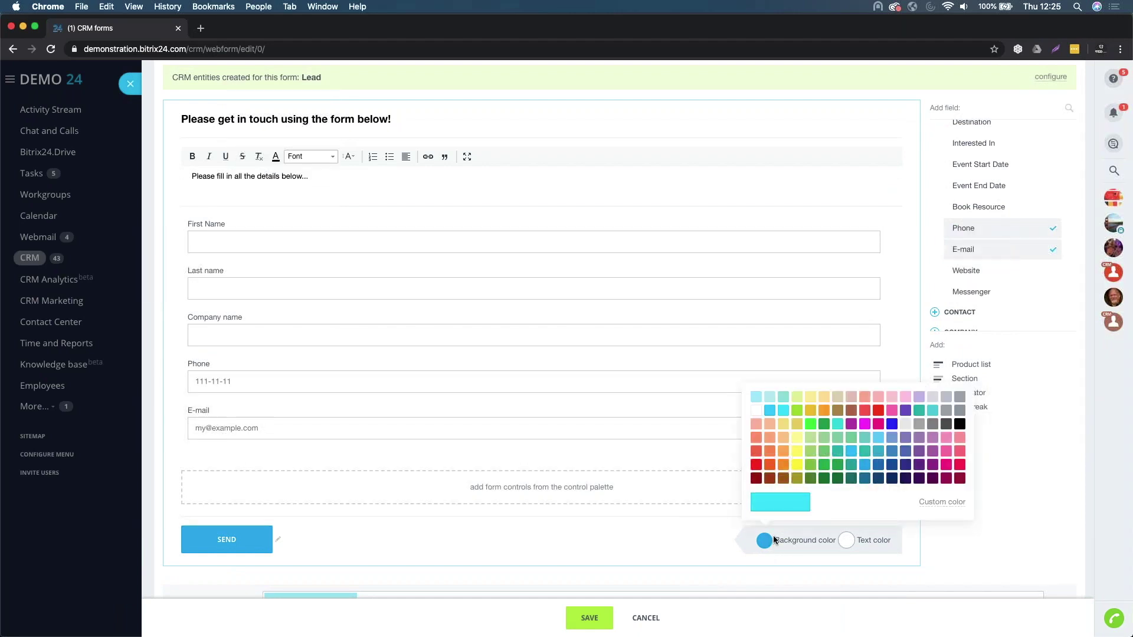
click(825, 465)
scroll(767, 554, down, 2)
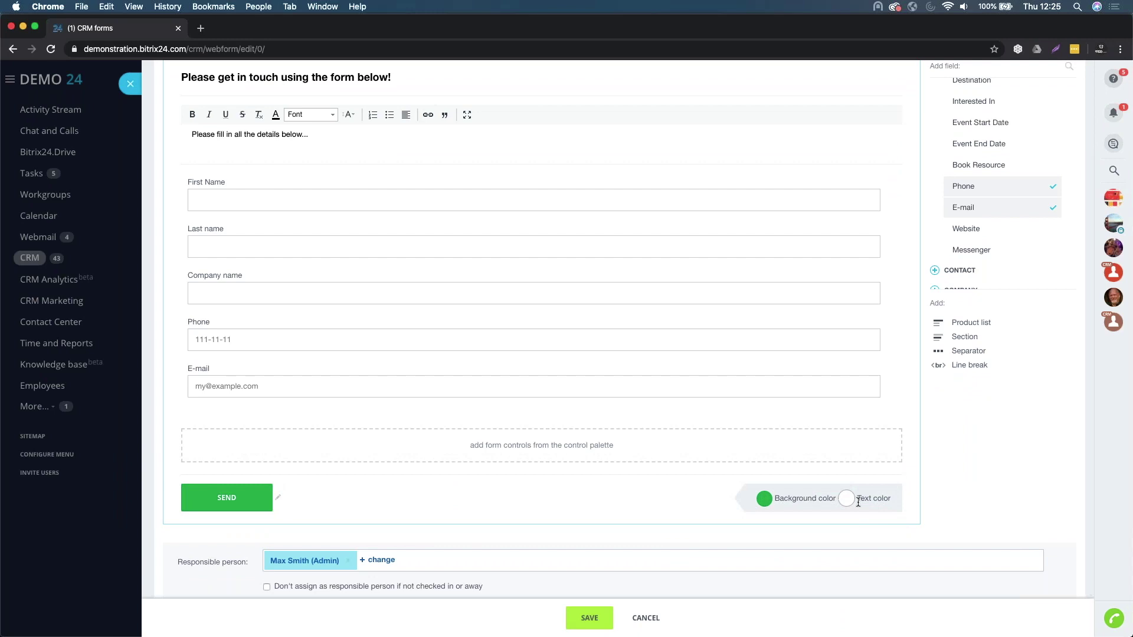
scroll(590, 462, down, 2)
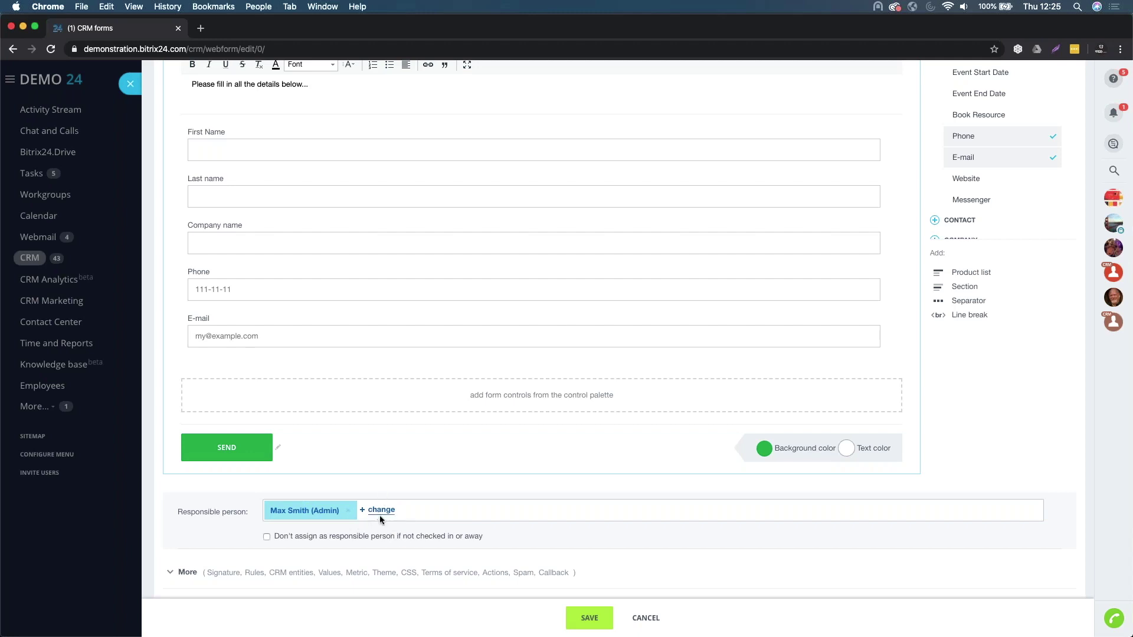
- Keep the current responsible person and expand the form's additional settings
click(380, 511)
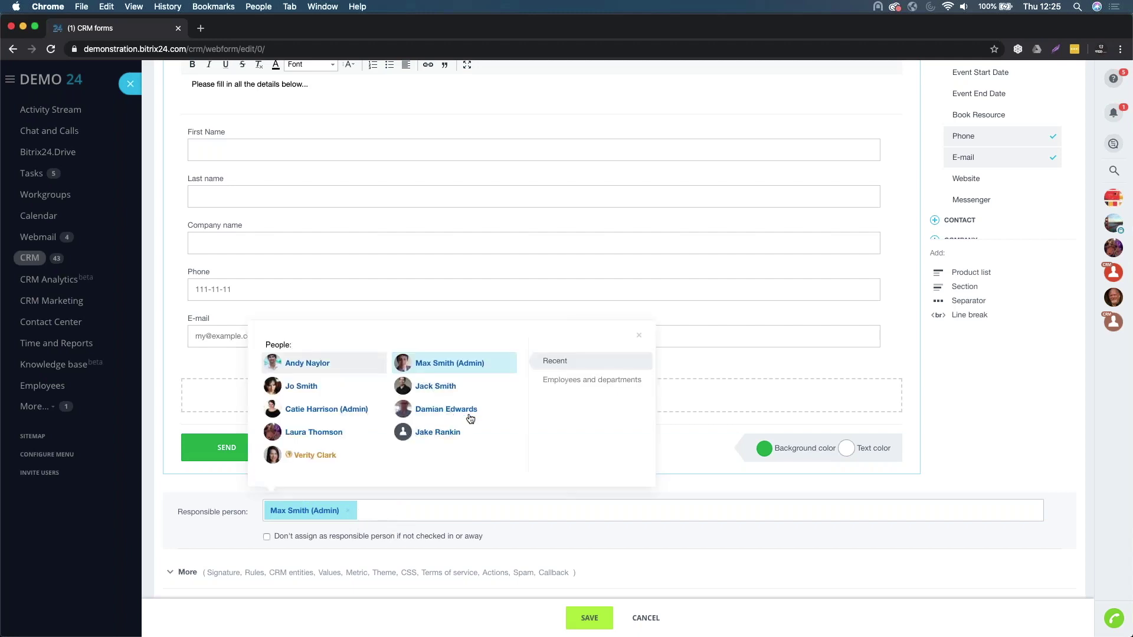
click(203, 537)
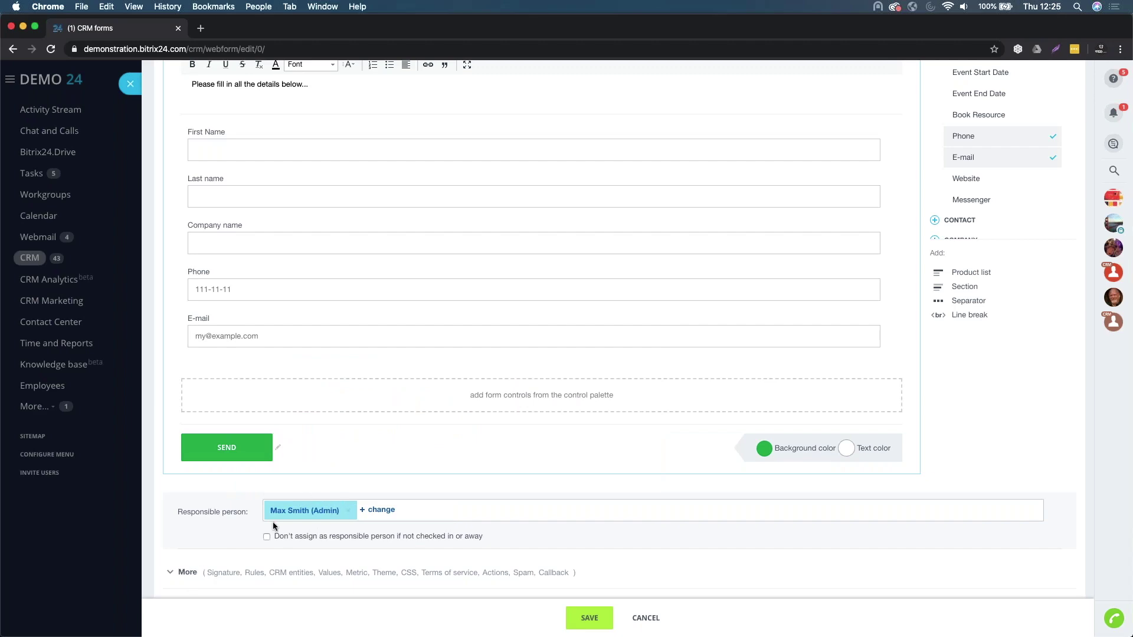
click(169, 572)
scroll(178, 572, down, 5)
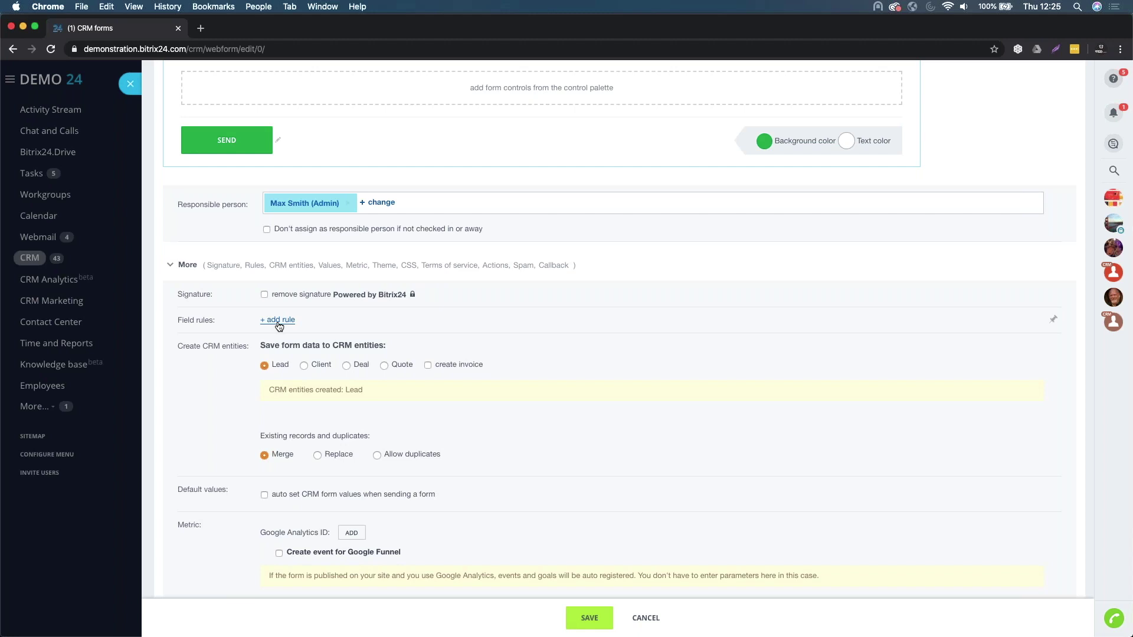
scroll(301, 363, down, 1)
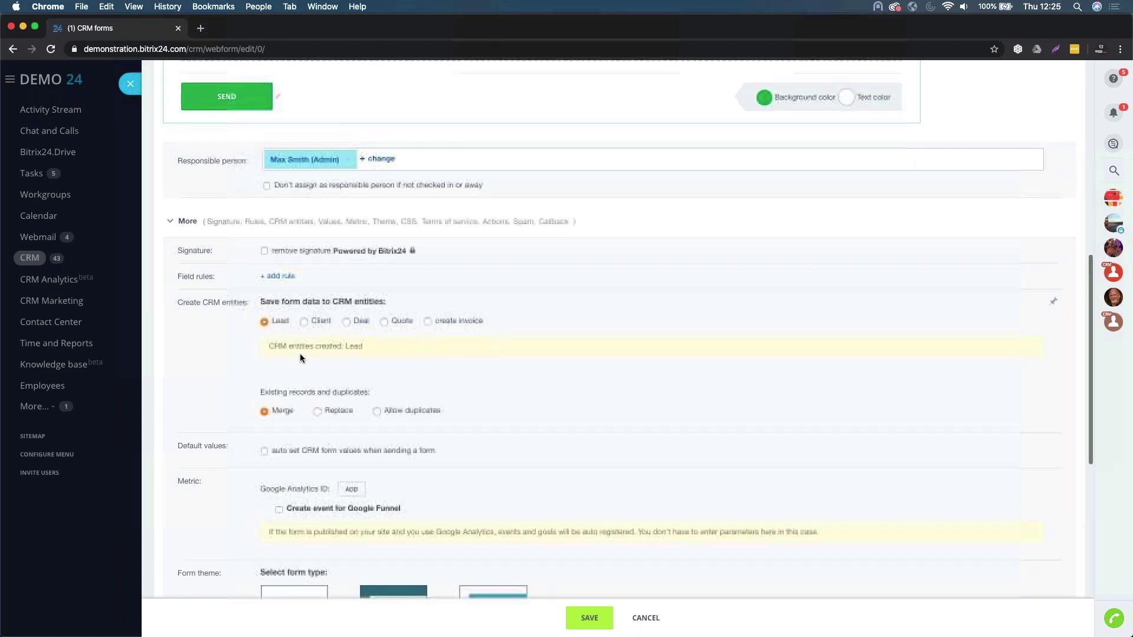
drag(265, 301, 393, 311)
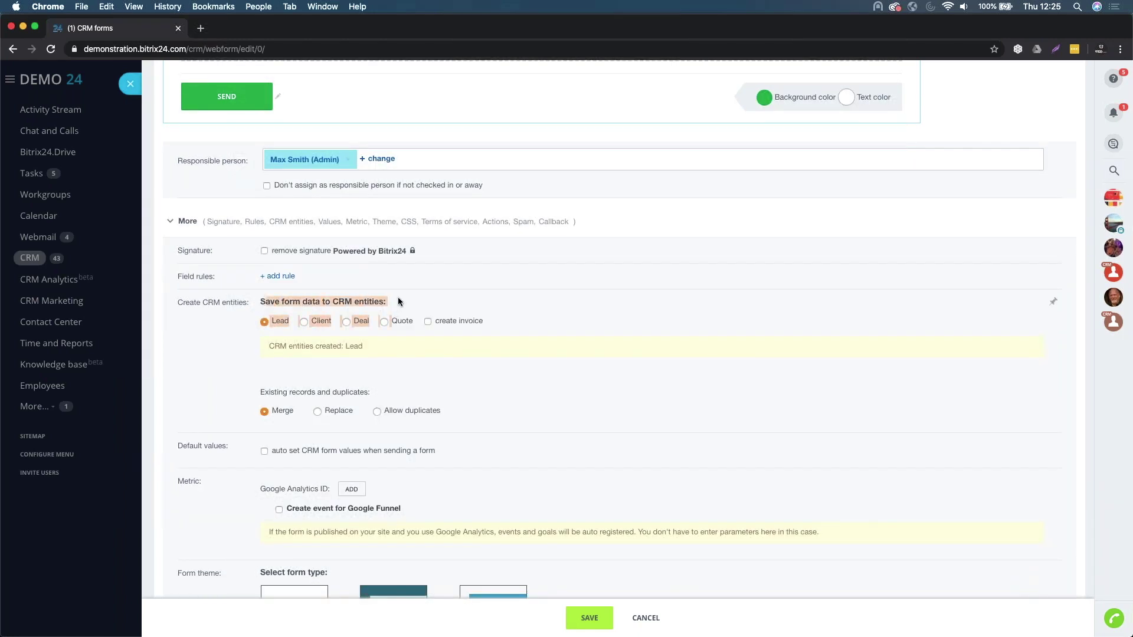
click(399, 301)
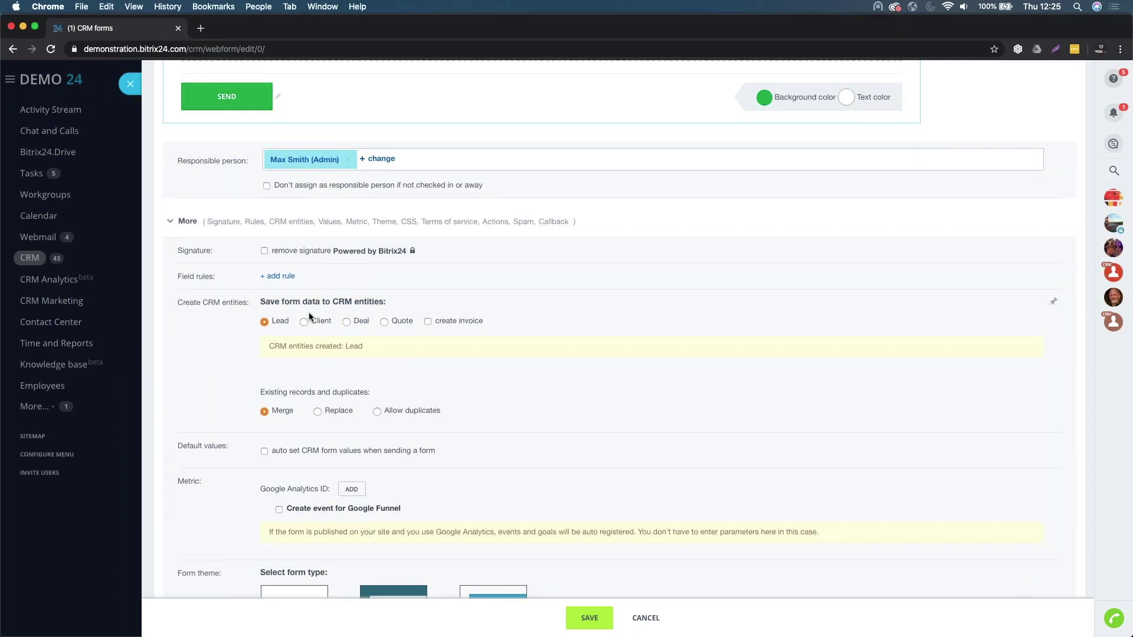
scroll(297, 338, down, 1)
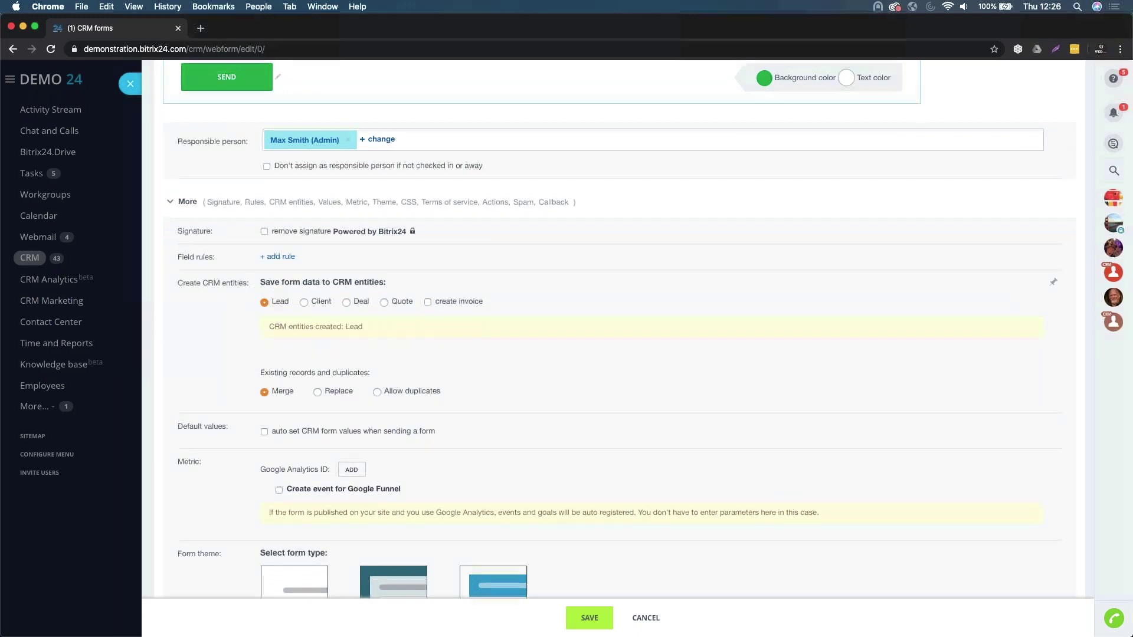
click(318, 302)
click(365, 302)
click(406, 301)
click(264, 303)
scroll(266, 303, down, 3)
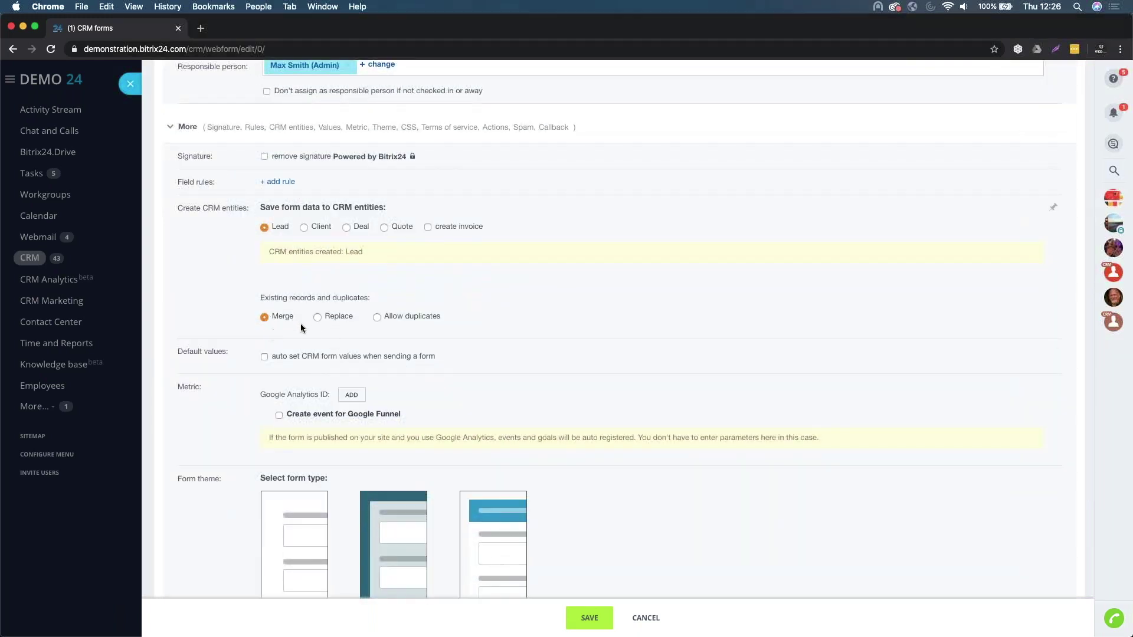
drag(257, 296, 404, 306)
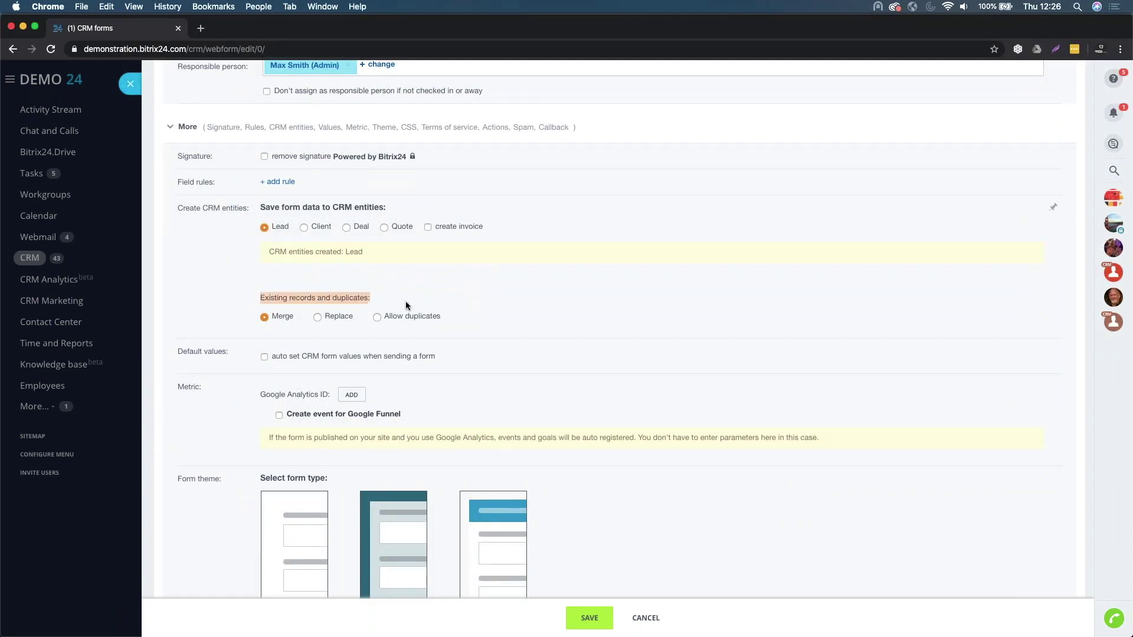
scroll(402, 331, down, 1)
click(514, 296)
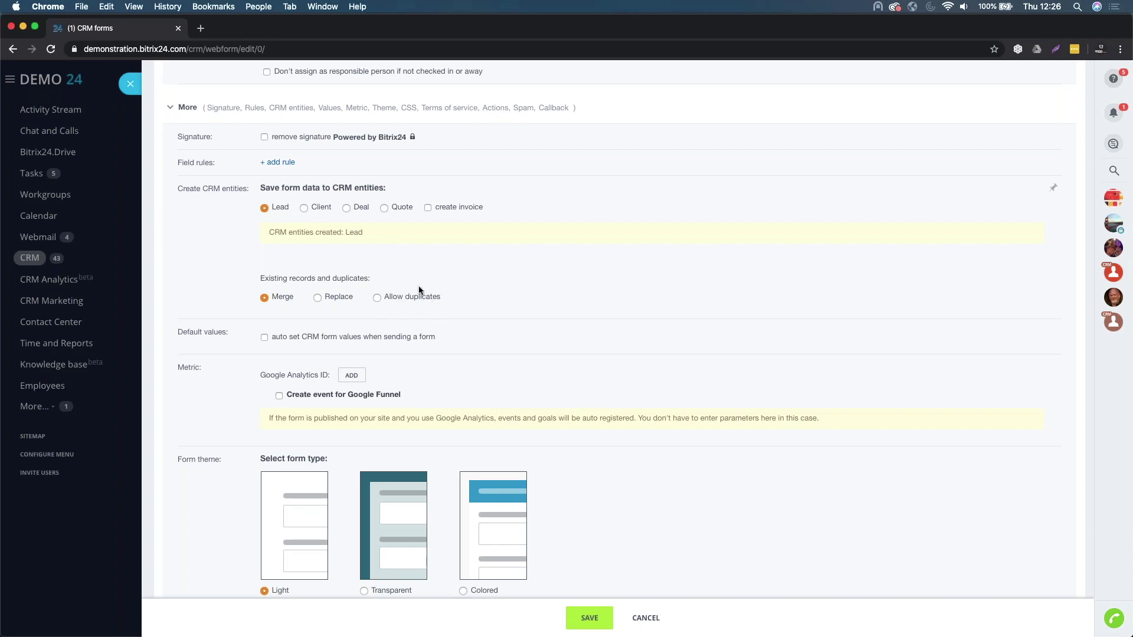
scroll(423, 296, down, 2)
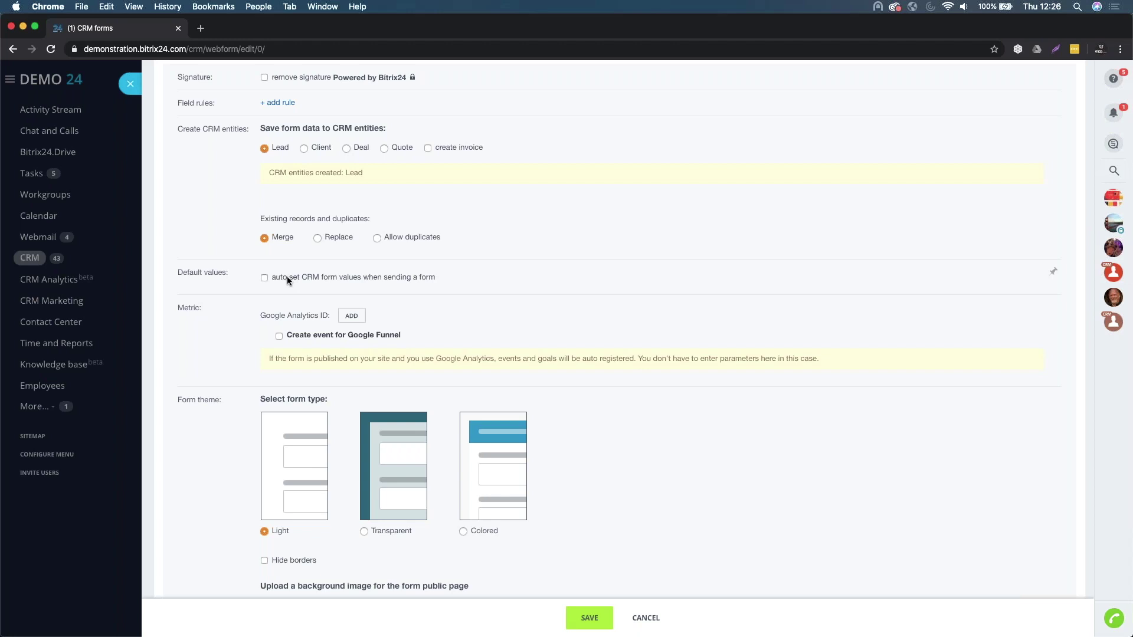
click(287, 276)
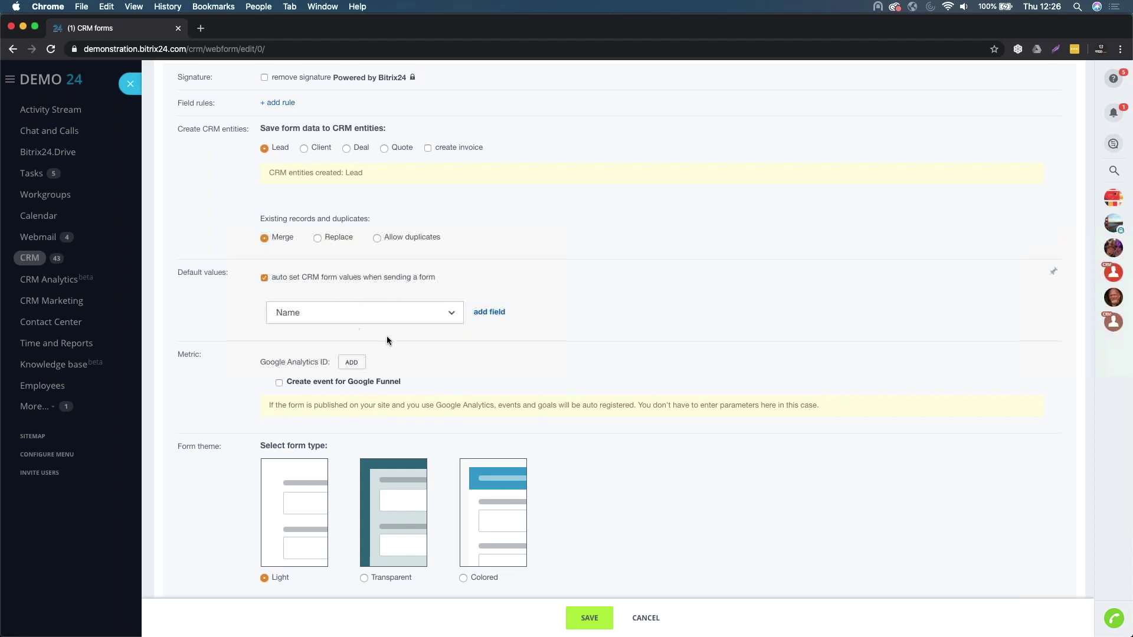
click(263, 277)
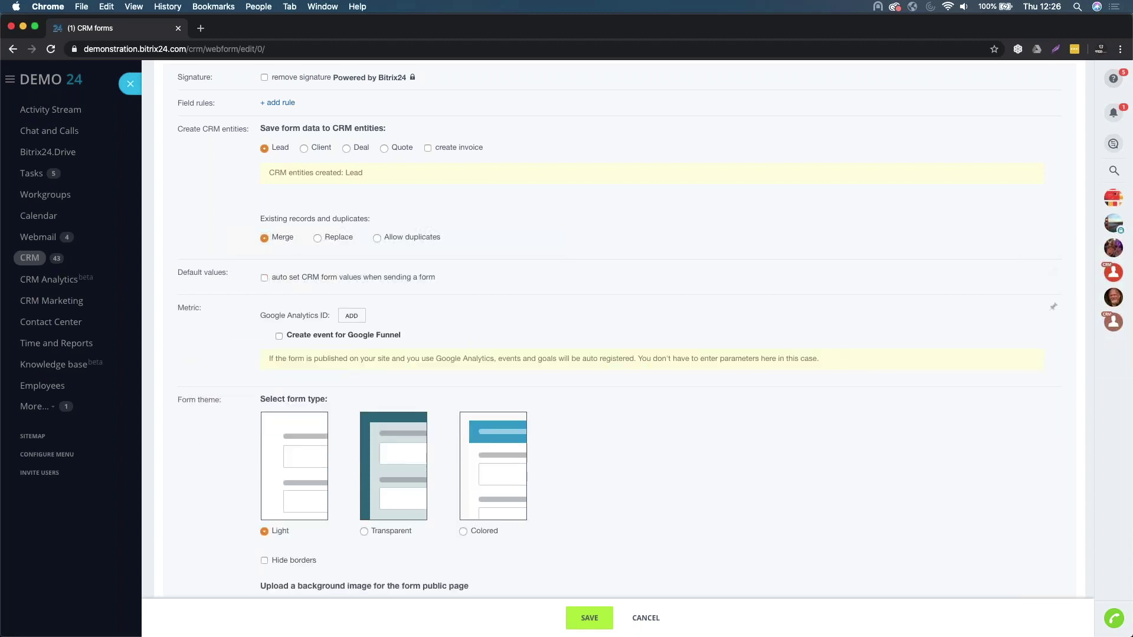
scroll(277, 311, down, 1)
scroll(281, 221, down, 4)
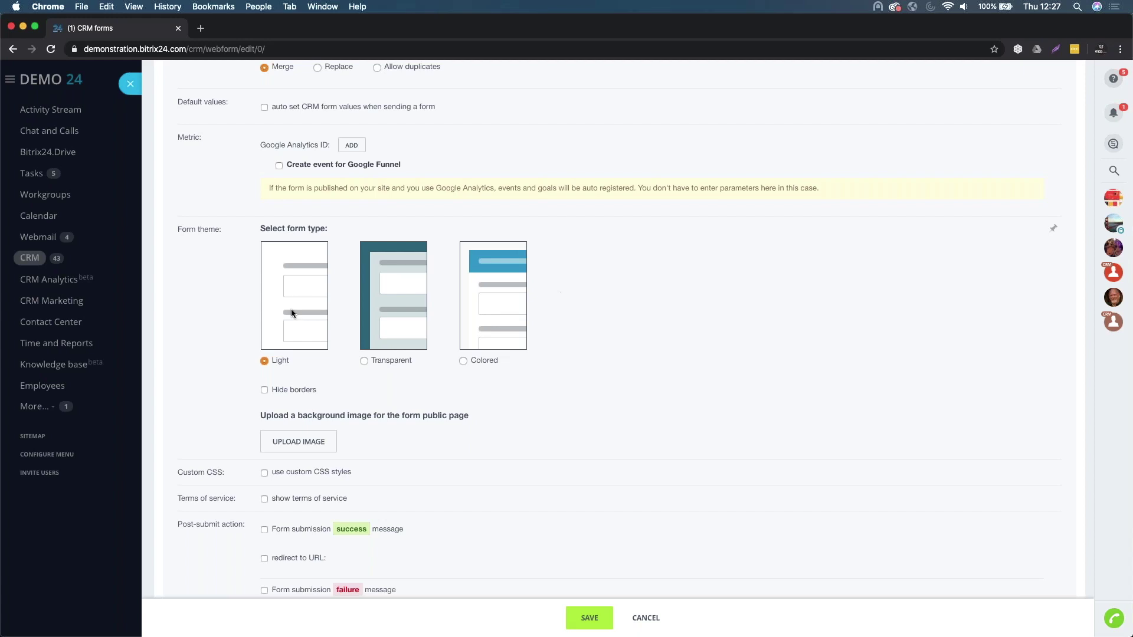
scroll(551, 290, down, 3)
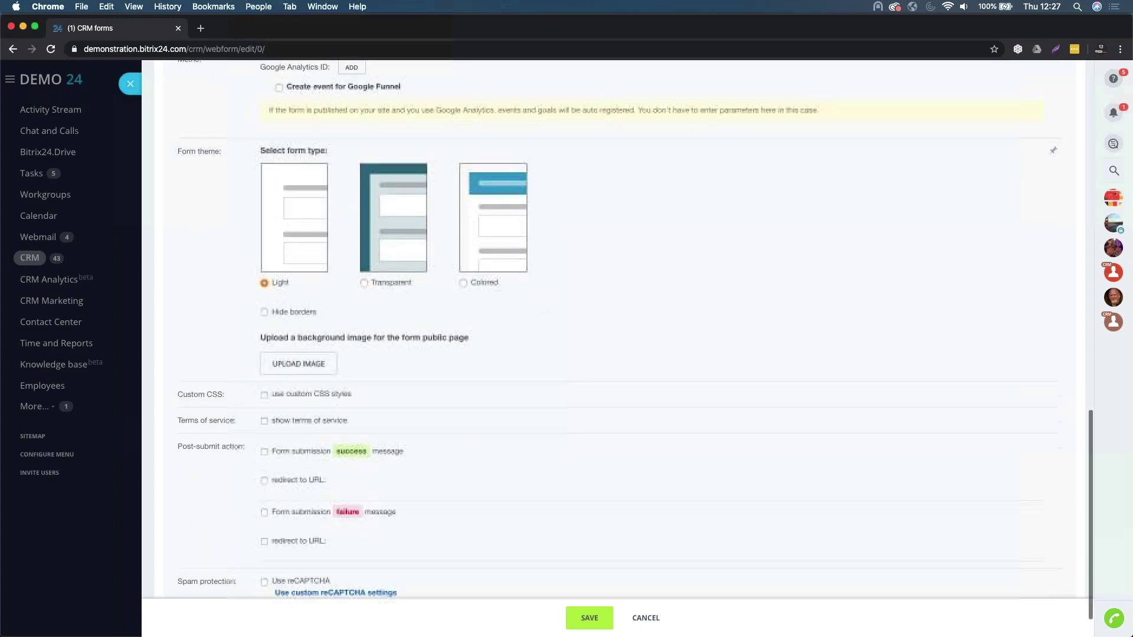
click(303, 388)
click(303, 388)
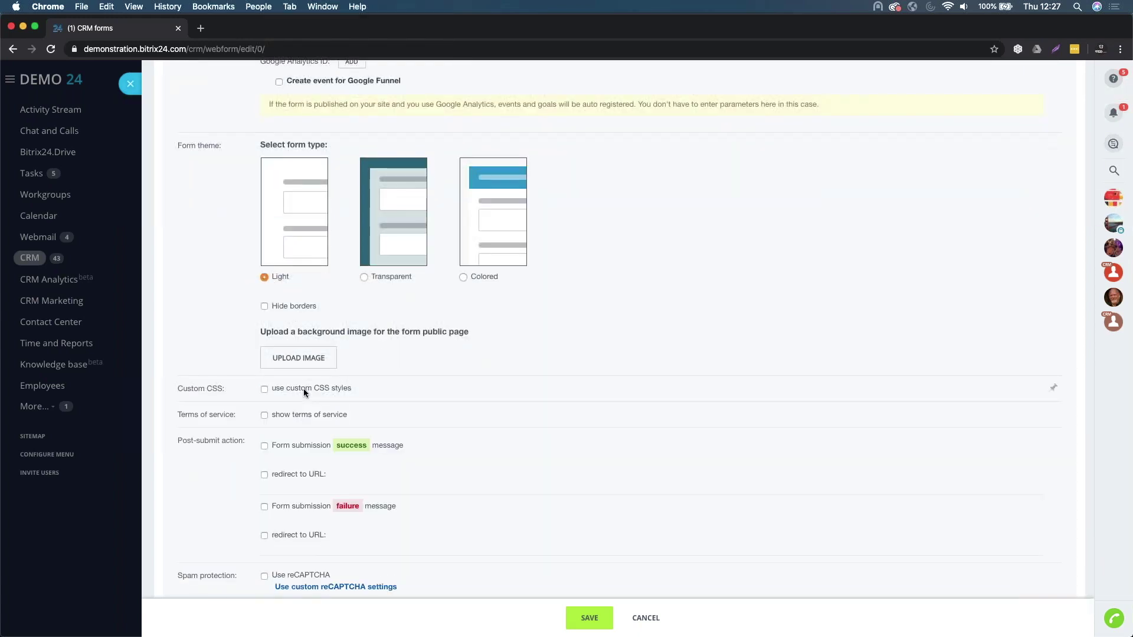
scroll(303, 389, down, 1)
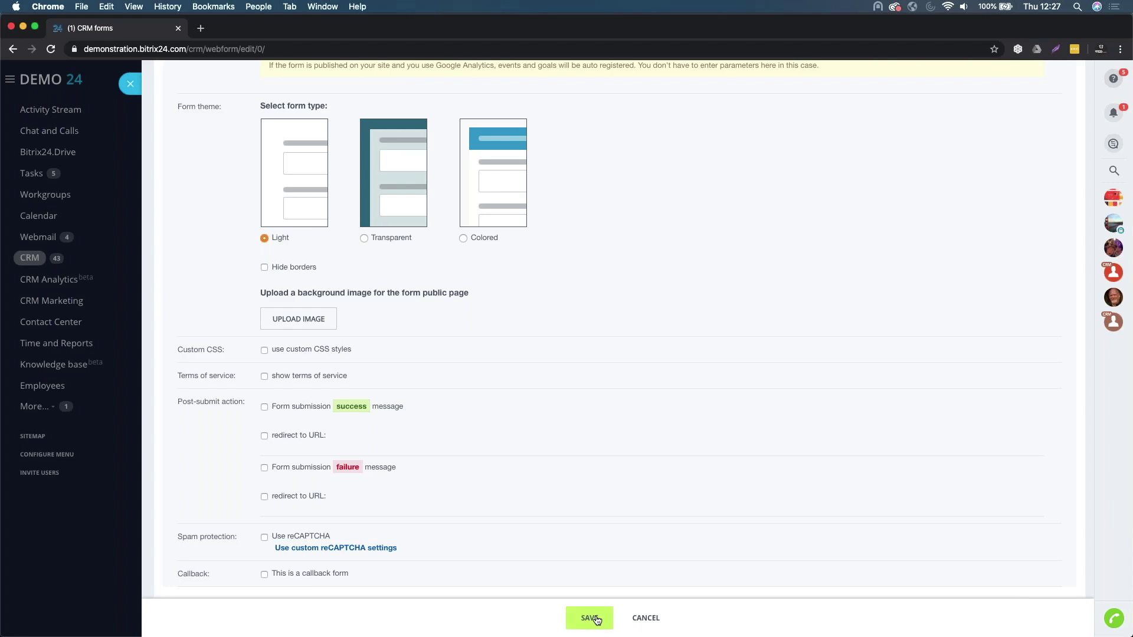
- Save the Website Lead Enquiry Form and enable it in the forms list
click(591, 618)
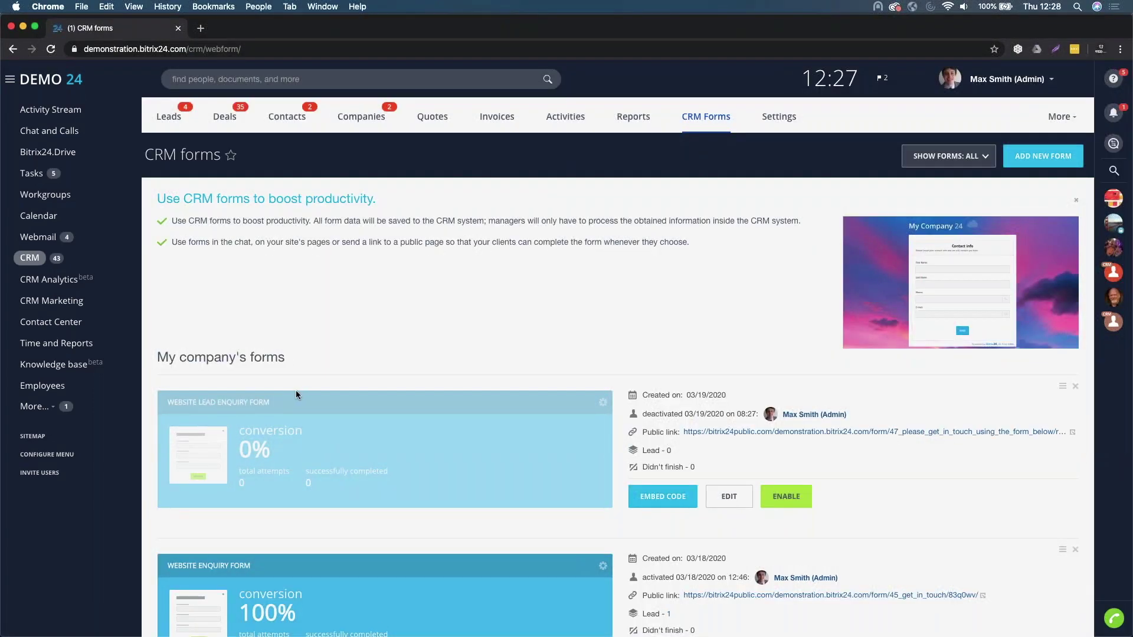
click(788, 499)
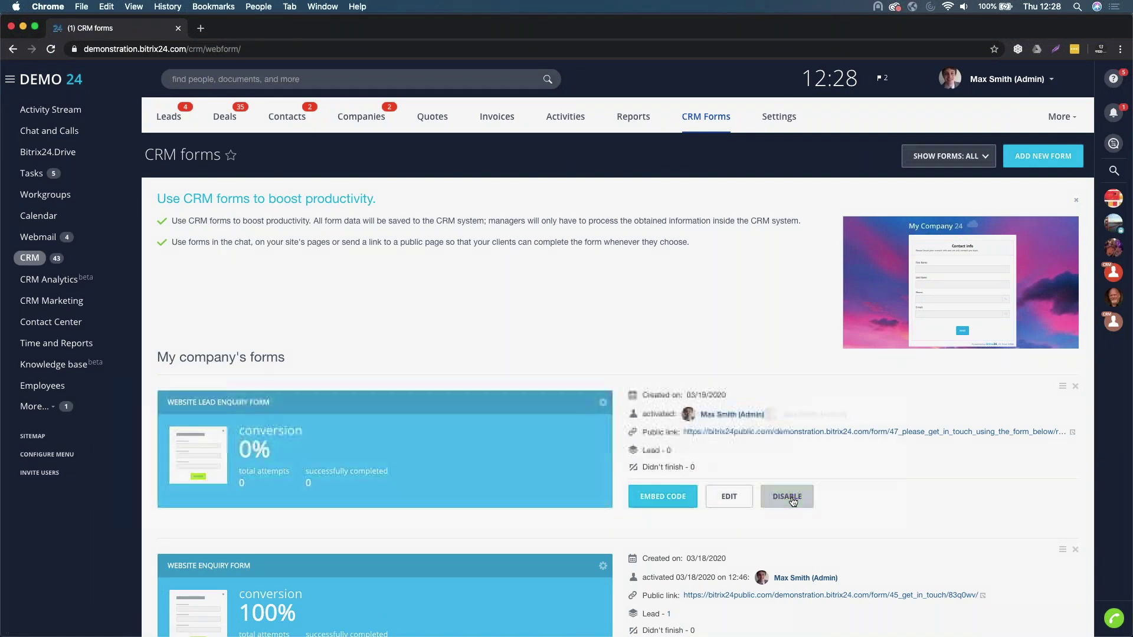
- Copy the inline embed script, review the button and popup embed codes, then close the window
click(659, 498)
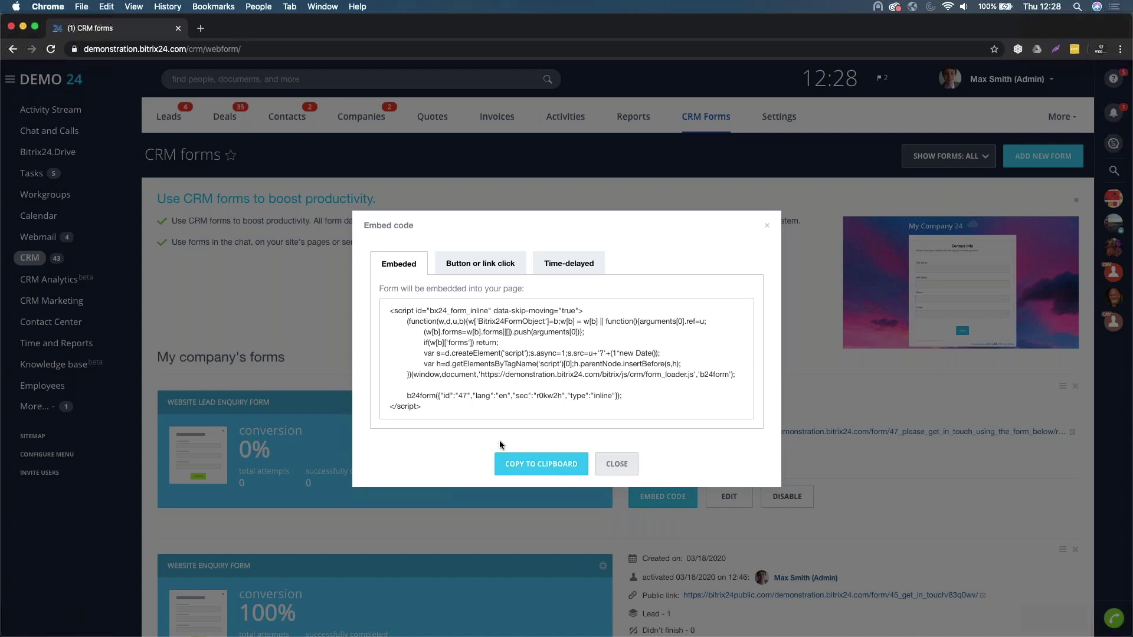
drag(420, 406, 395, 319)
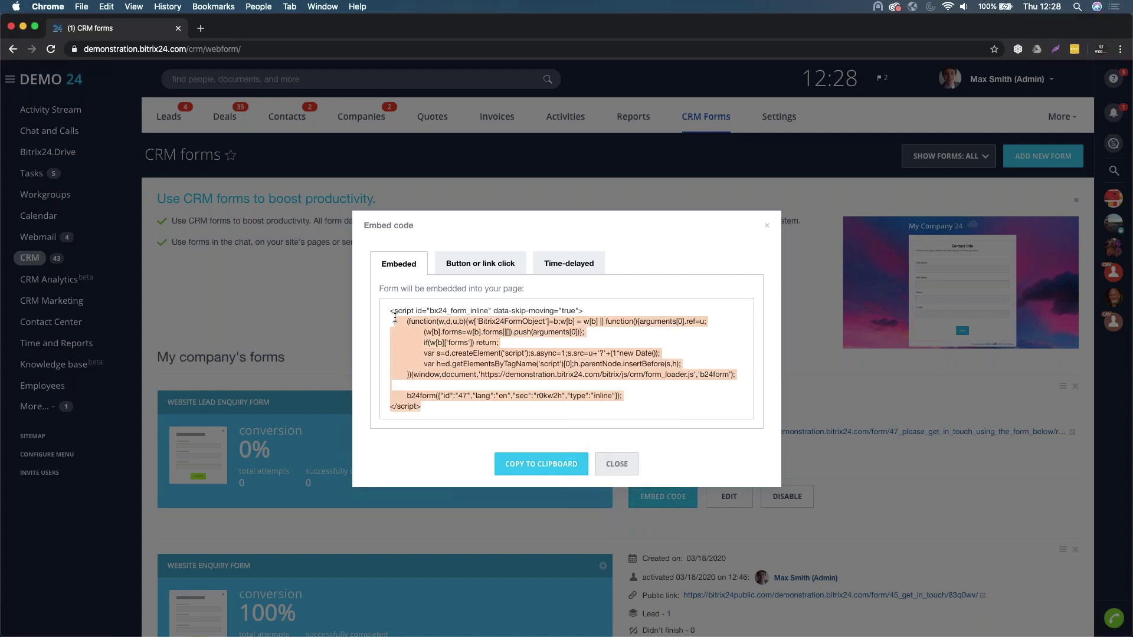
click(544, 465)
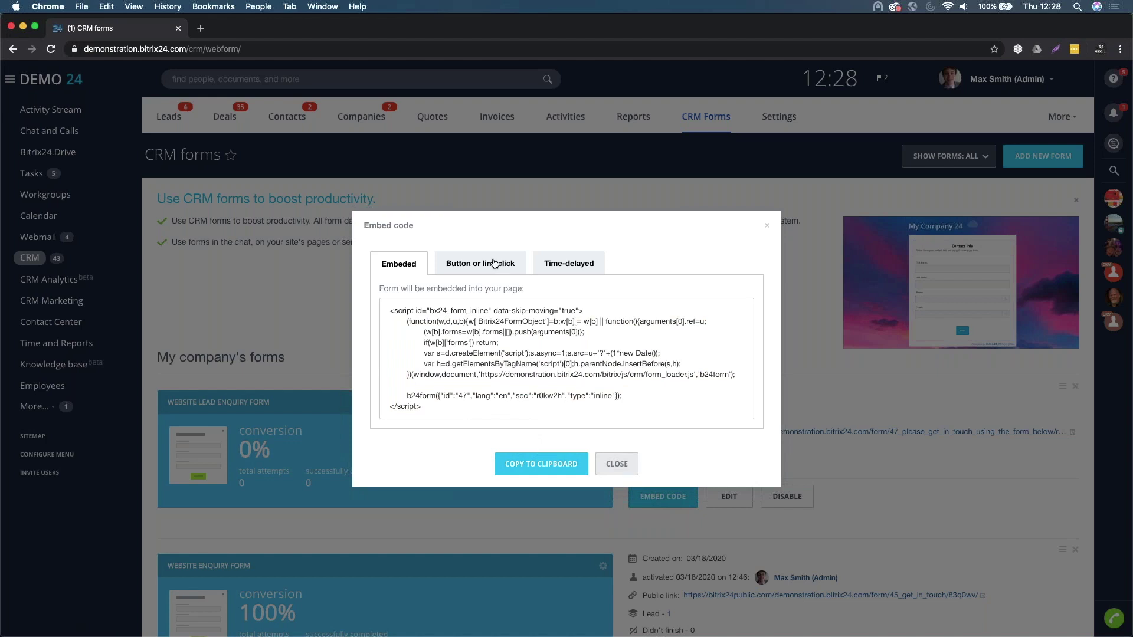
click(494, 264)
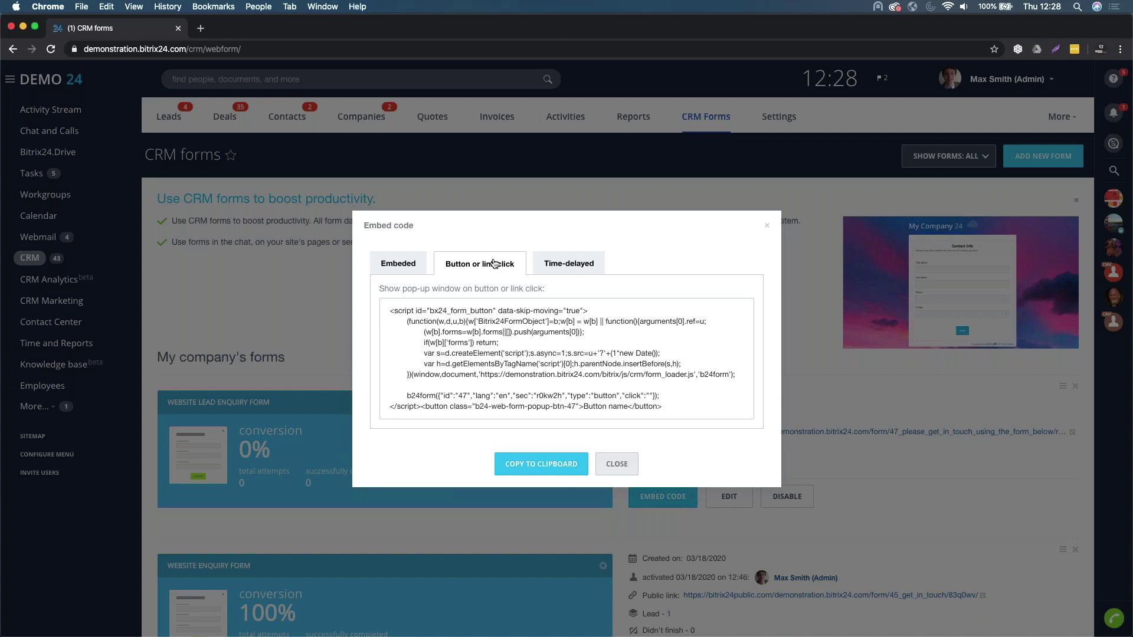
click(550, 267)
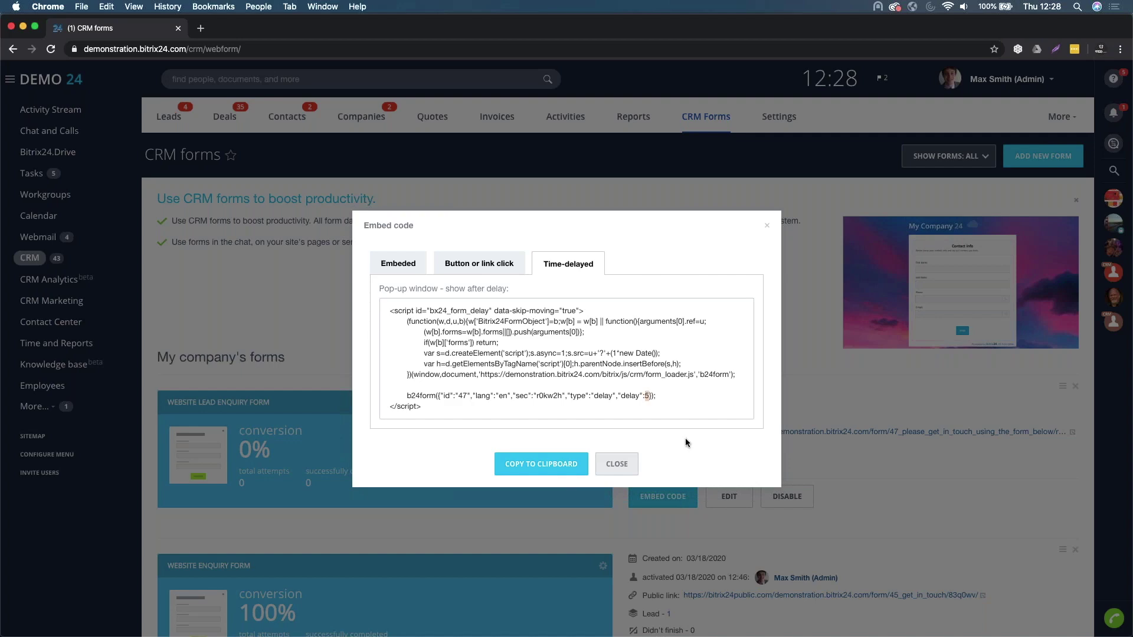
click(618, 464)
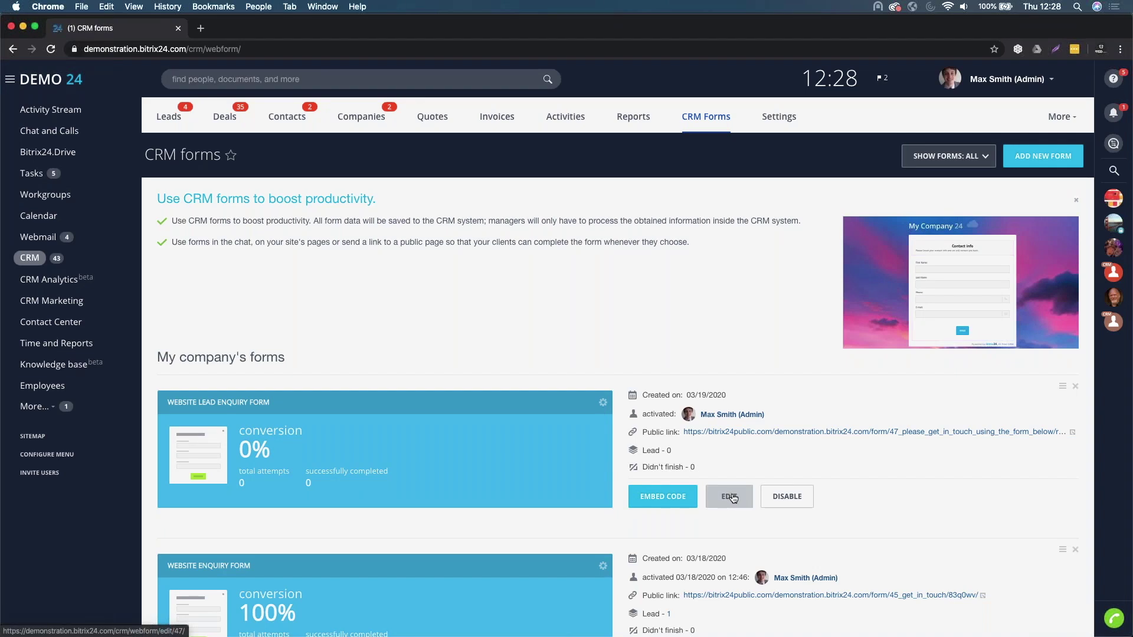
- On the public form page, enter the lead's first name, last name, company name and phone number
click(753, 438)
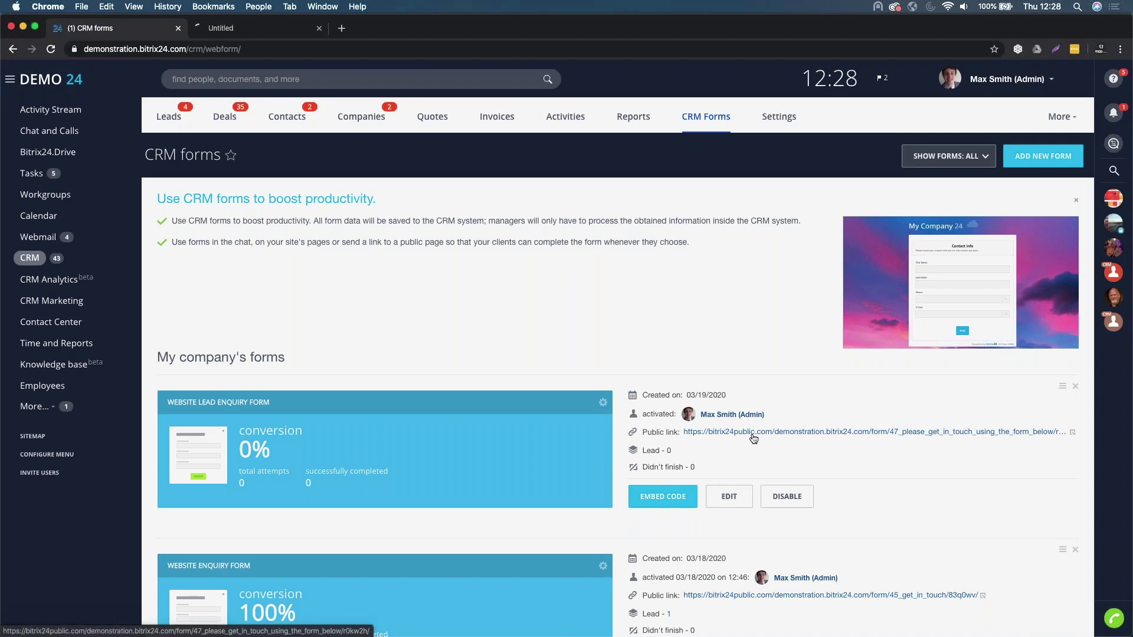
click(236, 30)
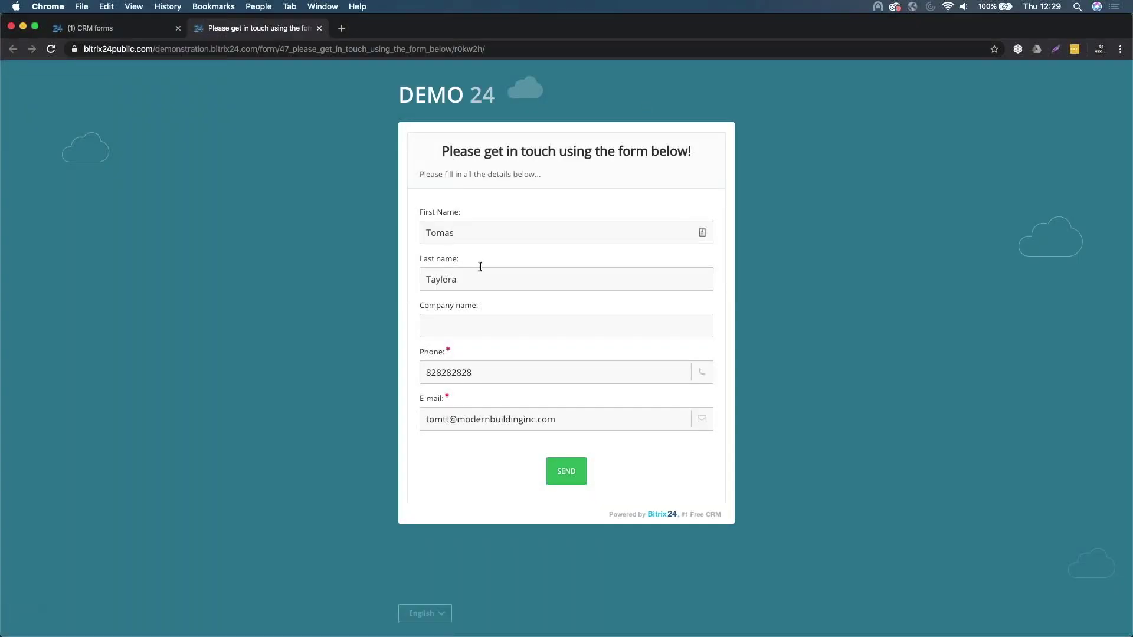
drag(466, 232, 329, 233)
key(Tab)
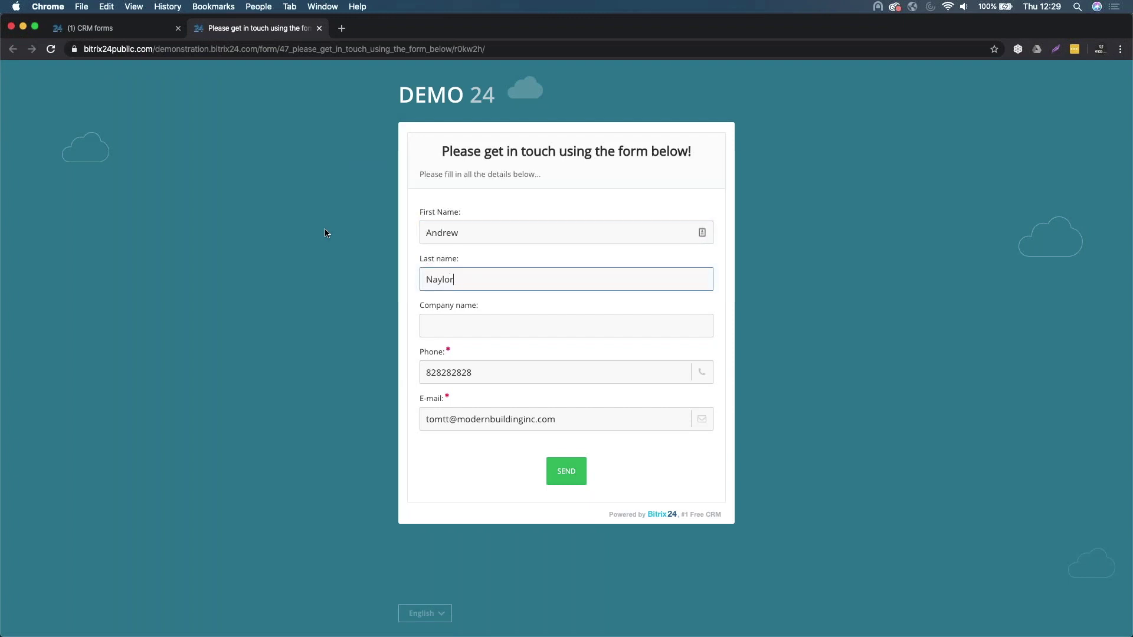
key(Tab)
text(I)
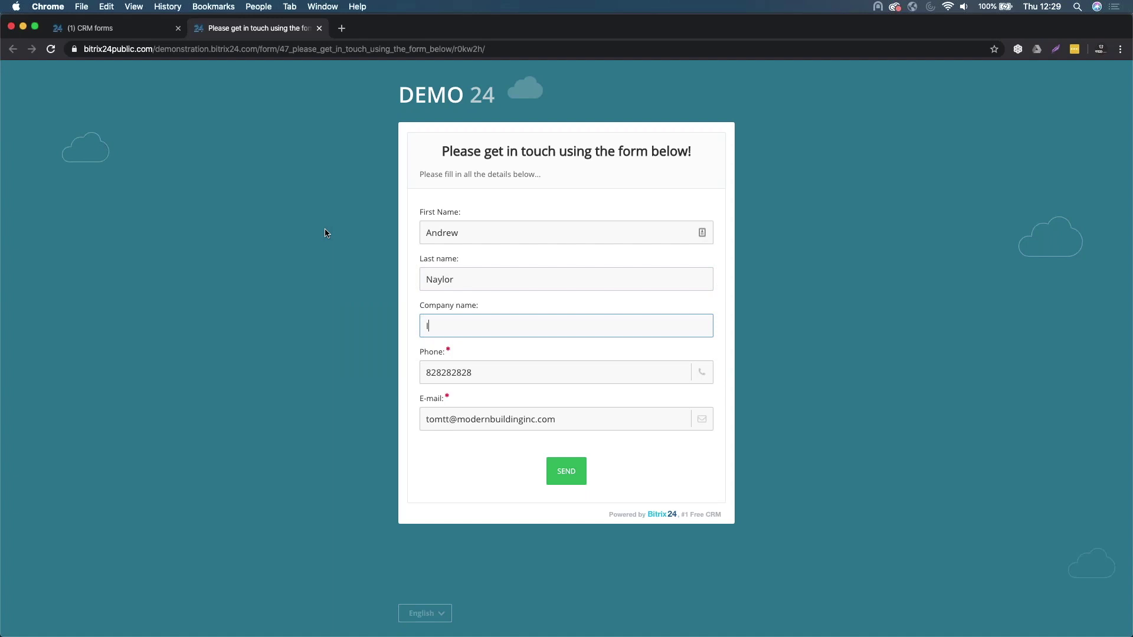
text(ntreface 12345)
key(Tab)
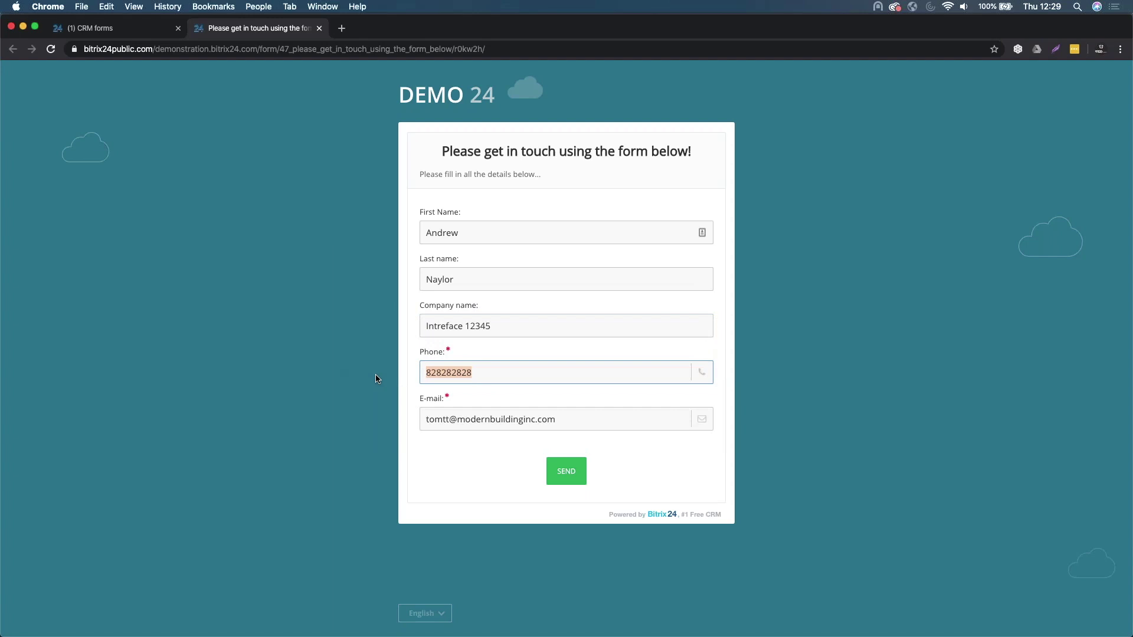
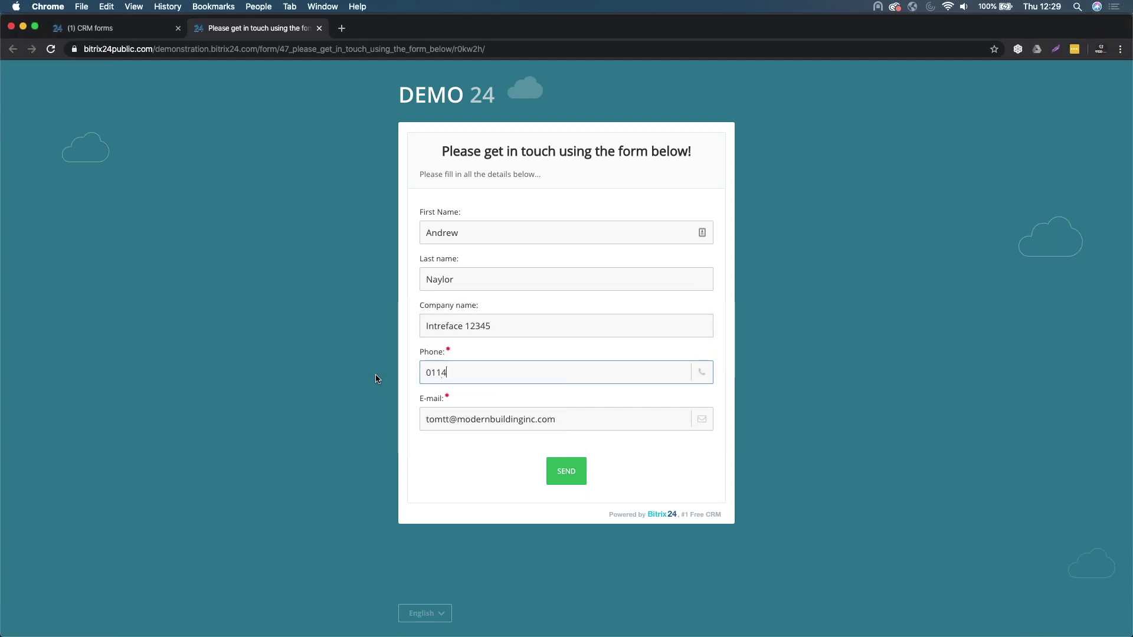
- Enter the lead's e-mail, correct the phone, name and e-mail entries, and submit the form
click(557, 418)
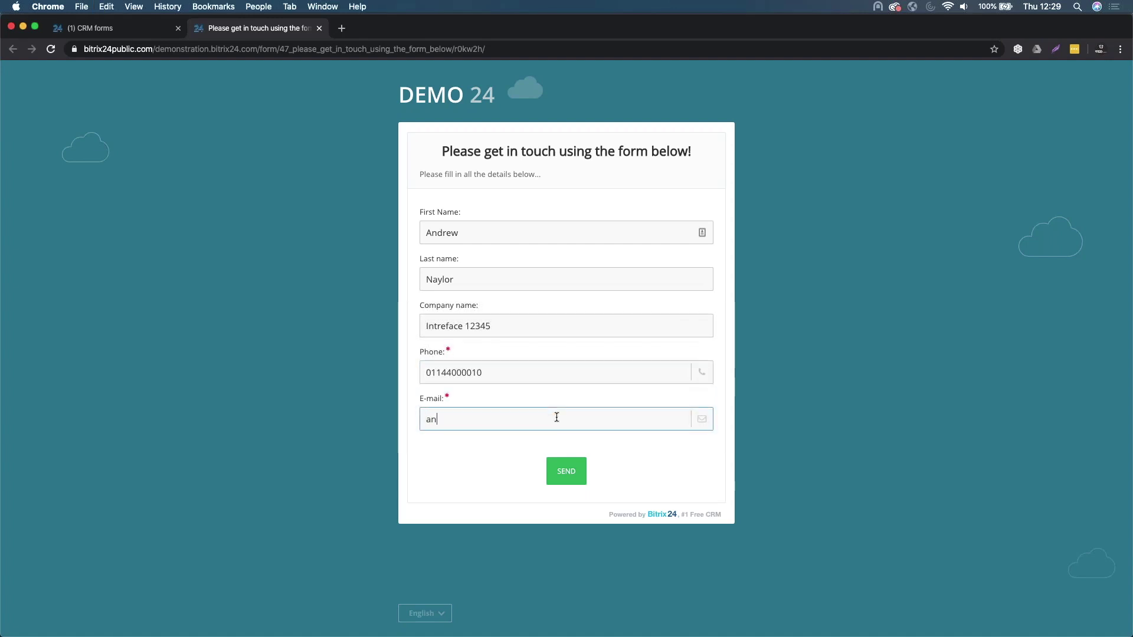
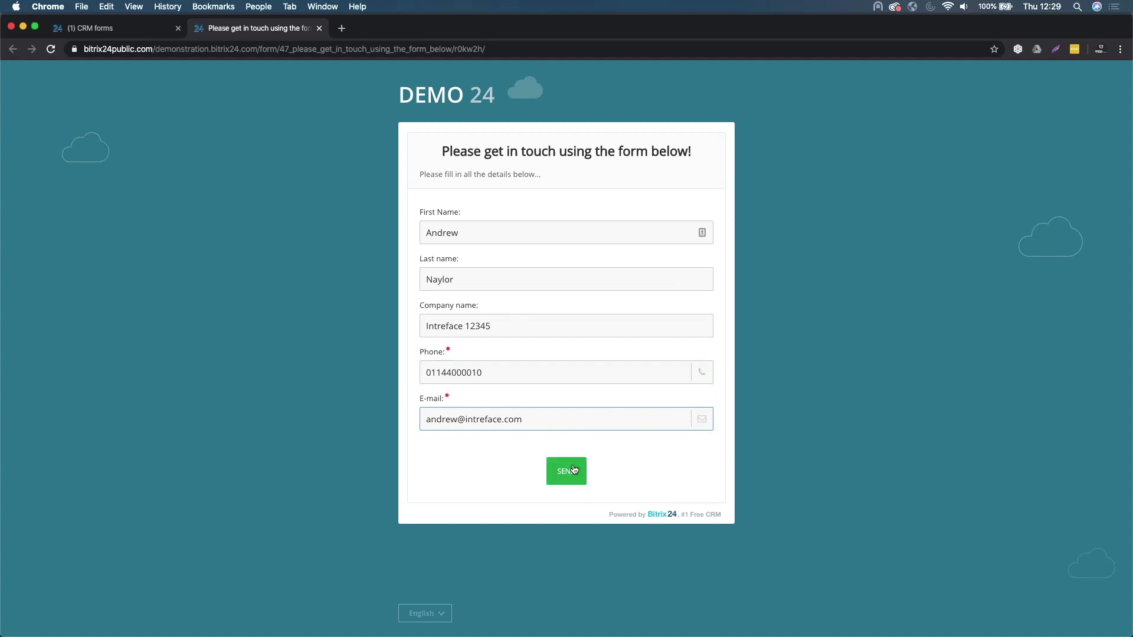
click(463, 375)
key(BackSpace)
key(BackSpace)
text(88)
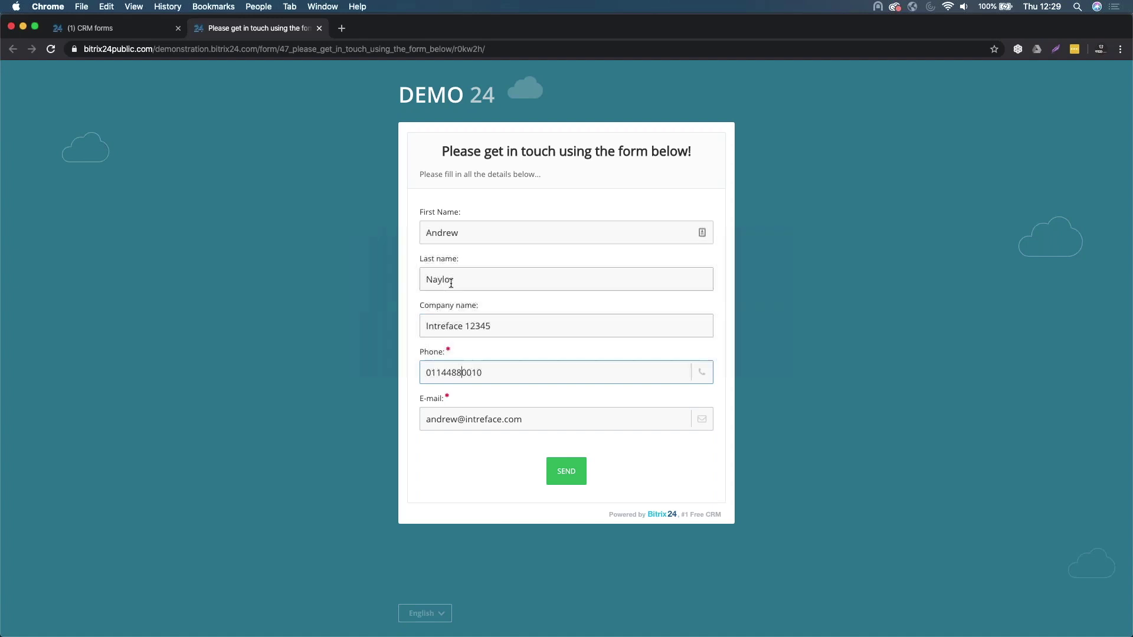
click(441, 281)
text(y)
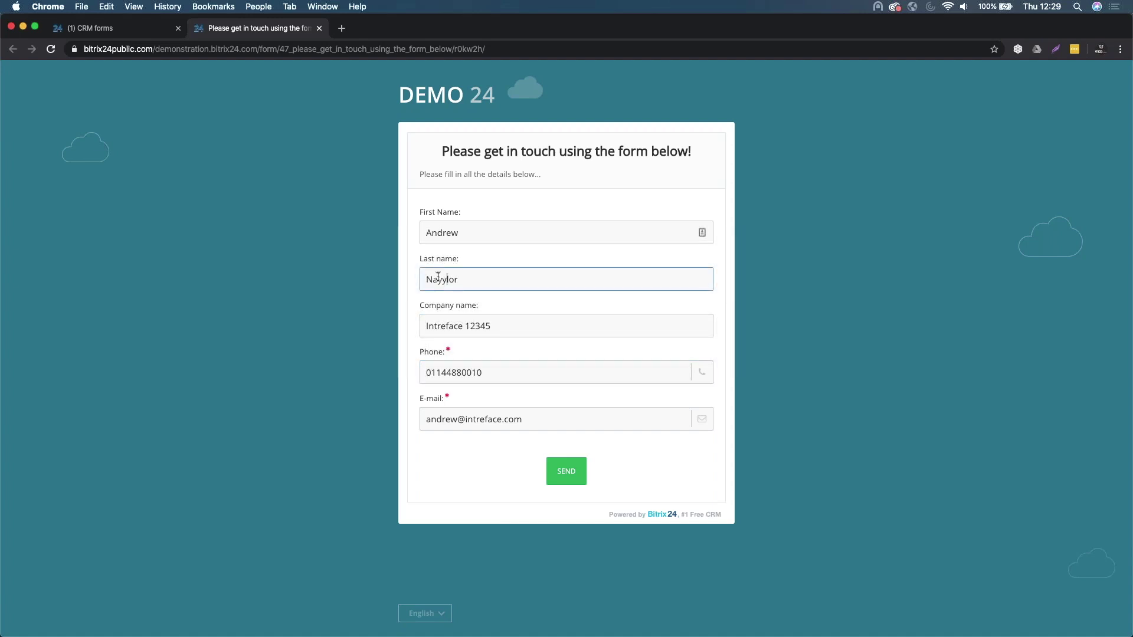
click(448, 233)
text(e)
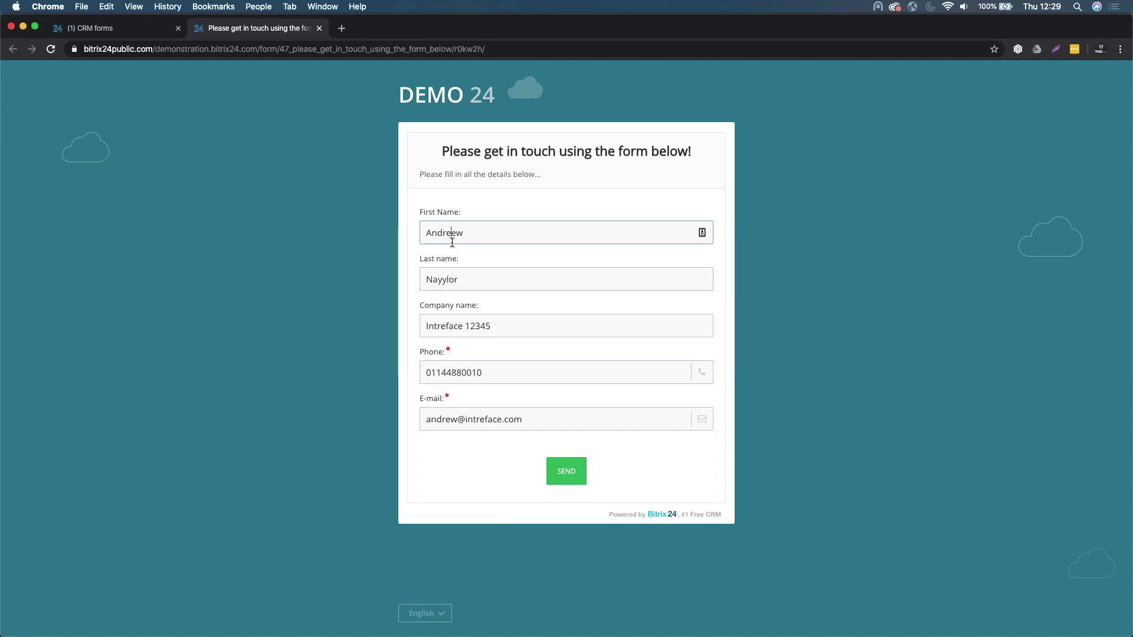
click(446, 419)
text(ee)
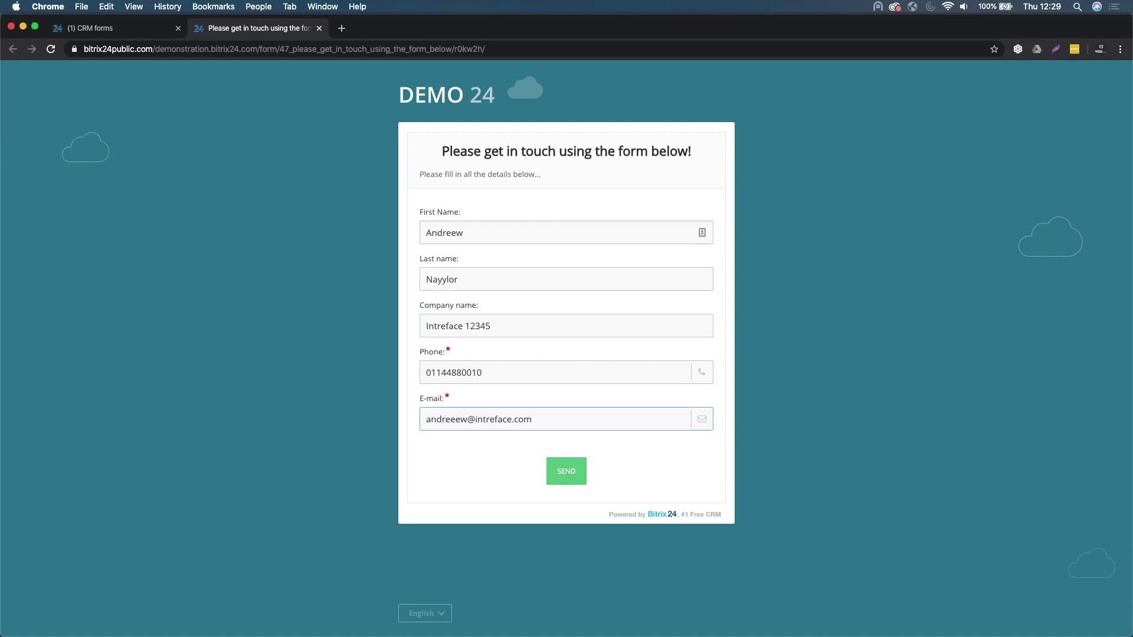
click(554, 470)
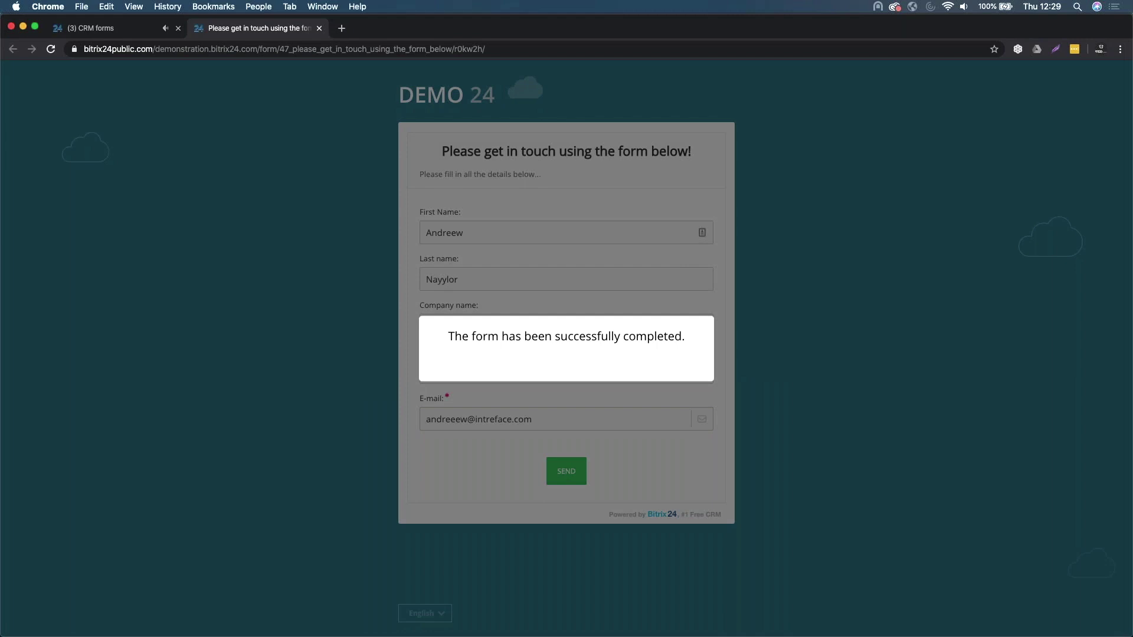
click(121, 29)
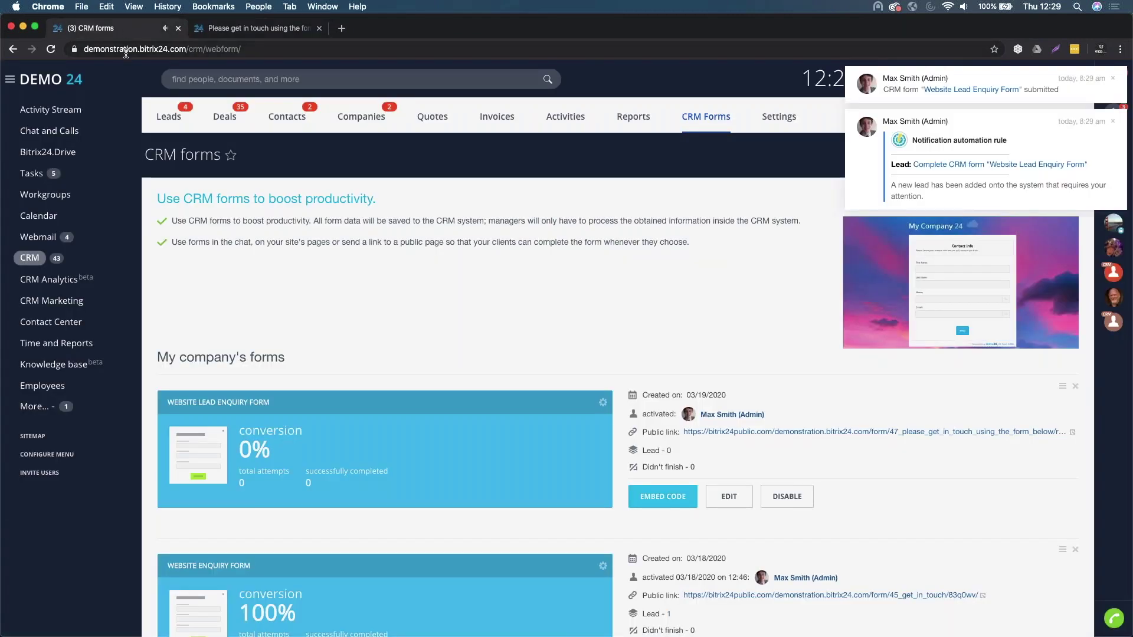
- Open the newest lead, 'Complete CRM form "Website Lead Enquiry Form"', from the Leads list
click(171, 117)
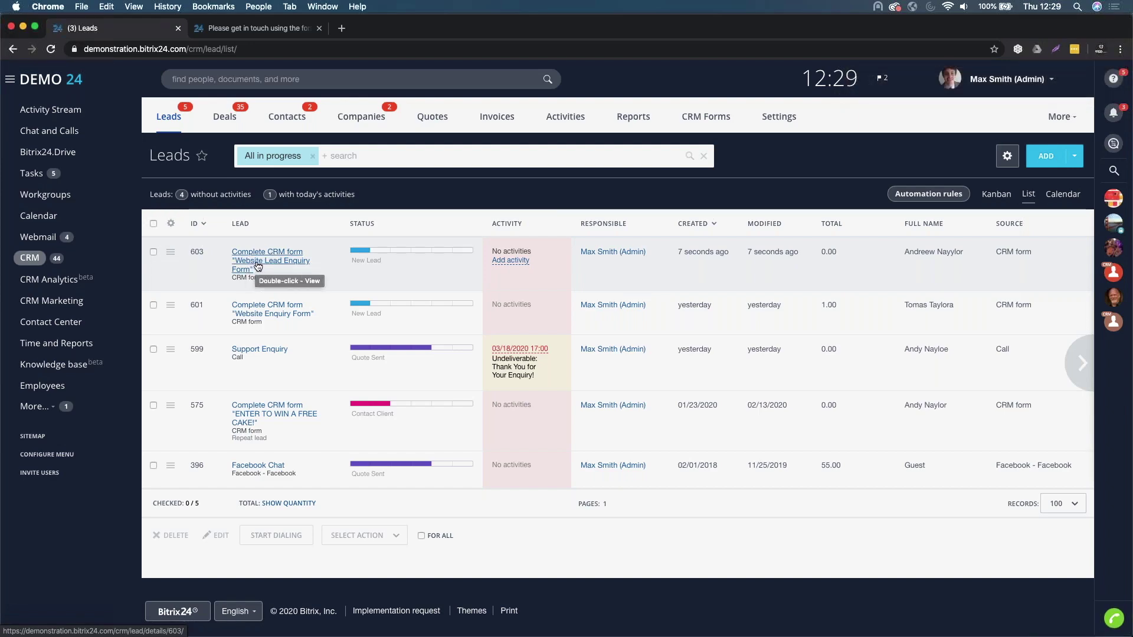
click(258, 266)
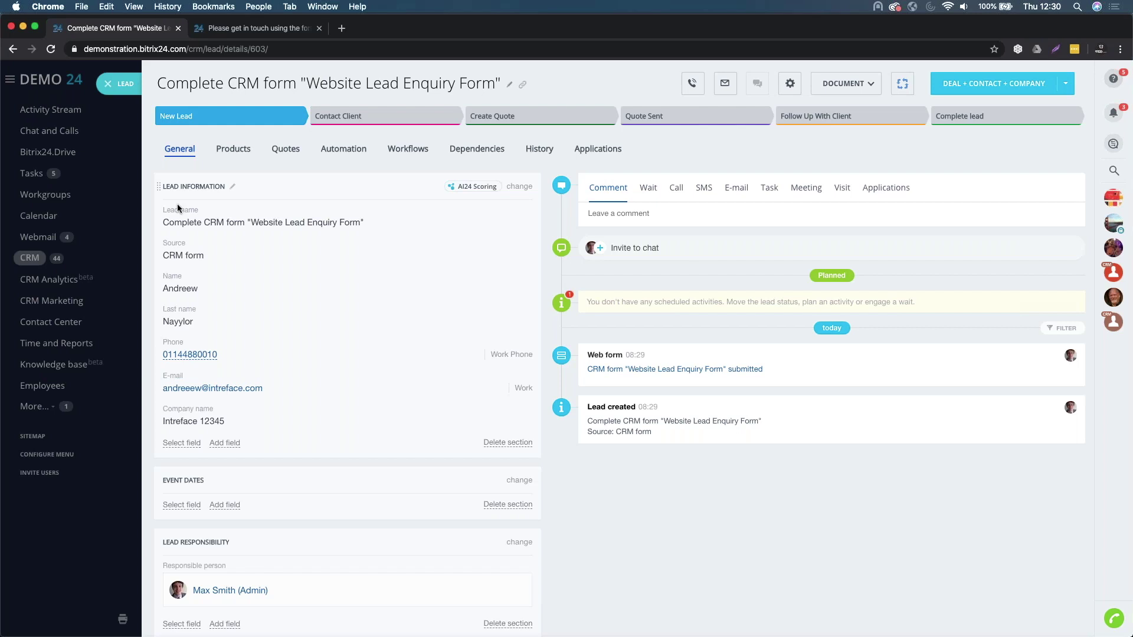
- Close the lead record and go to the Contact Center page
click(110, 89)
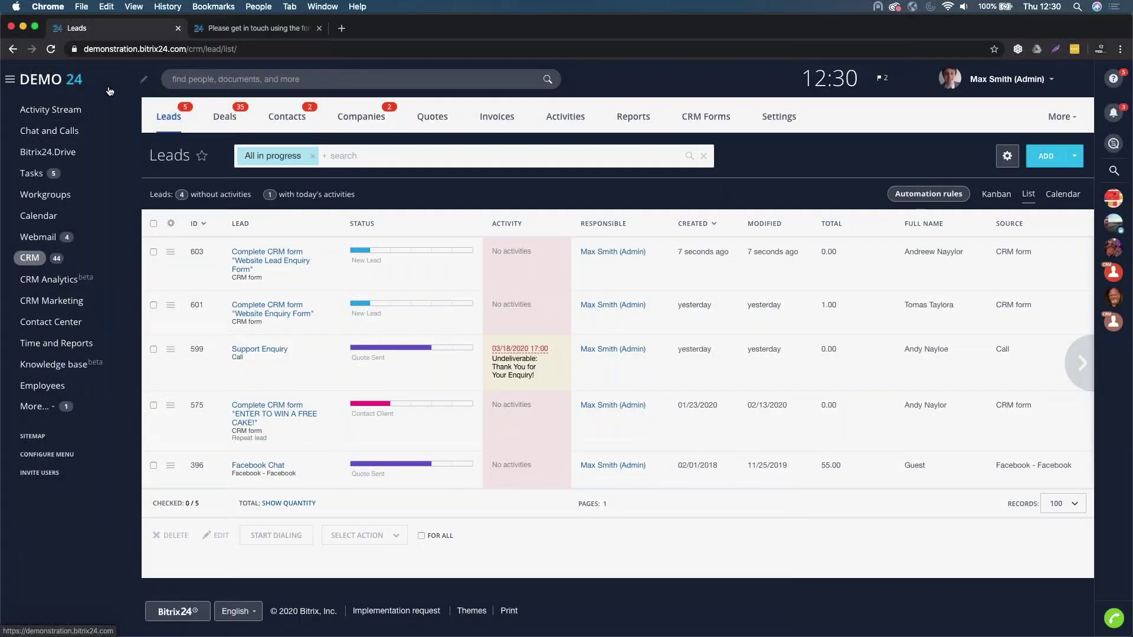
click(53, 324)
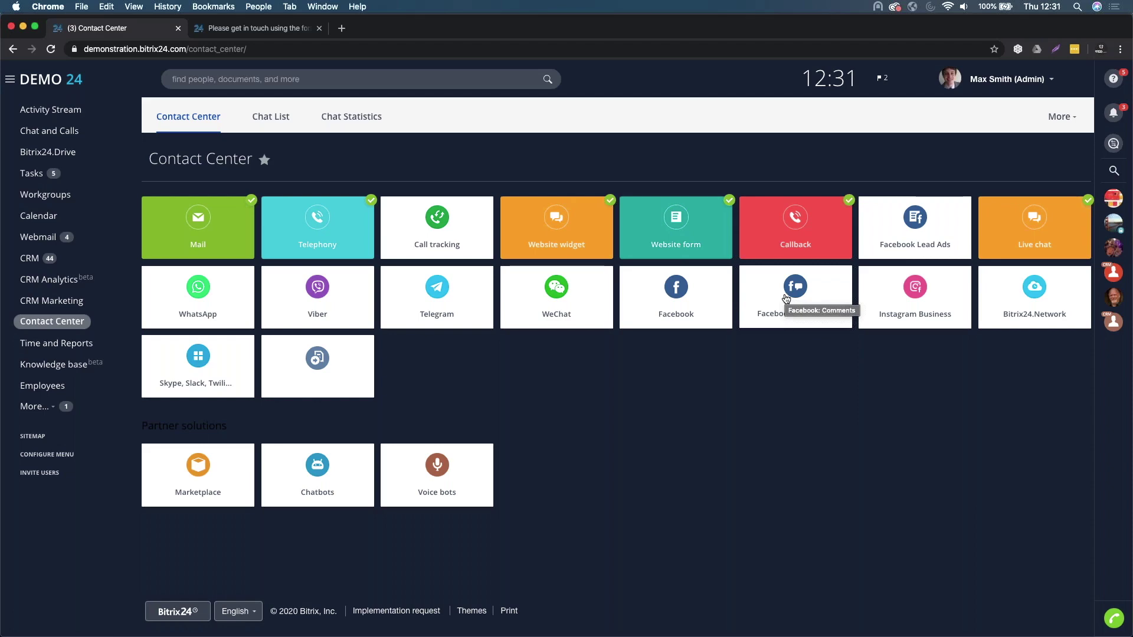
- Open and close the chat messenger, then go back to the CRM Leads list
click(1114, 143)
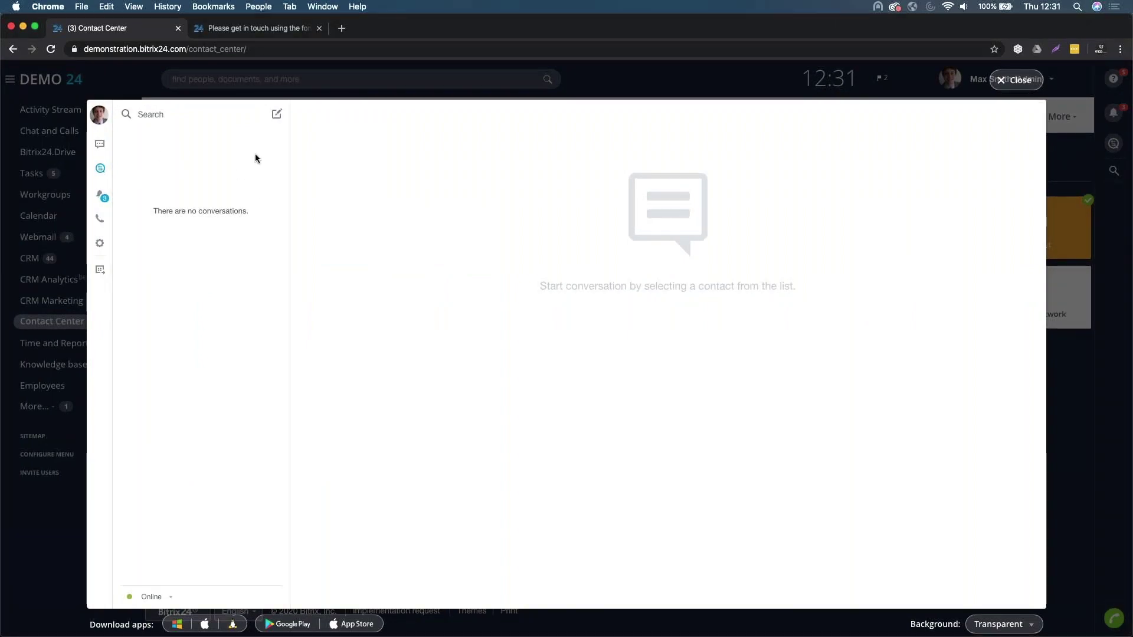
click(1011, 80)
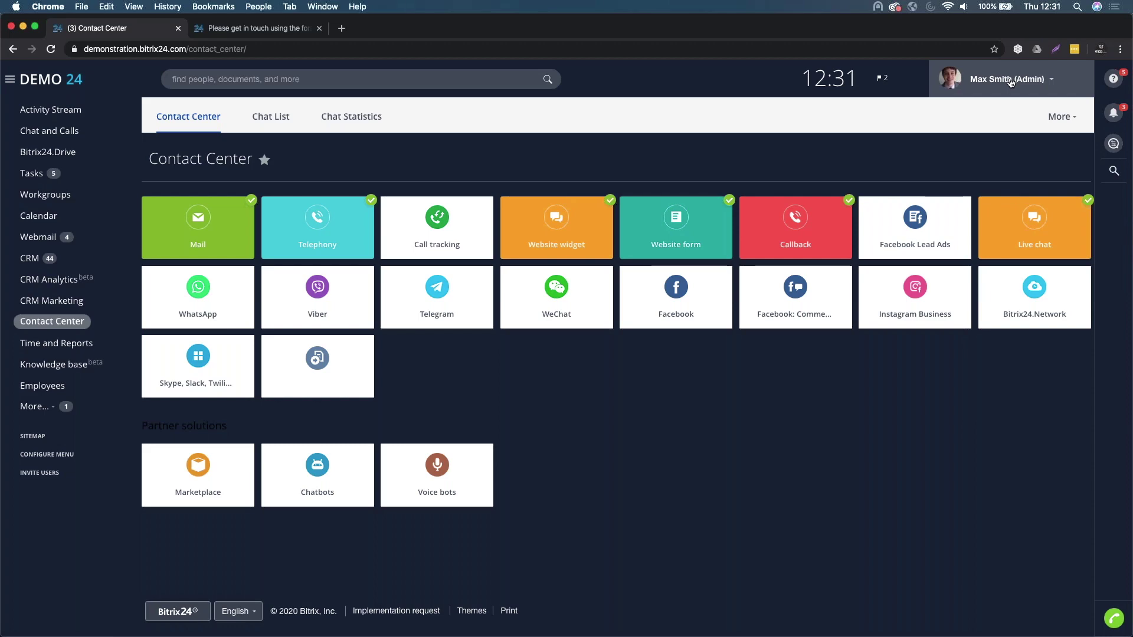
click(63, 264)
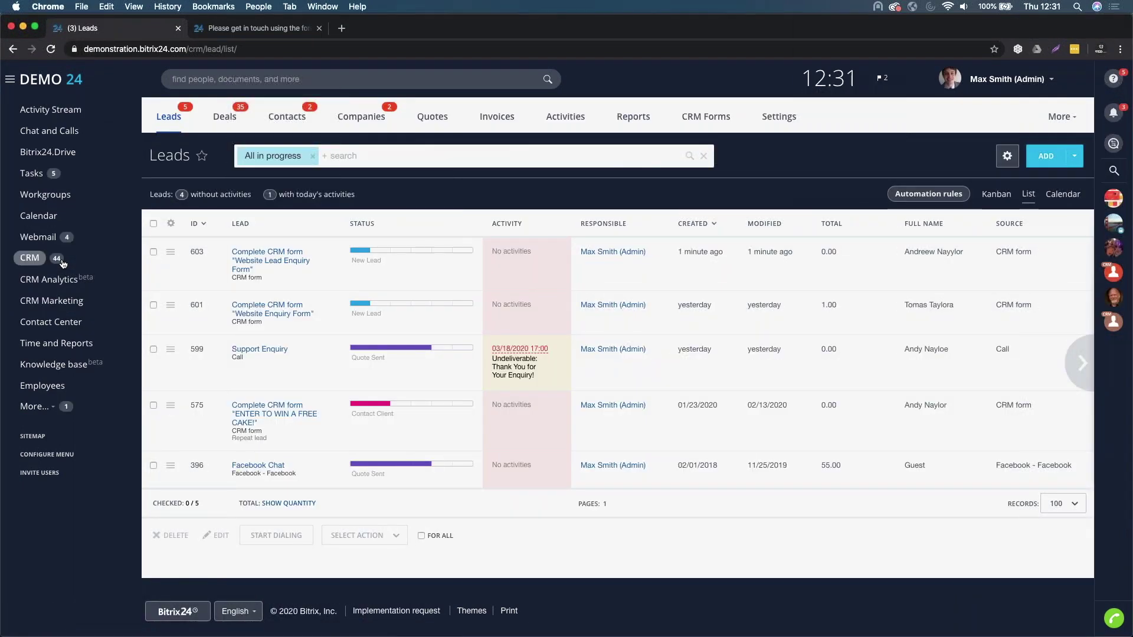
- Open the web-form lead and move it from New Lead to the Contact Client stage
click(266, 263)
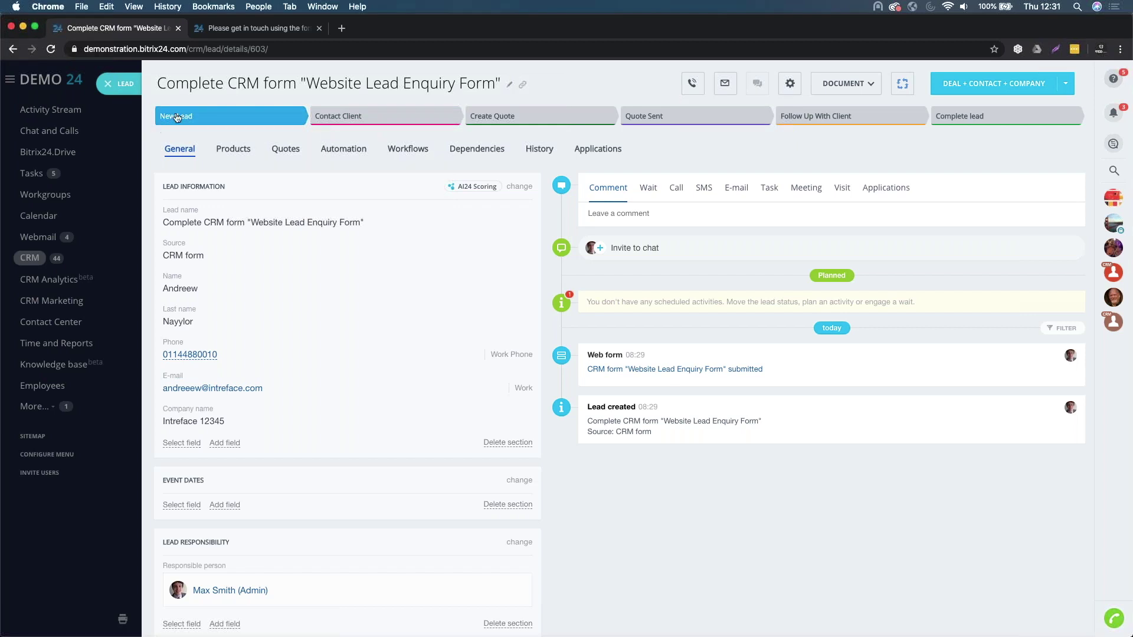
click(370, 118)
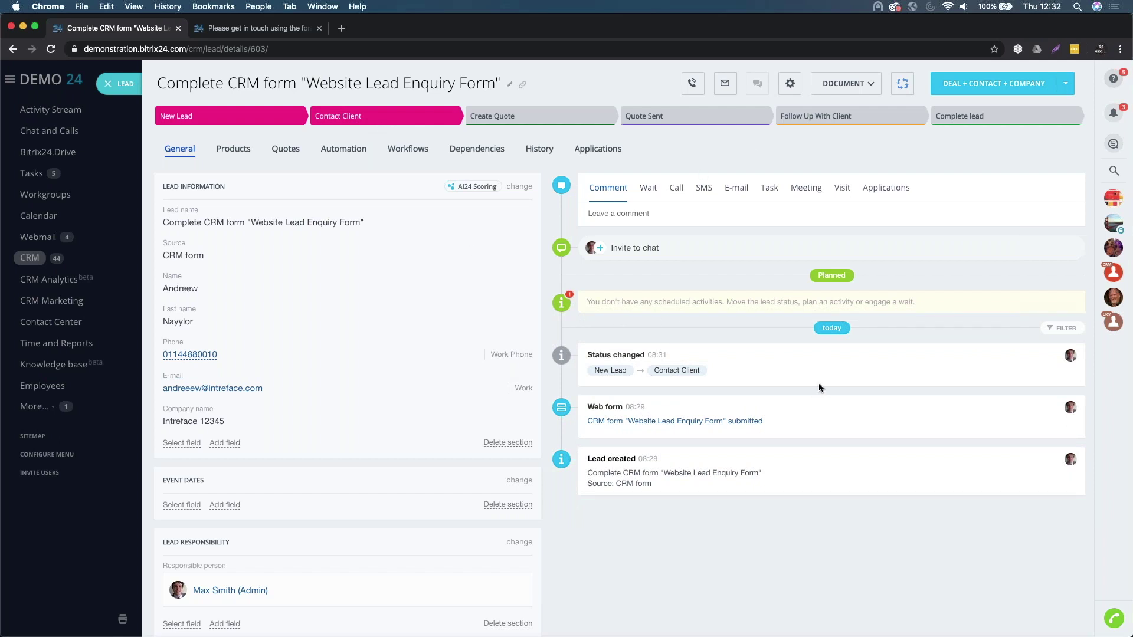
click(676, 188)
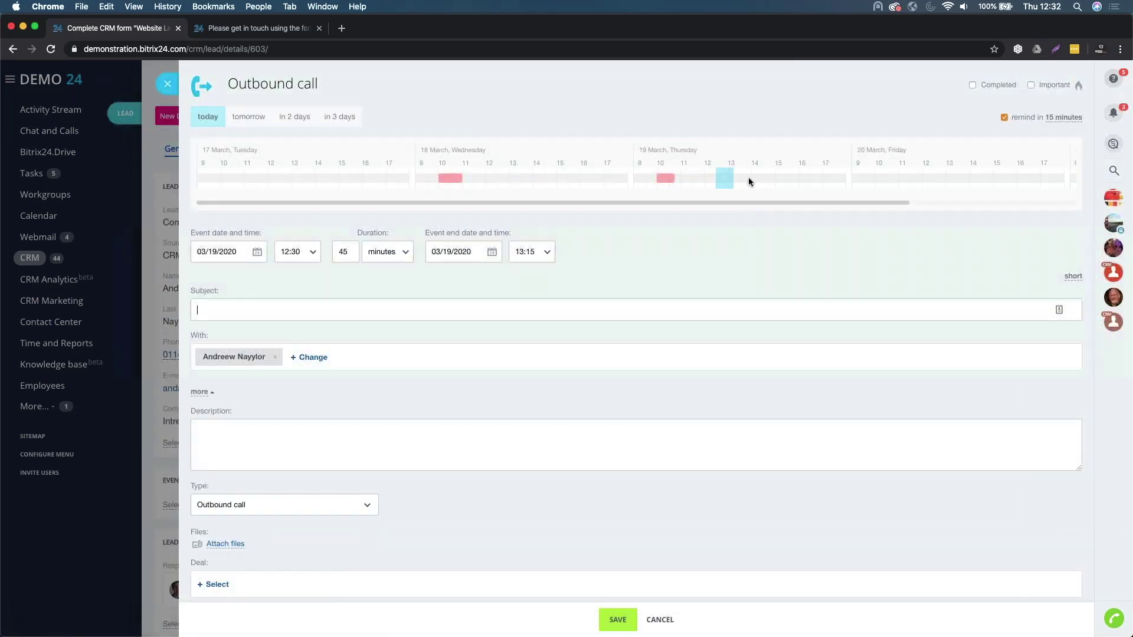
- Schedule an outbound 'Introduction Call' on 03/20/2020, 10:00–10:45, about Bitrix24 services
drag(723, 180, 875, 184)
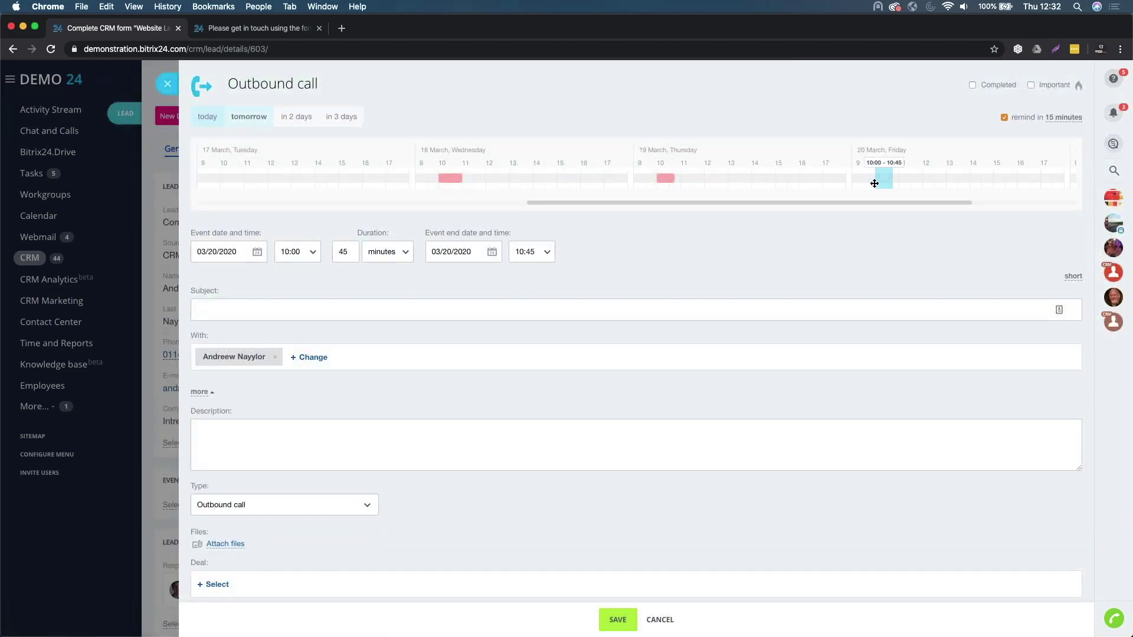
click(259, 312)
text(In)
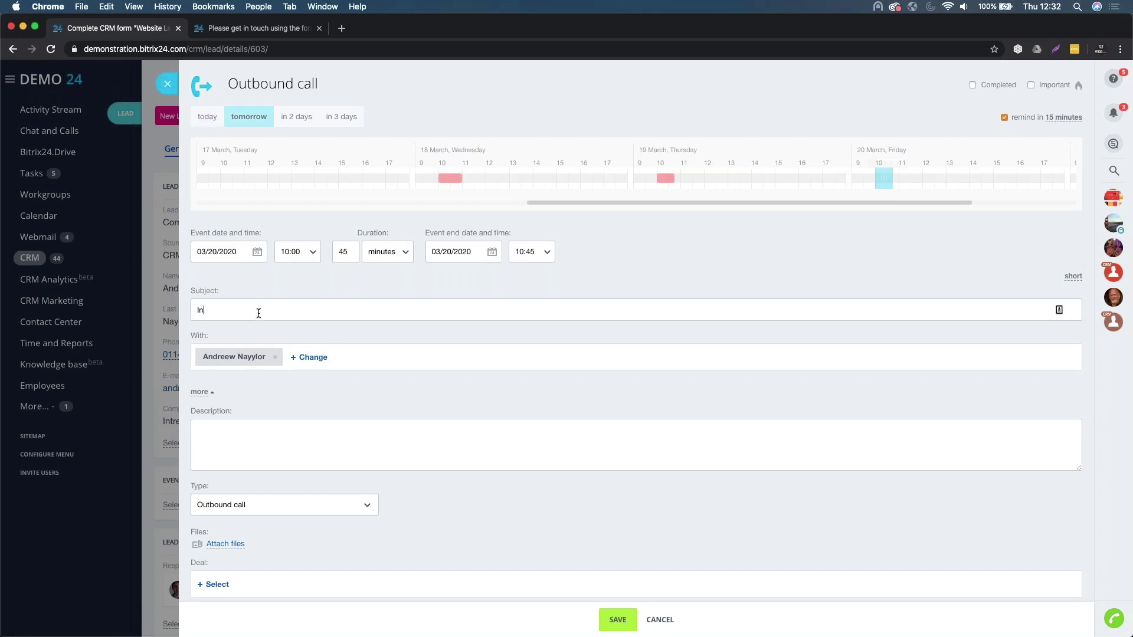
text(troduction Call)
click(261, 451)
text(Spea)
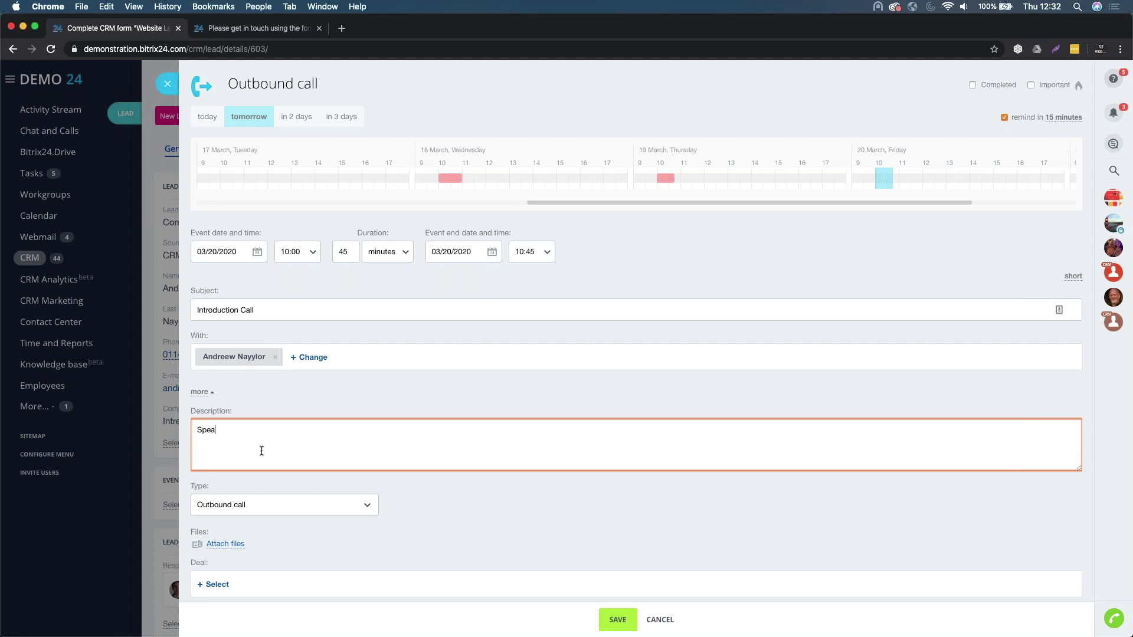
text(k with the new lead about our Bitrix24 services.)
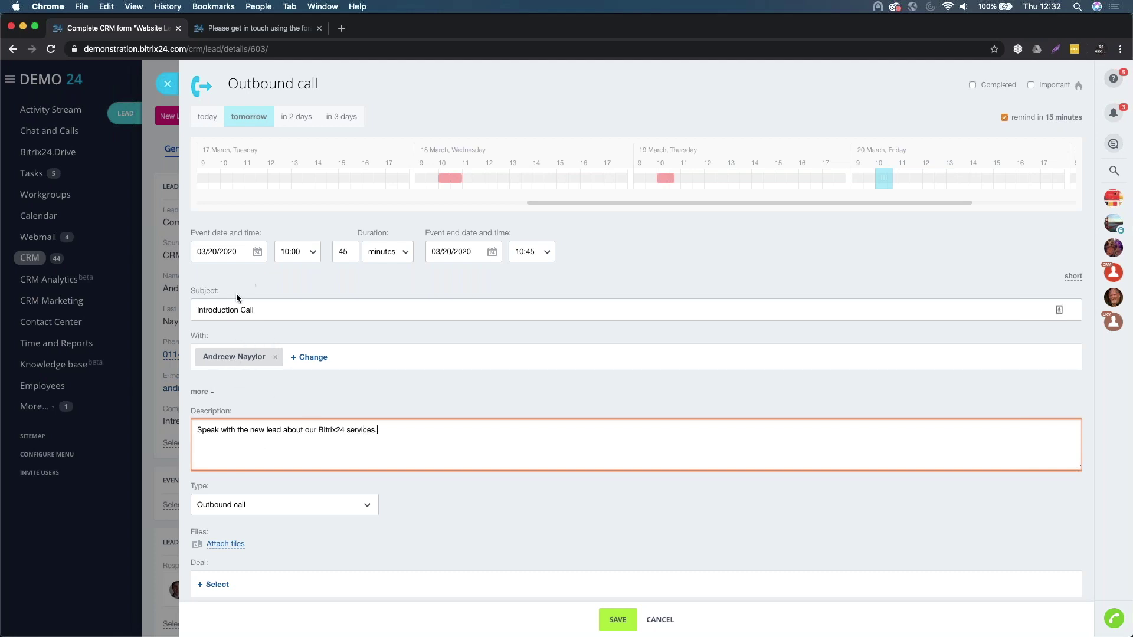
scroll(246, 330, down, 2)
scroll(275, 486, down, 1)
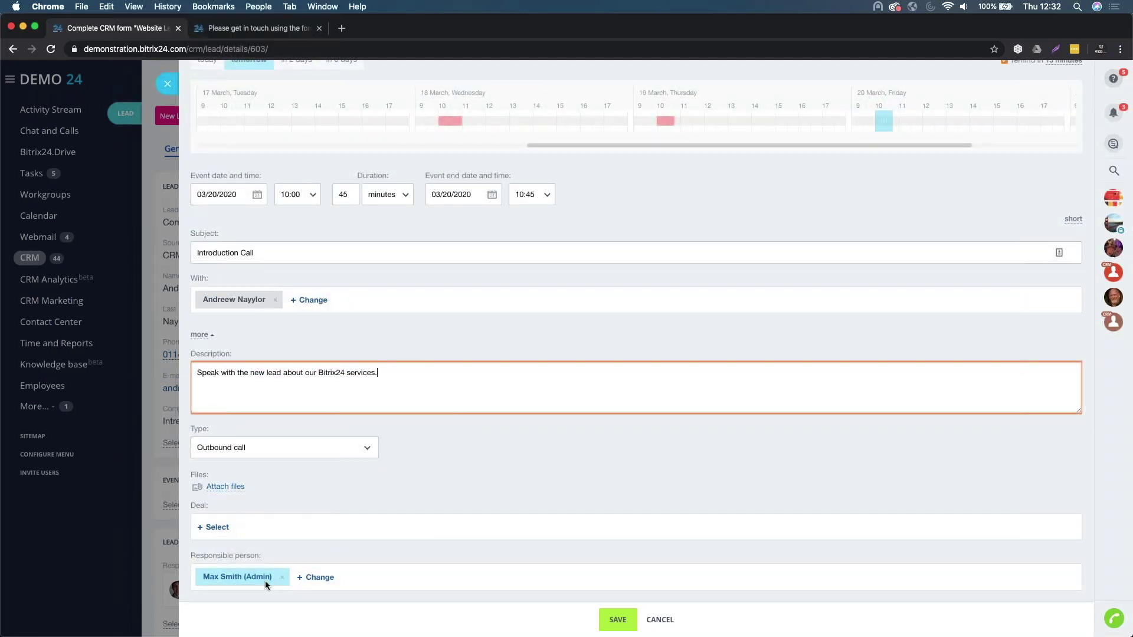
click(621, 626)
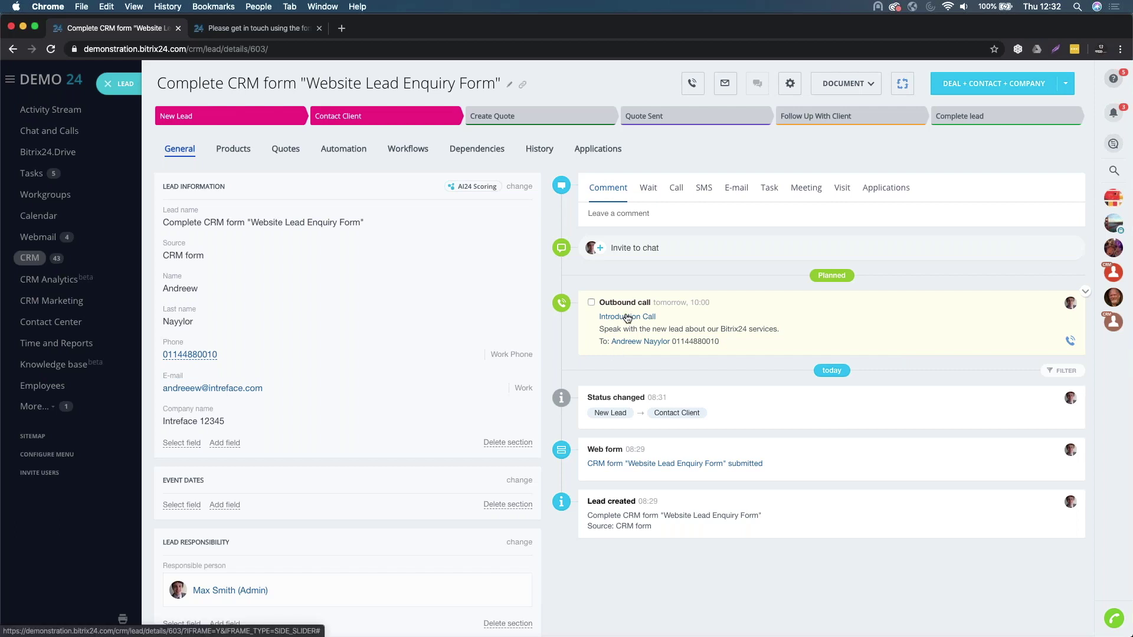
- Call the lead's phone number and hang up right away
click(208, 356)
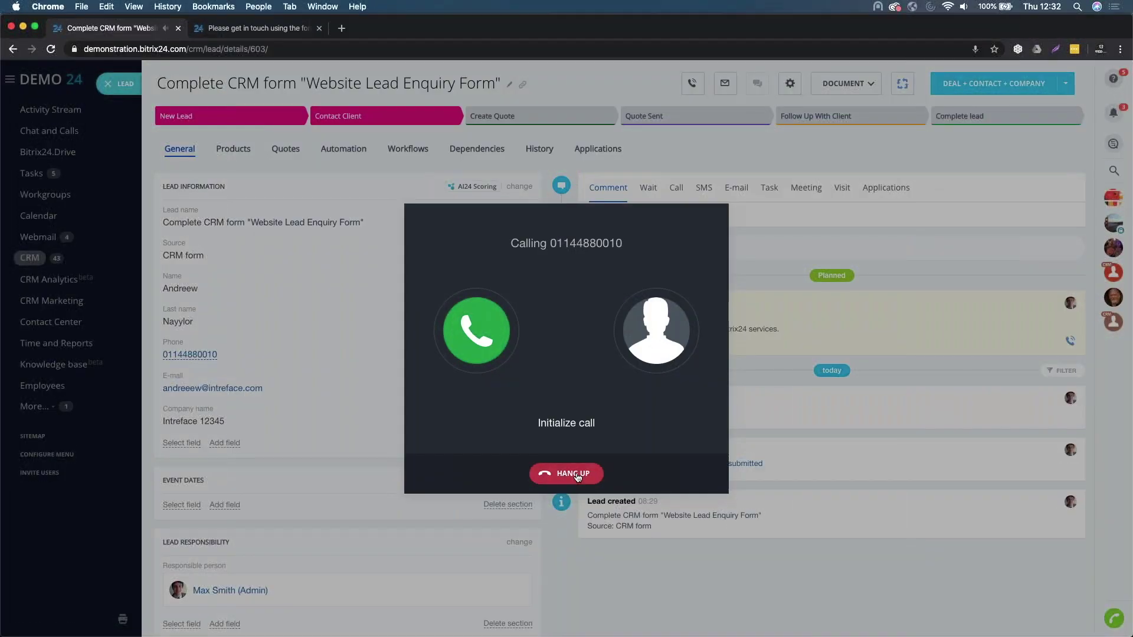
click(566, 473)
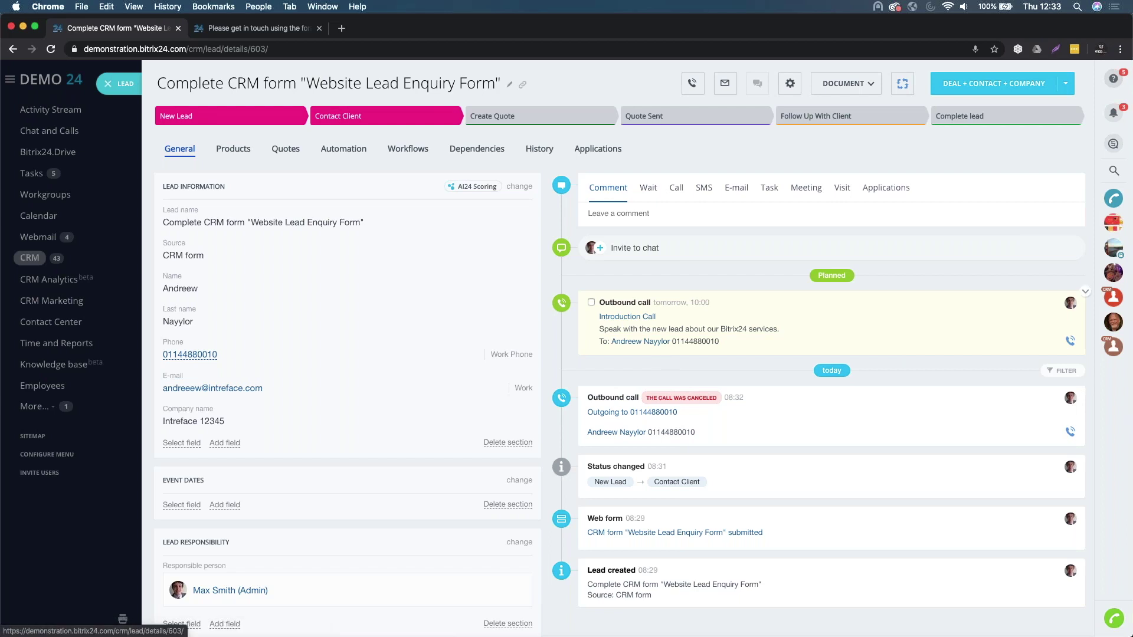
- Mark the Introduction Call completed, adding a NOTES line that the customer wants Bitrix24 training
click(635, 321)
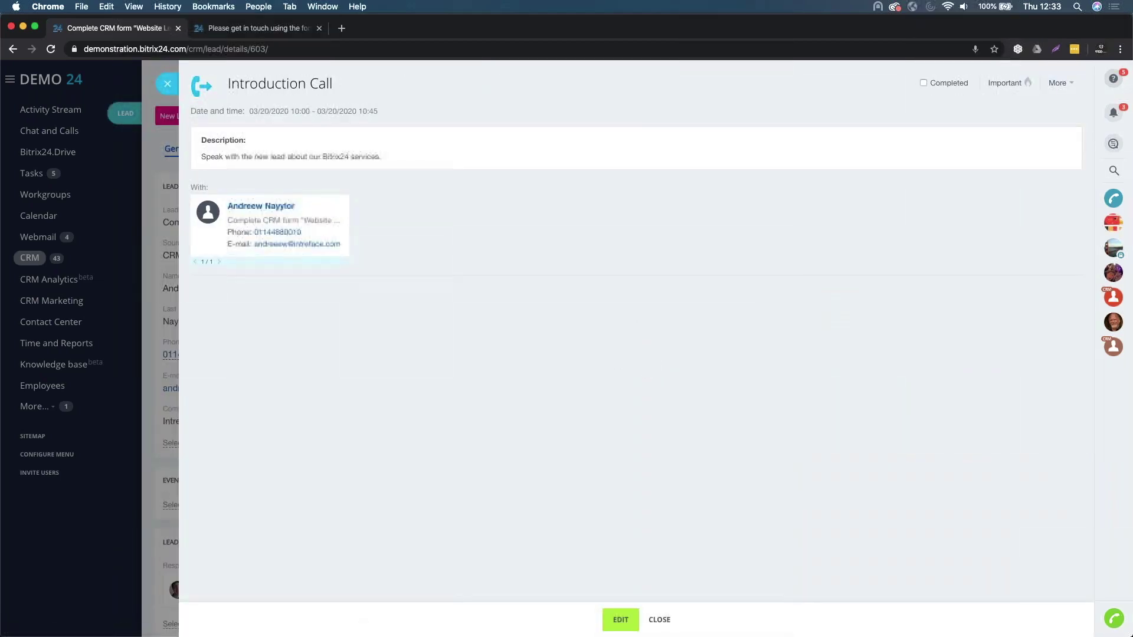
click(620, 619)
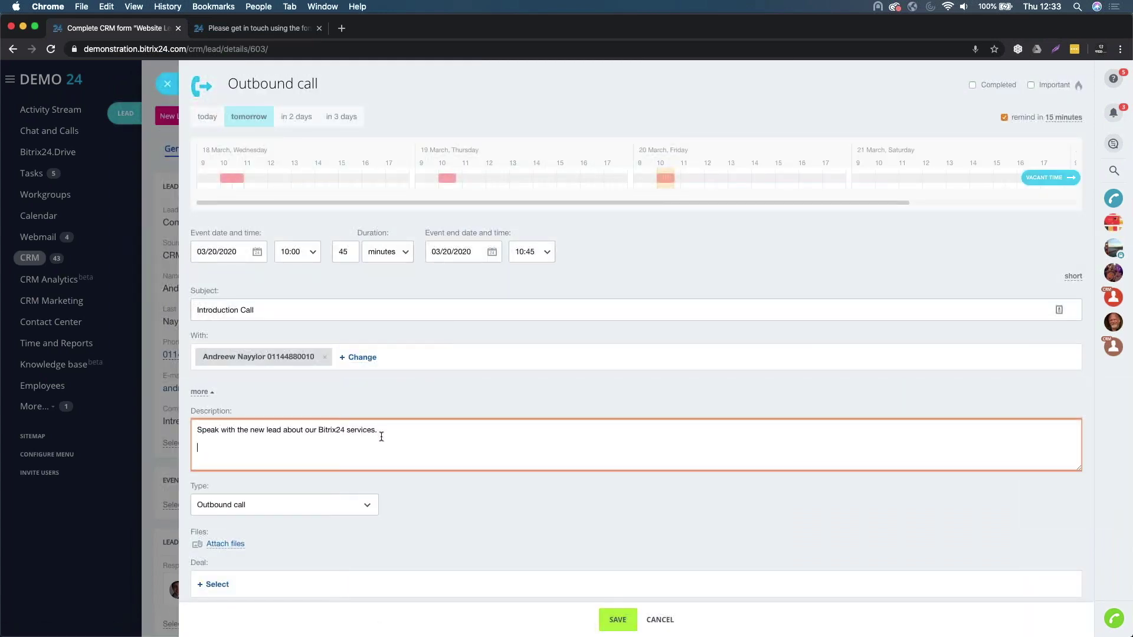
key(Return)
key(Return)
text(NOTES: Spoke with the customer, they would like)
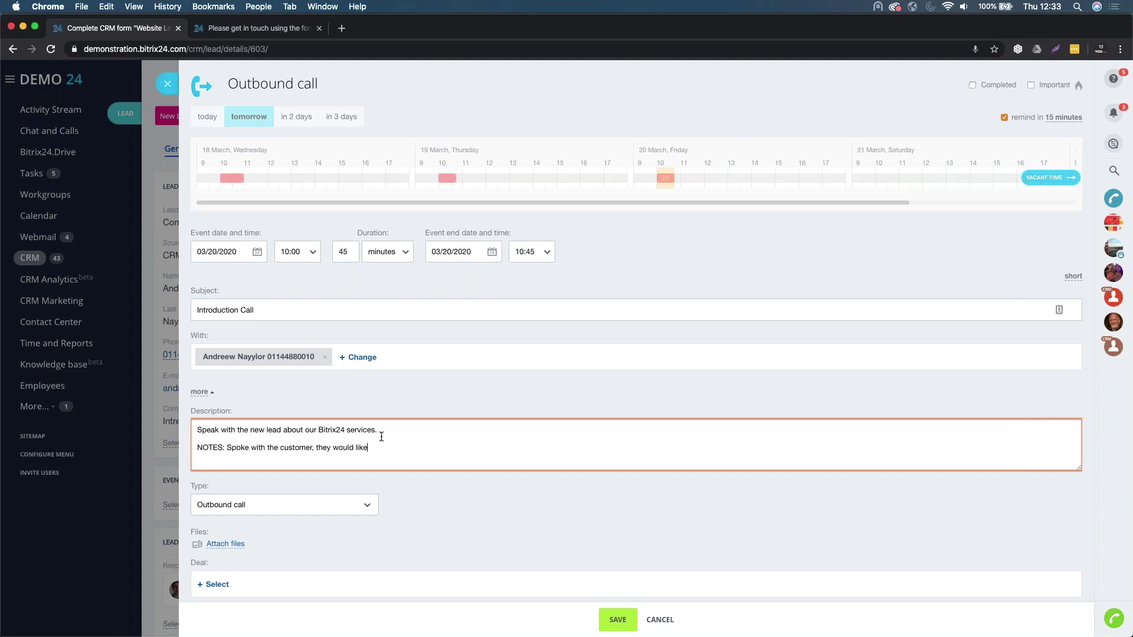
text( some training on Bitrix24.)
click(973, 86)
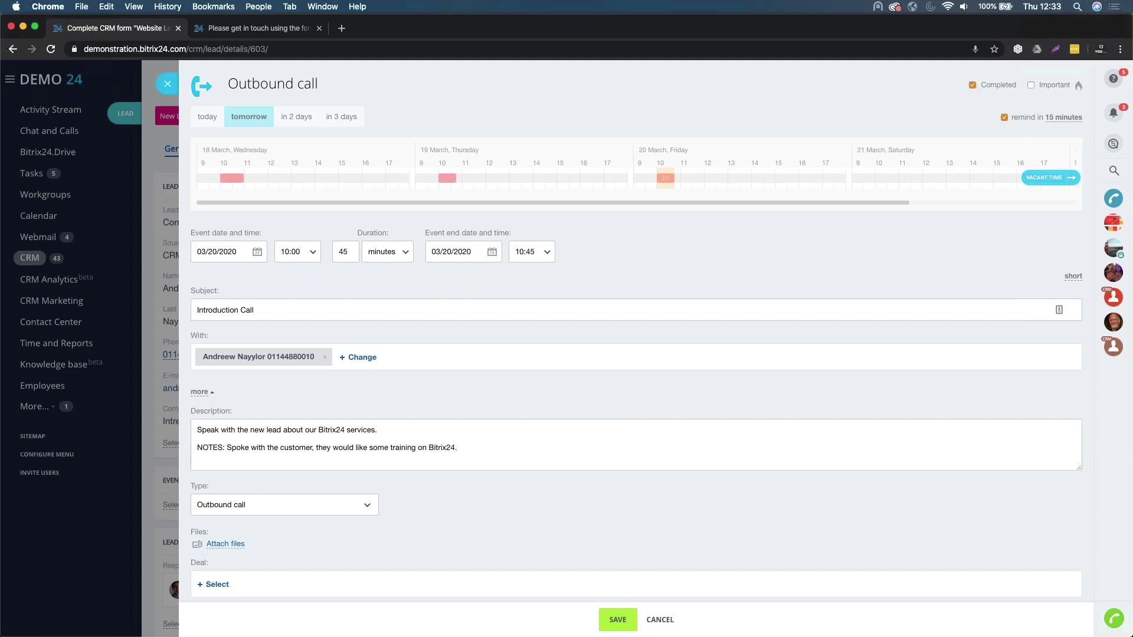
click(626, 625)
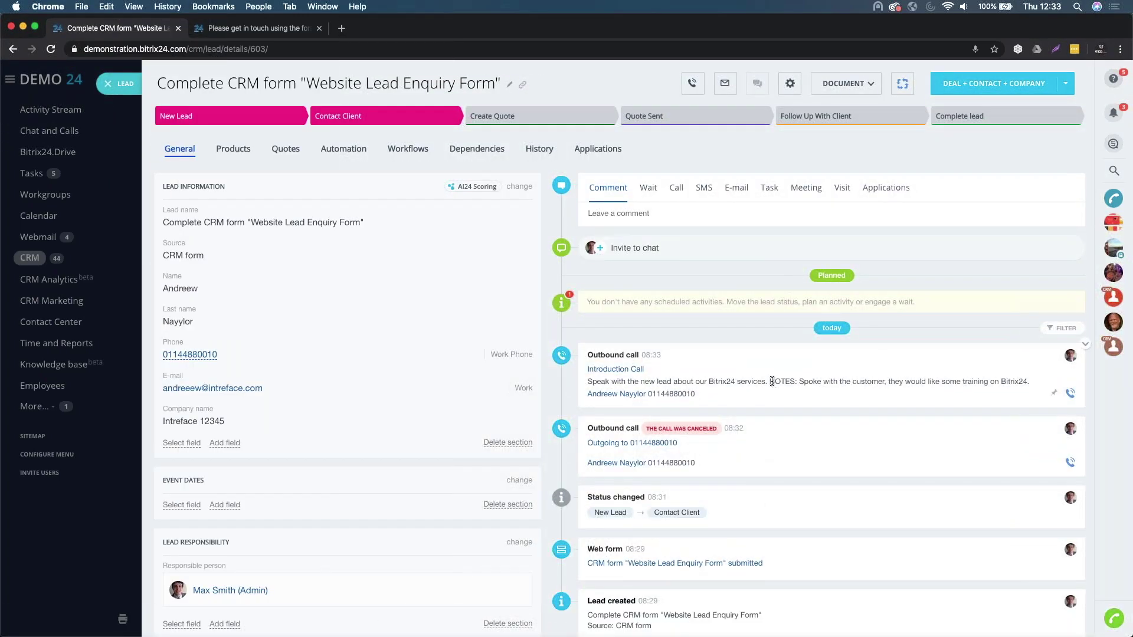
- Advance the lead to the Create Quote stage
drag(769, 381, 837, 382)
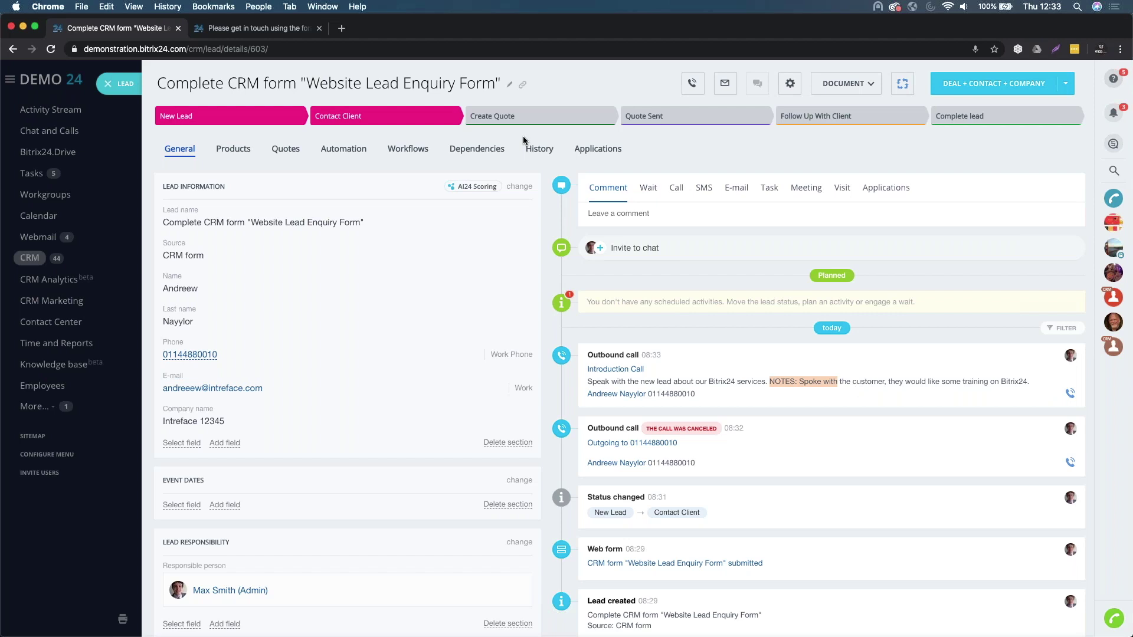
click(500, 116)
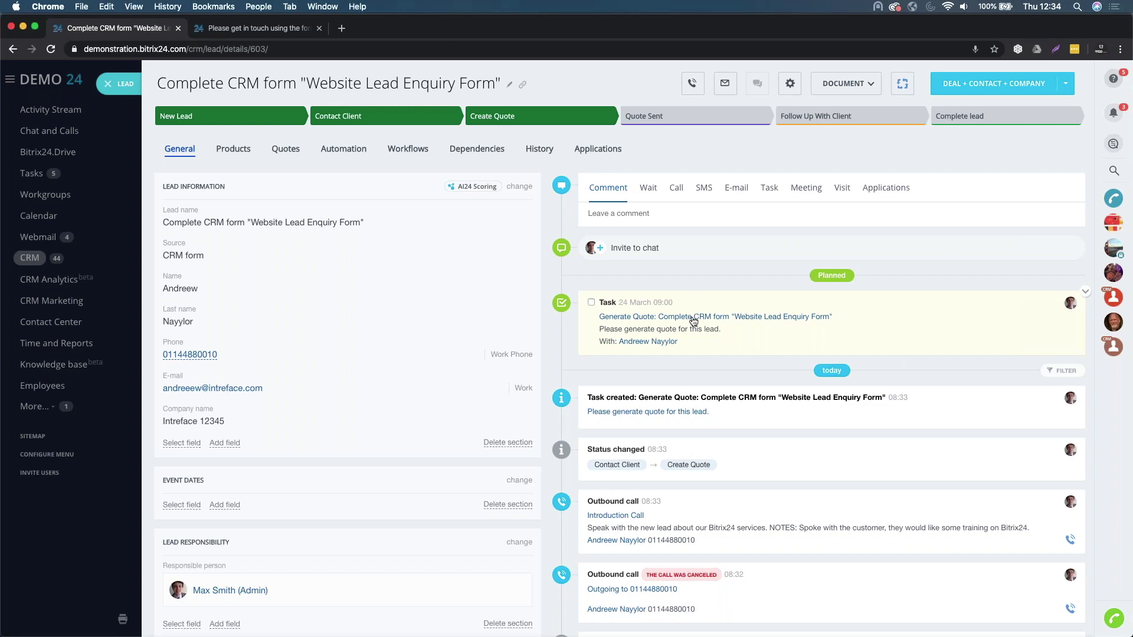
- View the Generate Quote task, return to the lead, and close it to the Leads list
click(694, 317)
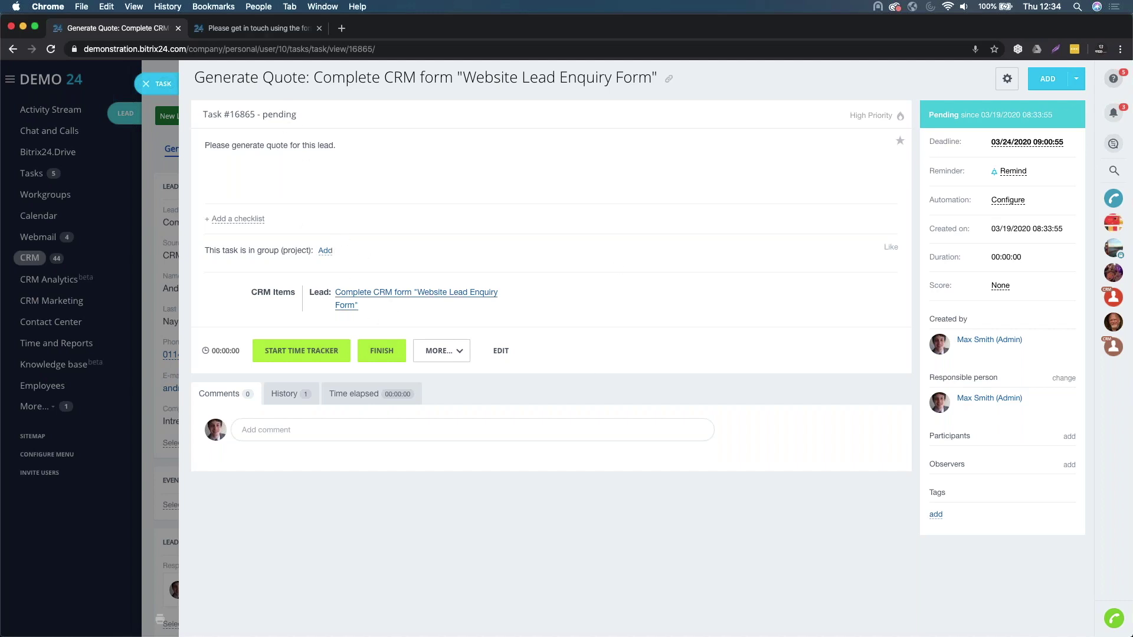
click(358, 297)
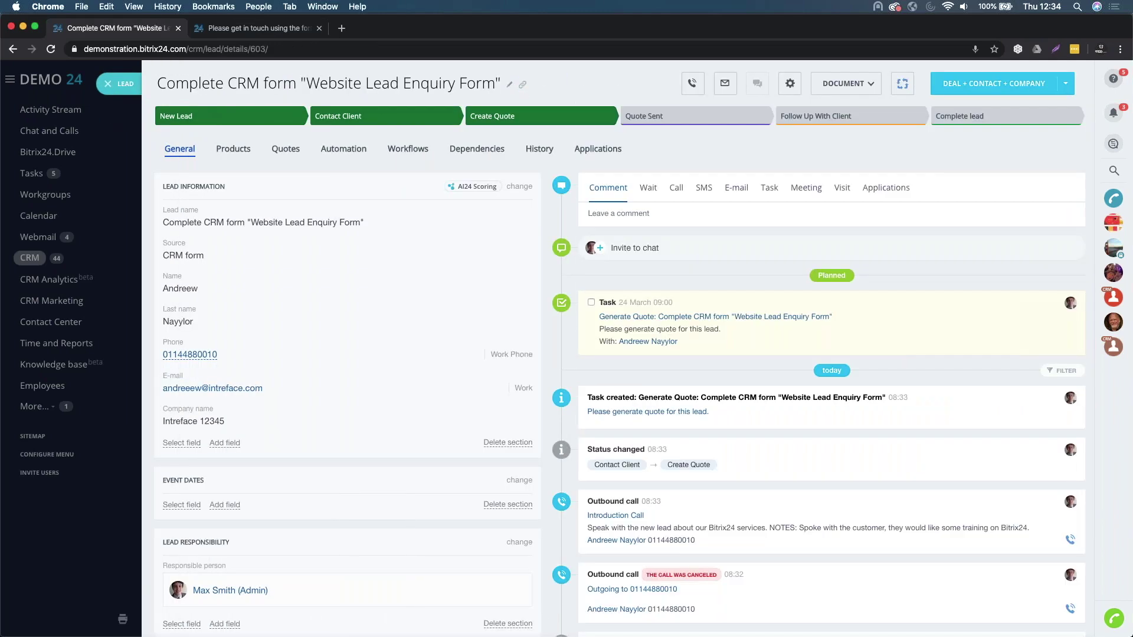
click(110, 84)
- Check the Tasks list, then reopen the Website Lead Enquiry Form lead from CRM Leads
click(38, 177)
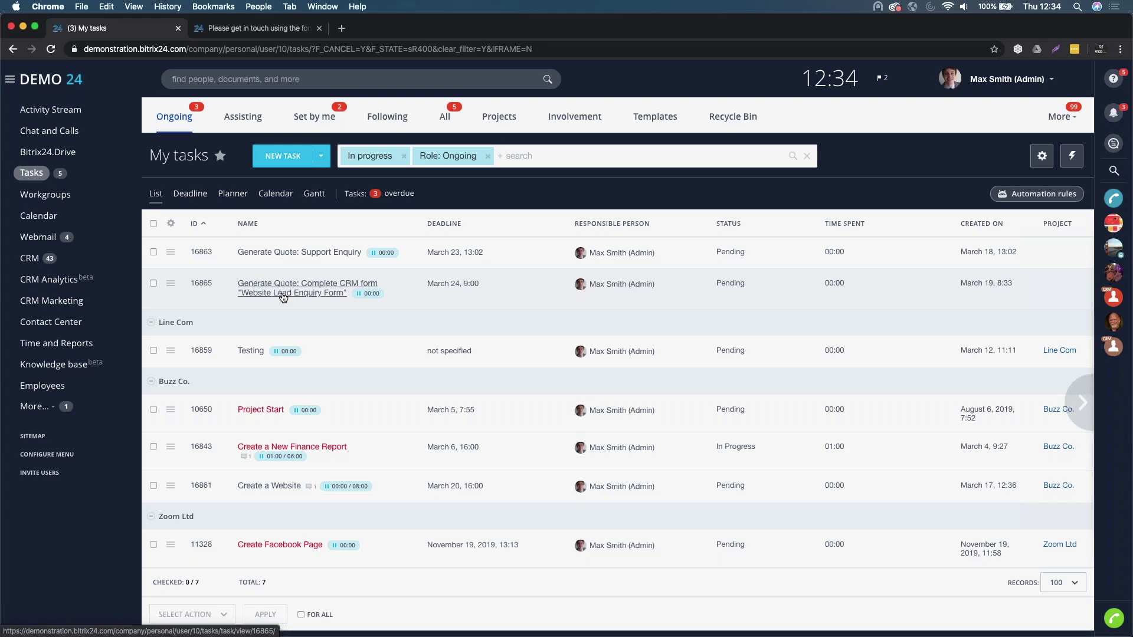
click(37, 260)
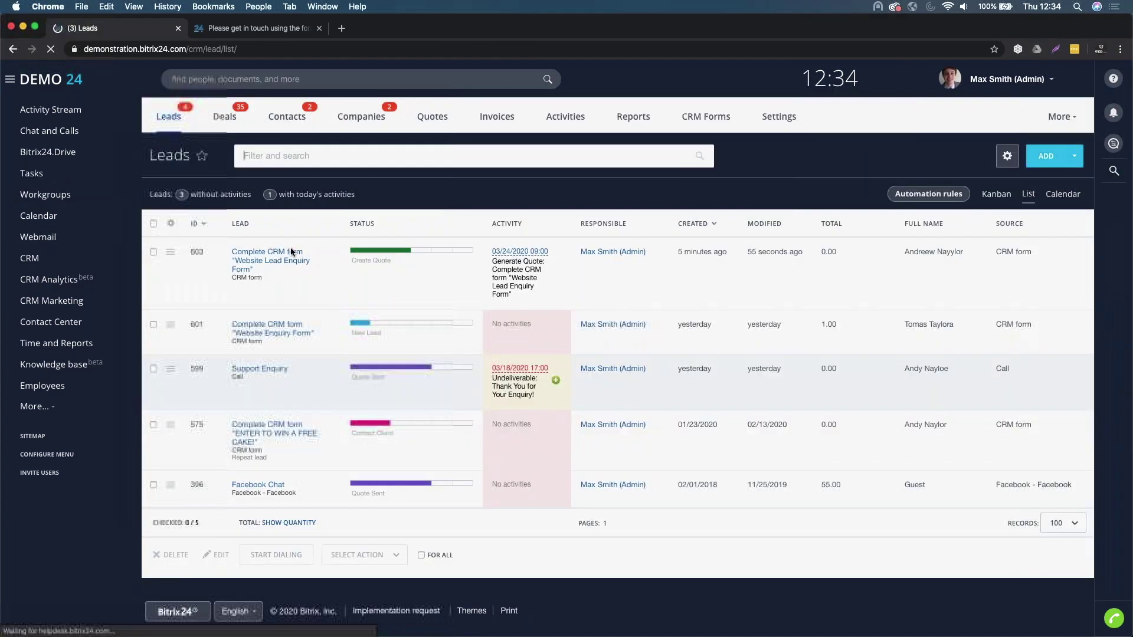
click(291, 253)
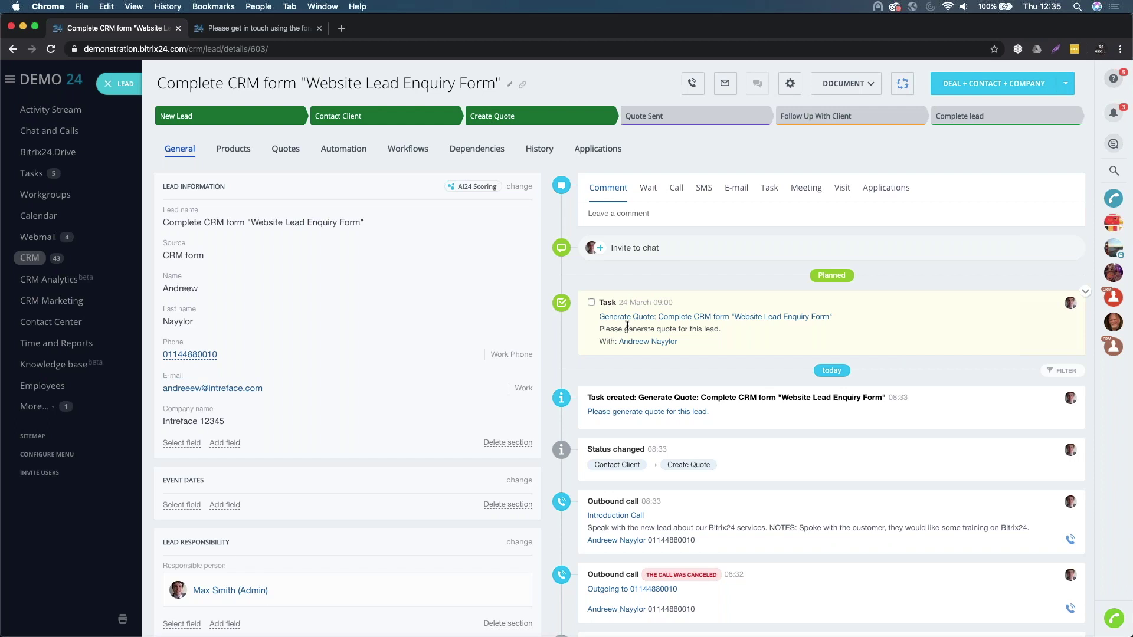
click(342, 155)
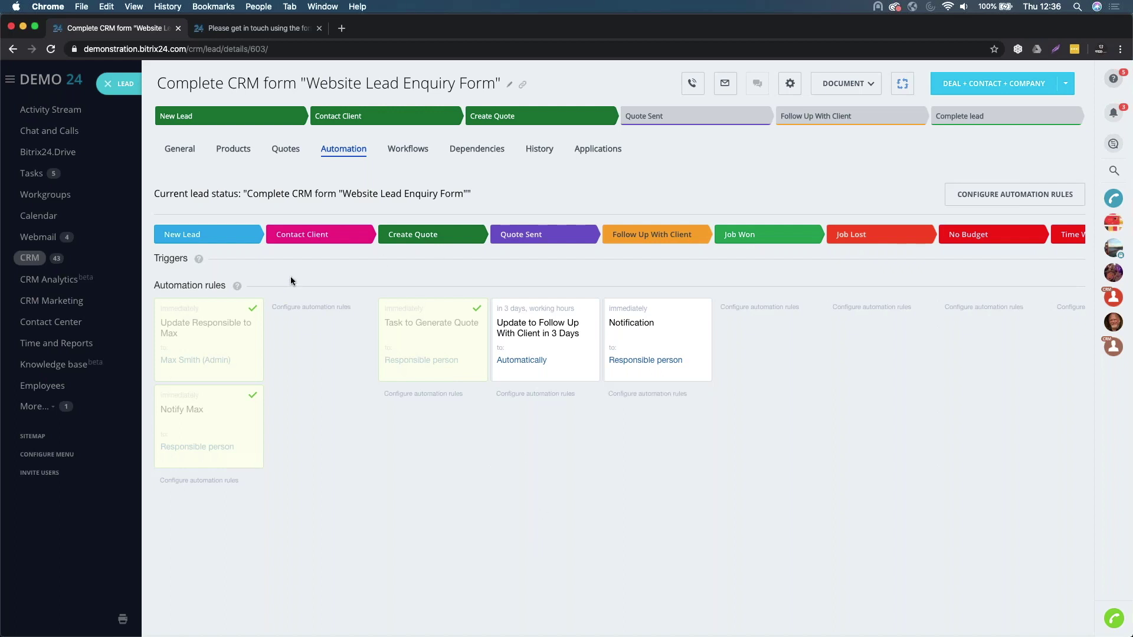
click(187, 155)
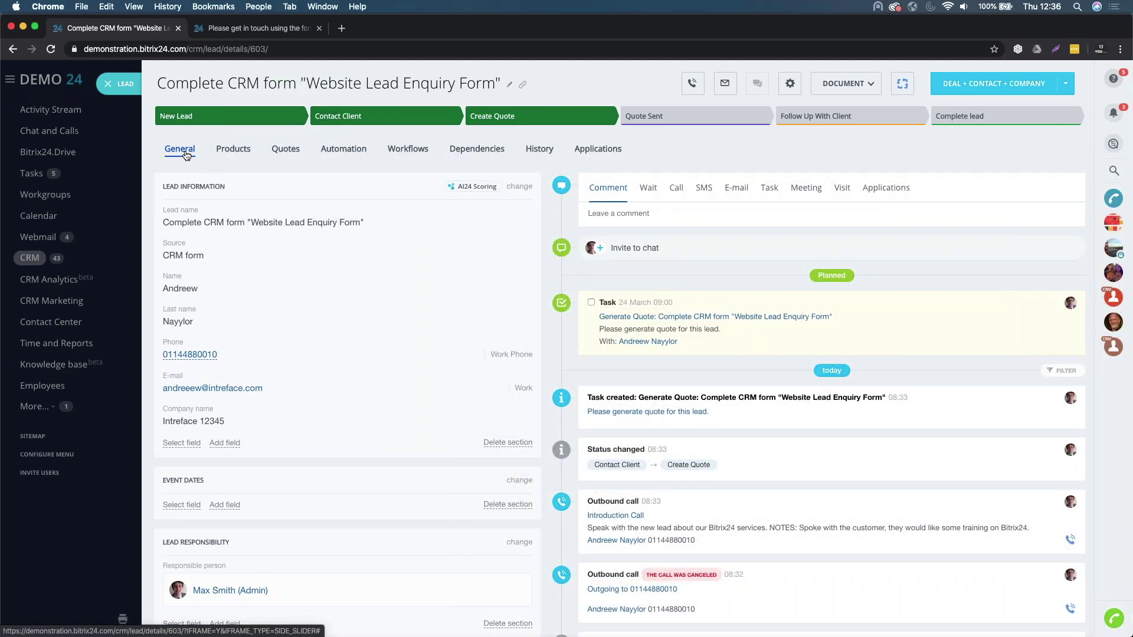
- Complete the Generate Quote task and advance the lead through Quote Sent to Follow Up With Client
click(591, 302)
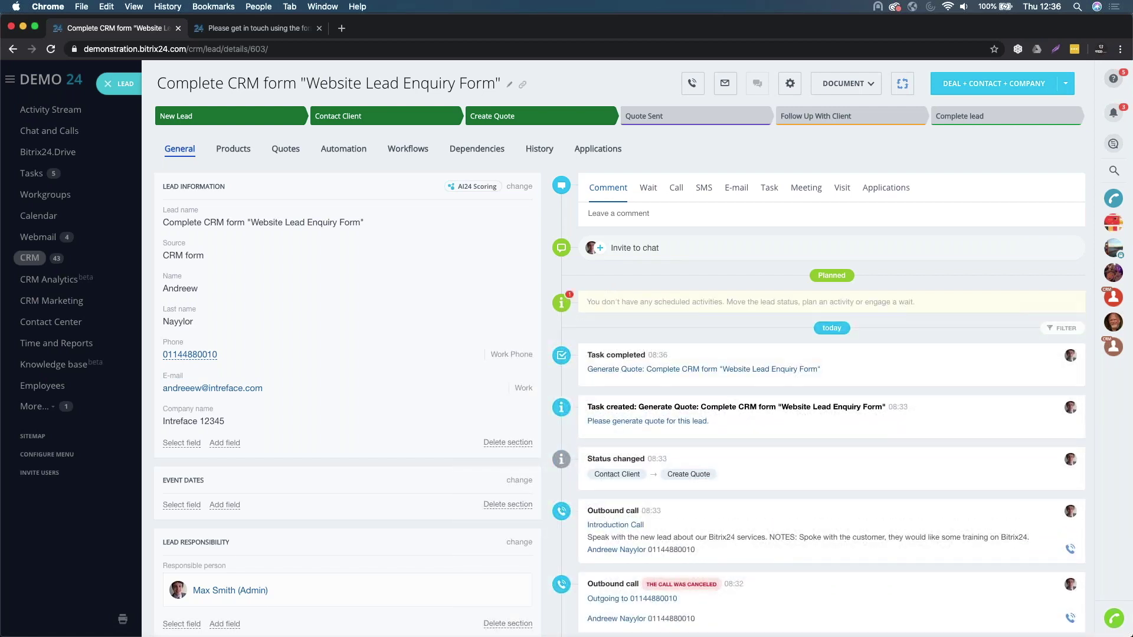
click(664, 117)
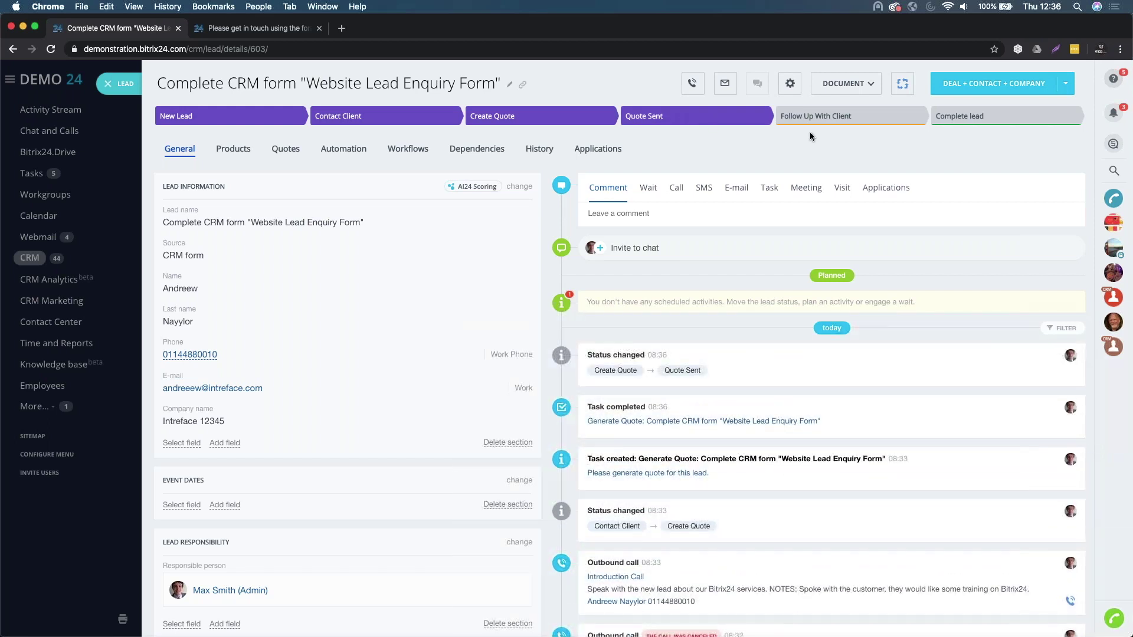
click(822, 117)
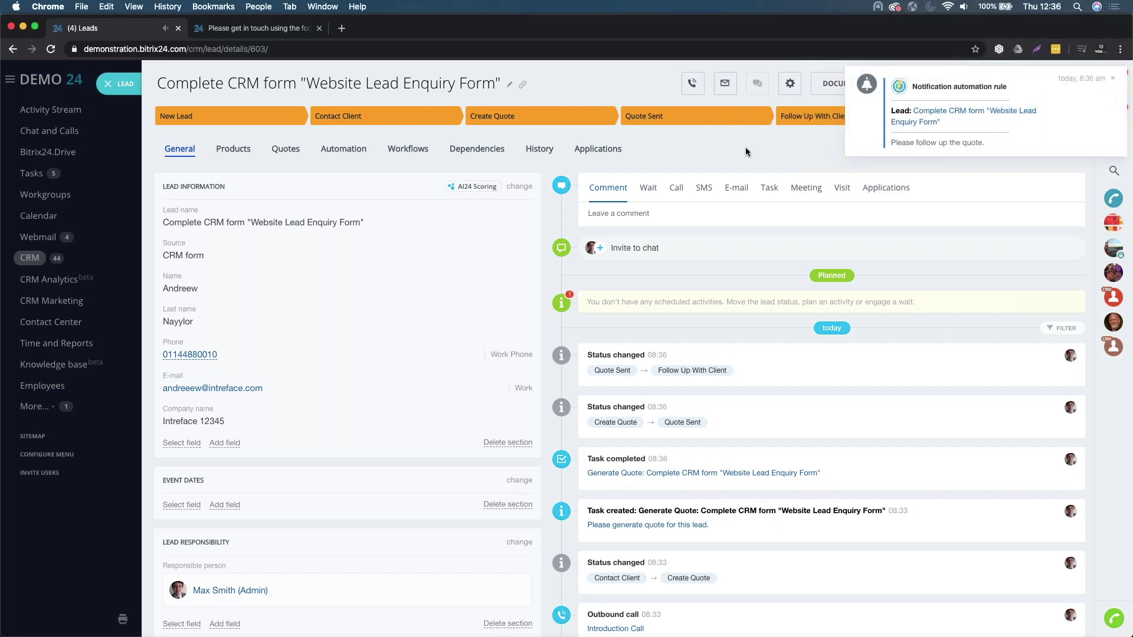
click(619, 214)
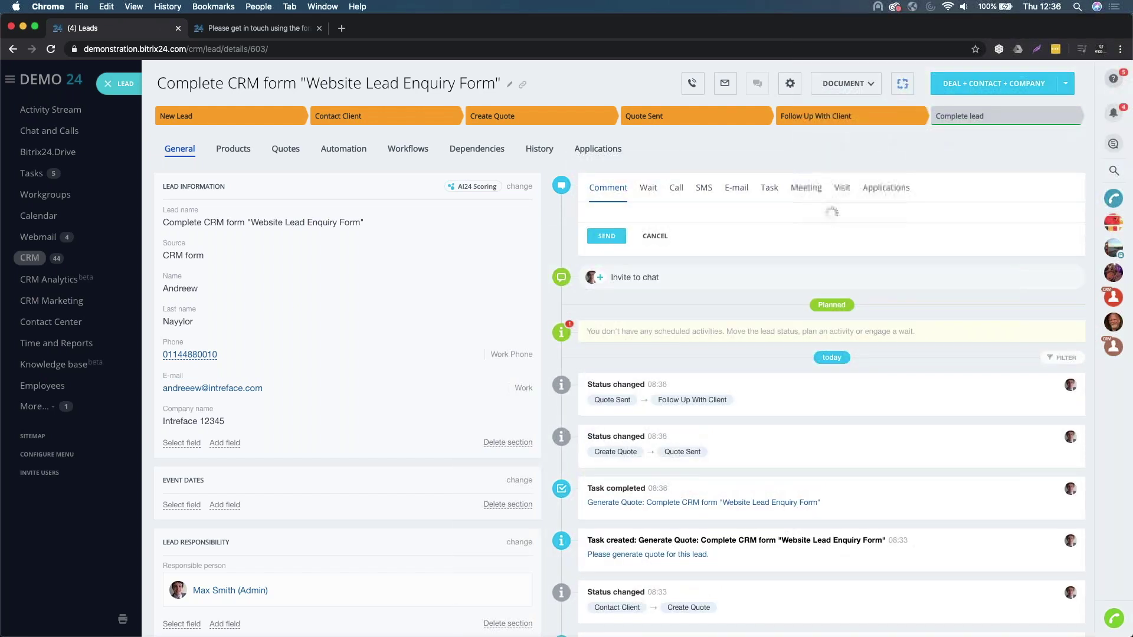
- Post a comment that the client is interested in annual support and training
text(Spoken qwith)
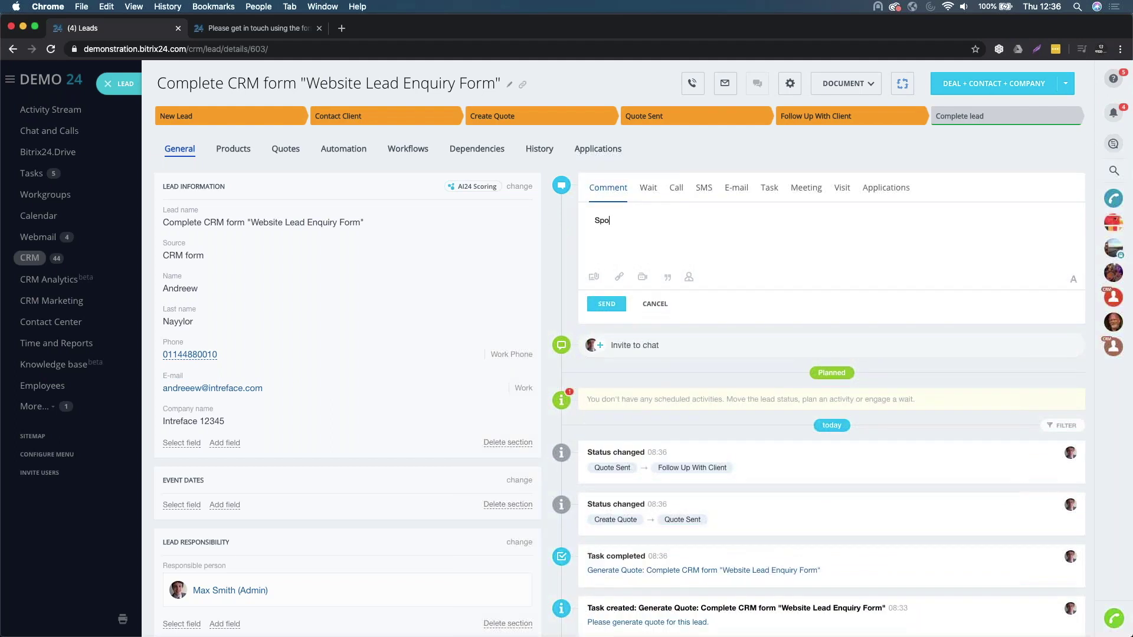
key(BackSpace)
key(BackSpace)
key(BackSpace)
key(BackSpace)
key(BackSpace)
key(BackSpace)
text(with the client, yhey are interested in taking annual support and also training)
click(606, 304)
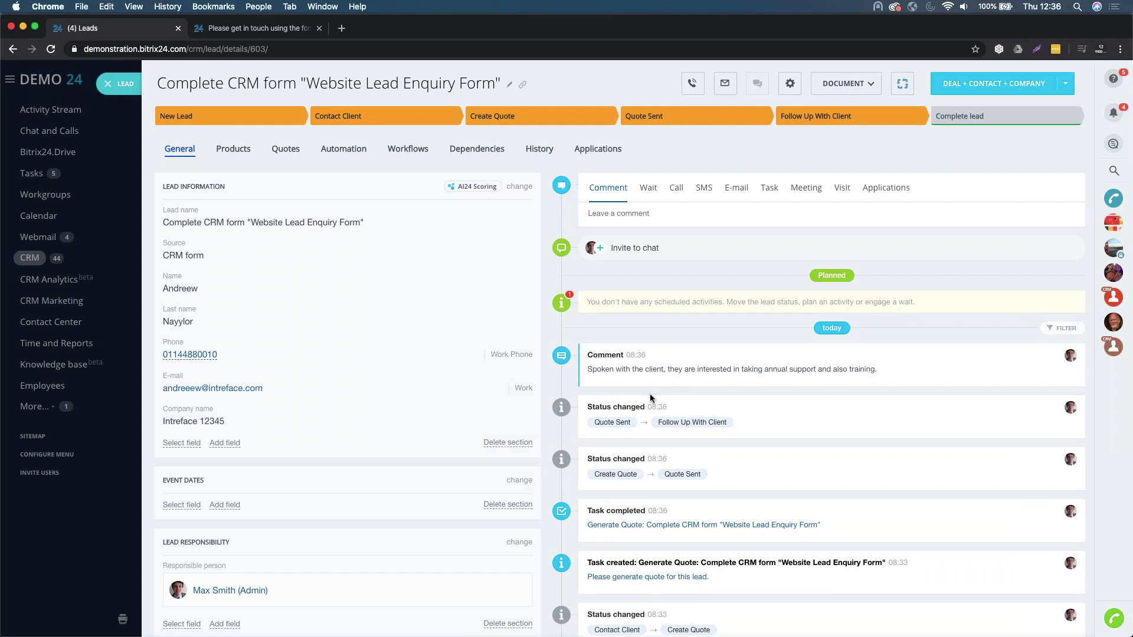
- Start a new e-mail to the lead
scroll(649, 394, down, 3)
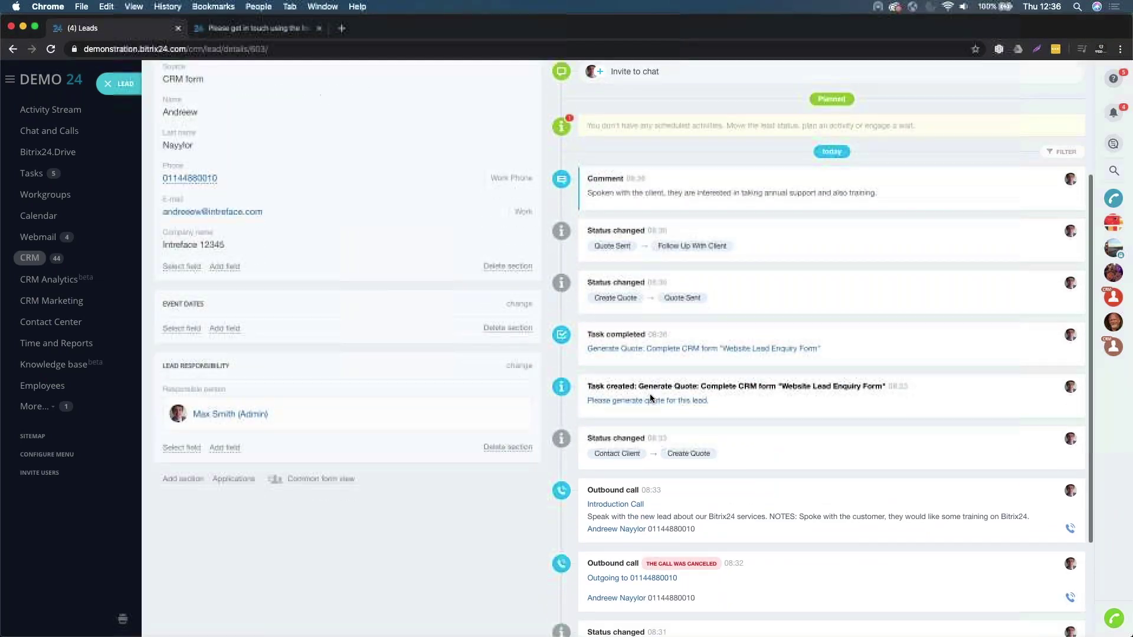
scroll(649, 394, up, 3)
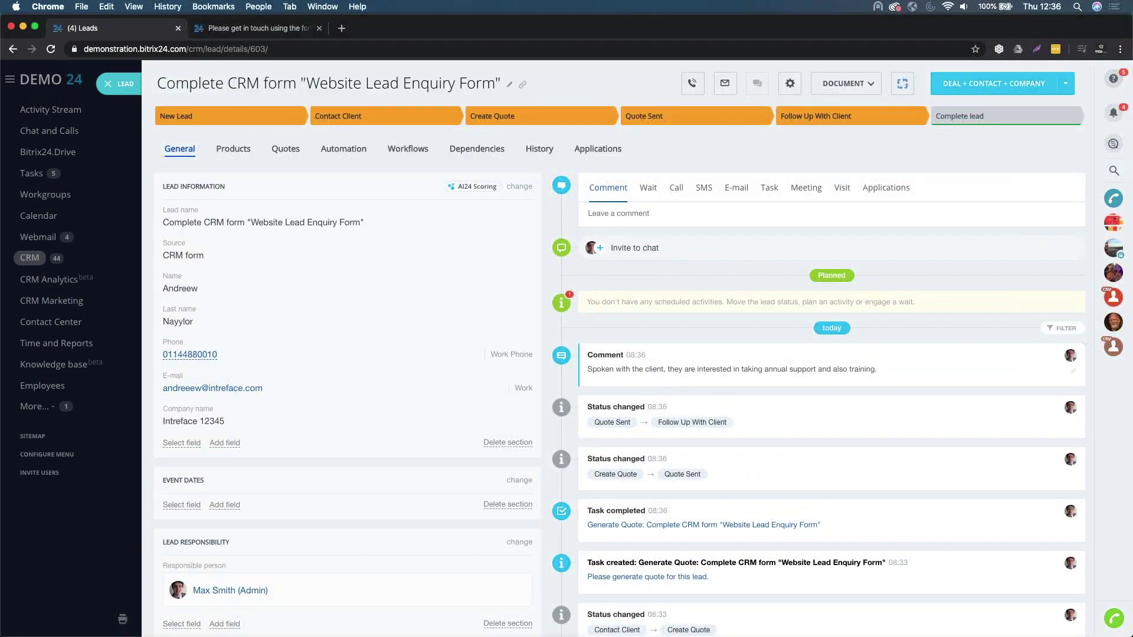
click(735, 191)
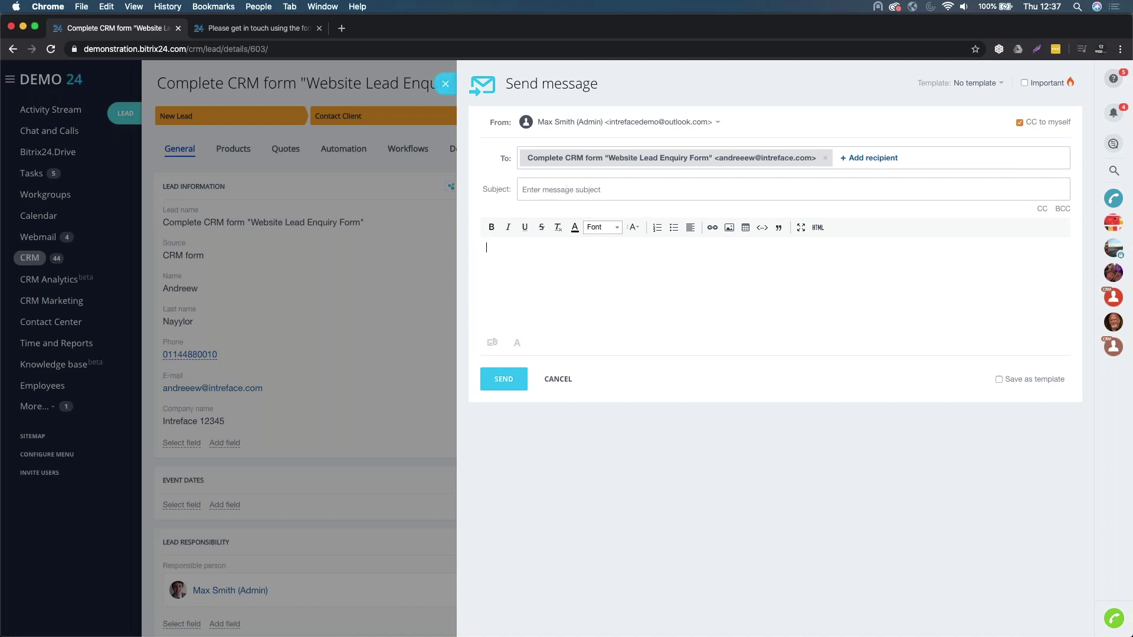
- Send the lead the Welcome Email template titled 'Thank You for Your Enquiry!'
click(991, 87)
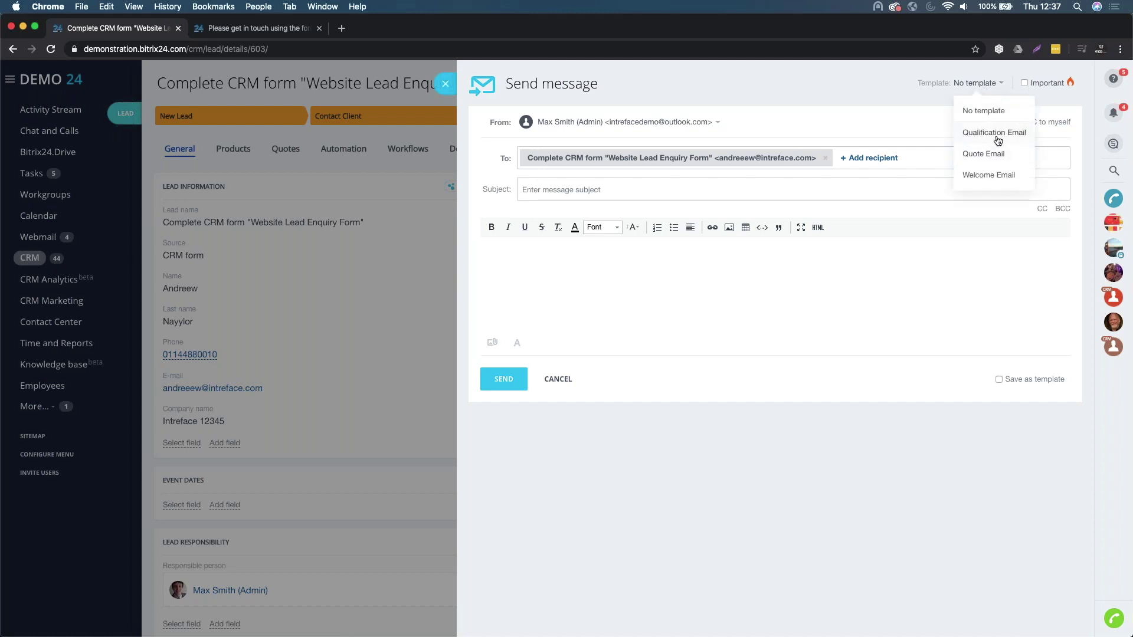
click(1006, 176)
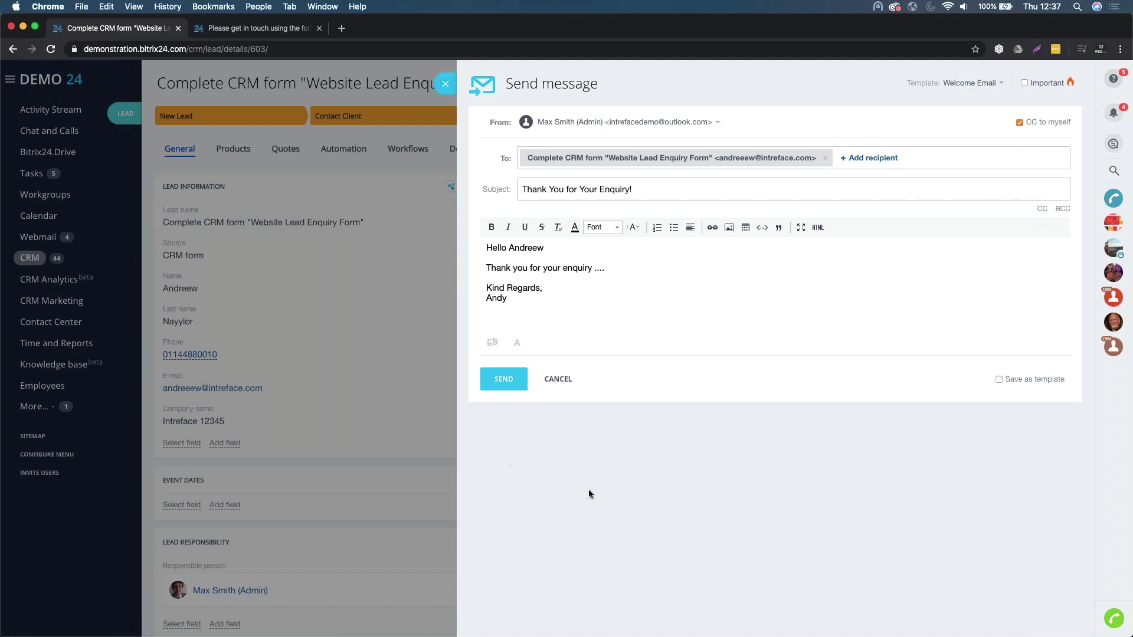
click(506, 378)
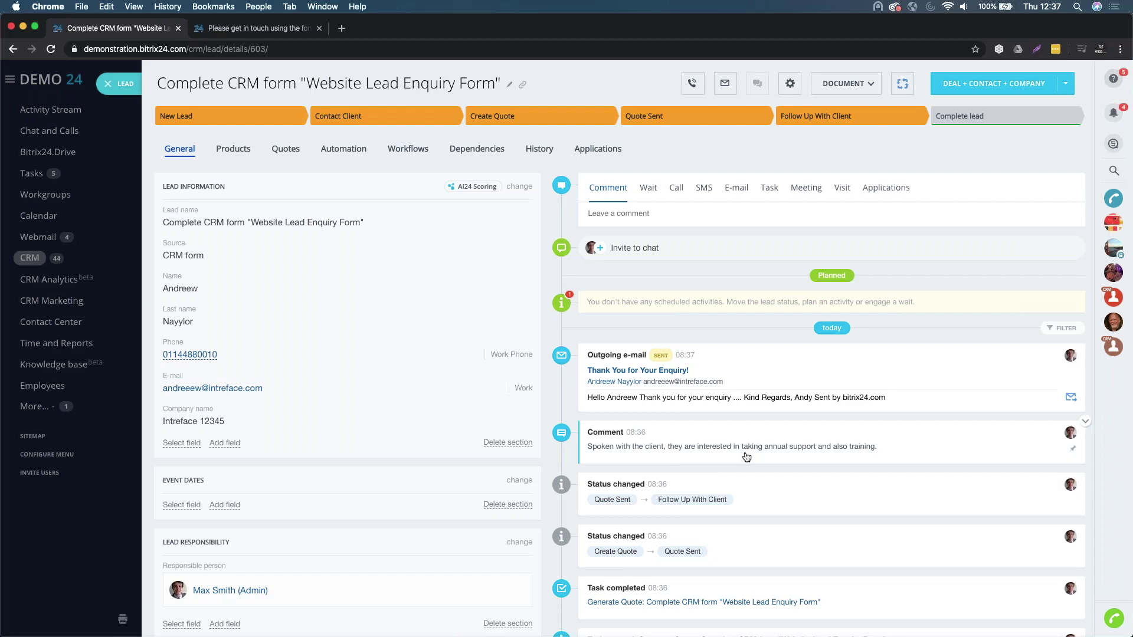
- Filter the lead timeline to show only Email events
scroll(747, 457, down, 5)
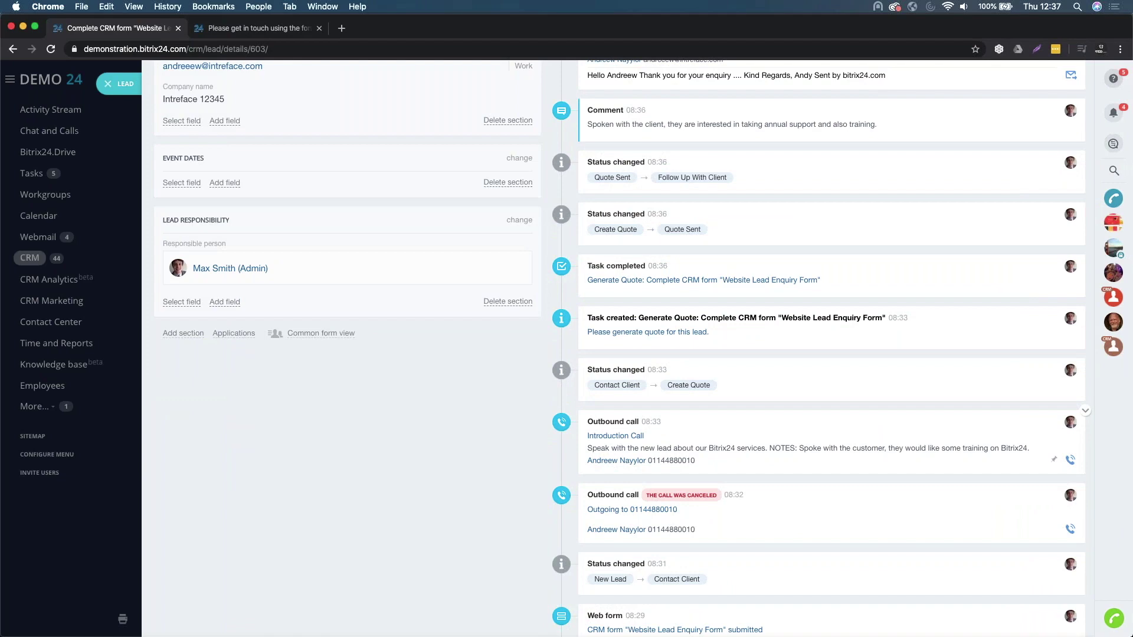
scroll(643, 348, up, 4)
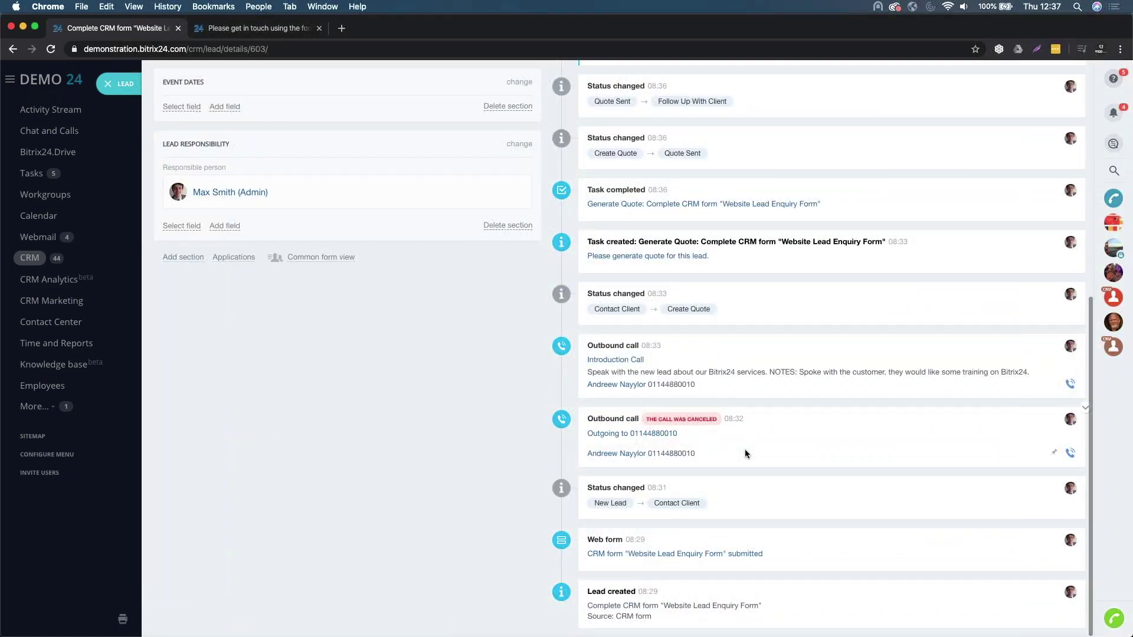
scroll(745, 450, up, 7)
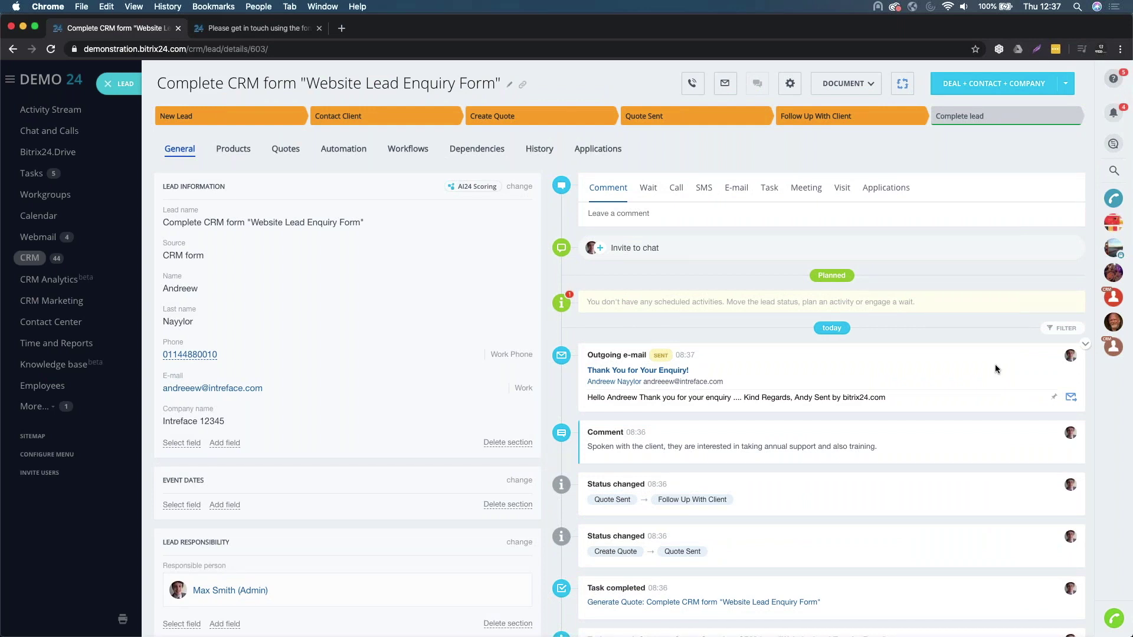
click(1059, 328)
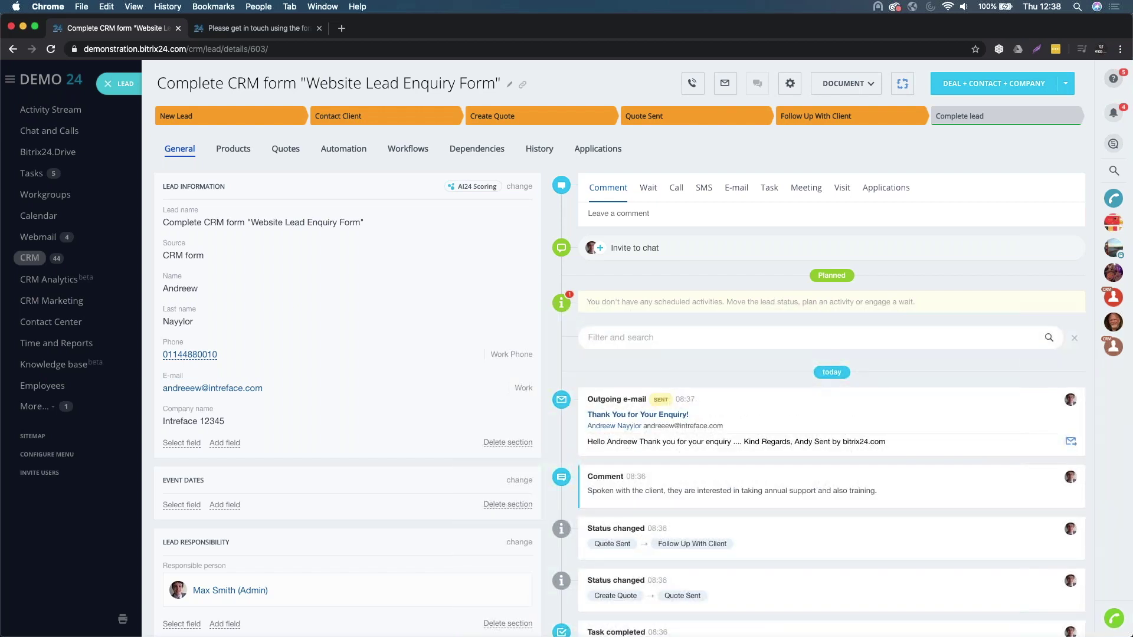
click(784, 337)
click(744, 386)
scroll(755, 479, down, 3)
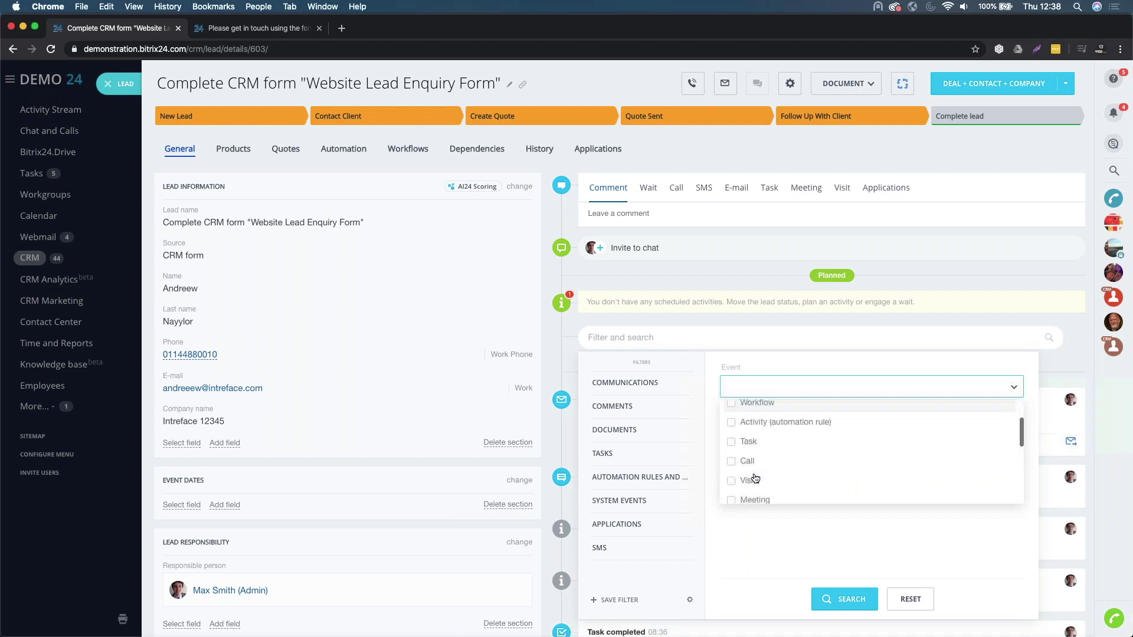
click(751, 496)
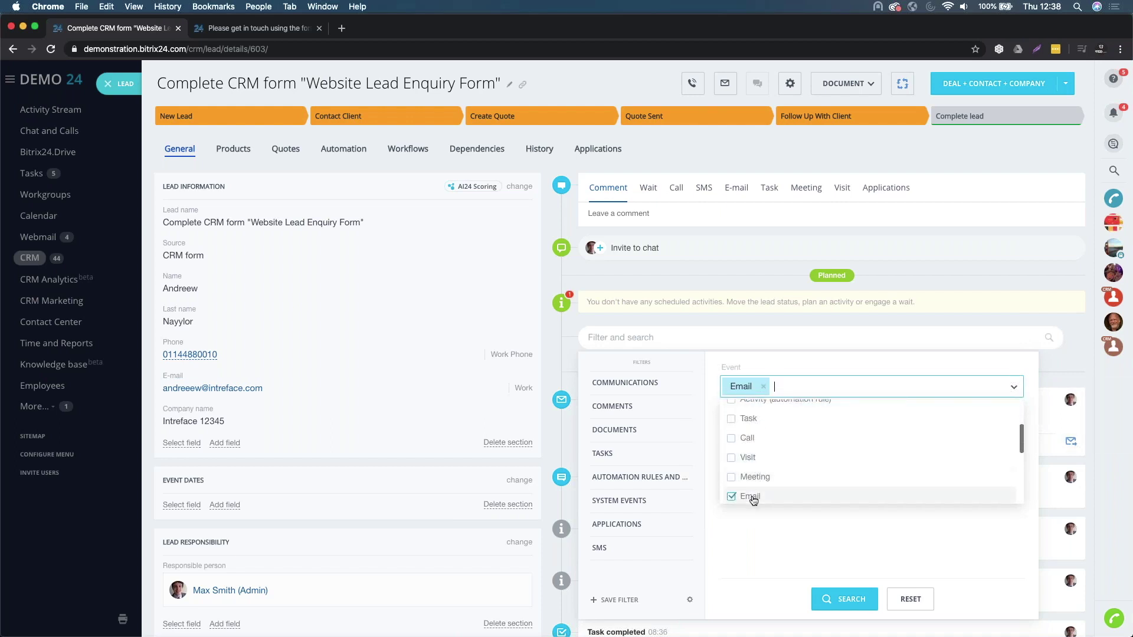
click(766, 553)
click(852, 600)
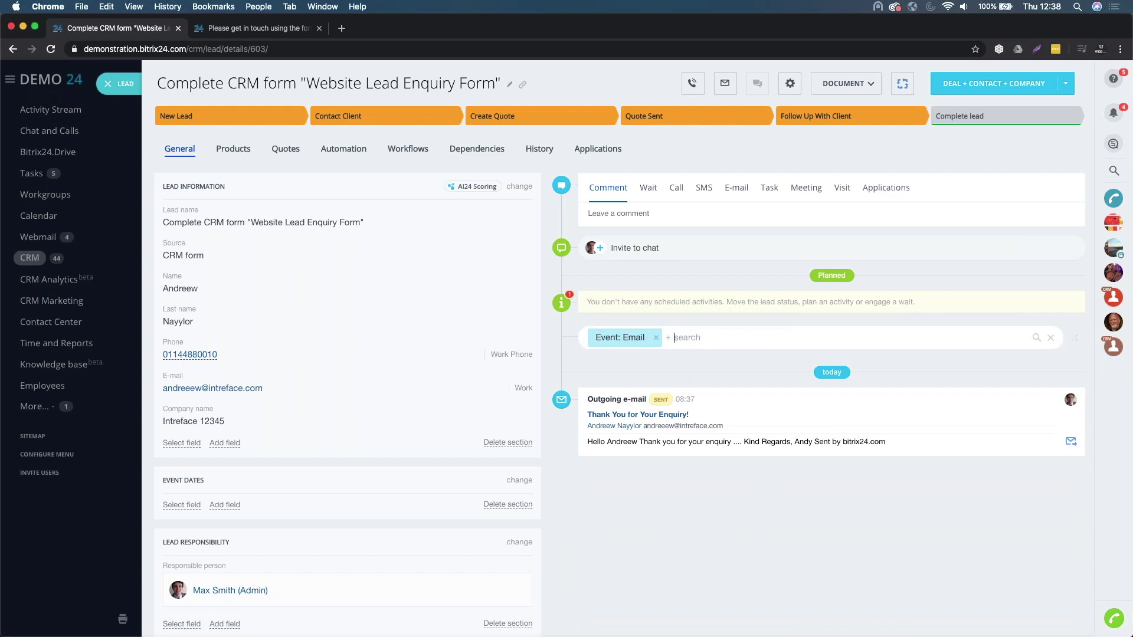
- Remove the Email filter, search 'enquiry', clear the search, and dismiss the filter options
click(654, 339)
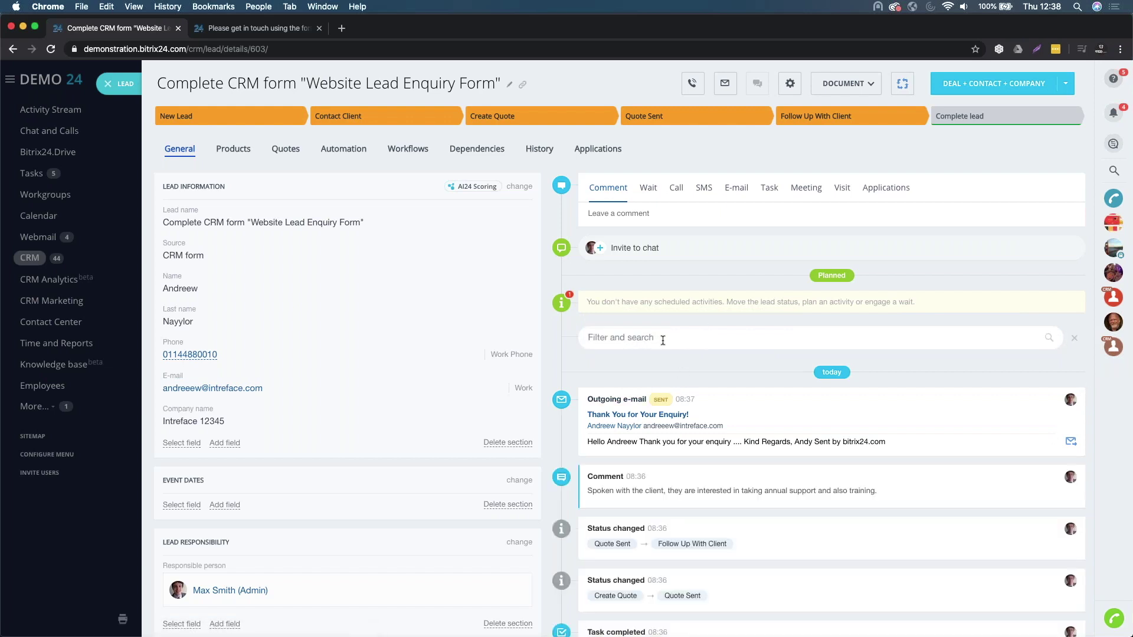
text(enquiry)
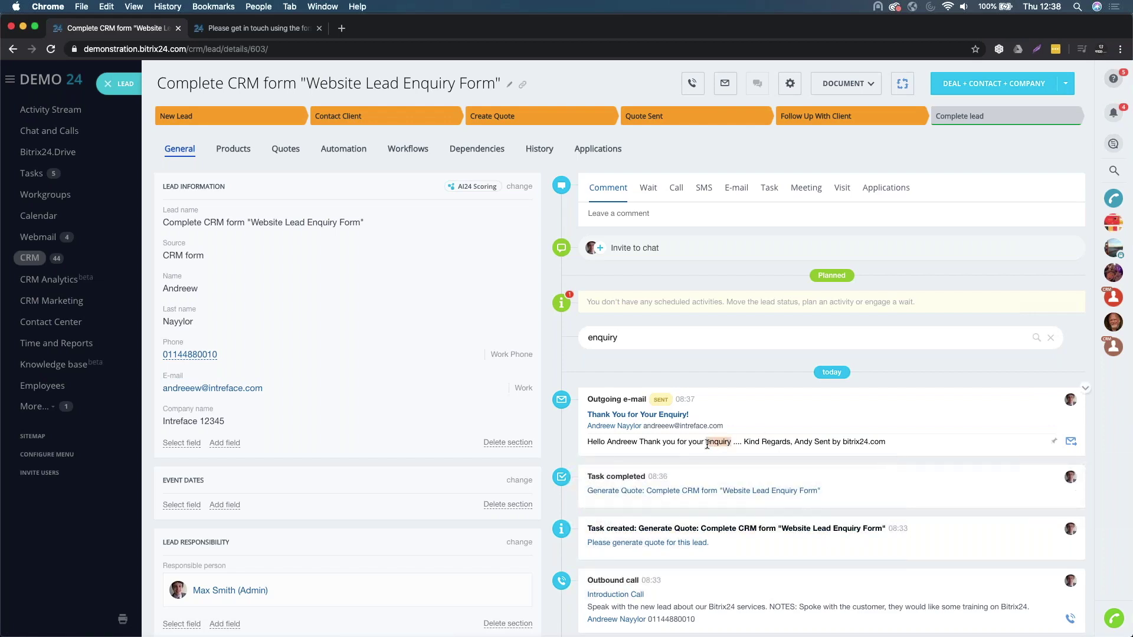
scroll(728, 444, down, 3)
scroll(728, 442, up, 3)
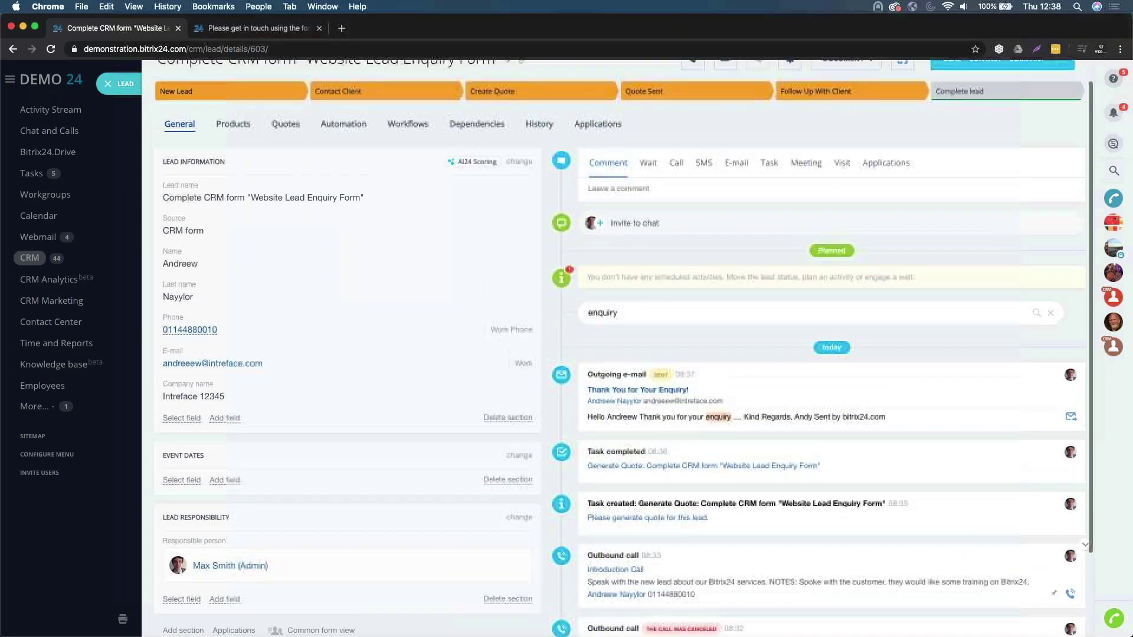
drag(625, 332, 571, 338)
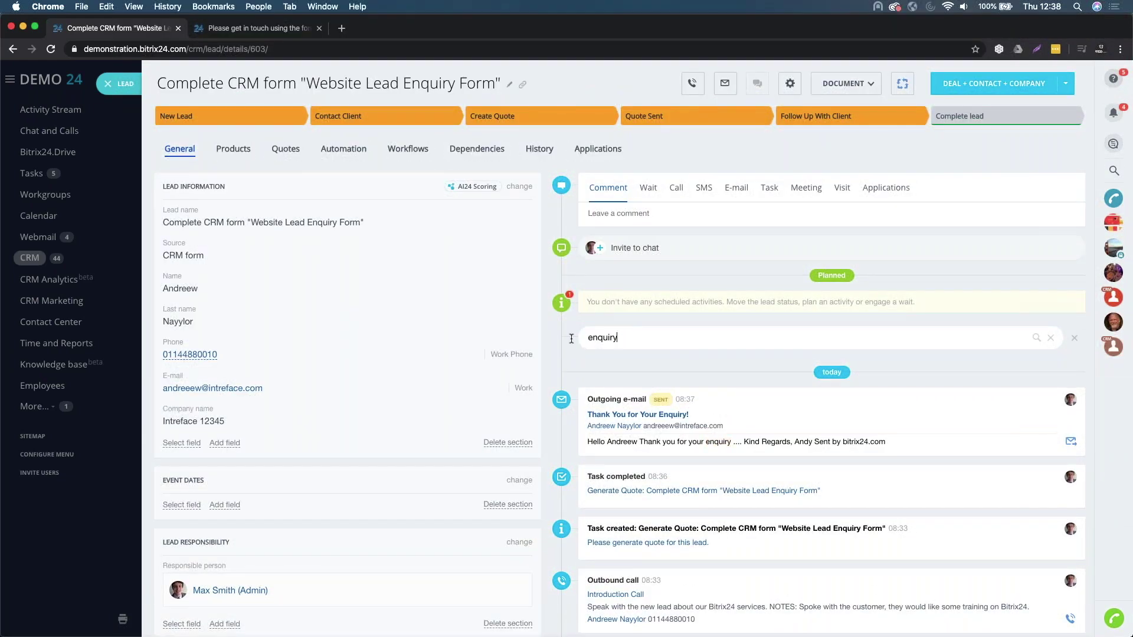
key(BackSpace)
click(602, 337)
click(800, 392)
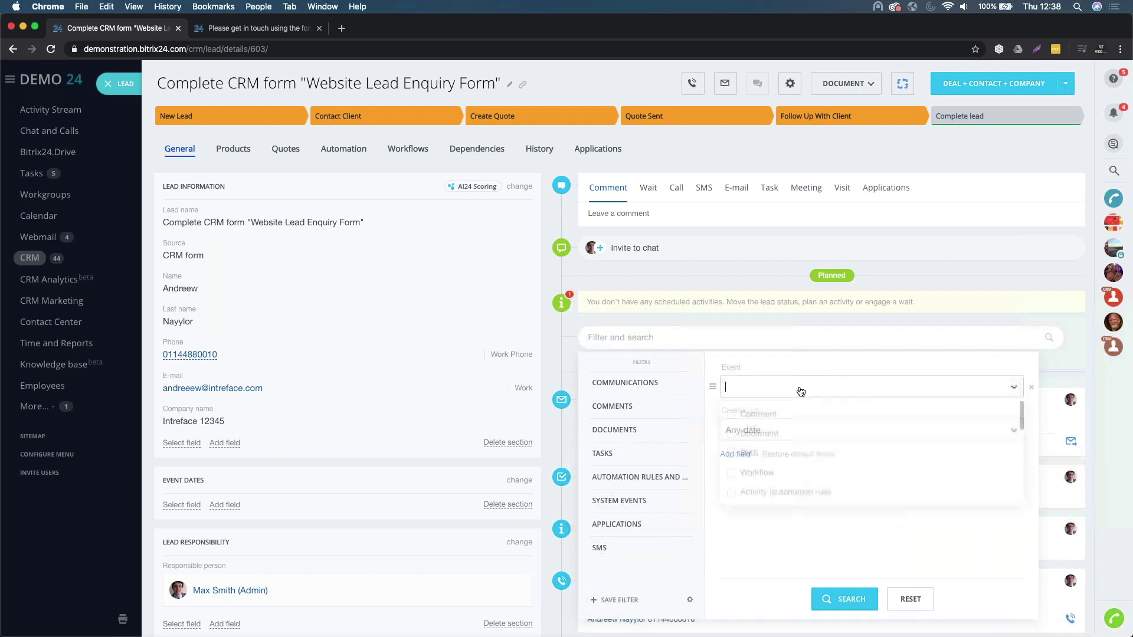
click(745, 317)
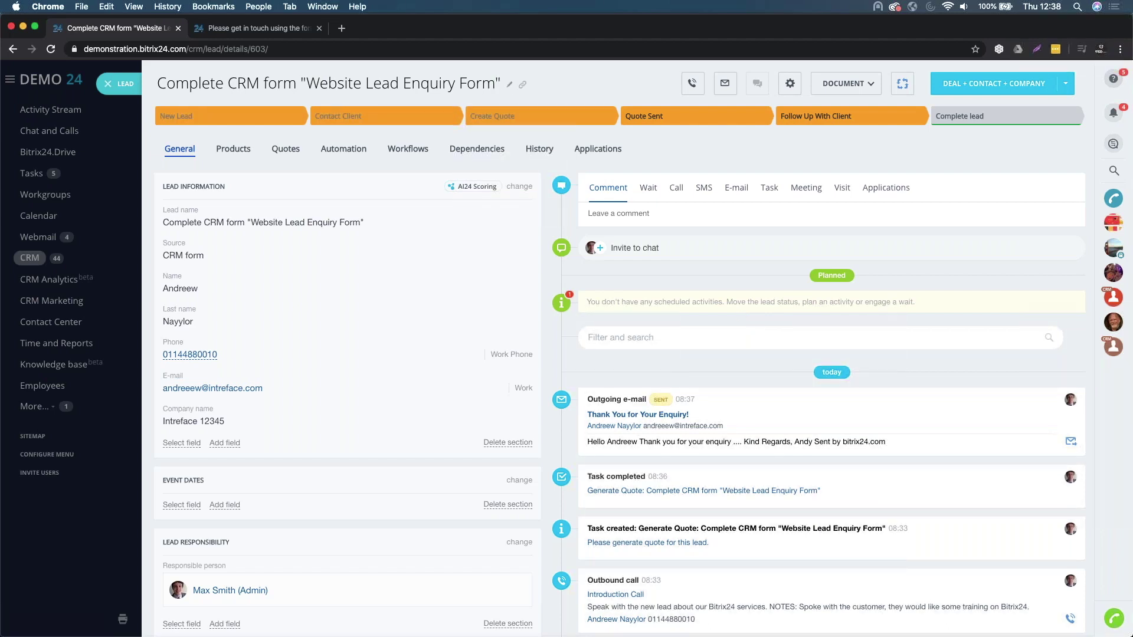
- Rename the lead to 'Support & Training Services'
click(509, 85)
triple_click(411, 86)
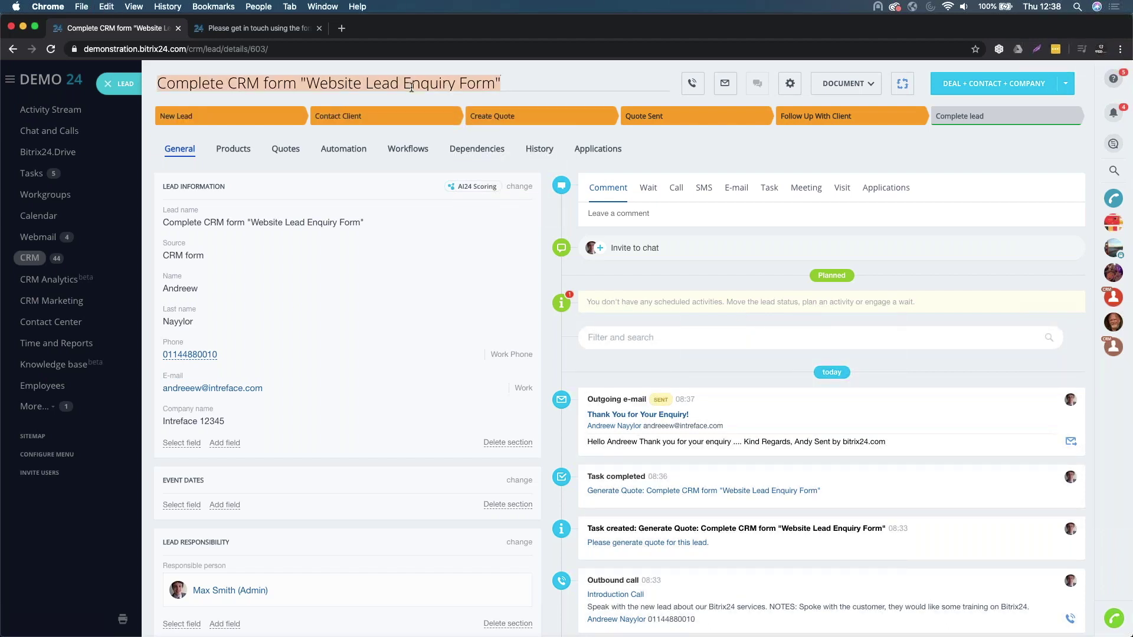
text(Supopj)
key(BackSpace)
key(BackSpace)
key(BackSpace)
text(pir)
key(BackSpace)
key(BackSpace)
text(ort & Training )
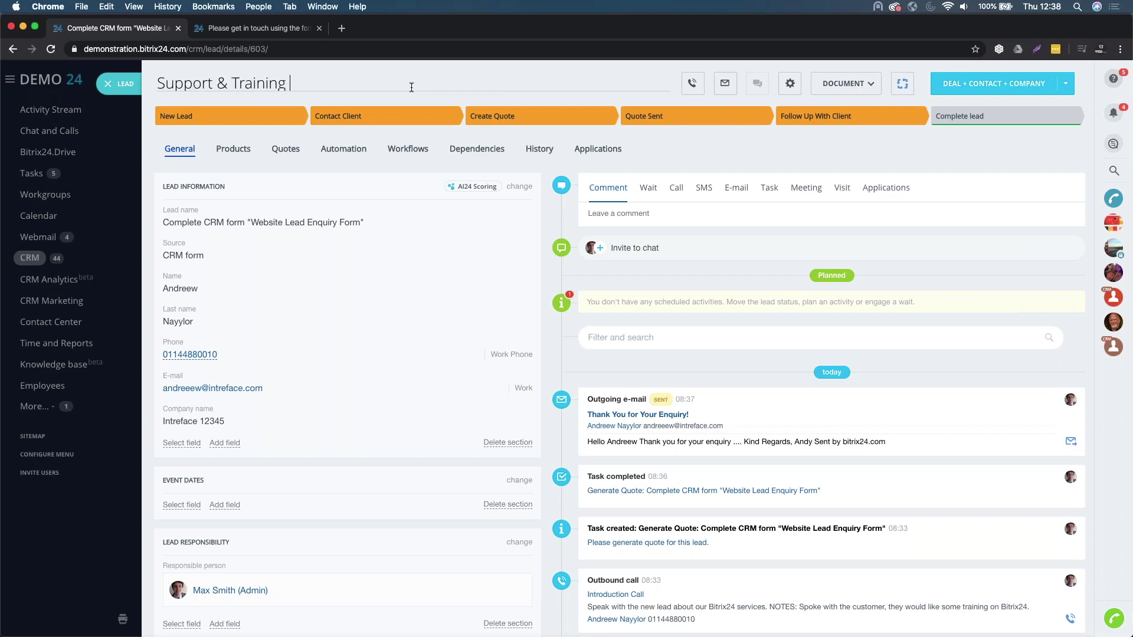
text(Services)
key(Return)
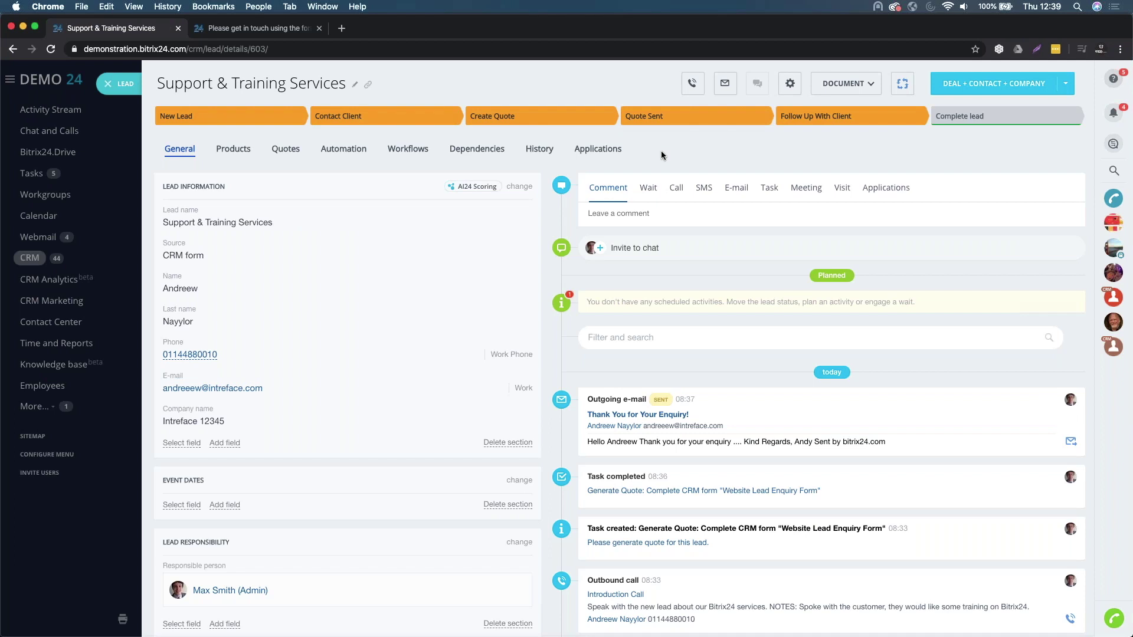
- Move the lead to the Complete lead stage to bring up the handling result prompt
click(994, 123)
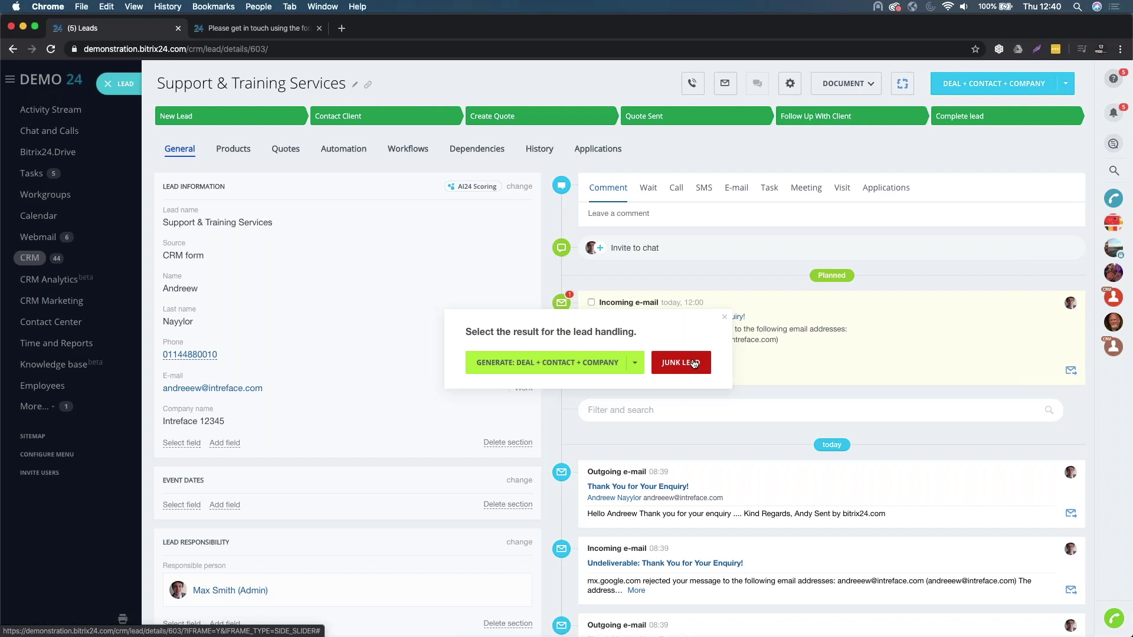
- Convert the lead to Deal + Contact + Company in the Bitrix24 Add-On Opportunities pipeline
click(636, 365)
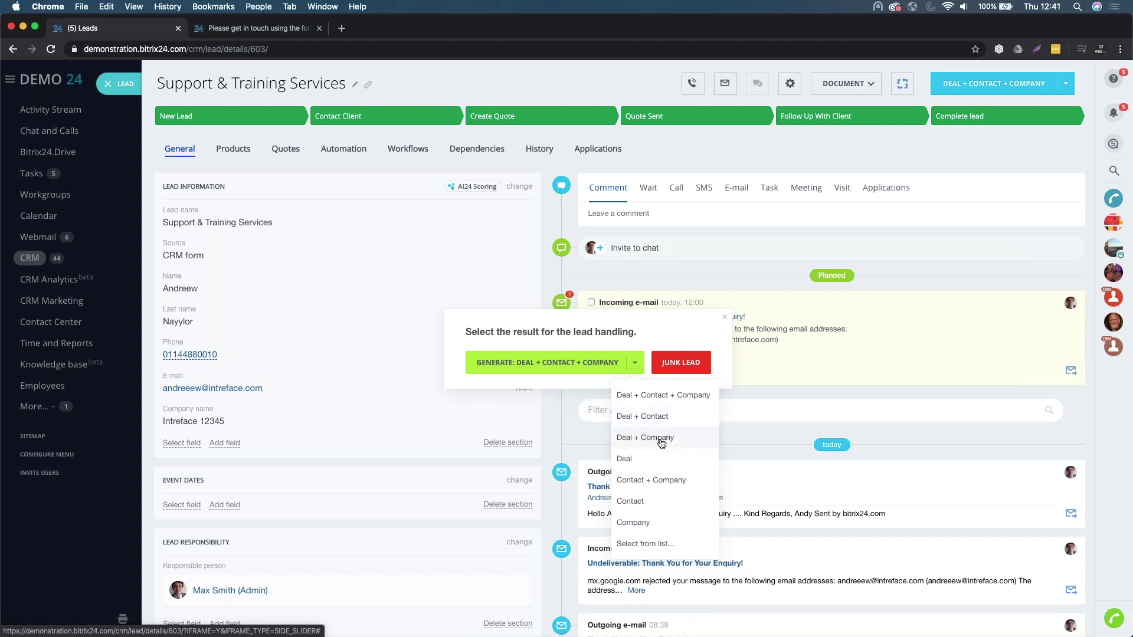
click(648, 397)
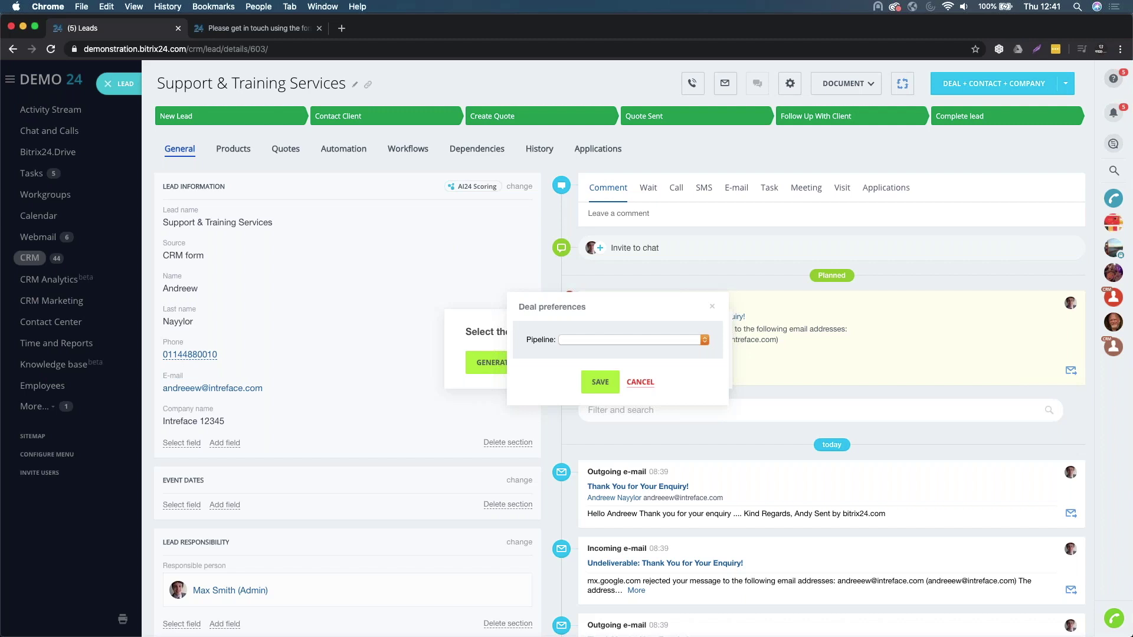
click(612, 339)
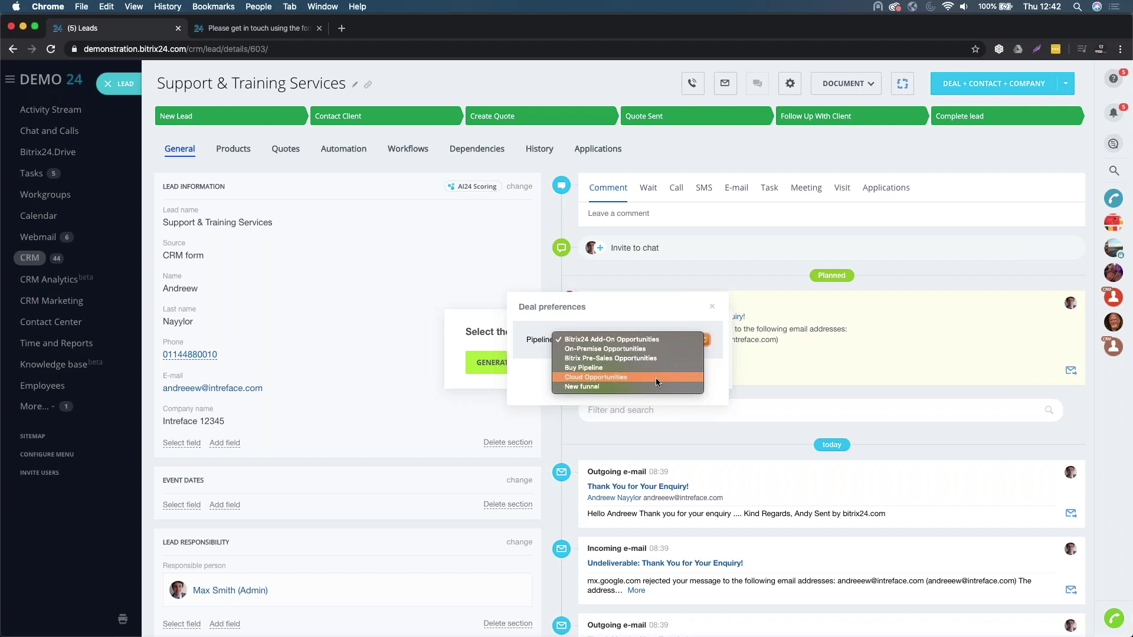
click(647, 341)
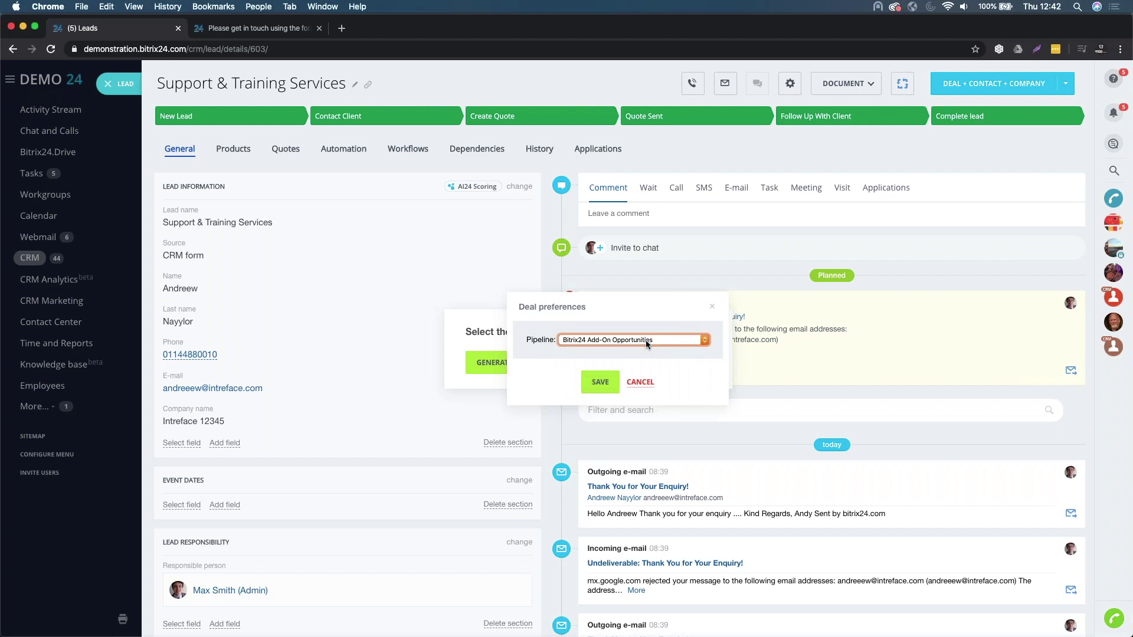
- Save the deal preferences and continue without creating the Event Start/End Date fields
click(600, 382)
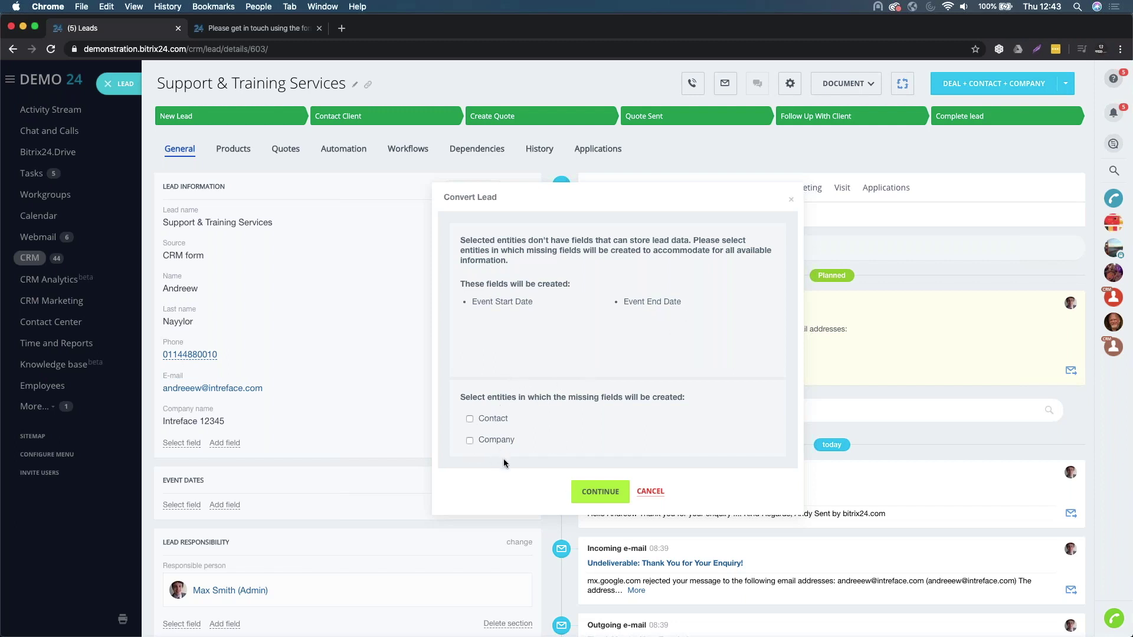
click(592, 494)
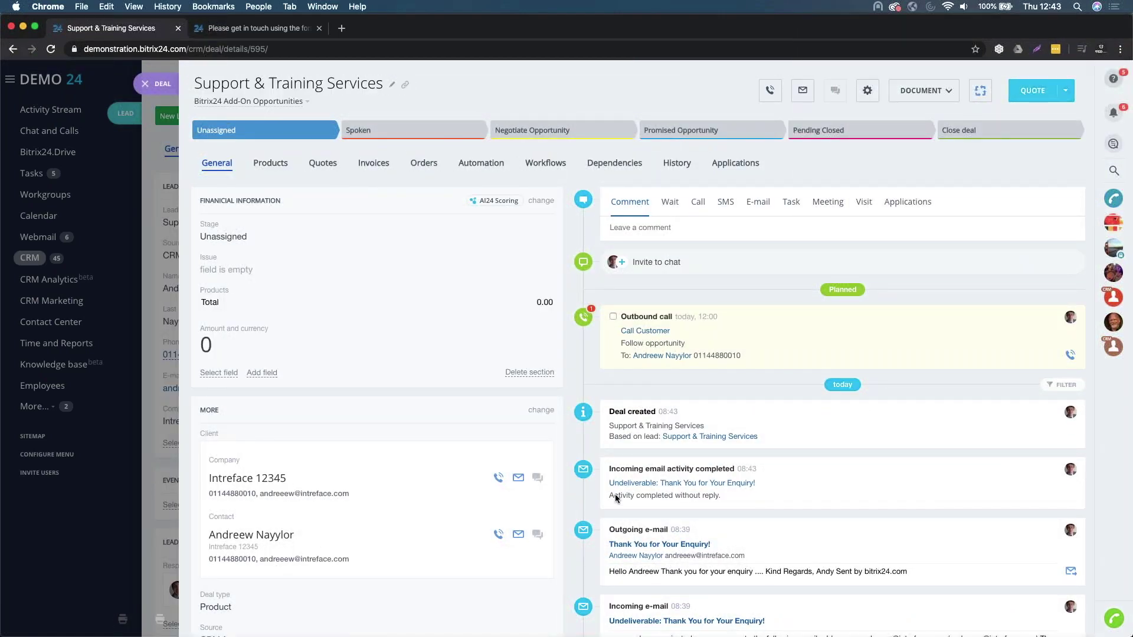
- Review the new deal and check its linked contact record
scroll(954, 501, down, 4)
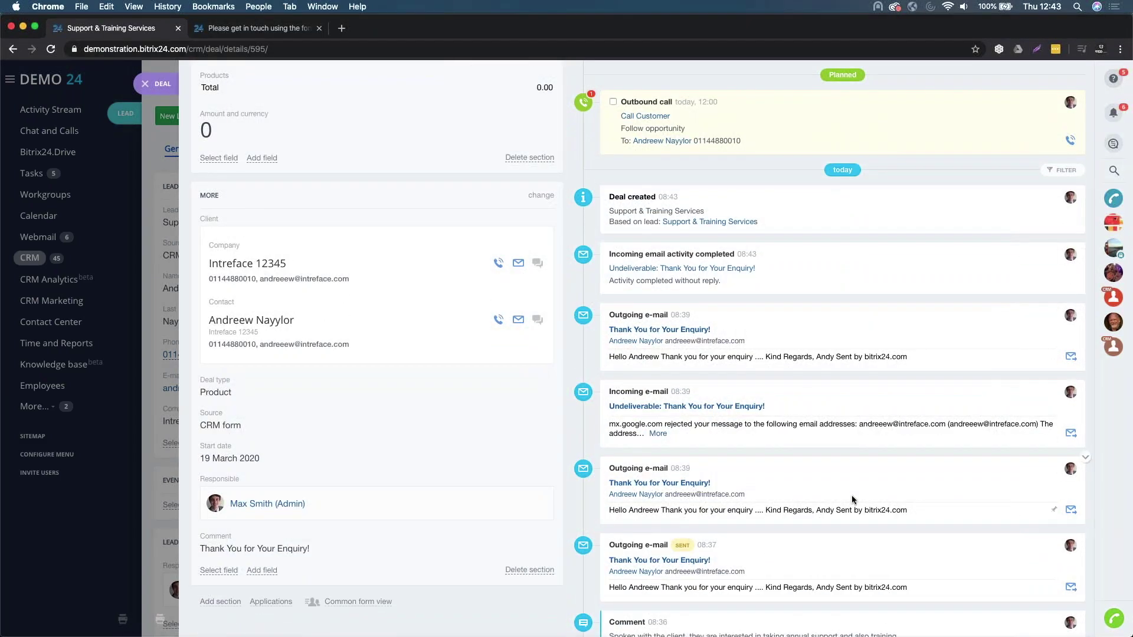
scroll(851, 494, up, 4)
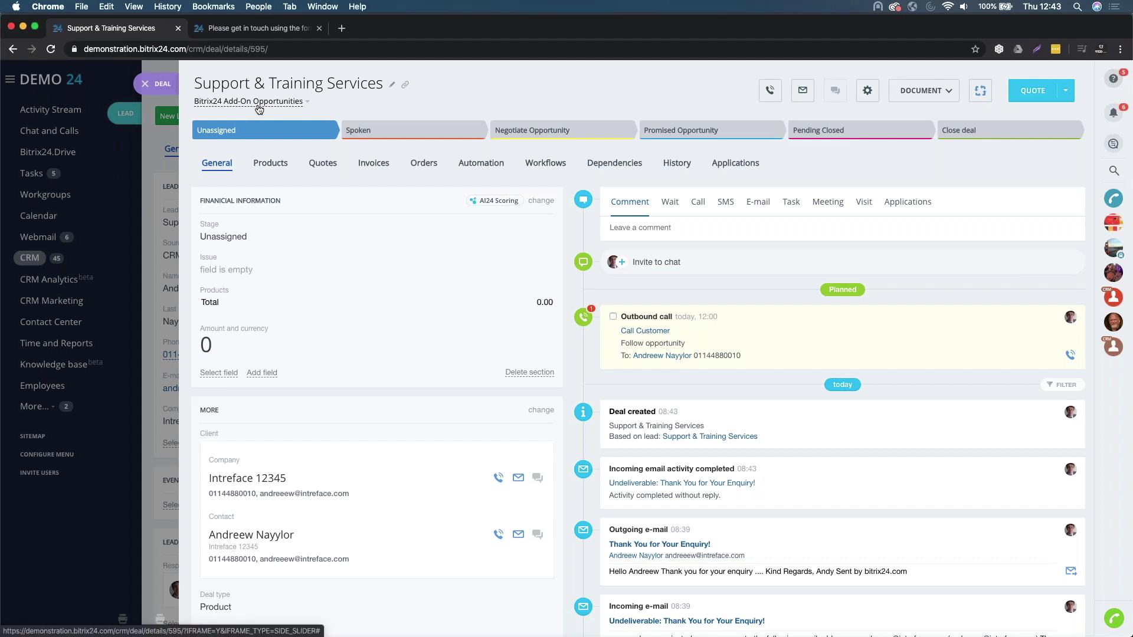
scroll(547, 348, down, 1)
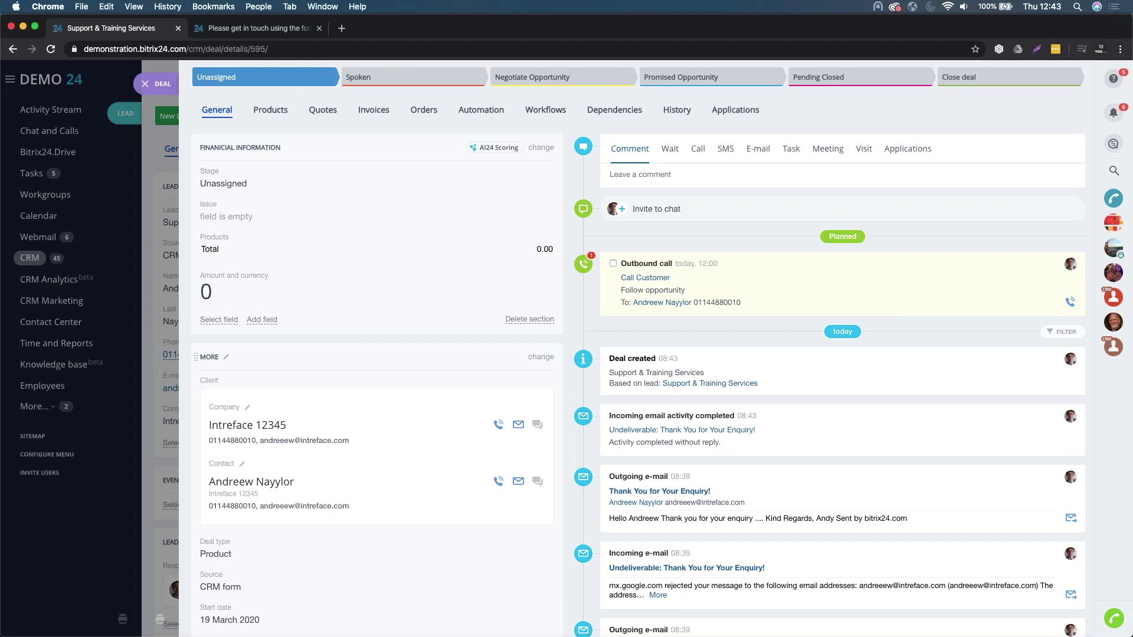
scroll(291, 390, down, 2)
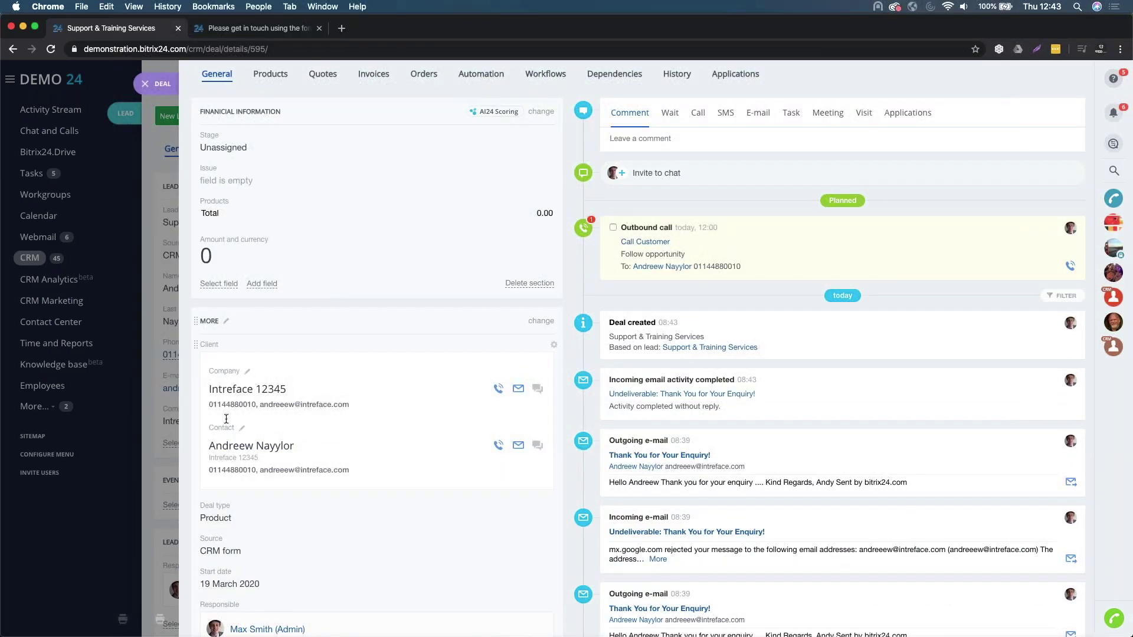
click(265, 449)
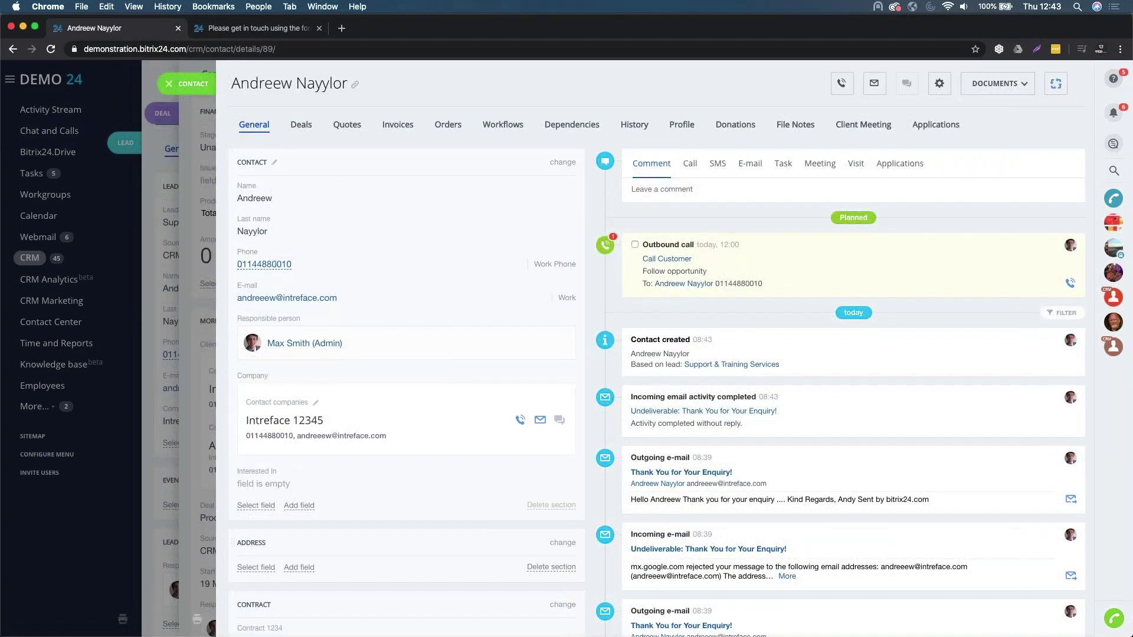
click(209, 90)
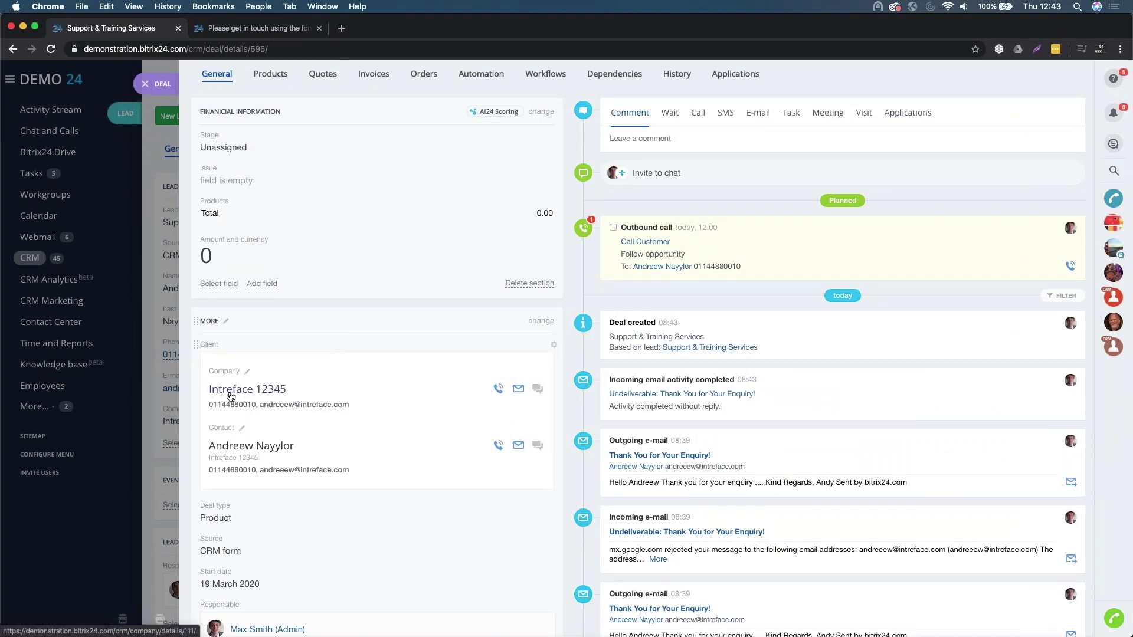
- Check the linked company Intreface 12345, then close the deal back to its lead
click(279, 393)
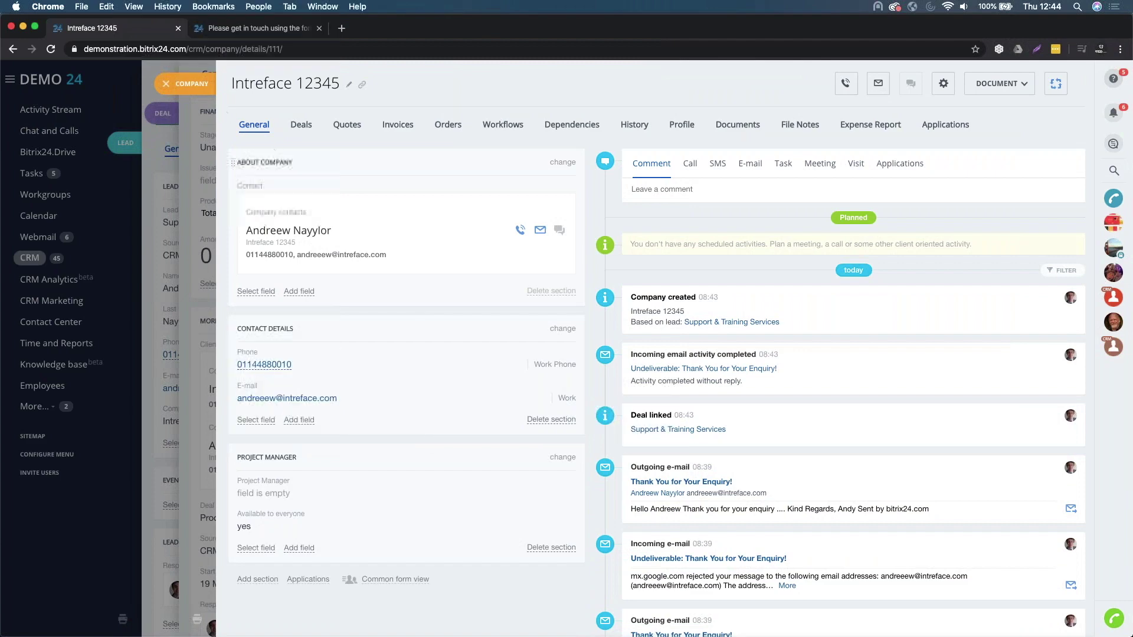
click(168, 85)
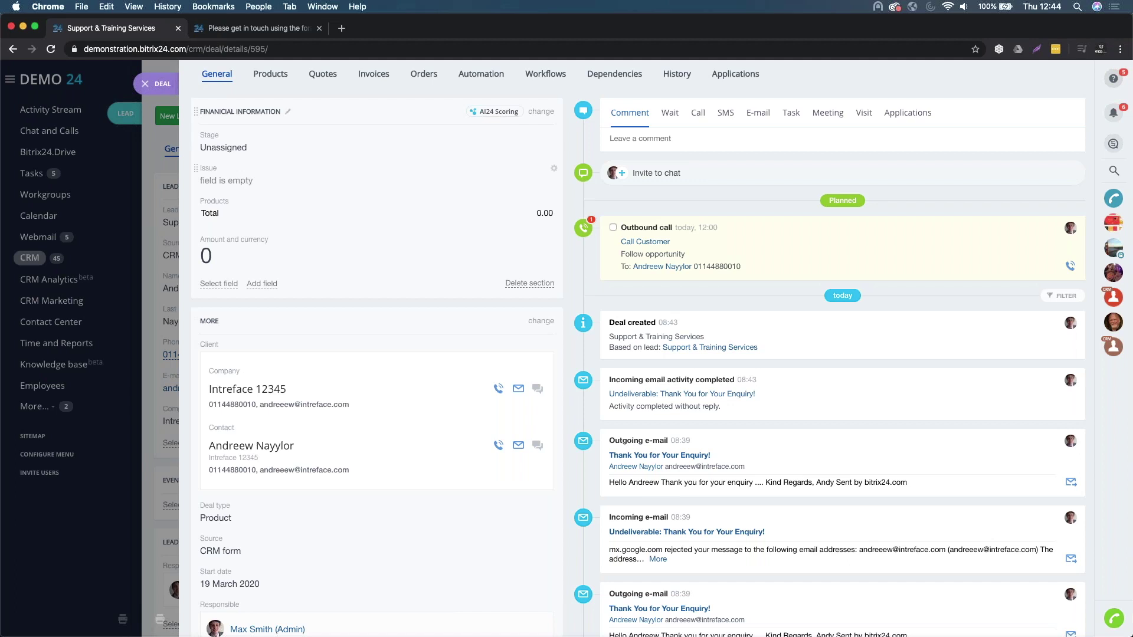
click(144, 84)
- Return to the Leads list, reapply the All in progress filter, and go to the Deals board
click(112, 88)
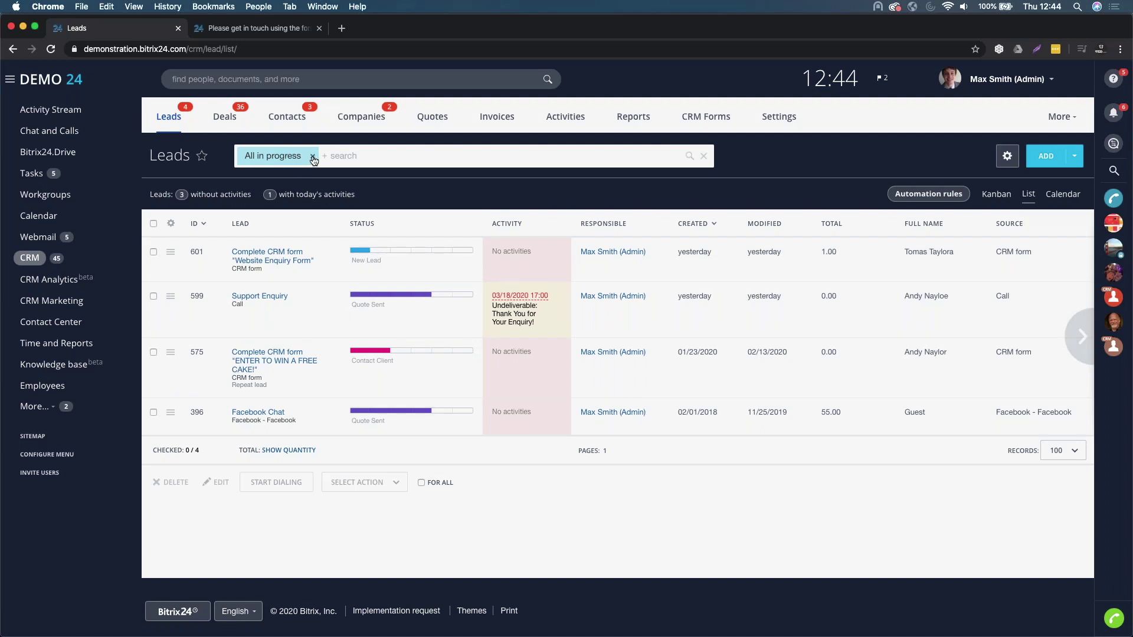
click(313, 158)
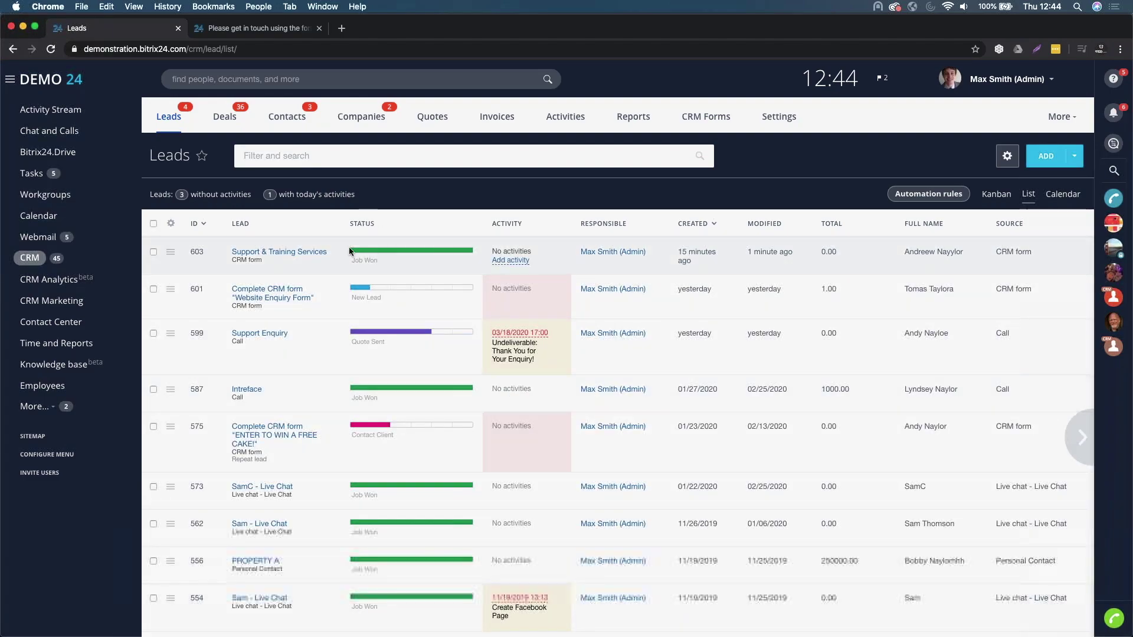
scroll(300, 236, down, 4)
scroll(300, 236, up, 5)
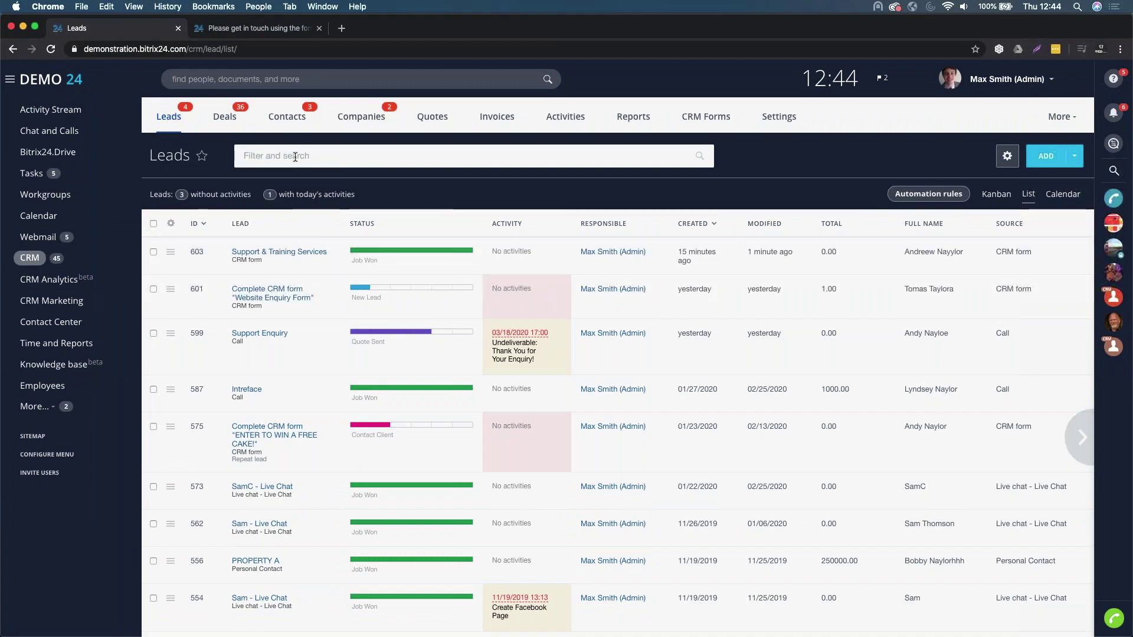
click(283, 151)
click(299, 222)
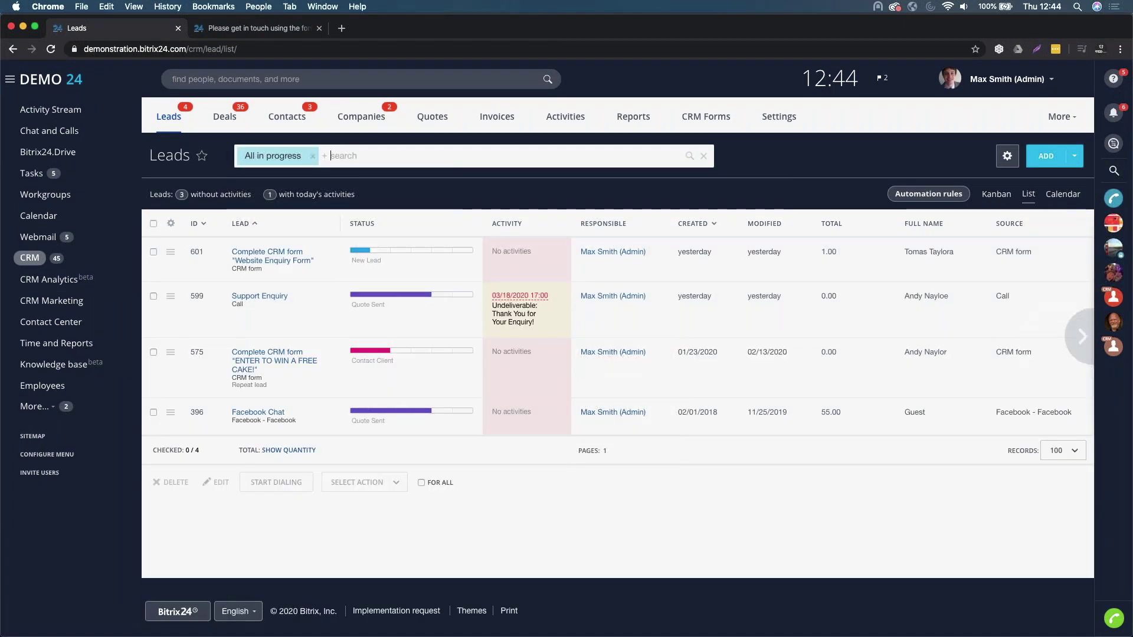
click(225, 120)
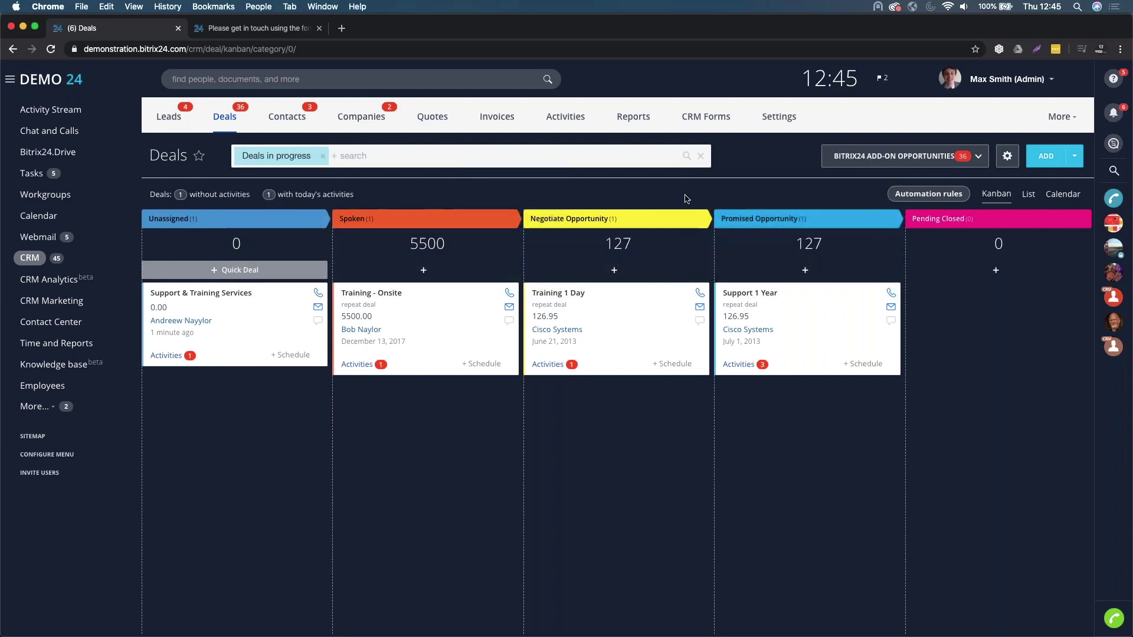
click(920, 156)
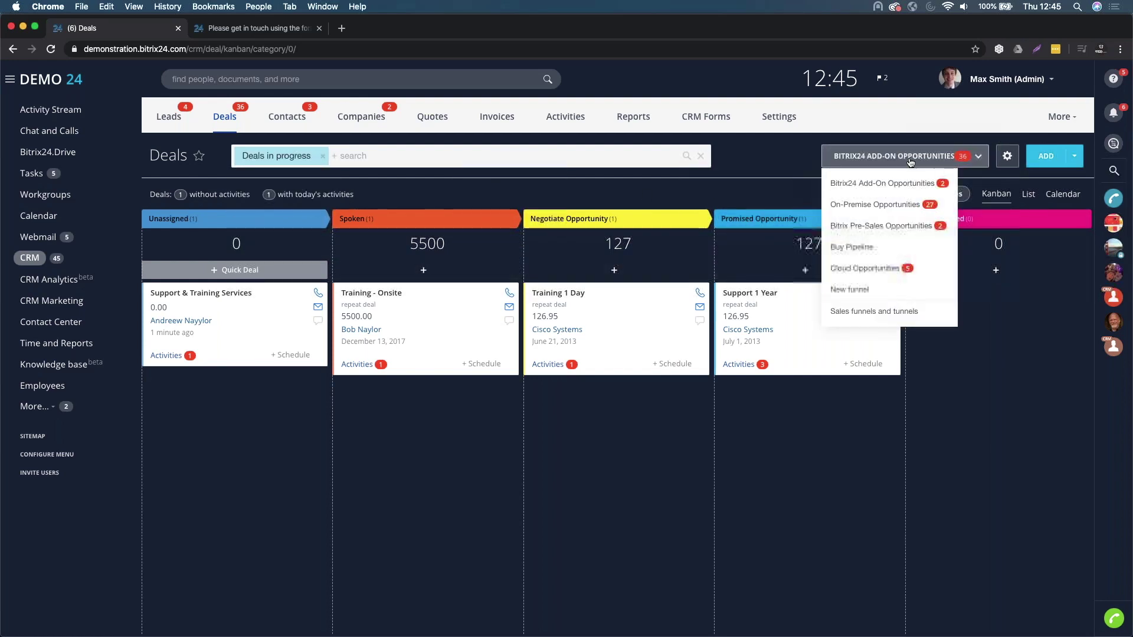
click(874, 268)
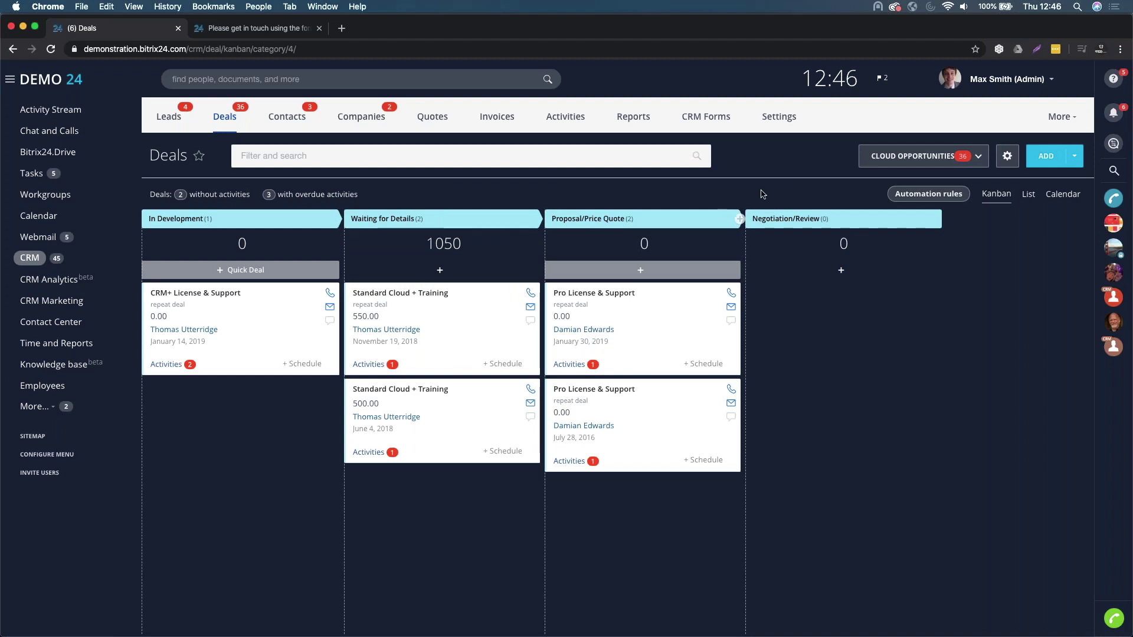
click(897, 165)
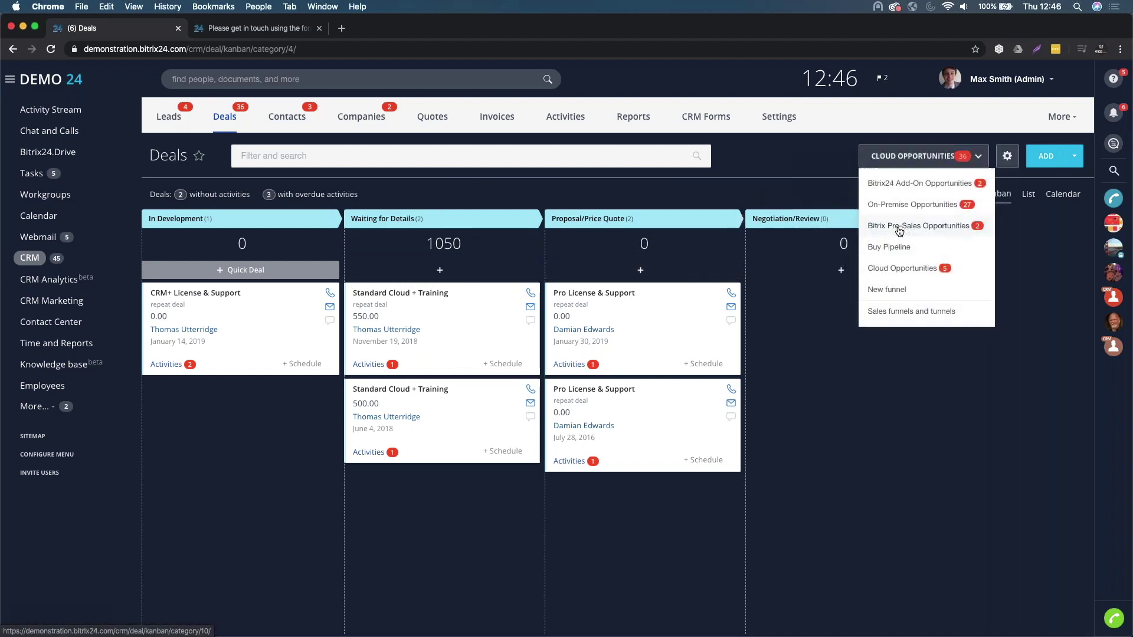
click(900, 205)
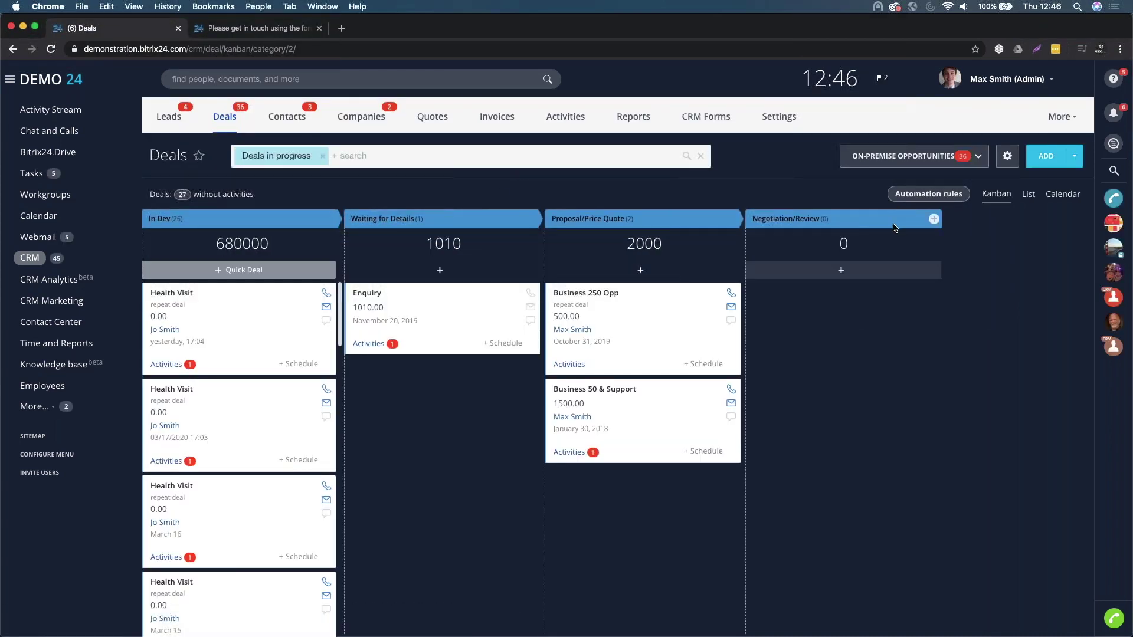
click(882, 165)
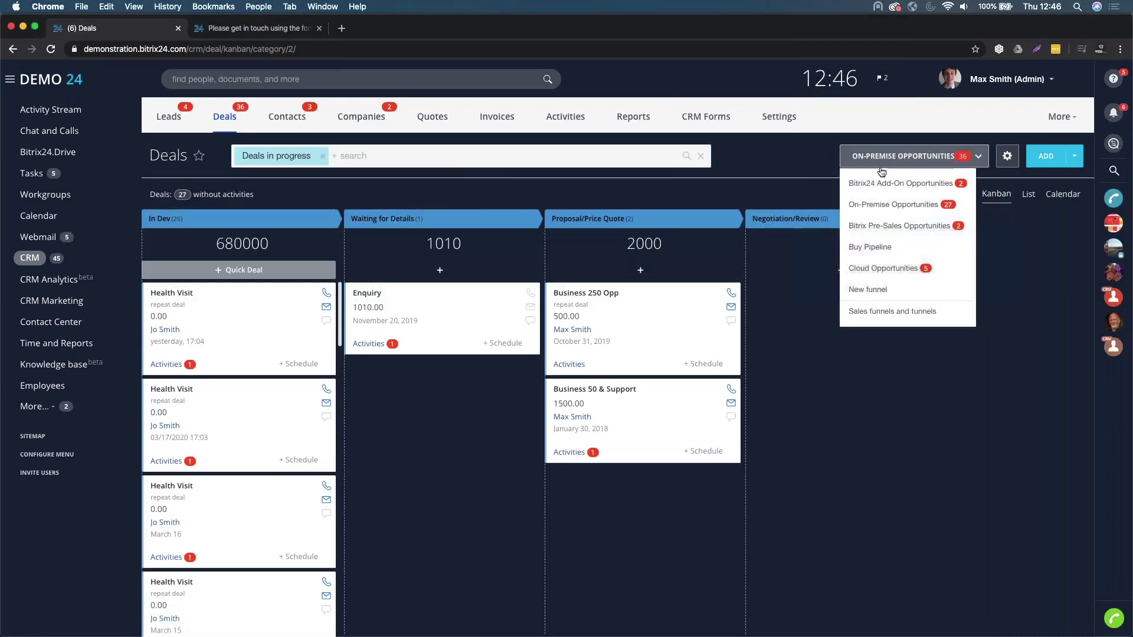
click(880, 226)
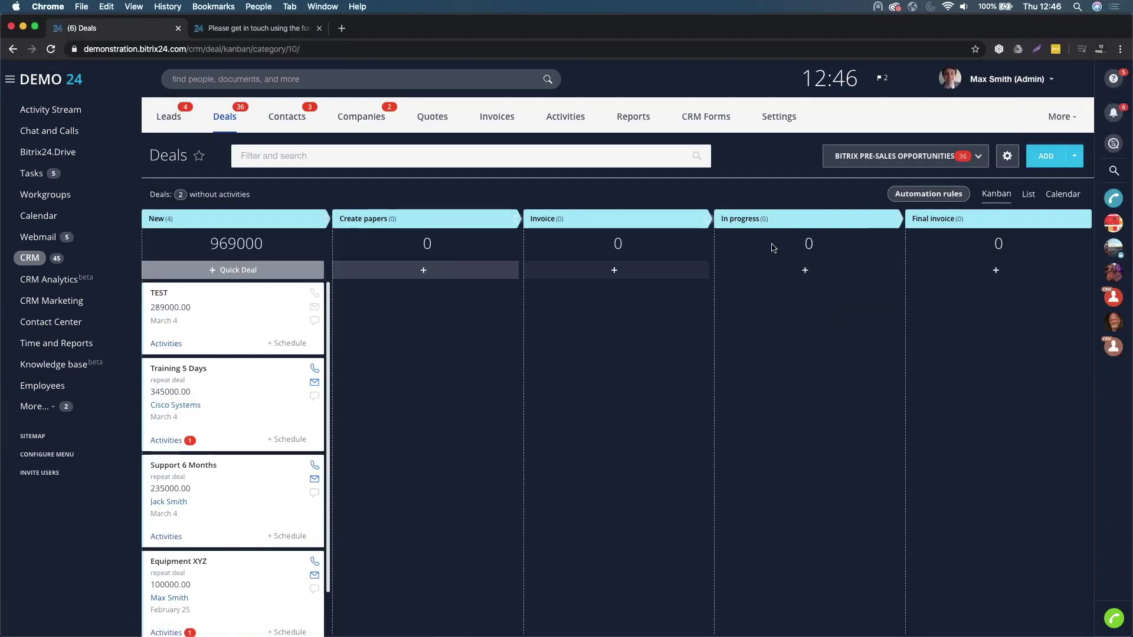
click(847, 160)
click(847, 192)
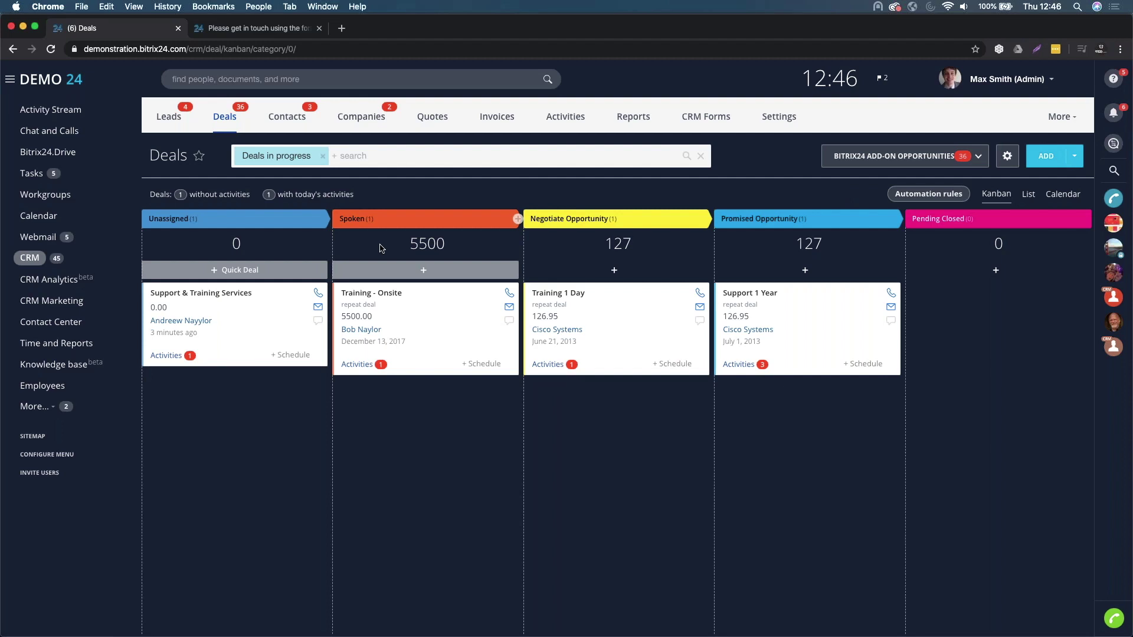
- Add London Event from the UK Events catalogue section to the deal's products
click(191, 294)
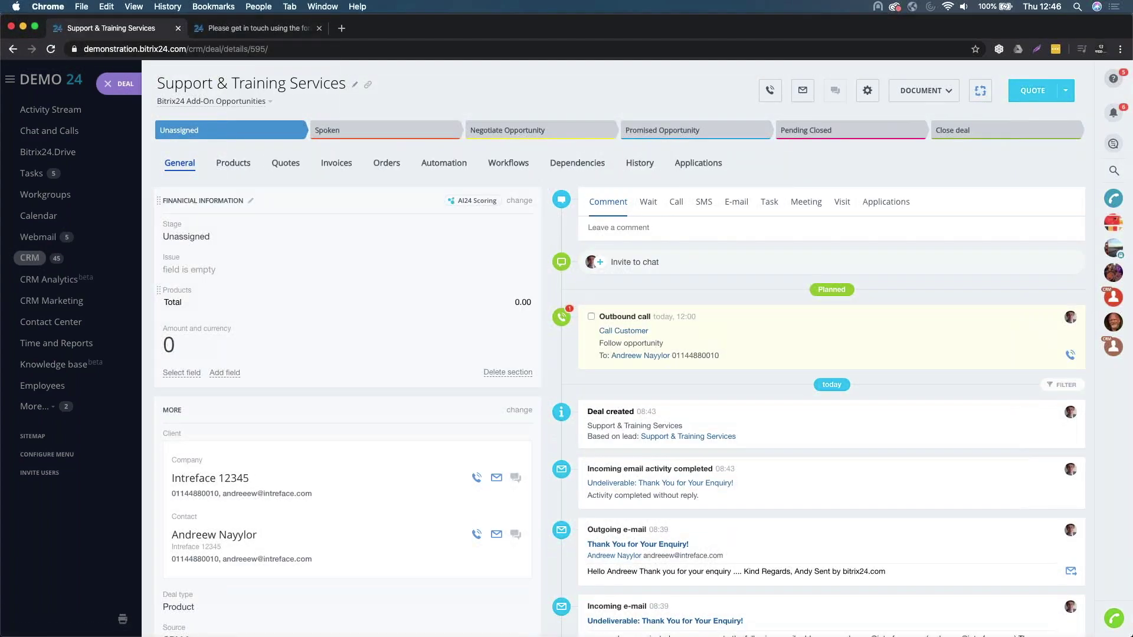
click(234, 165)
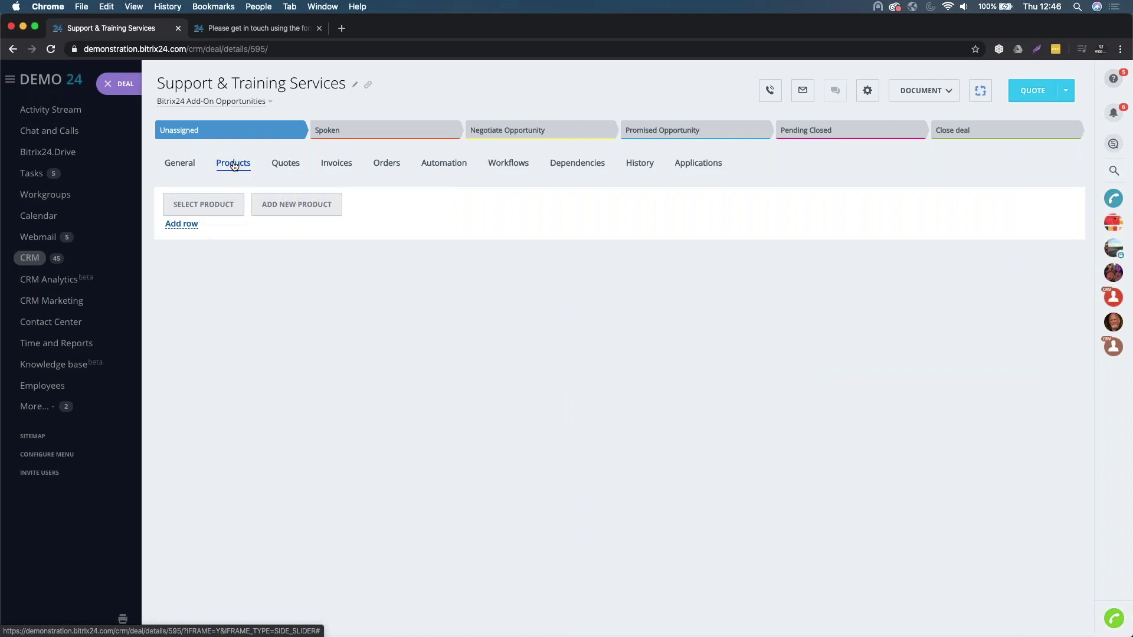
click(223, 207)
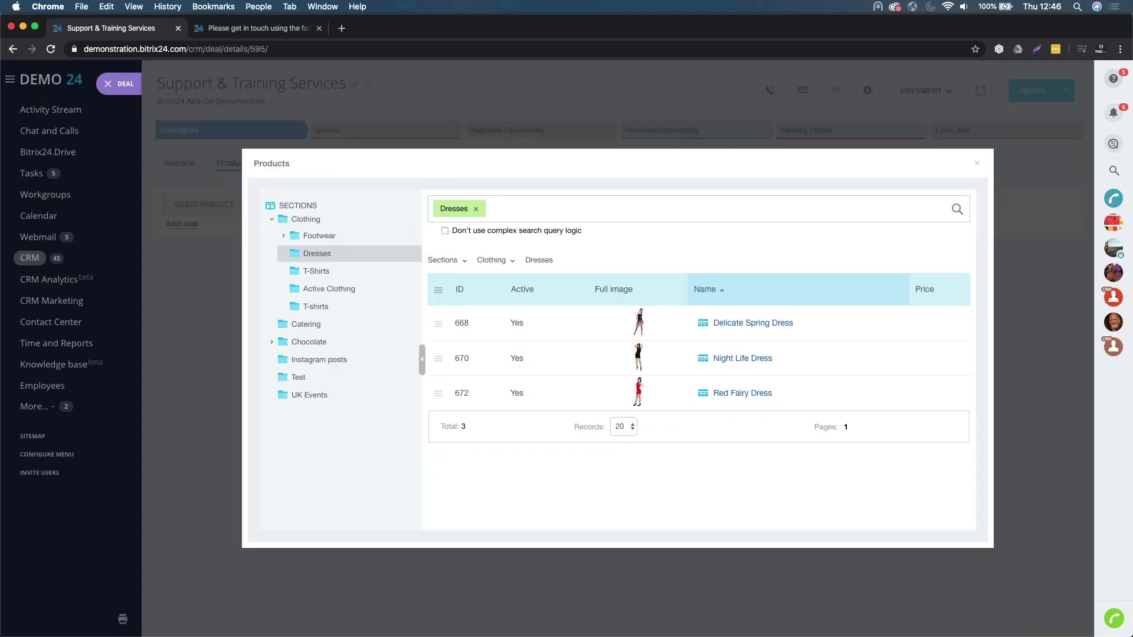
click(272, 221)
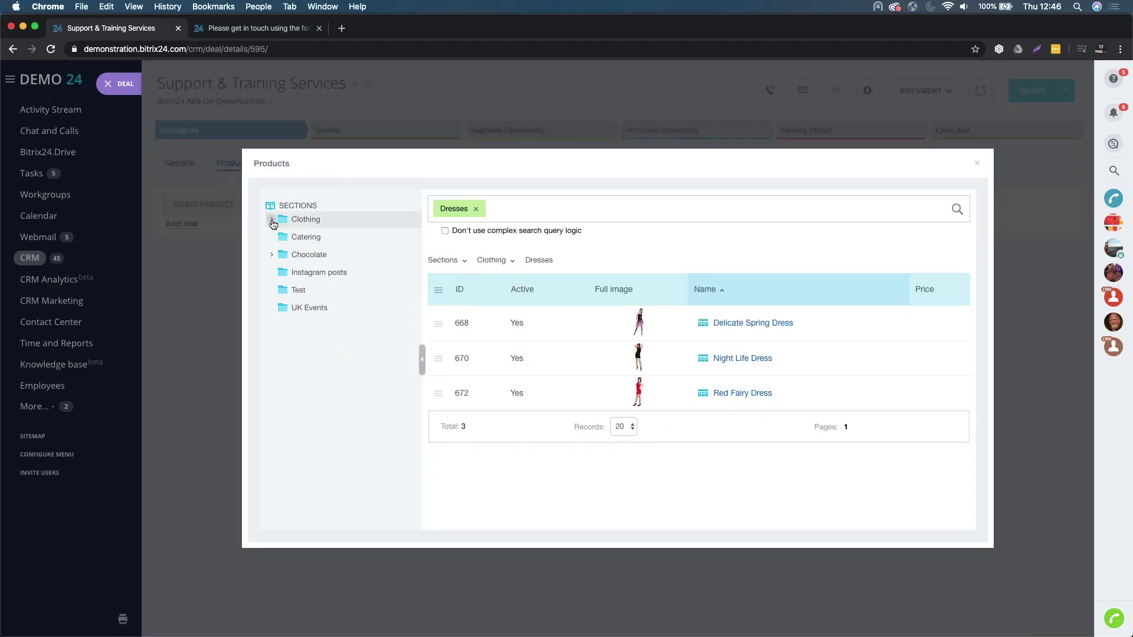
click(311, 274)
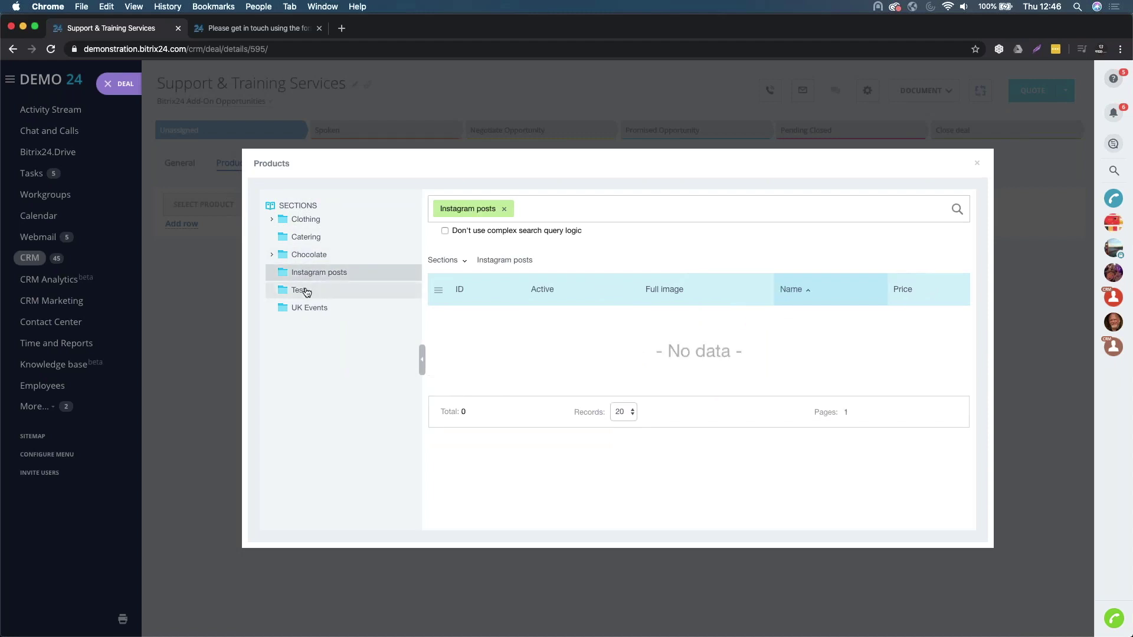
click(305, 290)
click(309, 308)
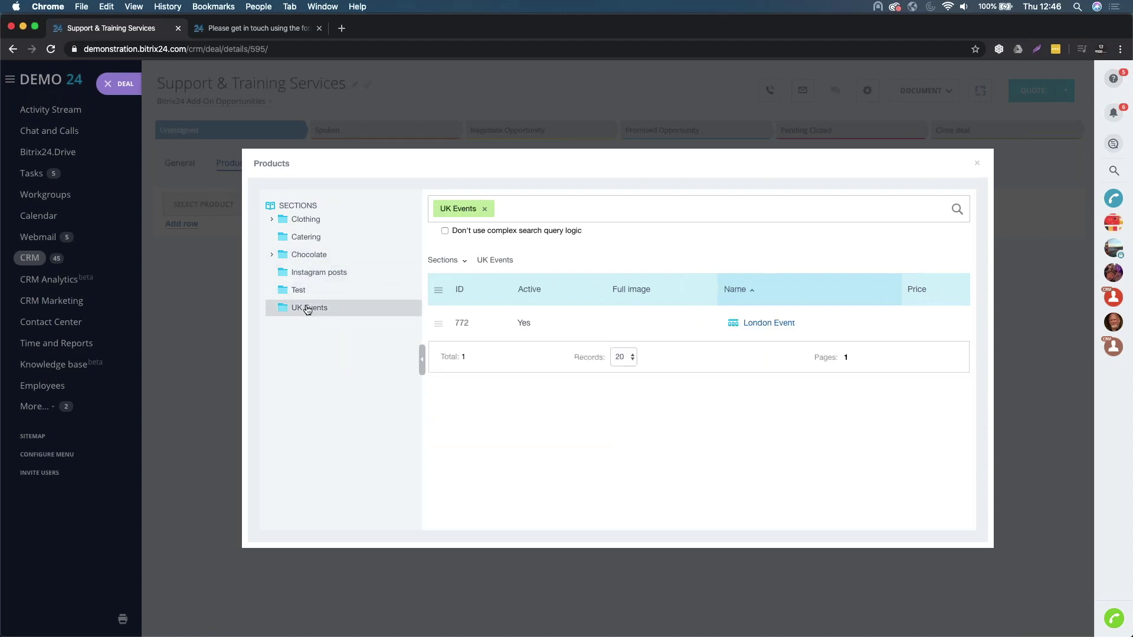
click(437, 324)
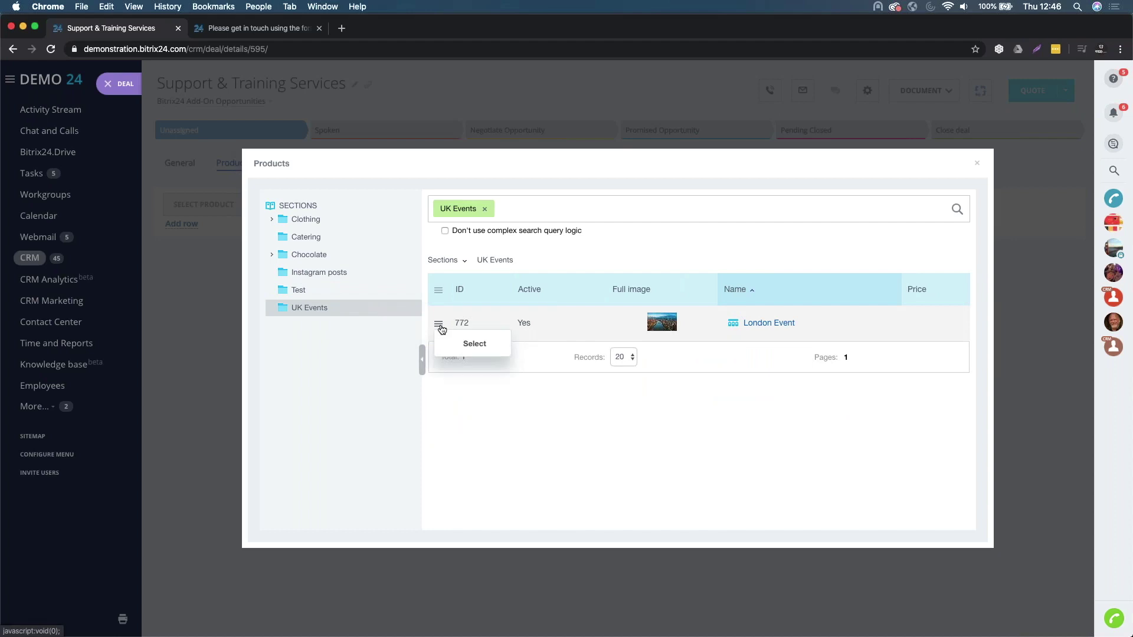
click(475, 344)
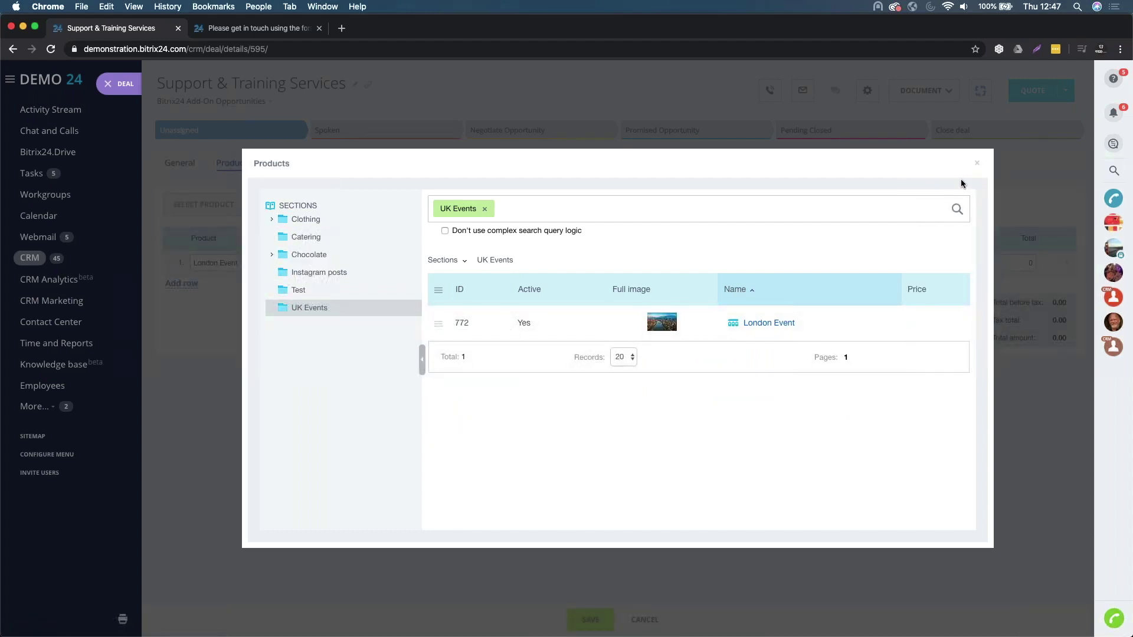
click(977, 164)
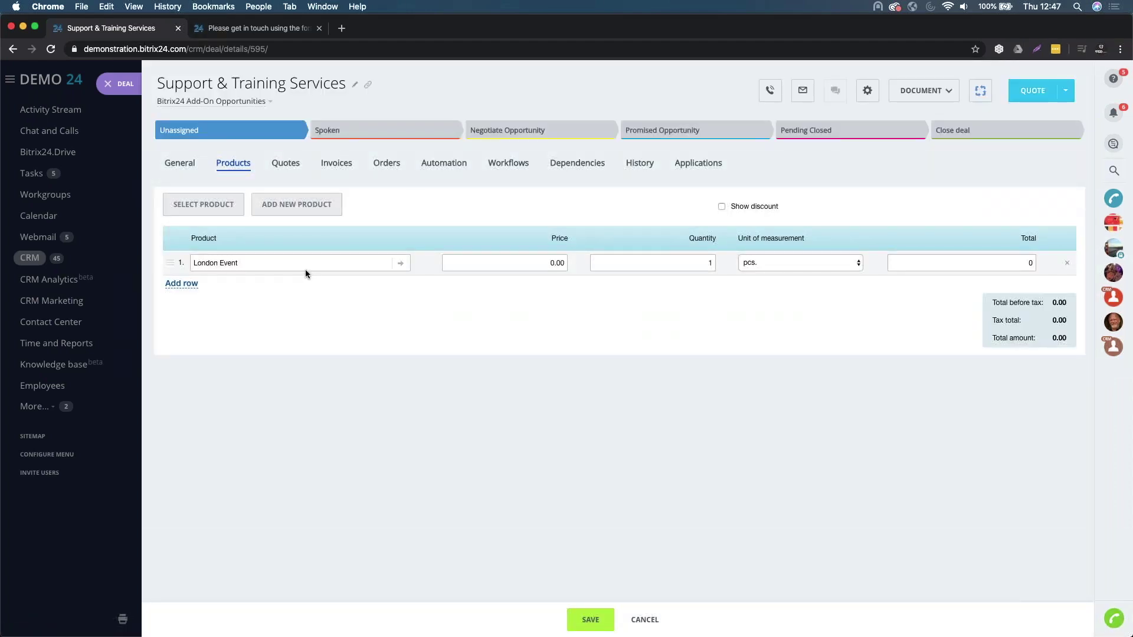
triple_click(273, 263)
- Replace the London Event row with a new product, Bitrix24 Training, at 100.00 GBP and quantity 4
click(1067, 263)
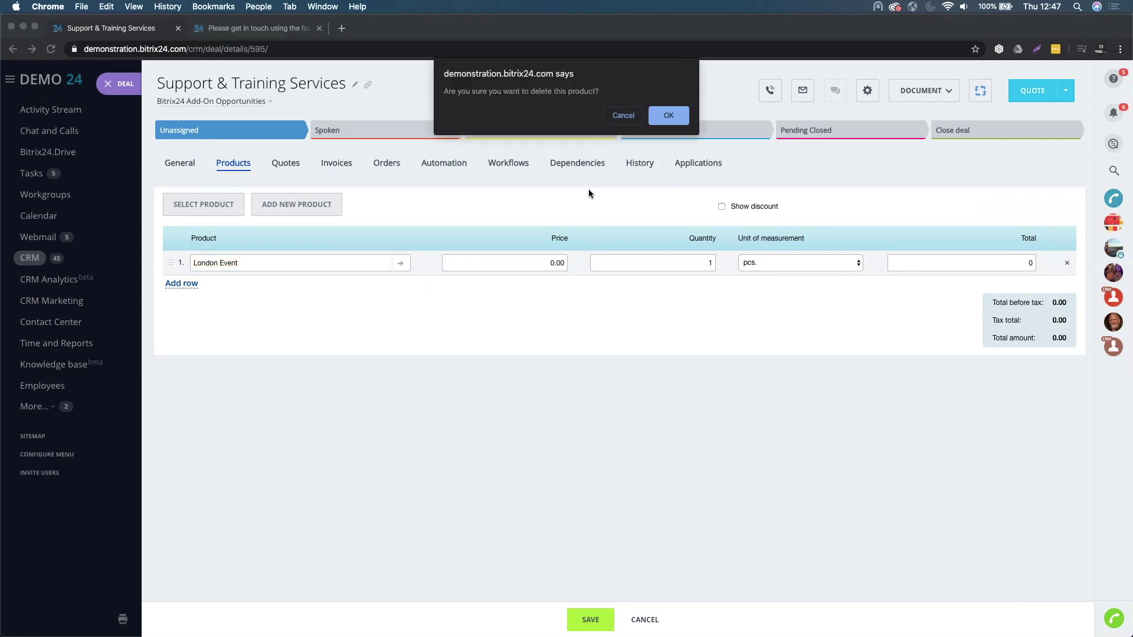
click(671, 117)
click(292, 206)
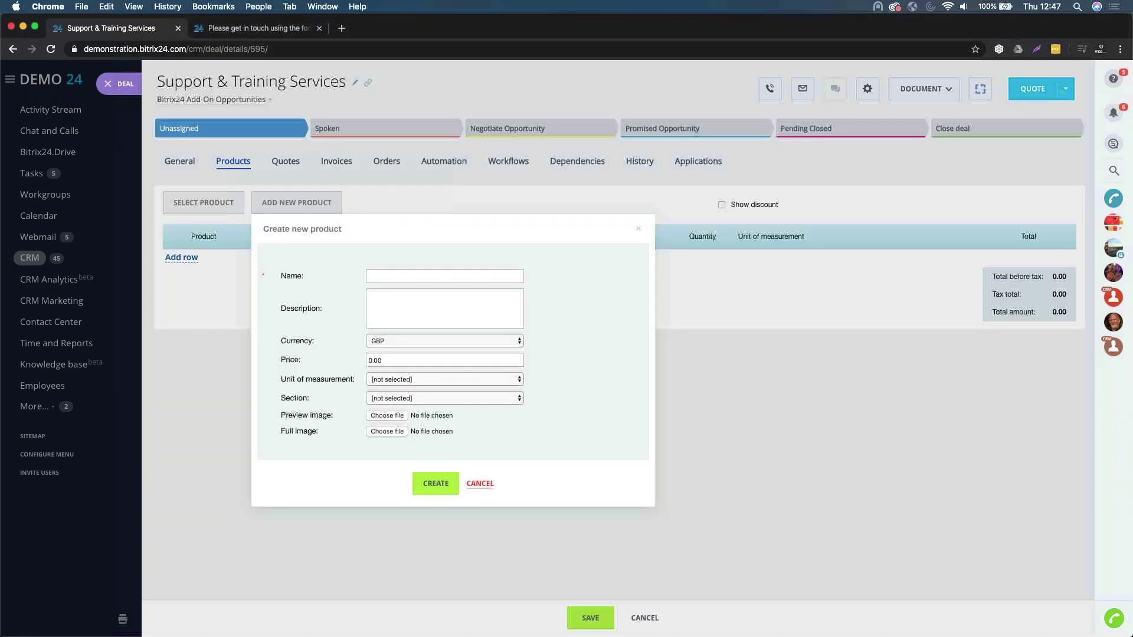
click(412, 278)
text(Bitrix24 Training)
click(387, 341)
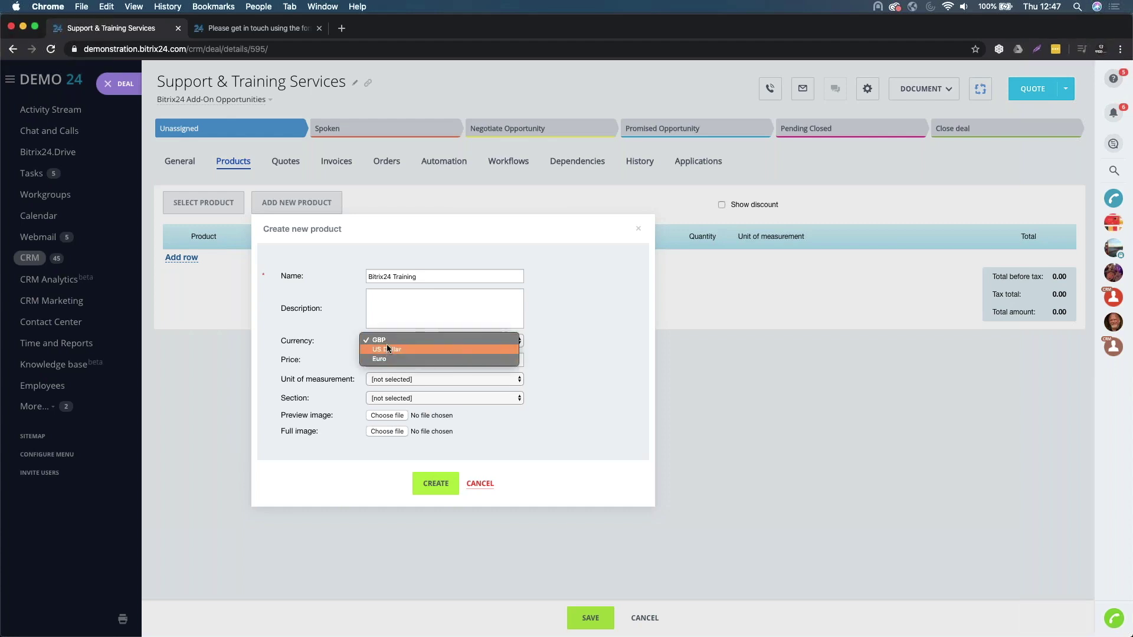
click(381, 341)
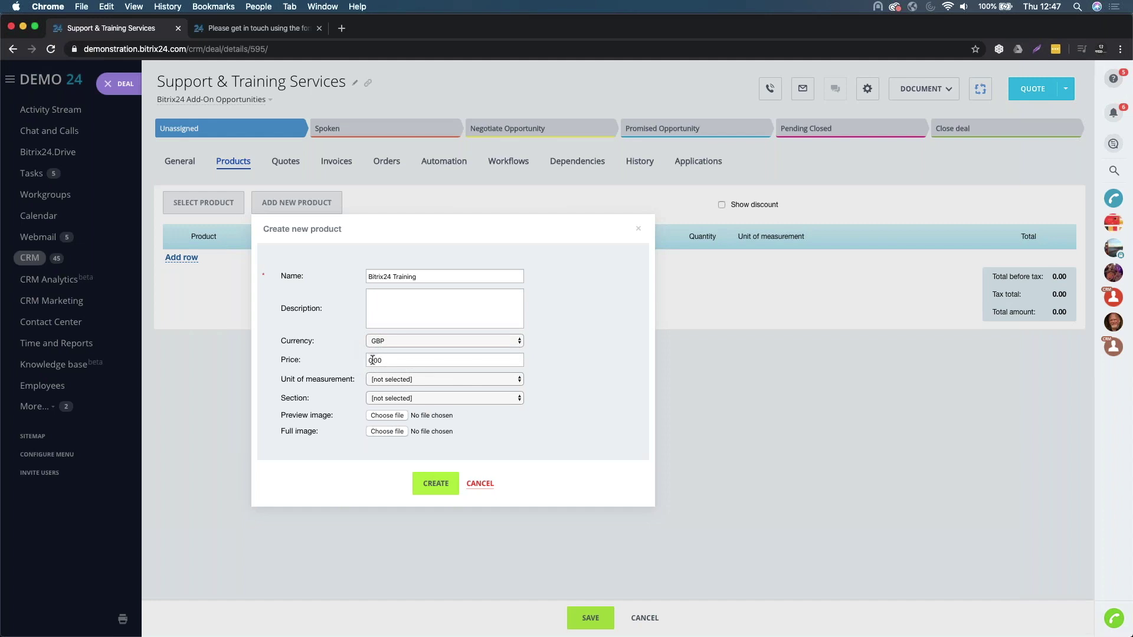
text(100)
click(431, 484)
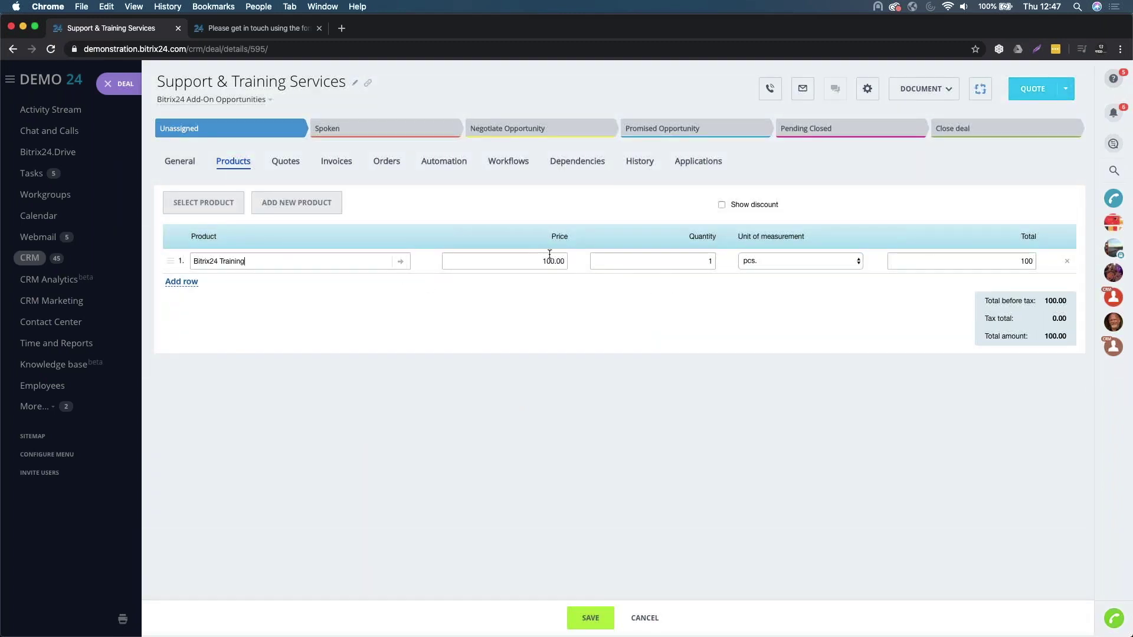
click(697, 257)
key(BackSpace)
text(4)
- Add a new product, Bitrix24 Support, priced at 750, and save the product list
click(305, 204)
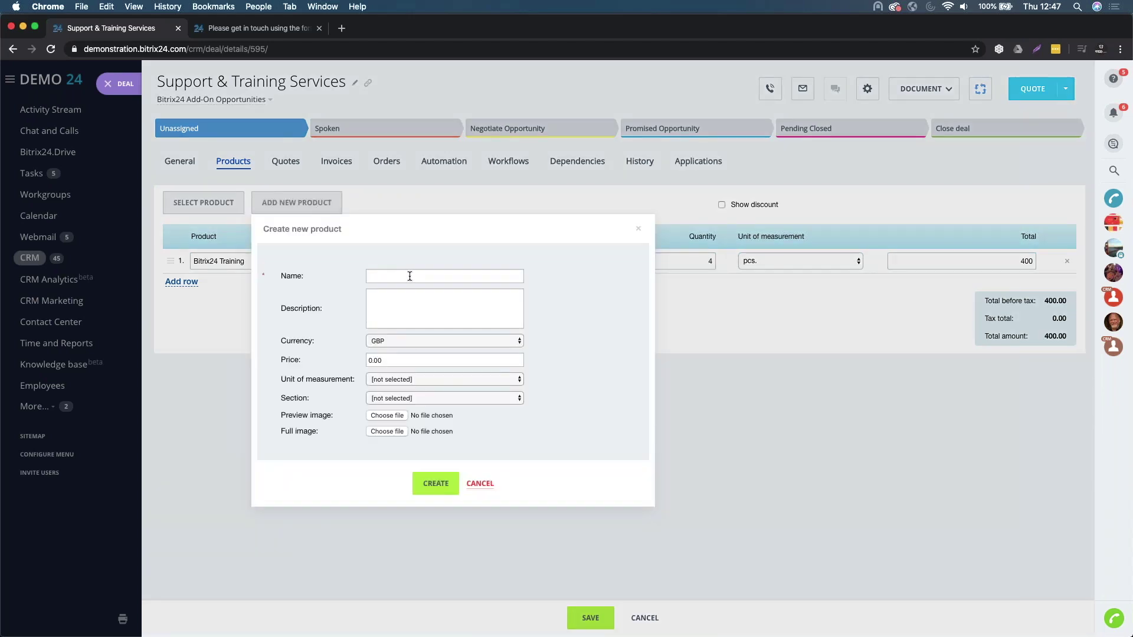
text(Bitrix24 Support)
click(371, 360)
text(750)
click(434, 482)
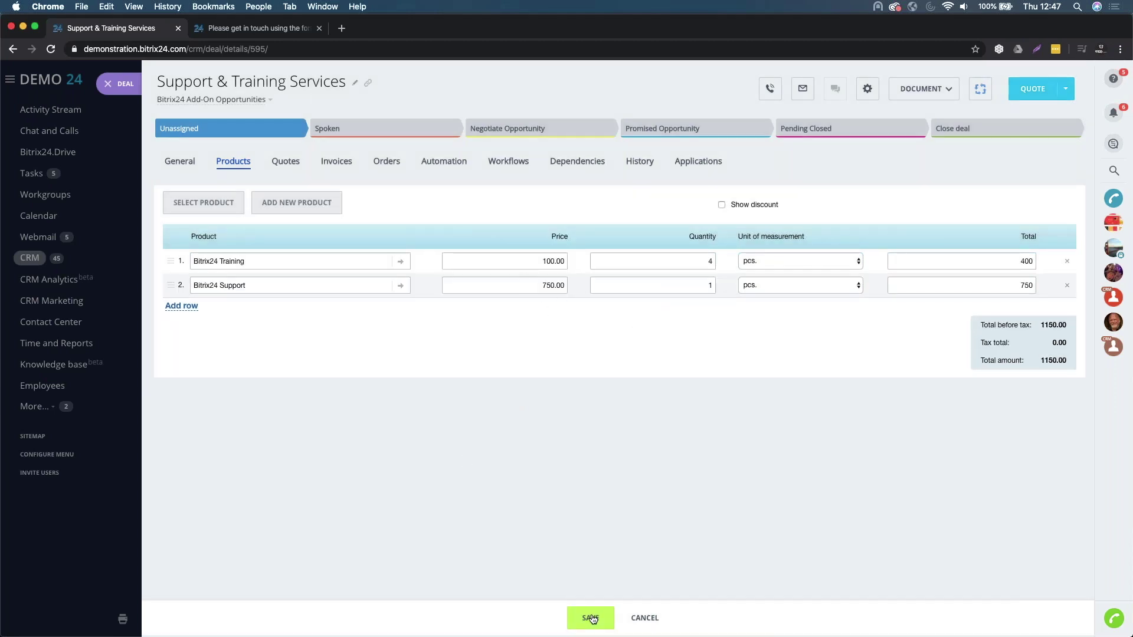
click(589, 616)
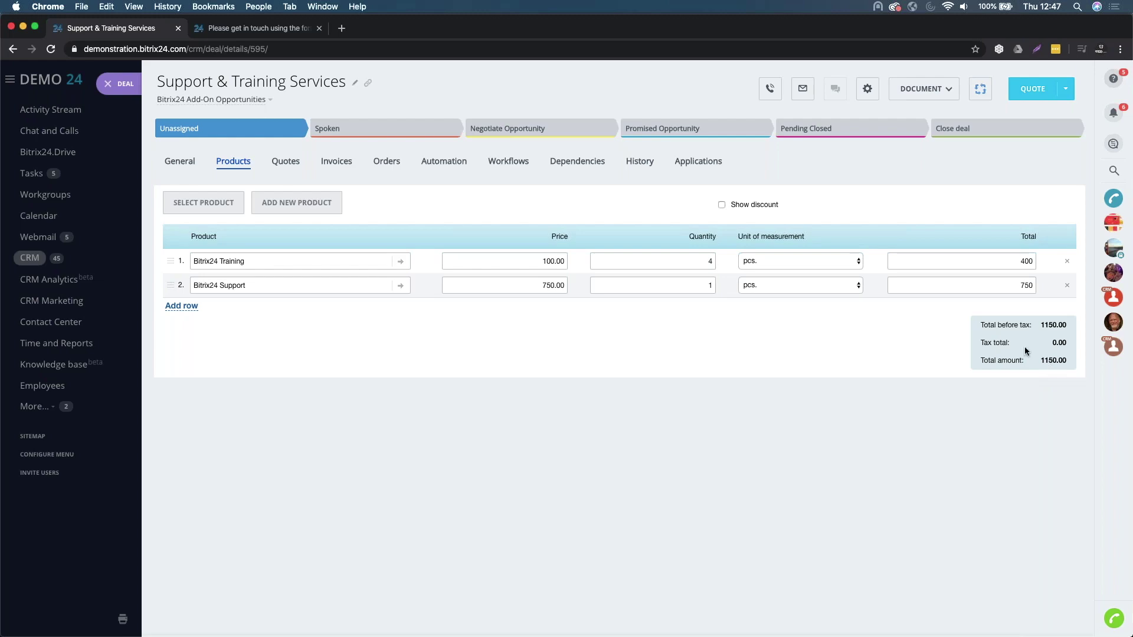
- Close the deal and confirm the Unassigned stage shows Support & Training Services at 1150
click(180, 163)
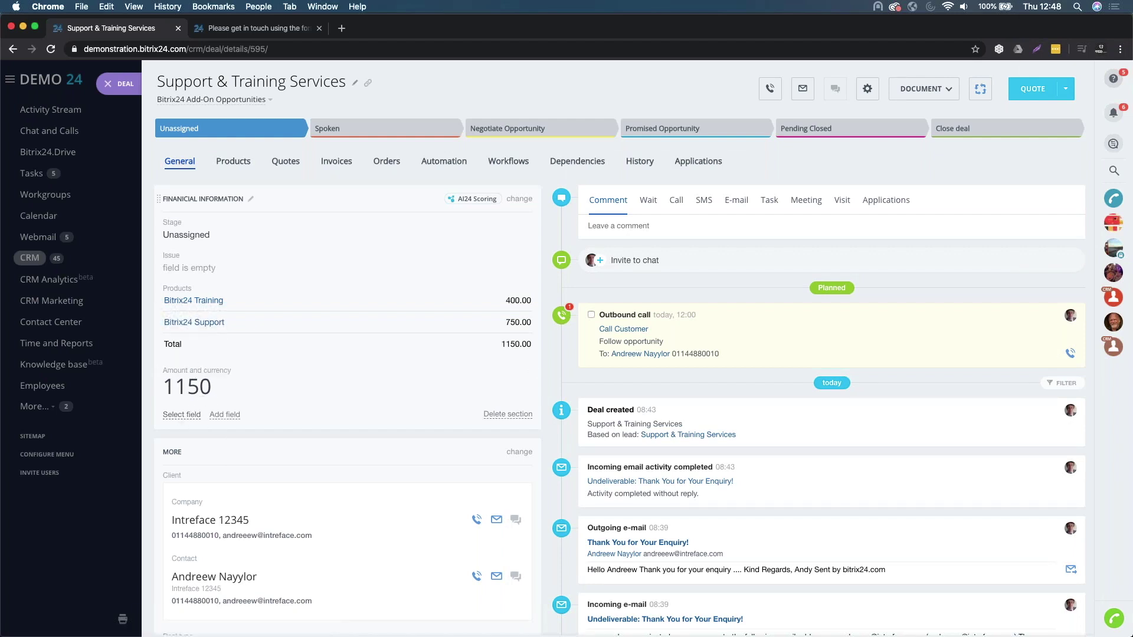
click(107, 83)
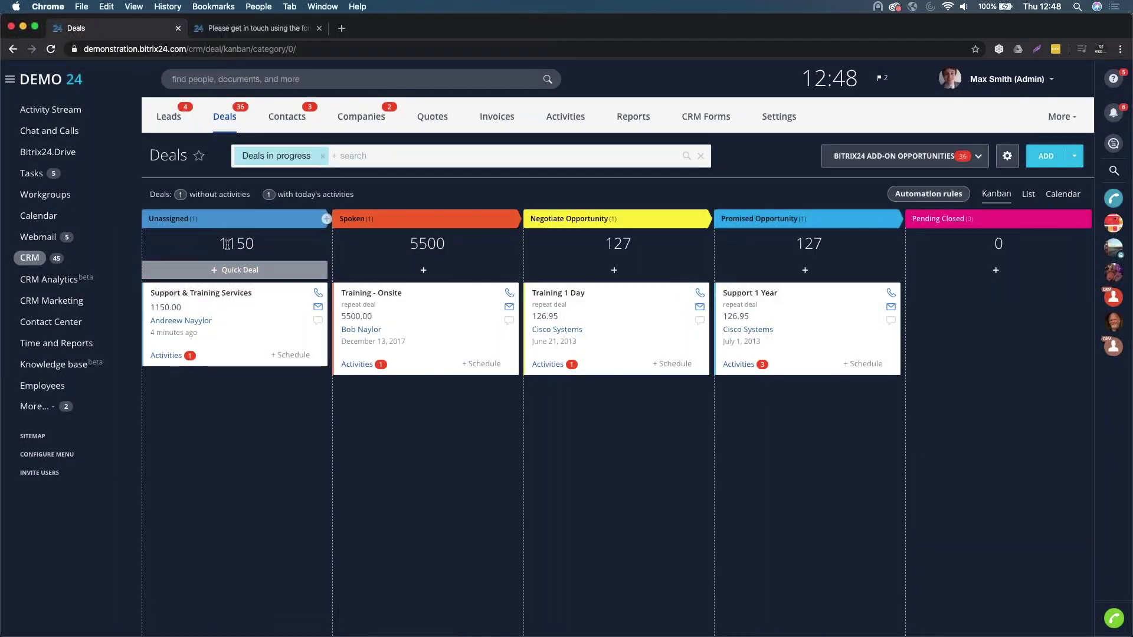
drag(219, 243, 267, 247)
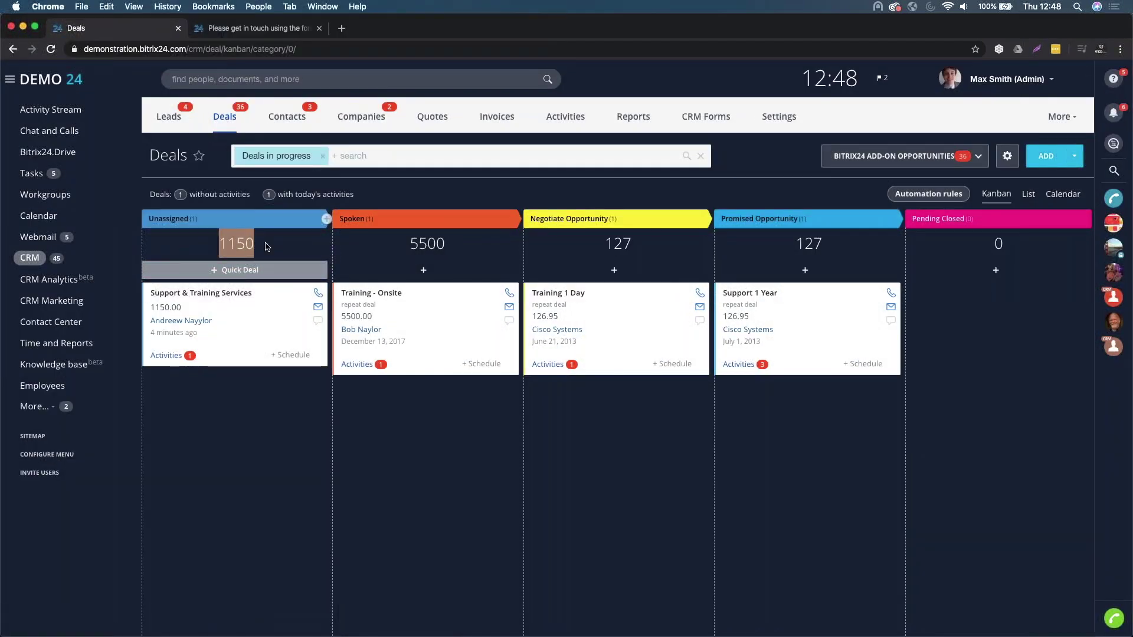
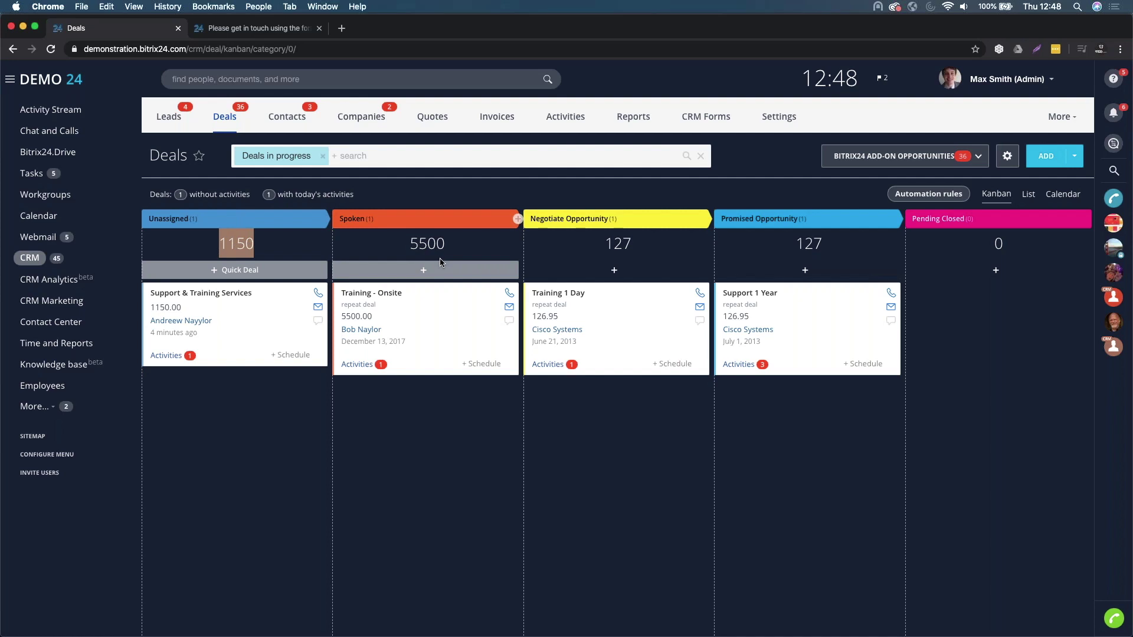
- Open the Support & Training Services deal and begin a new e-mail to its client contact
click(235, 300)
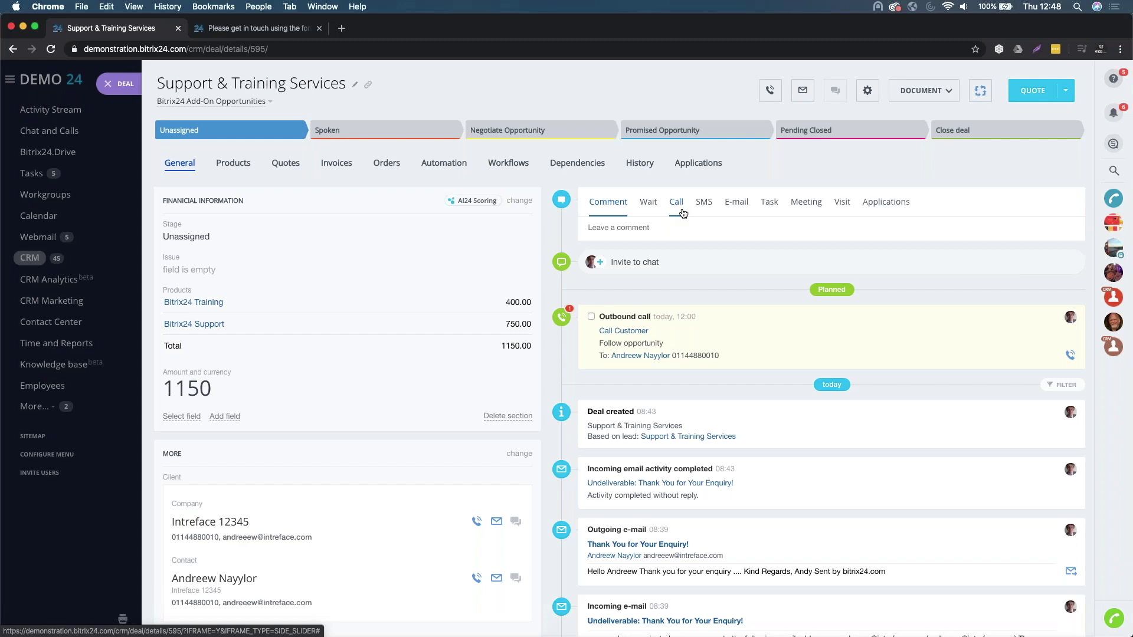
click(737, 203)
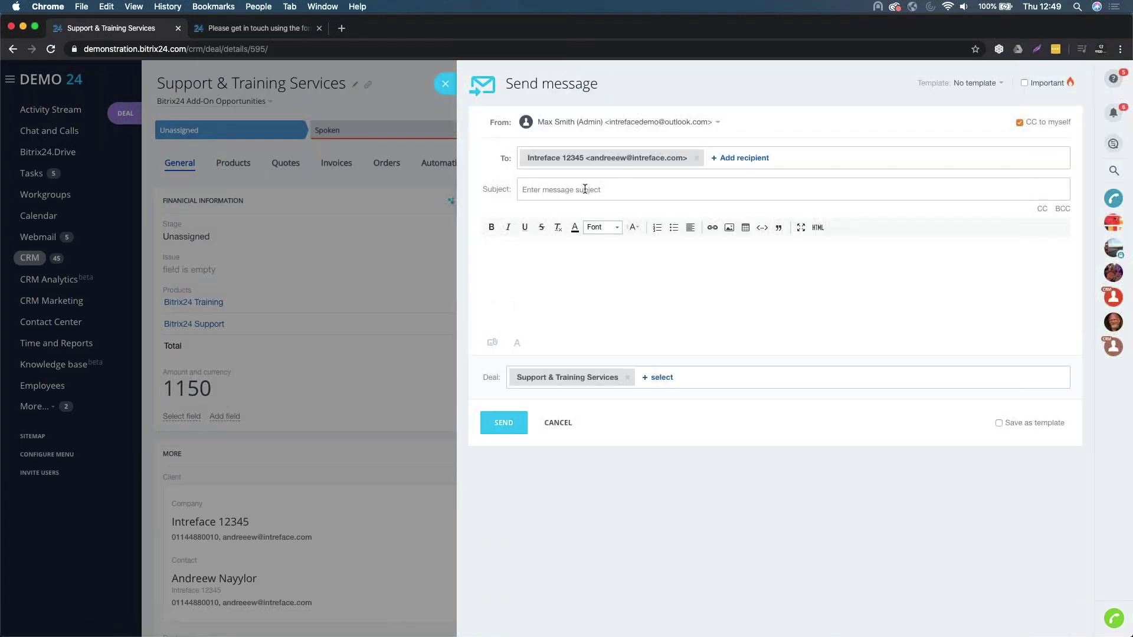
- Send the client 'Bitrix24 Support & Training', asking whether they still want these services
click(585, 188)
text(Bitrix24 Support & Training)
key(Tab)
text(Hello,)
key(Return)
text(Are you)
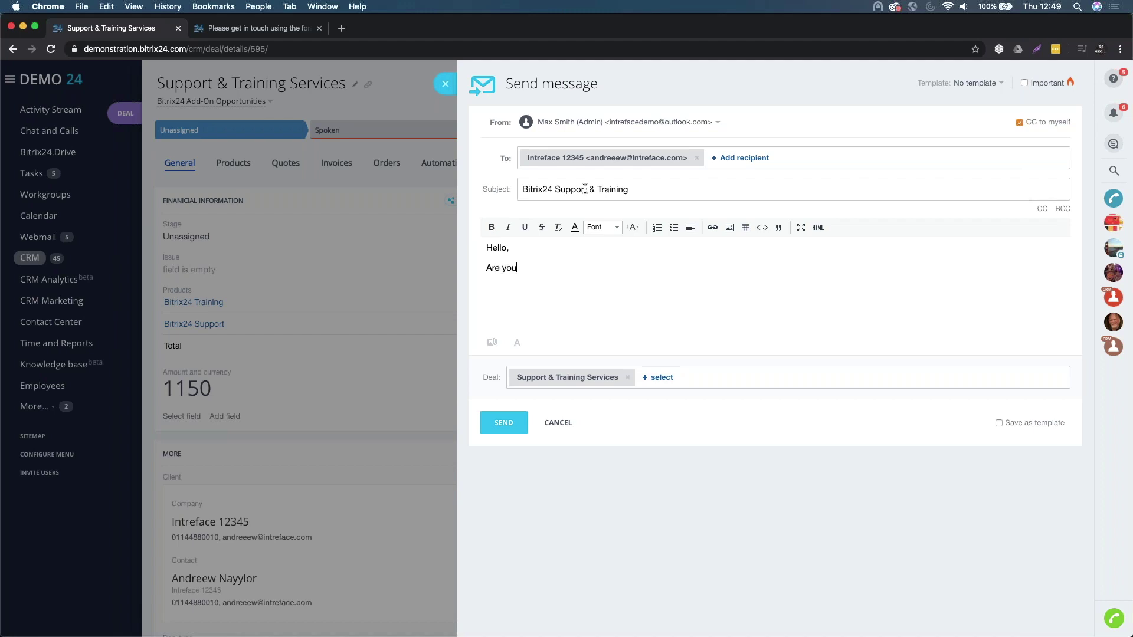
text( still interested)
text( in taking thi)
text(se services o)
text(ut?)
text(Thanks,)
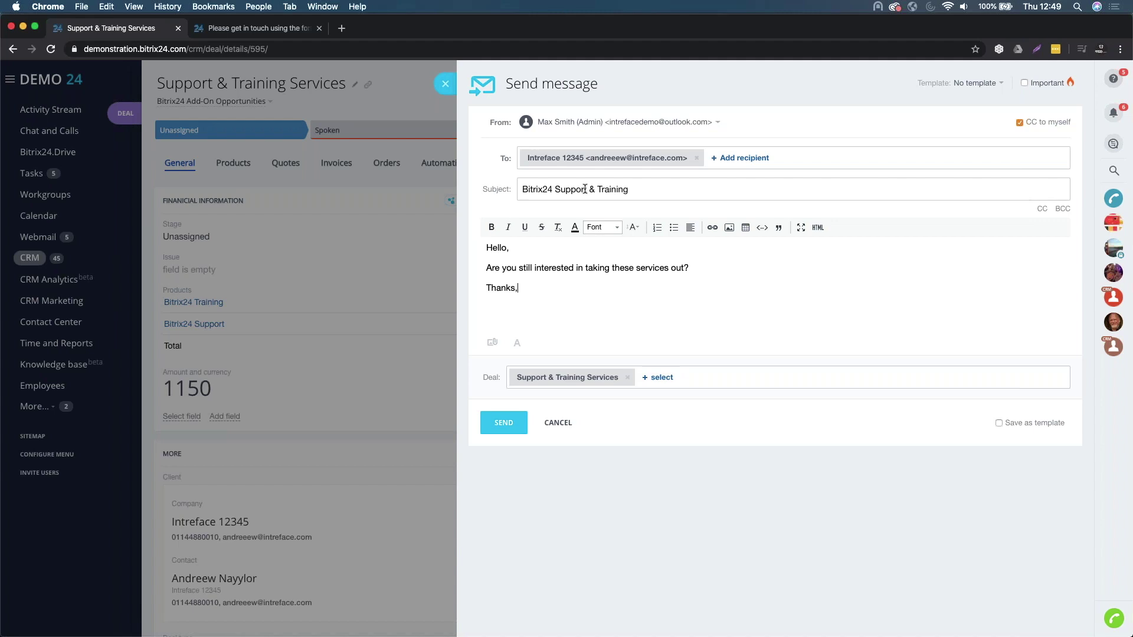
text(Max)
click(514, 426)
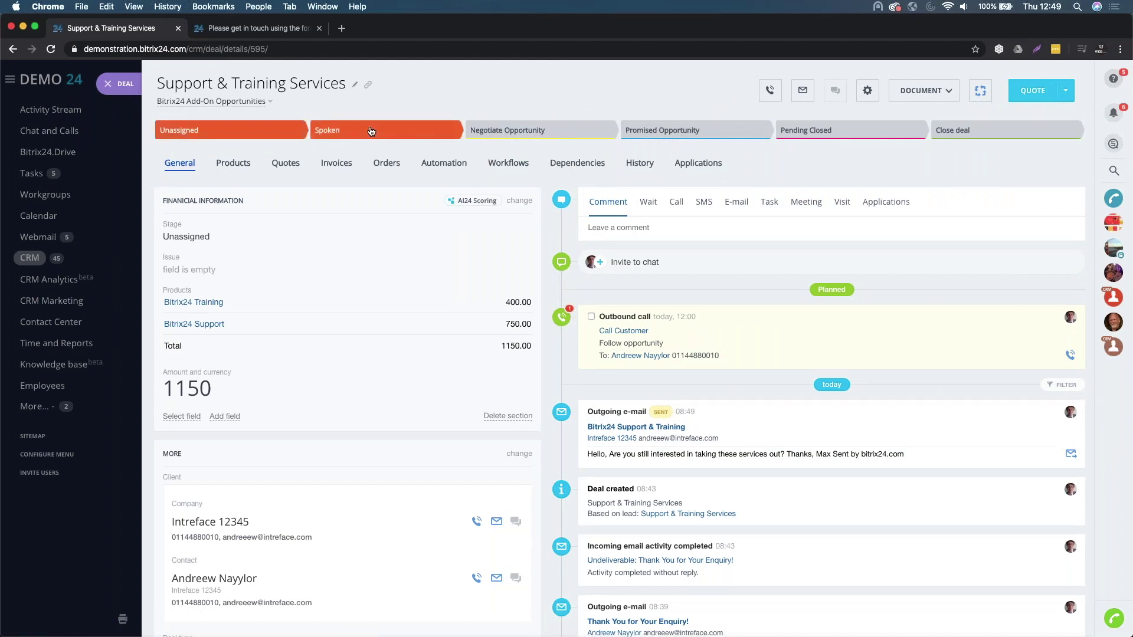
- Move the deal to the Spoken stage, check its automation rules, and return to the kanban
click(371, 131)
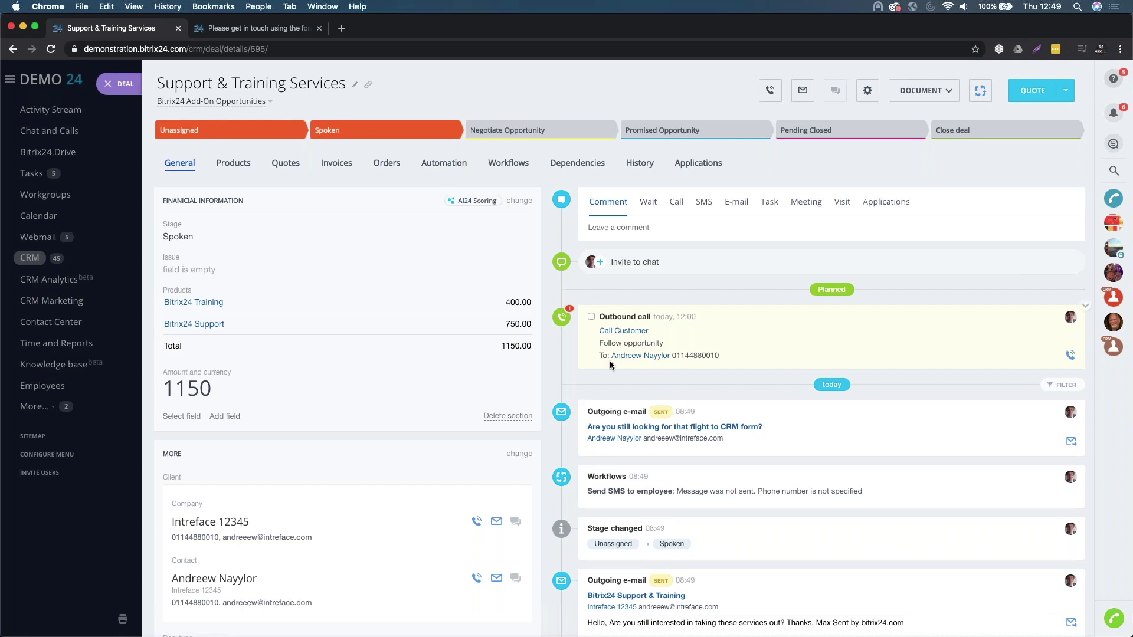
click(449, 168)
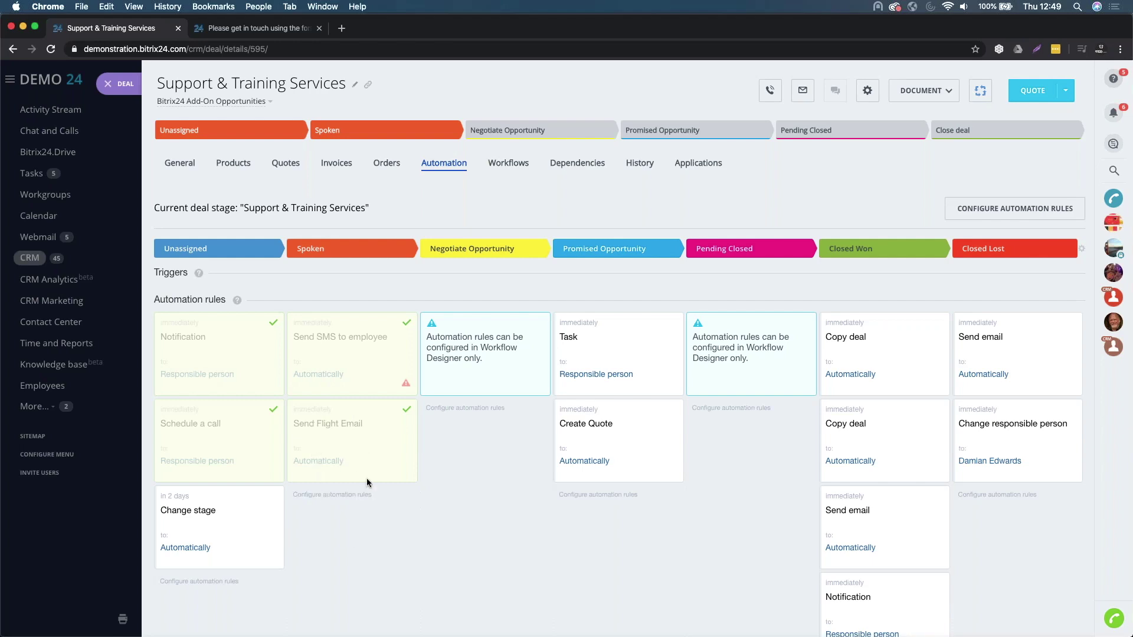
click(108, 84)
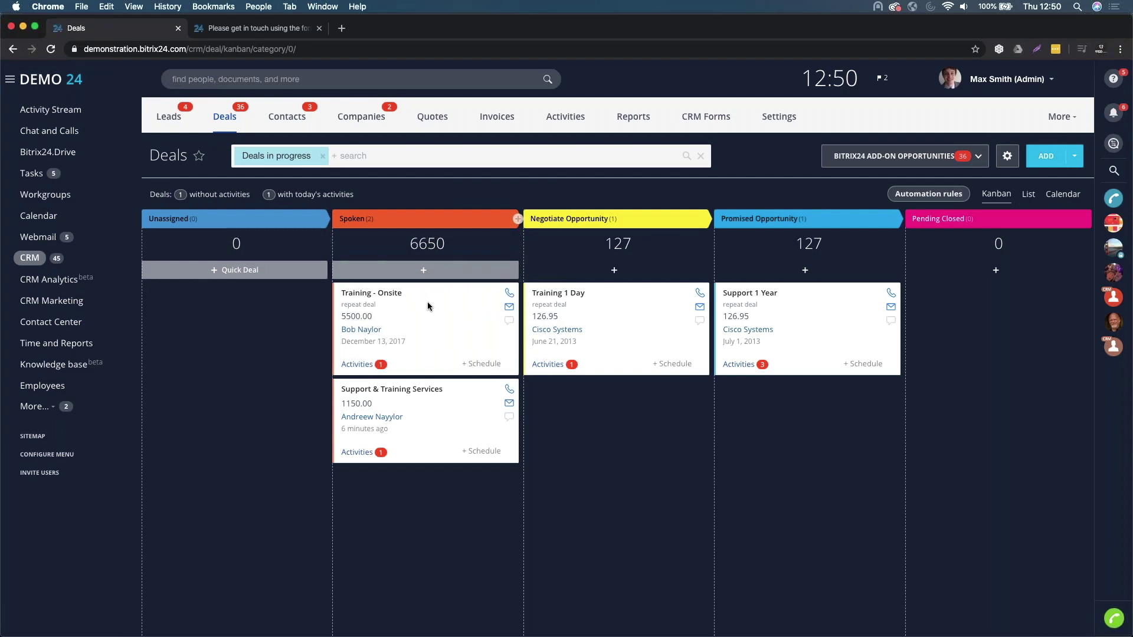
- Move Training - Onsite to Negotiate Opportunity with issue 'No issues here.' and open the deal
drag(440, 297, 655, 295)
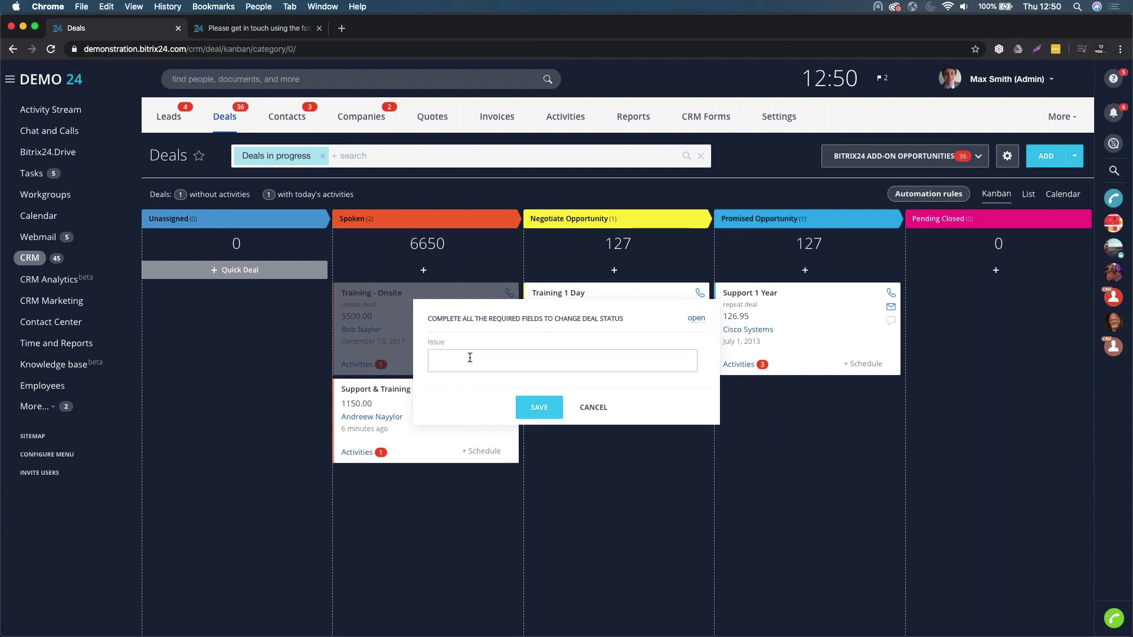
text(No issues jhe)
key(BackSpace)
key(BackSpace)
key(BackSpace)
text(here.)
click(538, 407)
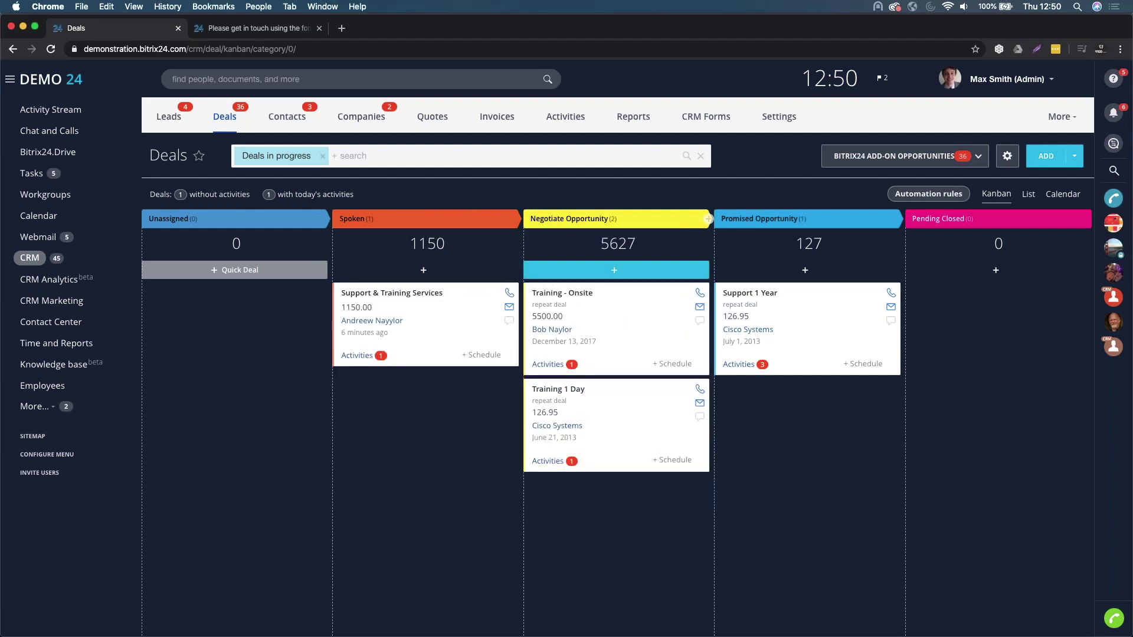
click(580, 295)
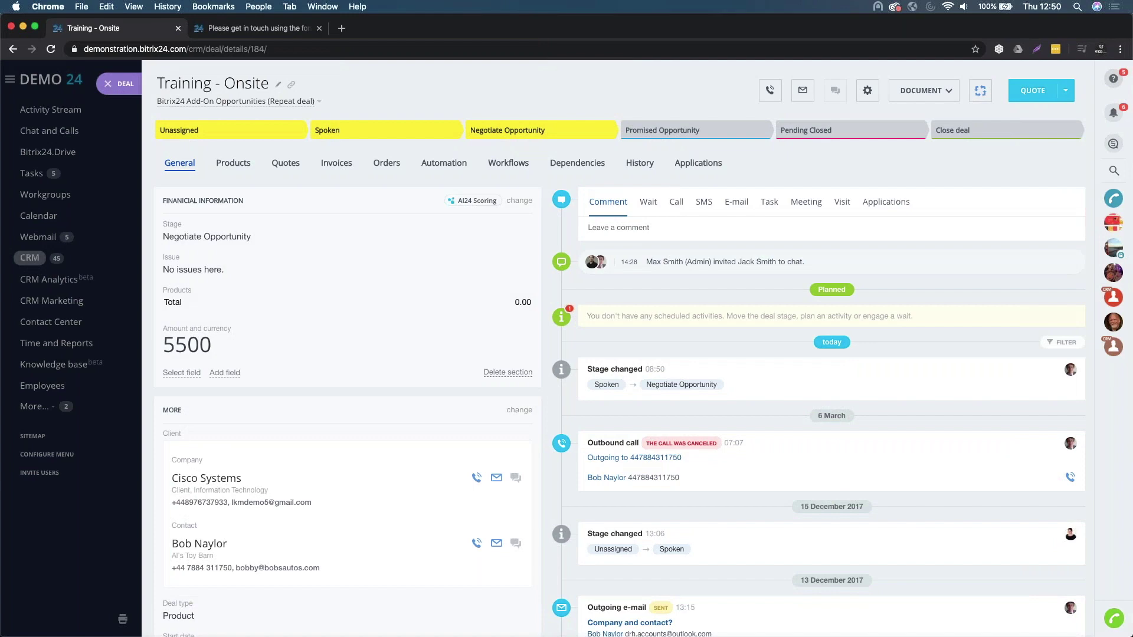
- Create a first 5500.00 draft quote (63) for the Training - Onsite deal
scroll(158, 328, down, 4)
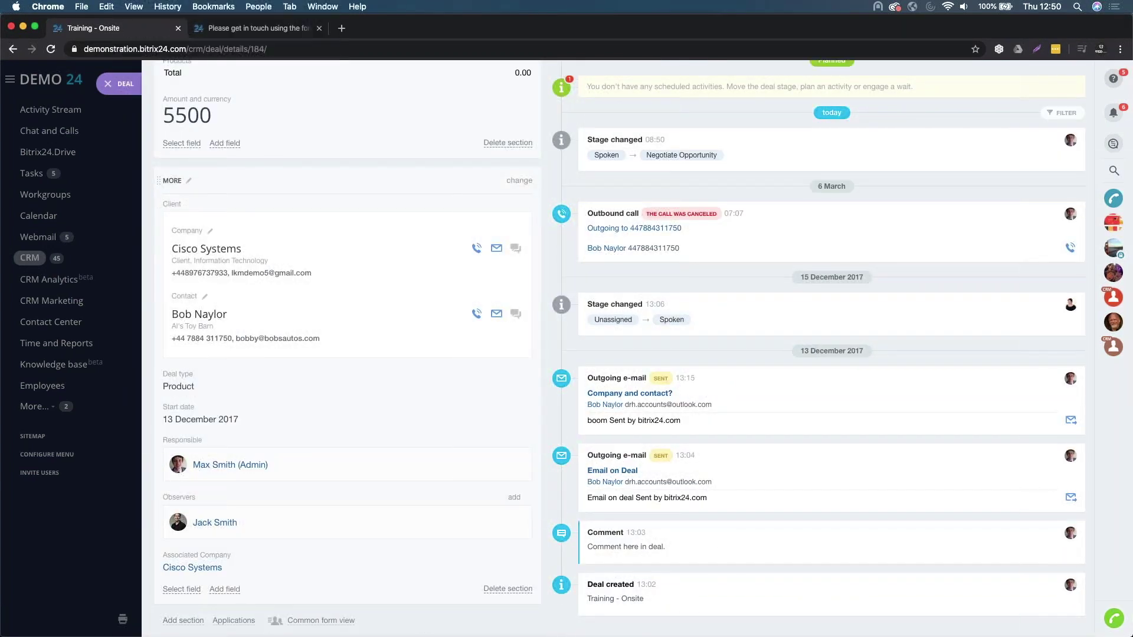
scroll(189, 311, up, 1)
scroll(190, 311, up, 4)
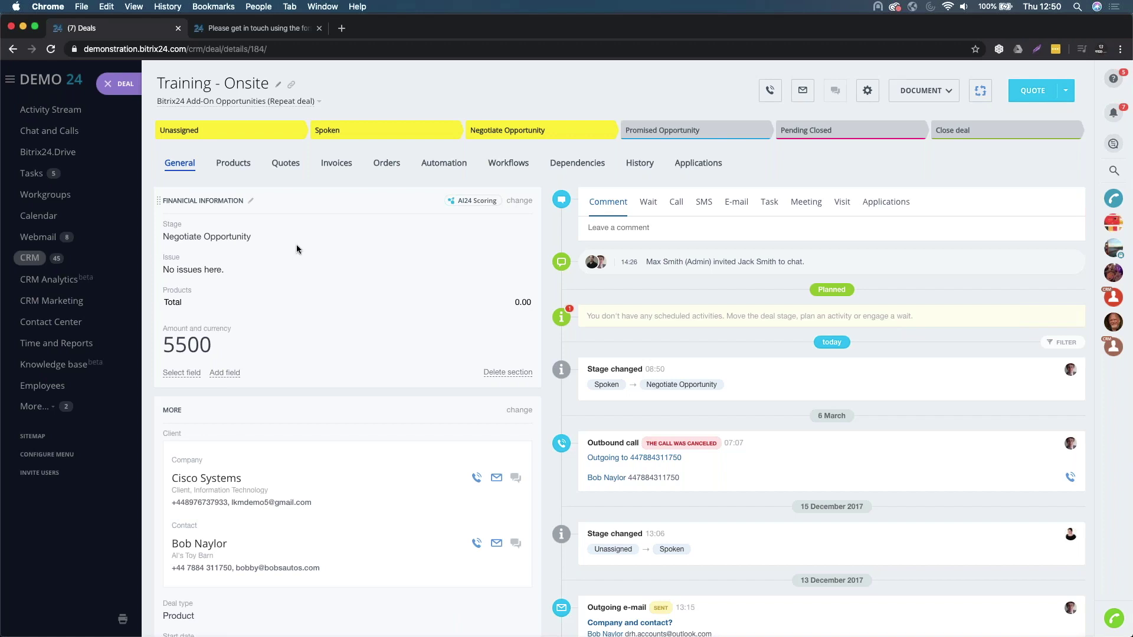
click(285, 169)
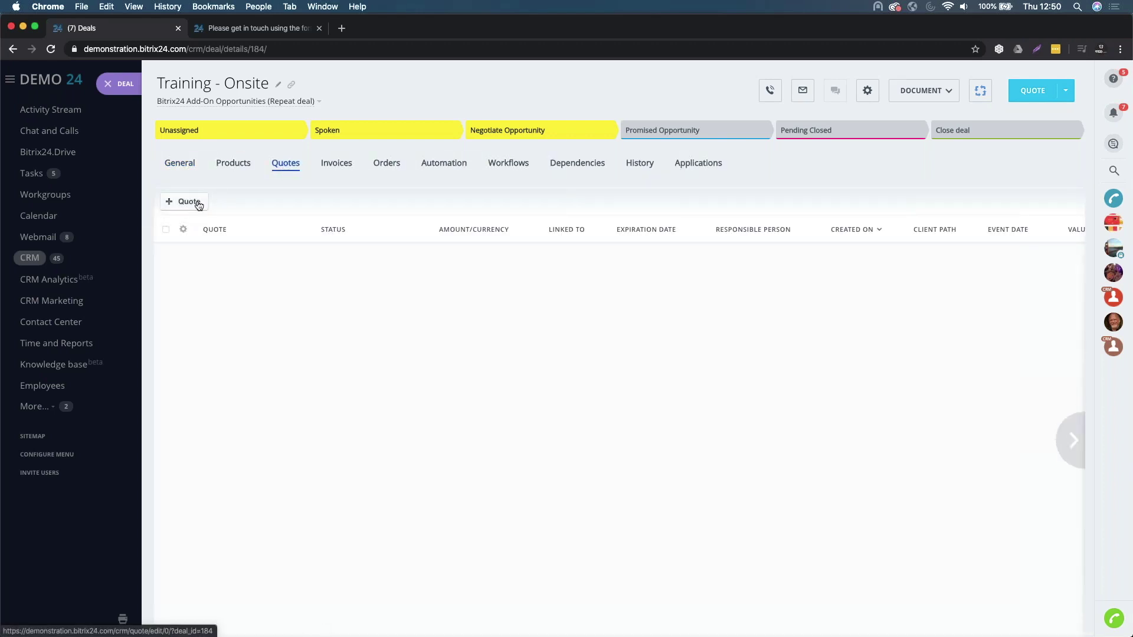
click(197, 203)
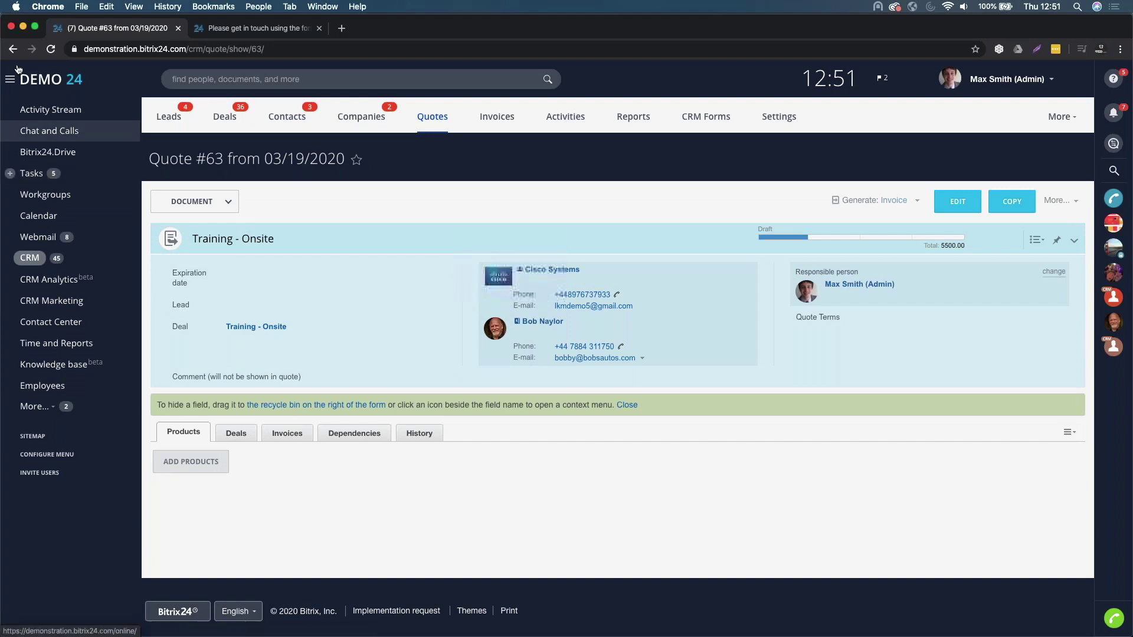
click(13, 49)
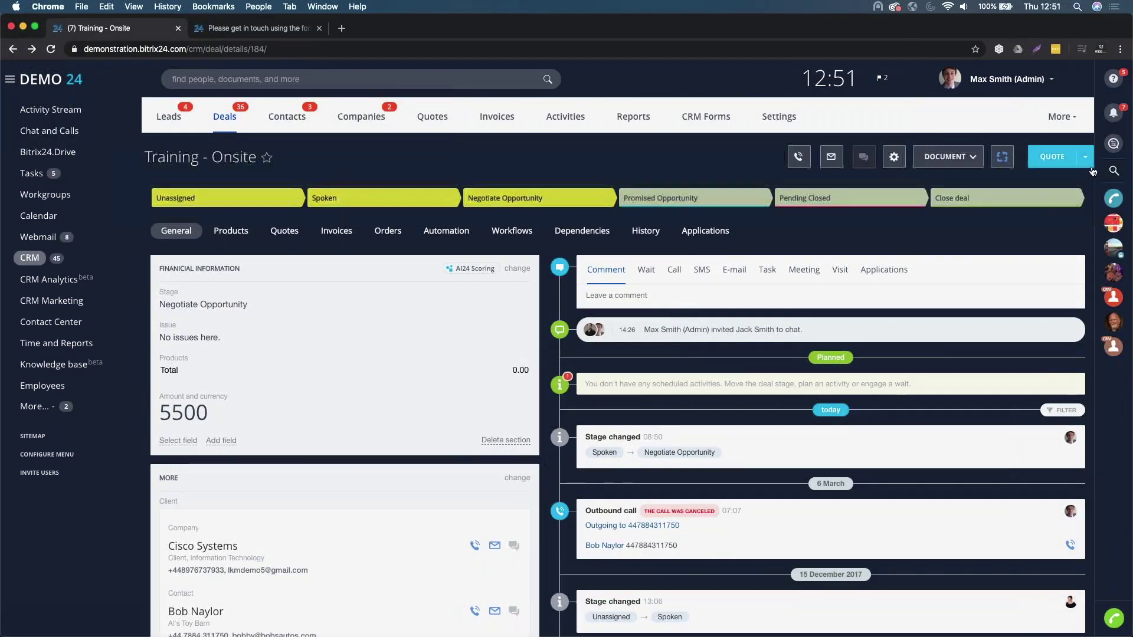
- Create a second 5500.00 quote (65), check the deal's Quotes list, and return to Deals
click(1050, 159)
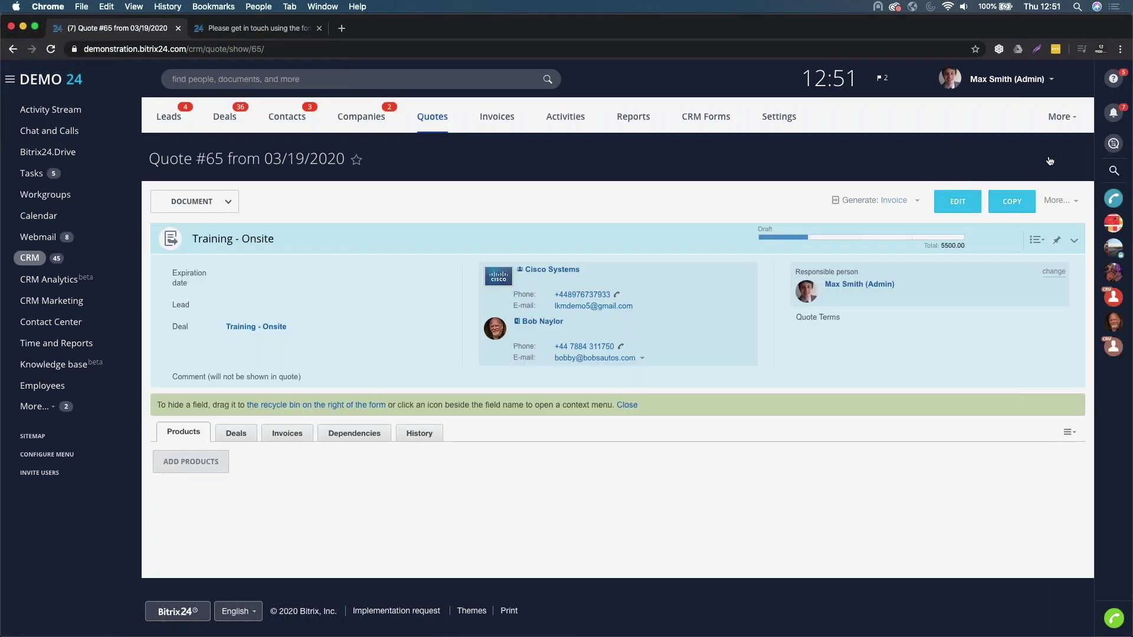
click(12, 49)
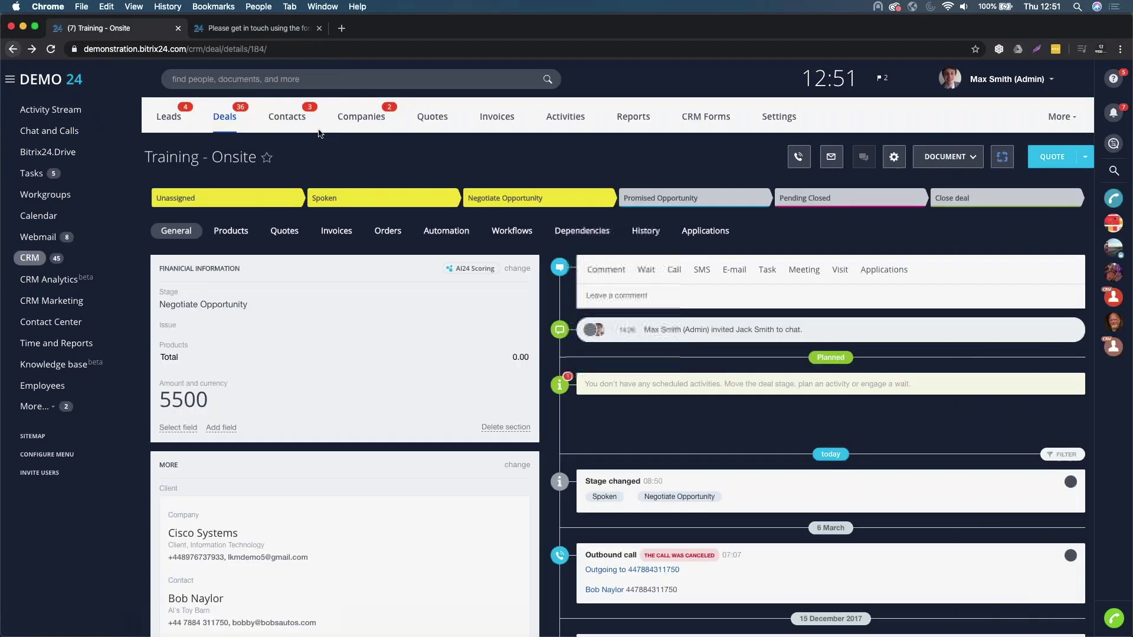
click(285, 232)
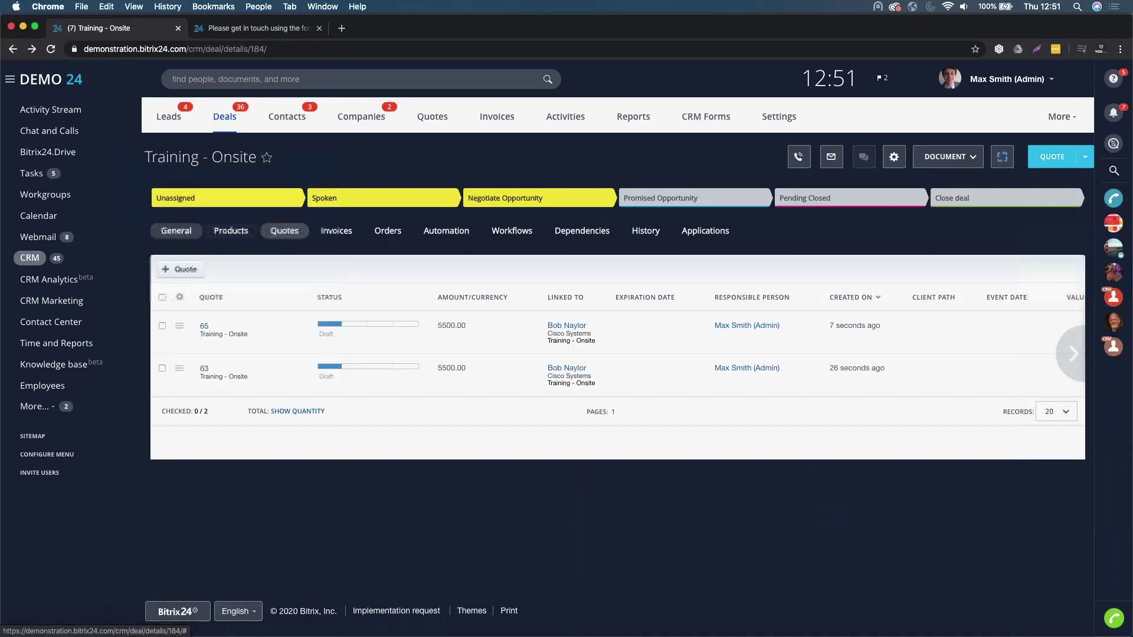
click(177, 232)
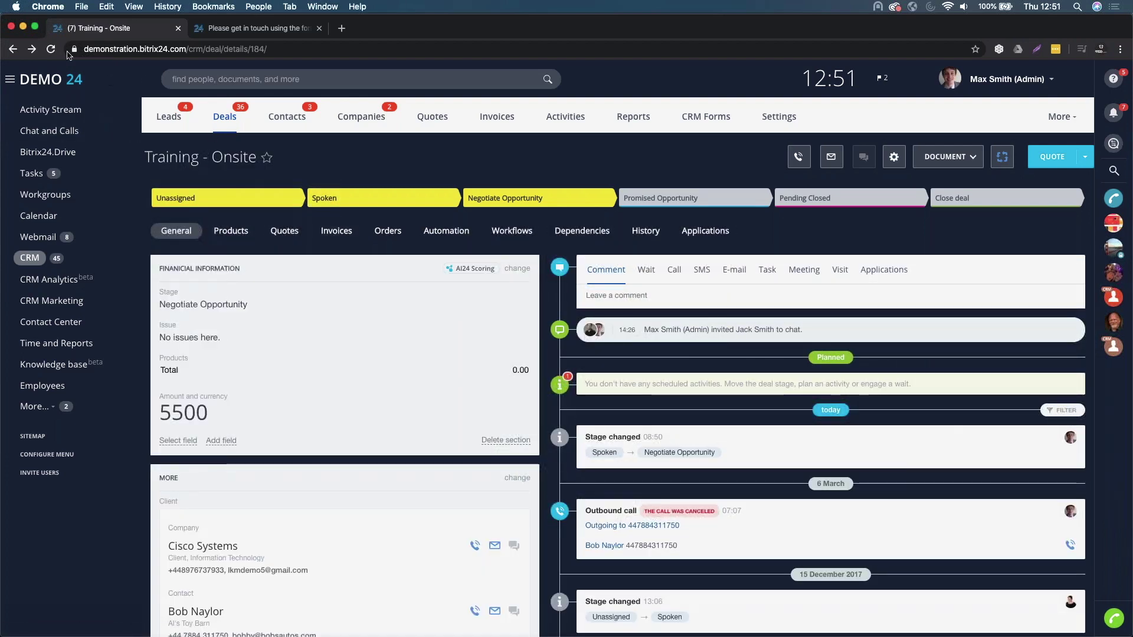
click(218, 118)
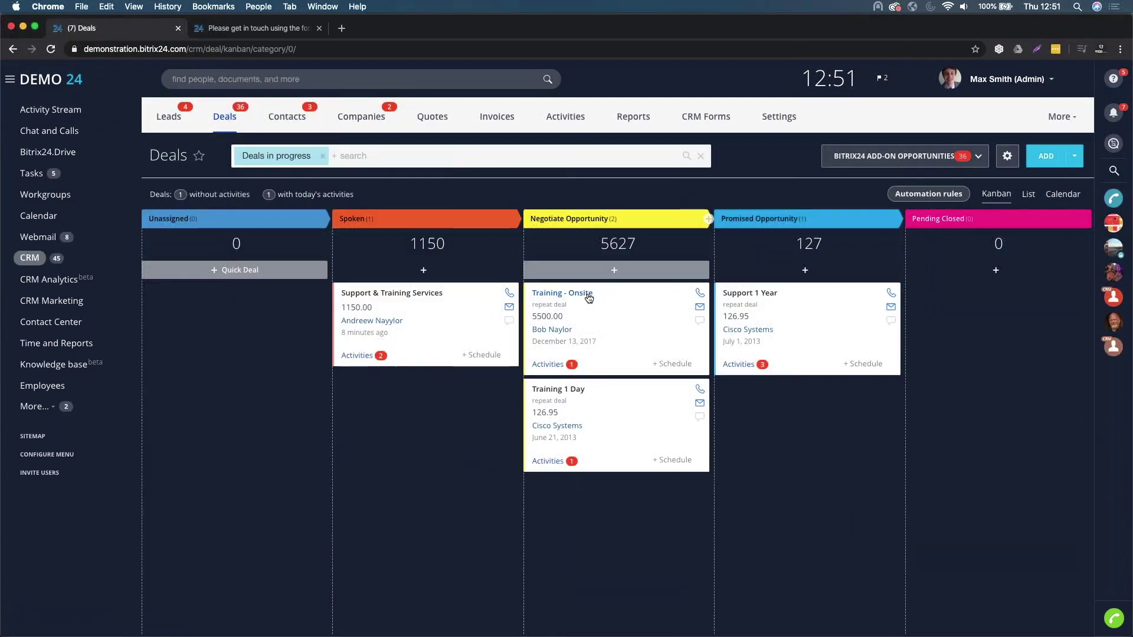
- Create Quote #67 (1150.00) from the Support & Training Services deal and list its document templates
click(409, 294)
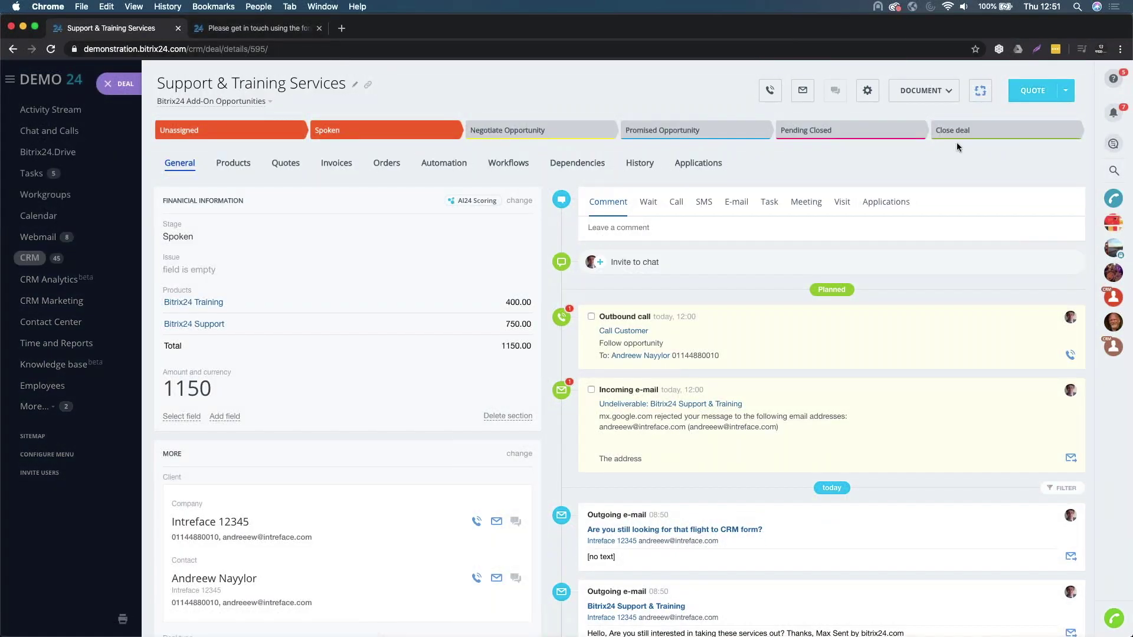
click(1028, 92)
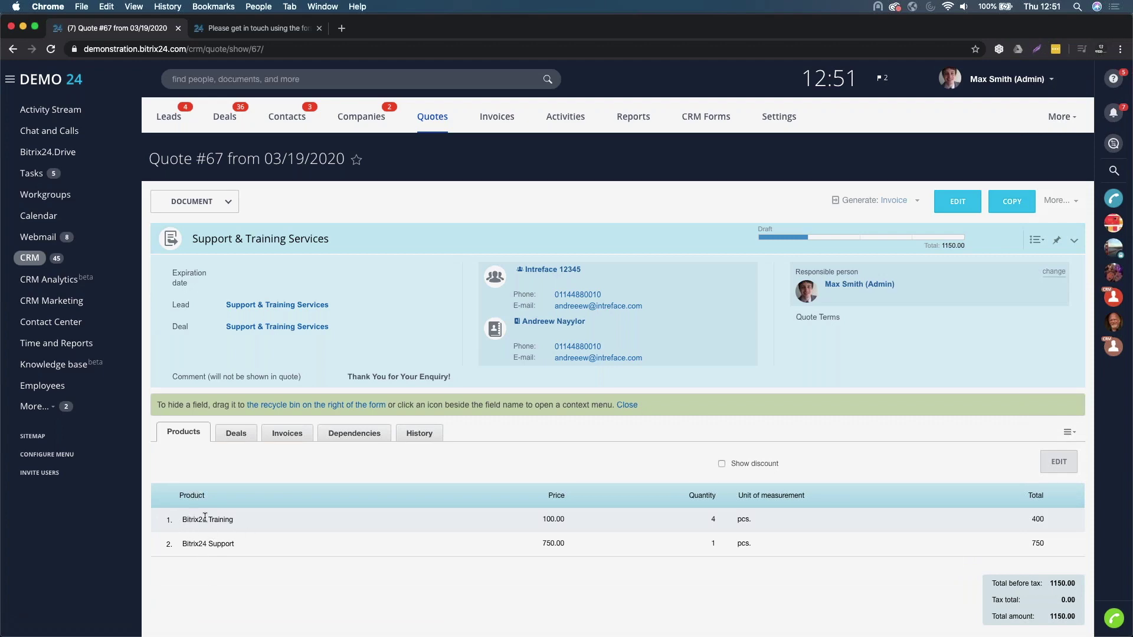
scroll(267, 550, down, 2)
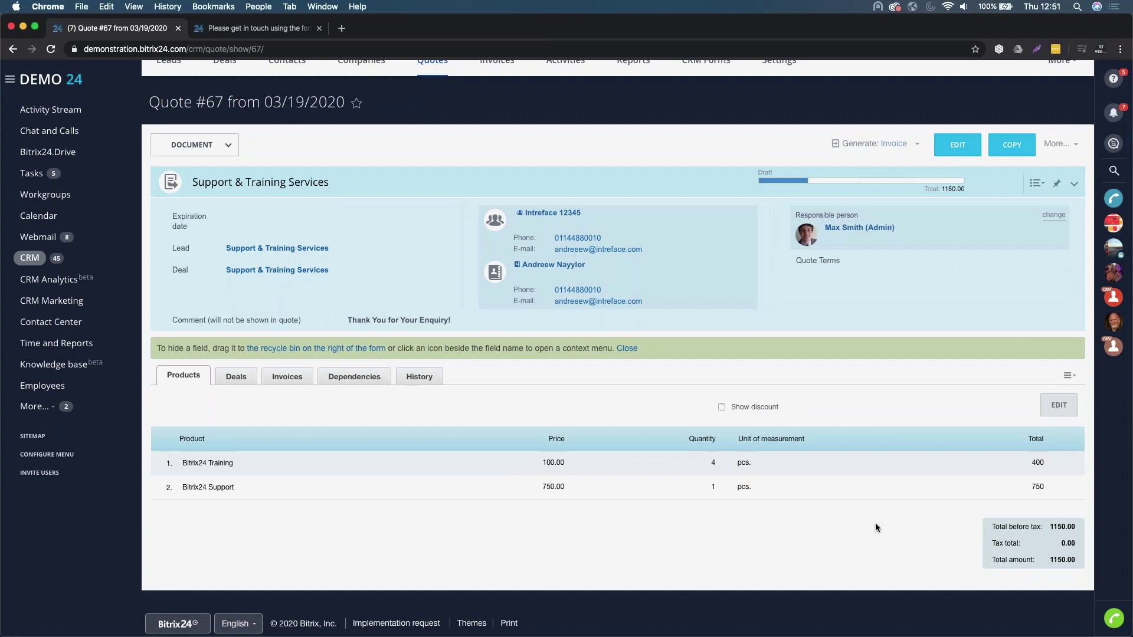
scroll(689, 392, up, 2)
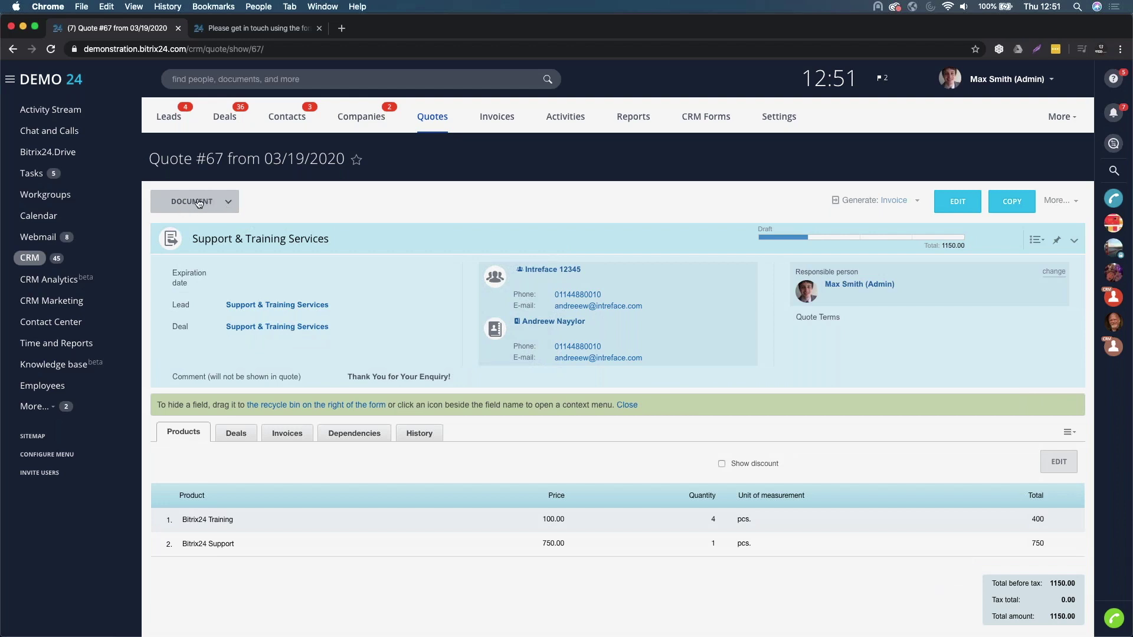
click(230, 203)
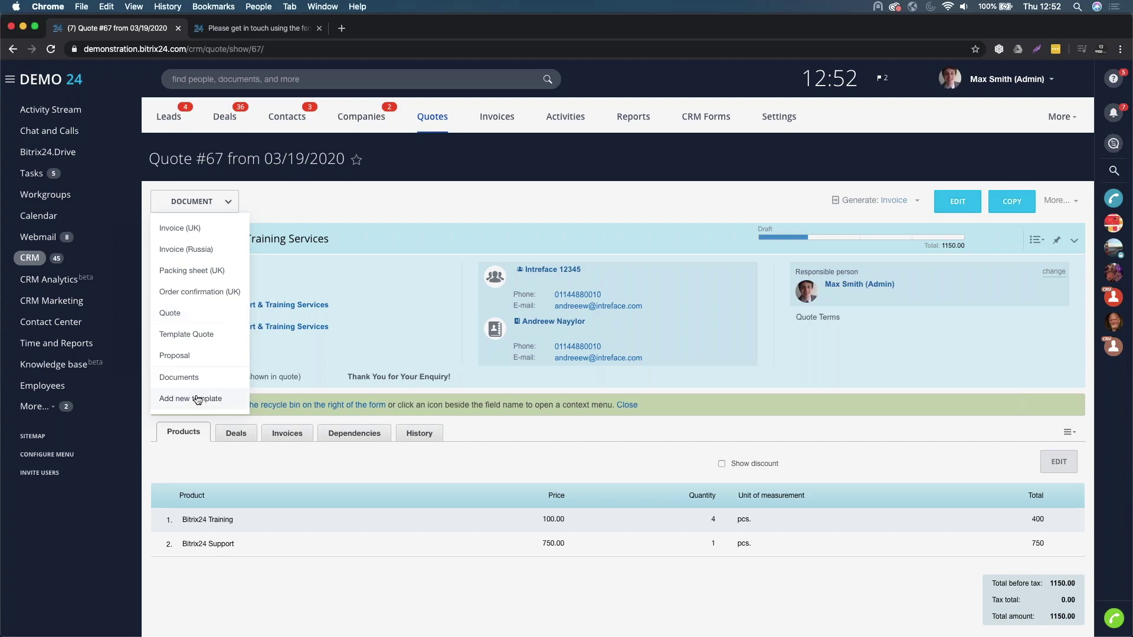
- Open the document templates list and download the Template Quote .docx
click(198, 399)
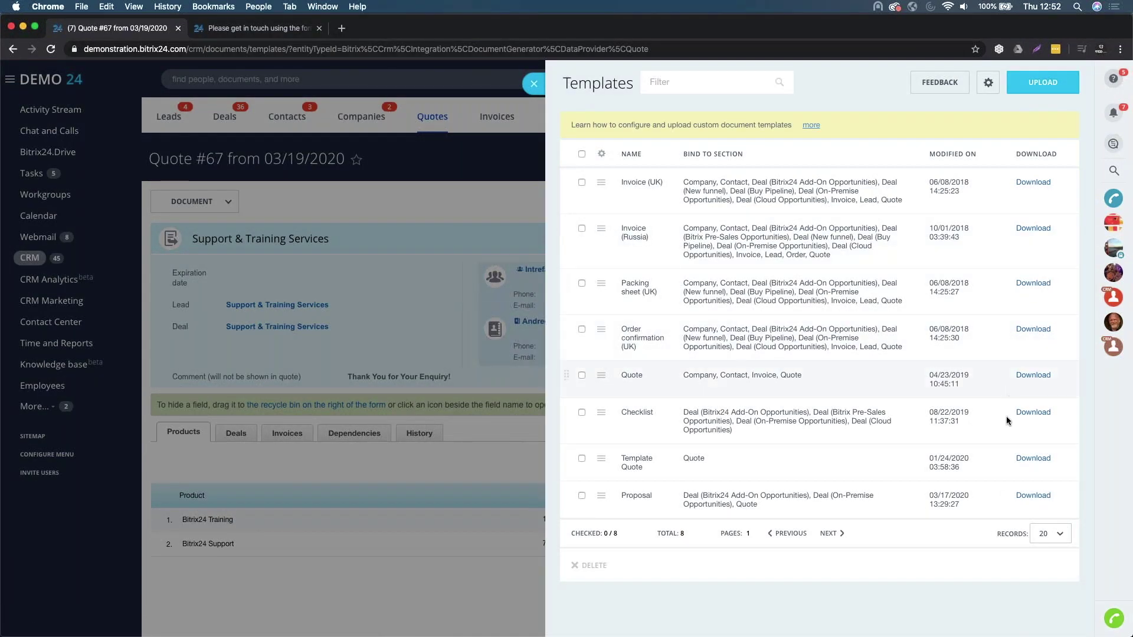
click(1039, 461)
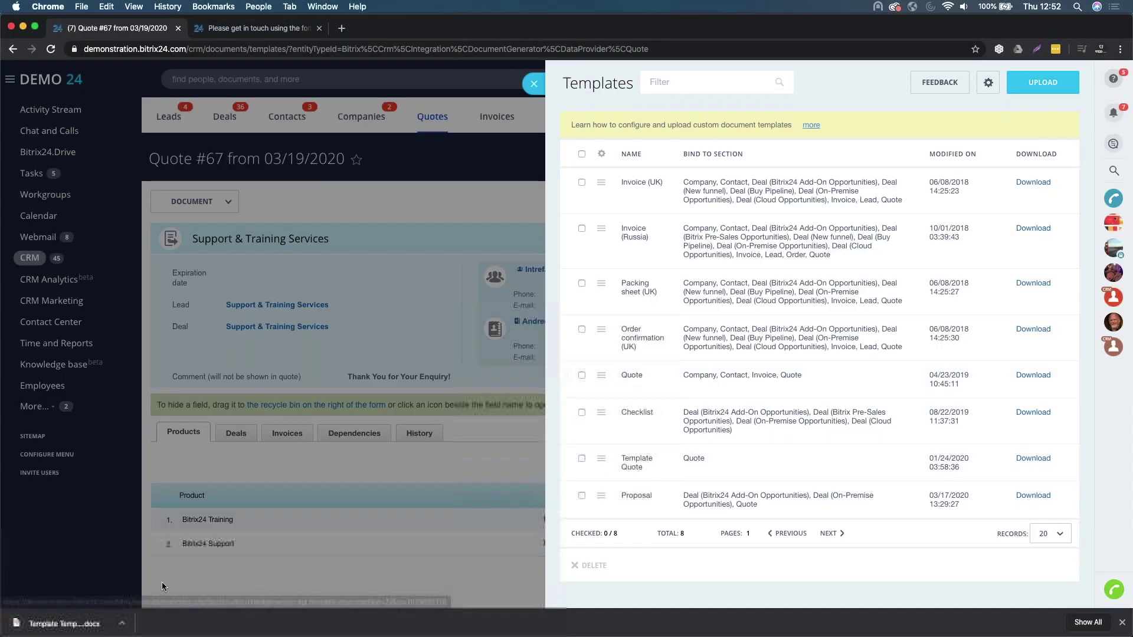
- Open Template Quote in Pages, inspect the Quote Terms placeholder, then close the document
click(86, 625)
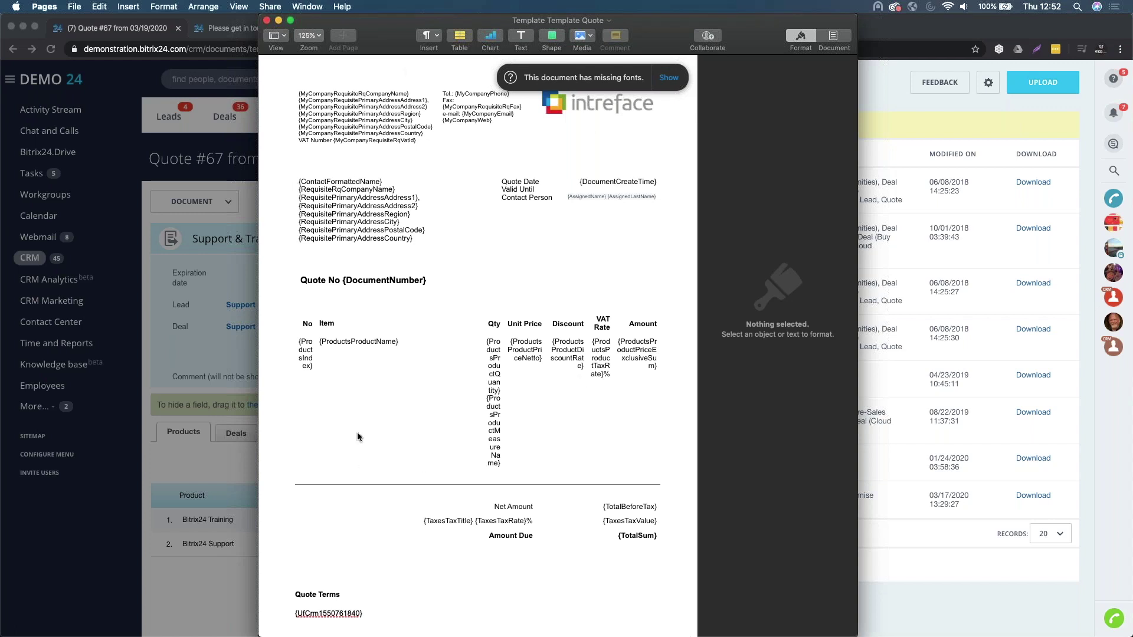
mouse_move(366, 615)
mouse_down()
mouse_move(295, 613)
mouse_move(358, 602)
mouse_up()
click(375, 603)
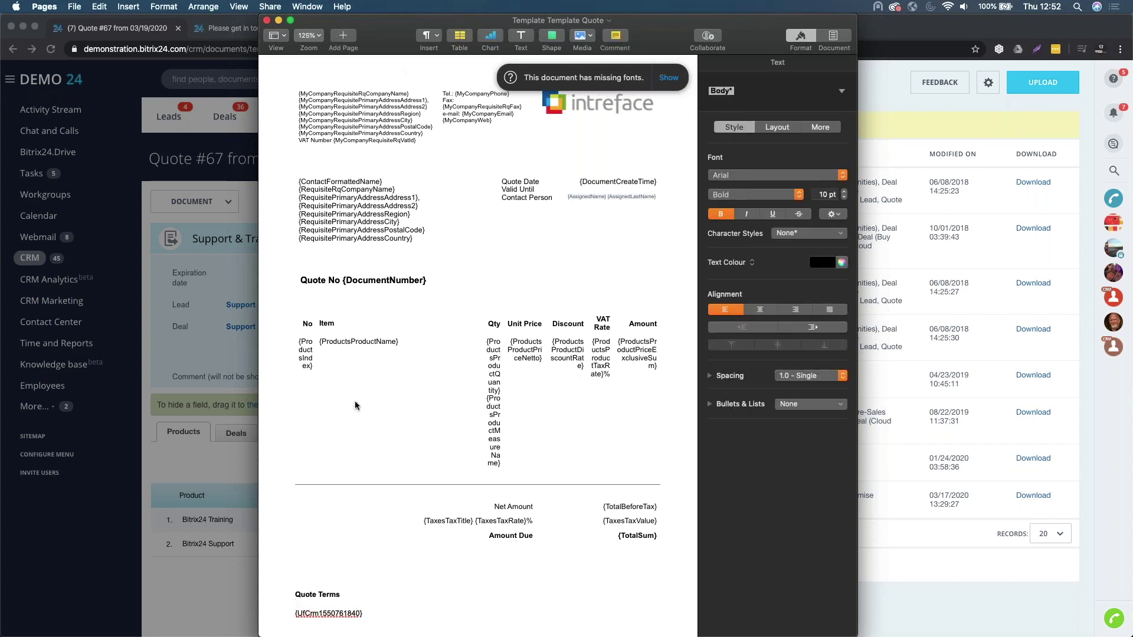
click(267, 20)
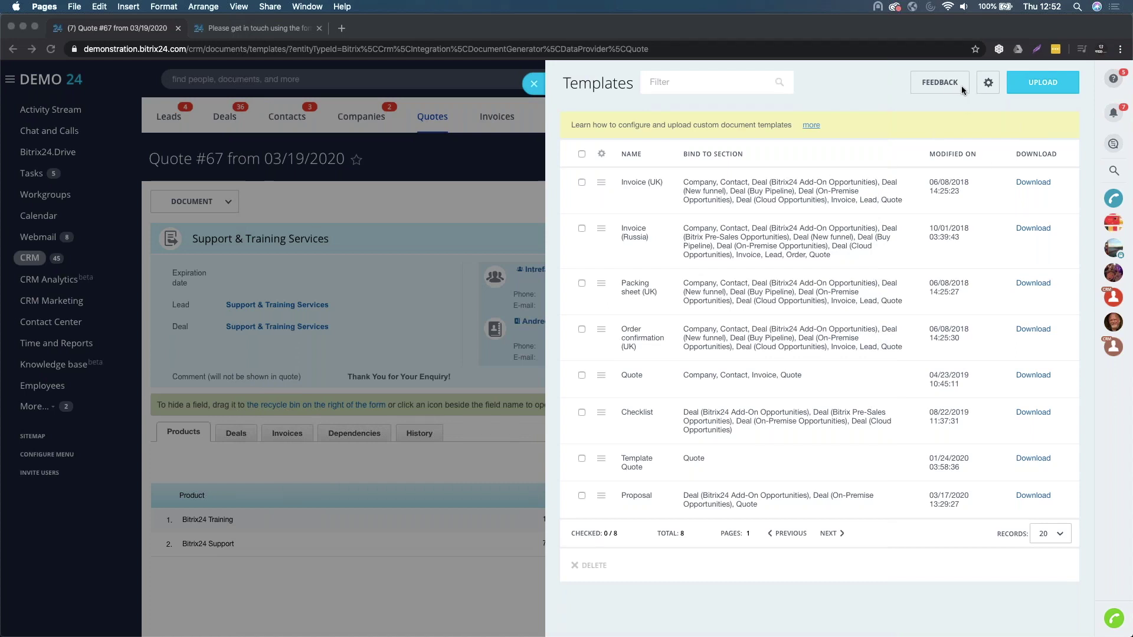
- Copy the {QuoteNumber} field code from the template Fields list and close the template panels
click(980, 83)
click(988, 83)
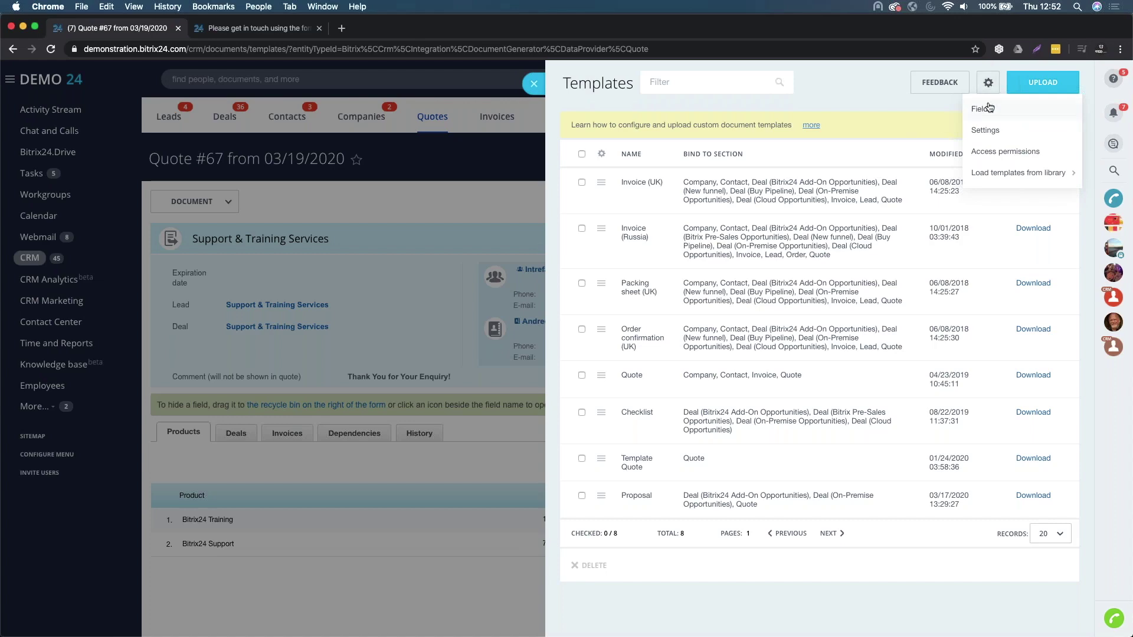
click(989, 108)
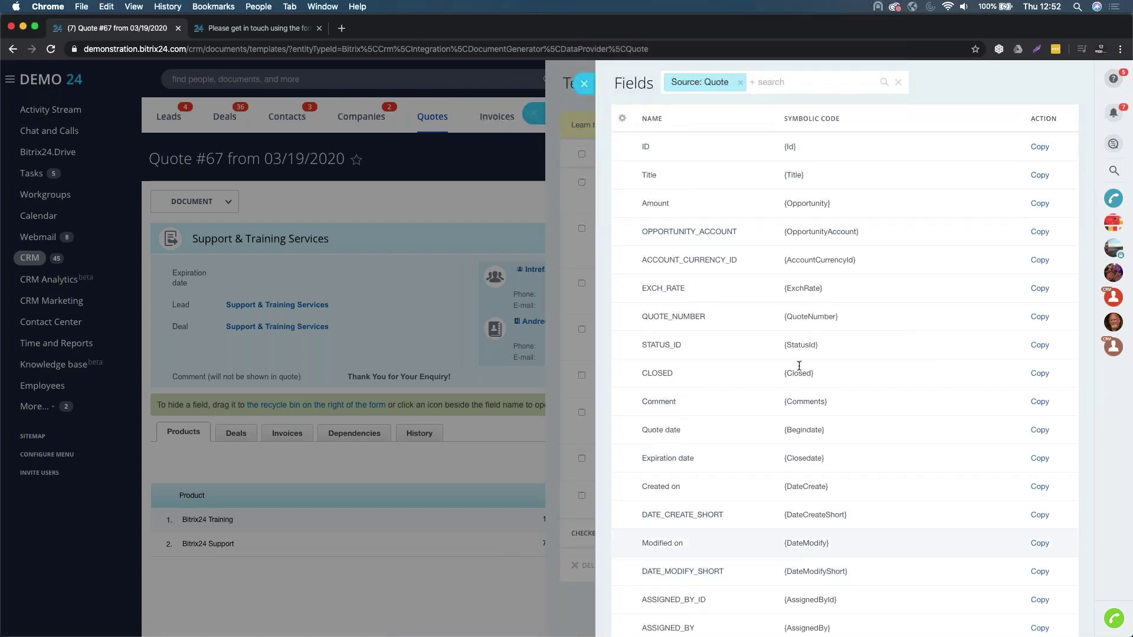
scroll(799, 543, down, 5)
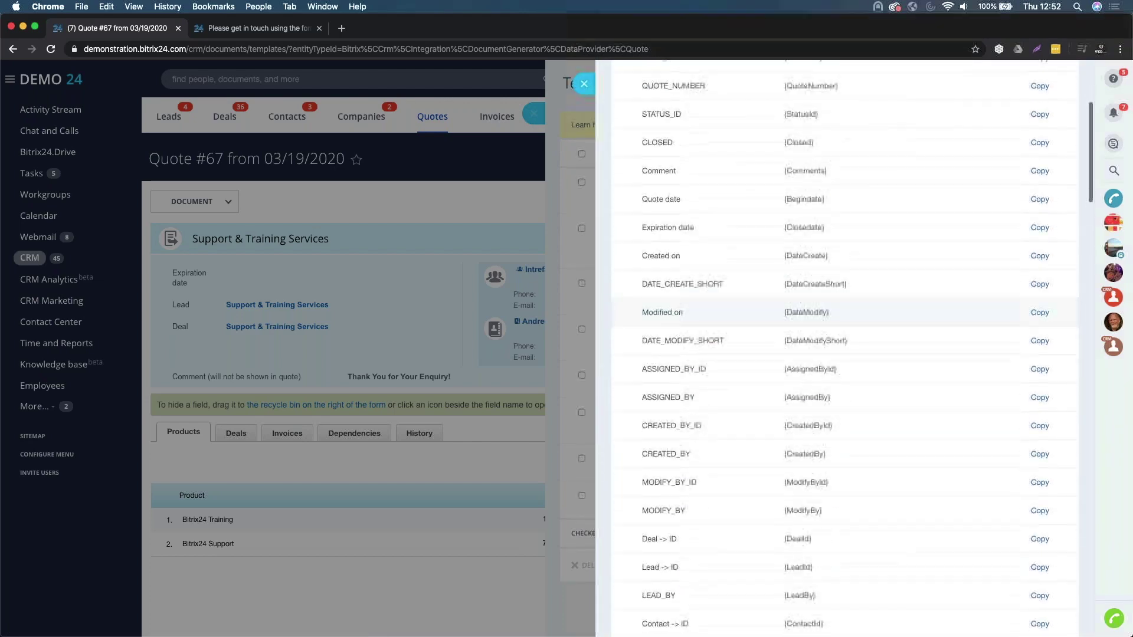
scroll(801, 70, up, 5)
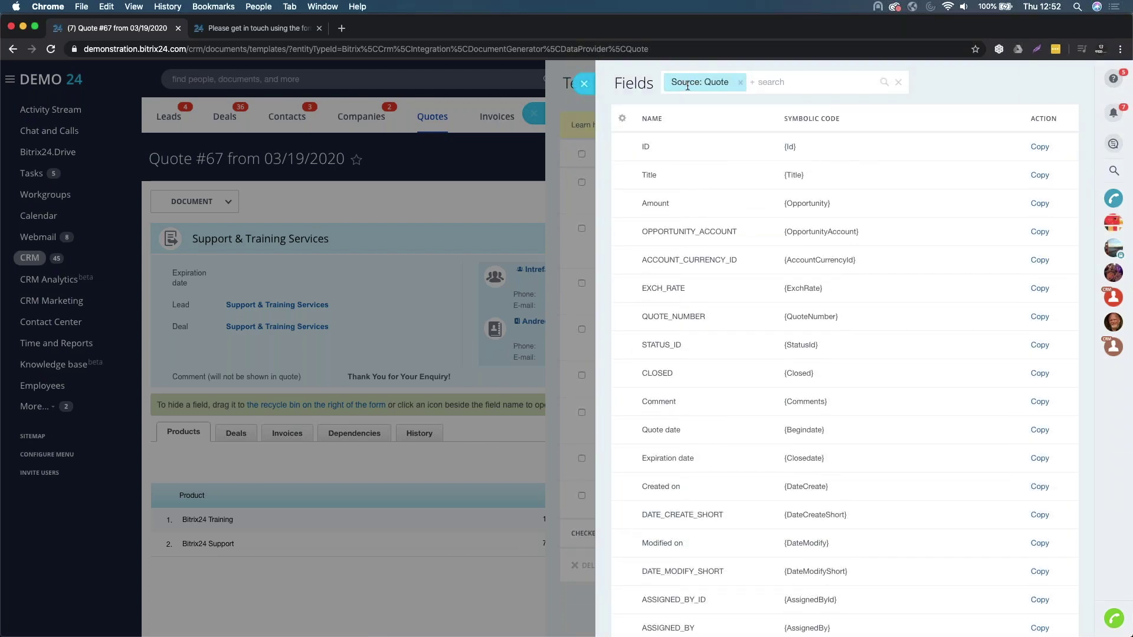
click(1038, 321)
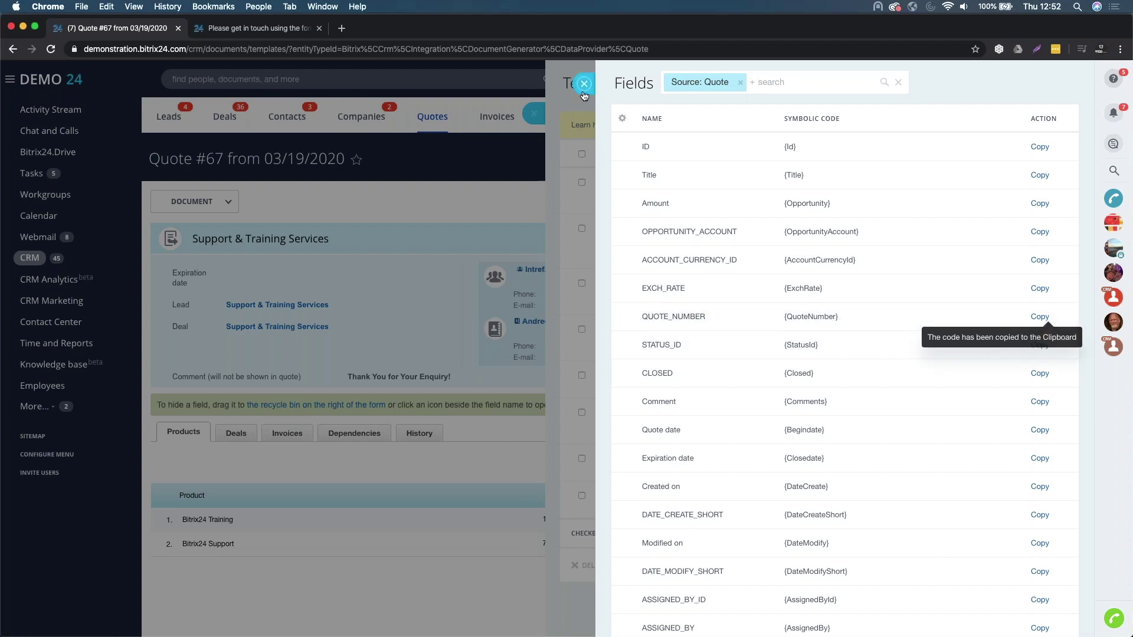
click(584, 84)
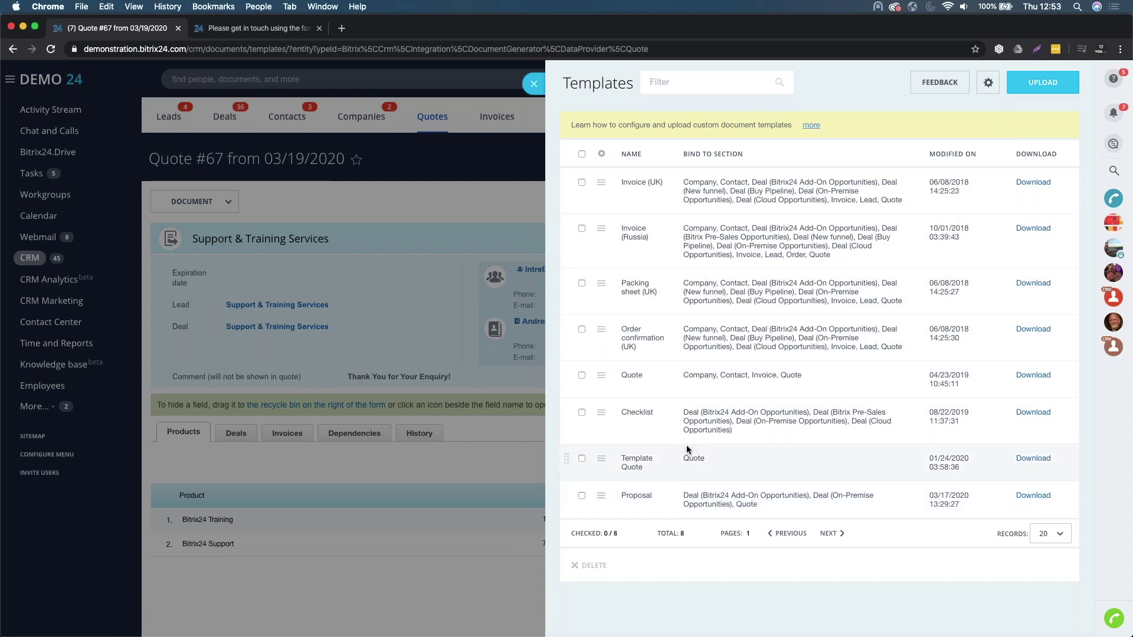
click(429, 207)
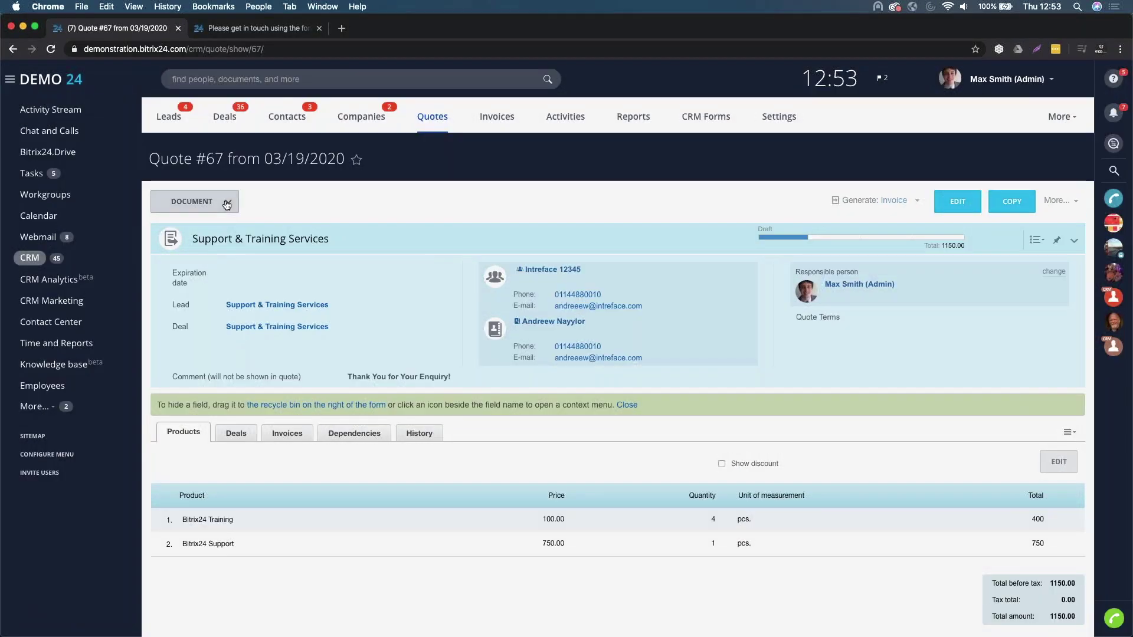
- Generate Quote 25 and e-mail it to the contact only, using the Standard Quote message
click(200, 201)
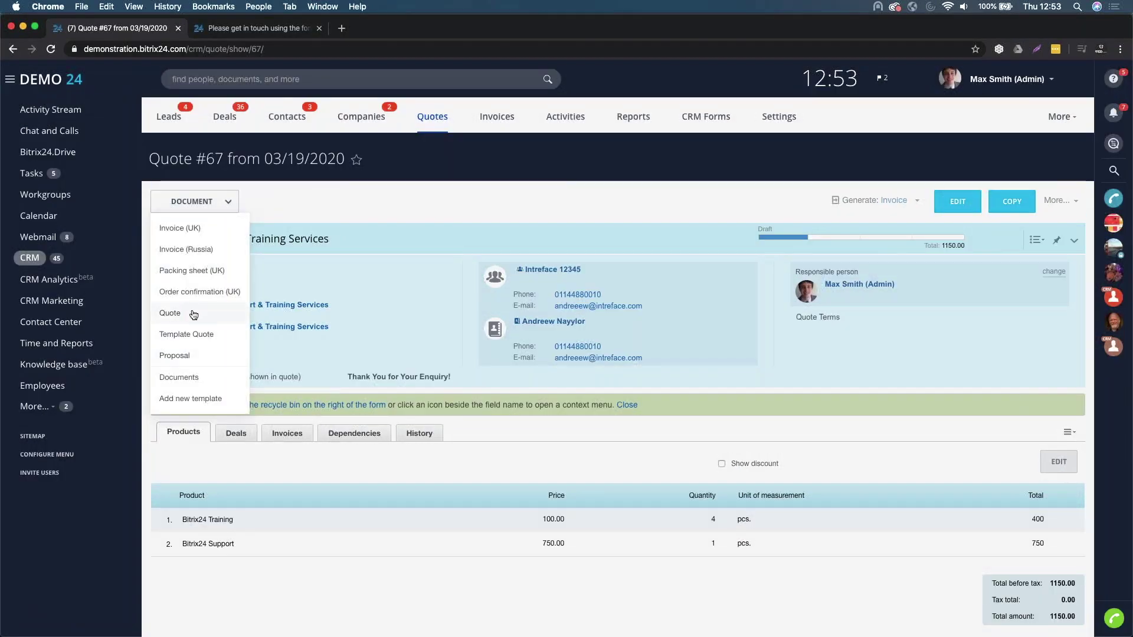
click(198, 313)
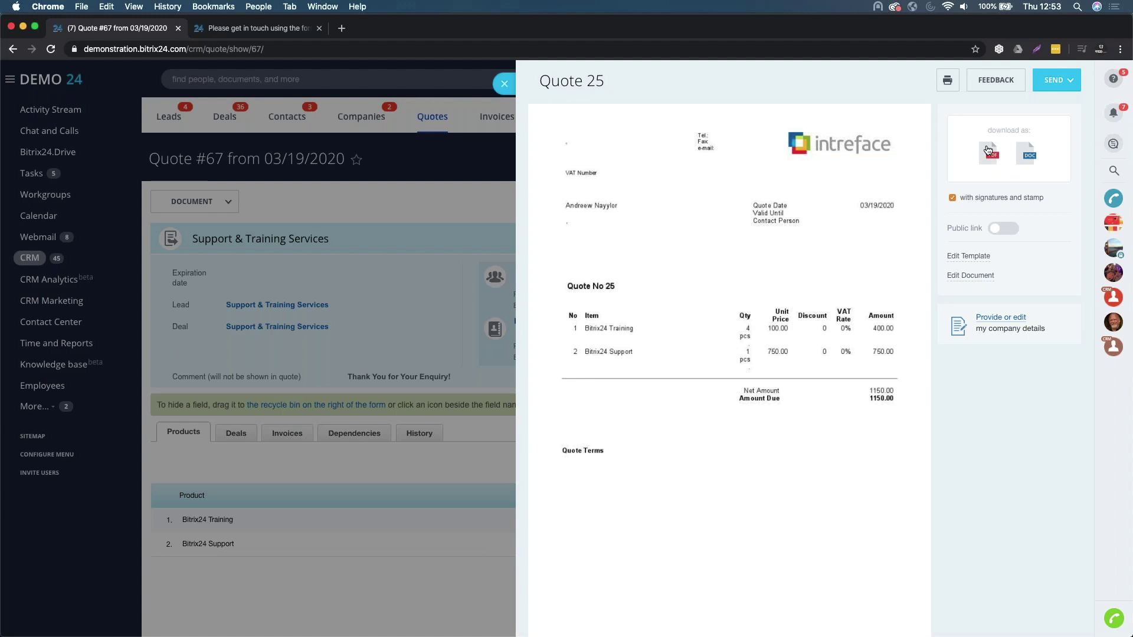
click(1065, 81)
click(1059, 108)
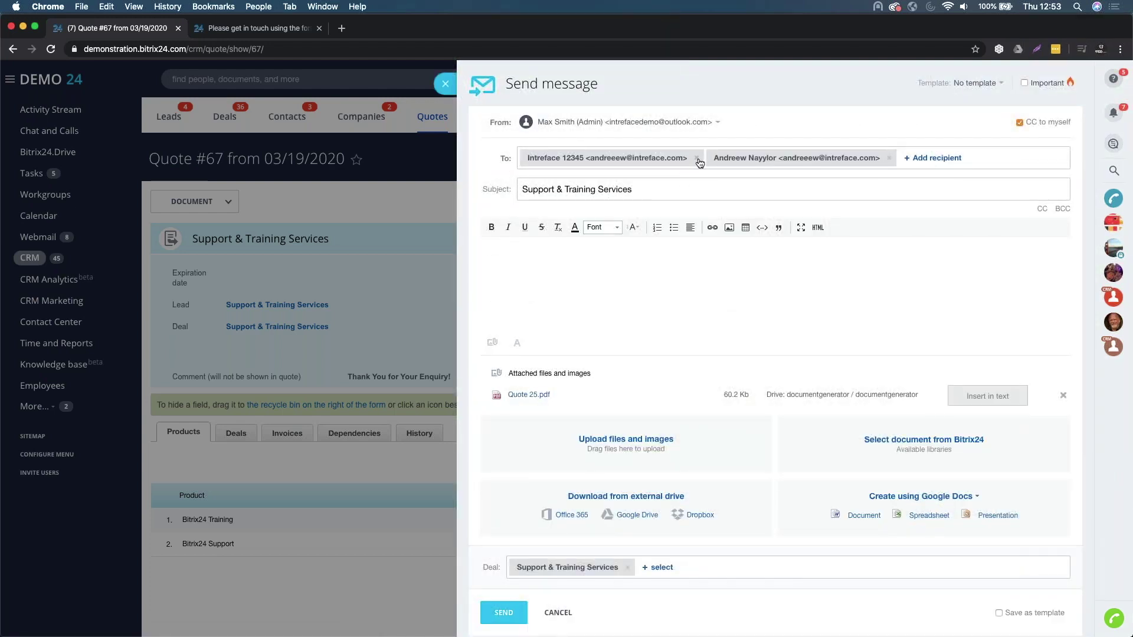
click(697, 158)
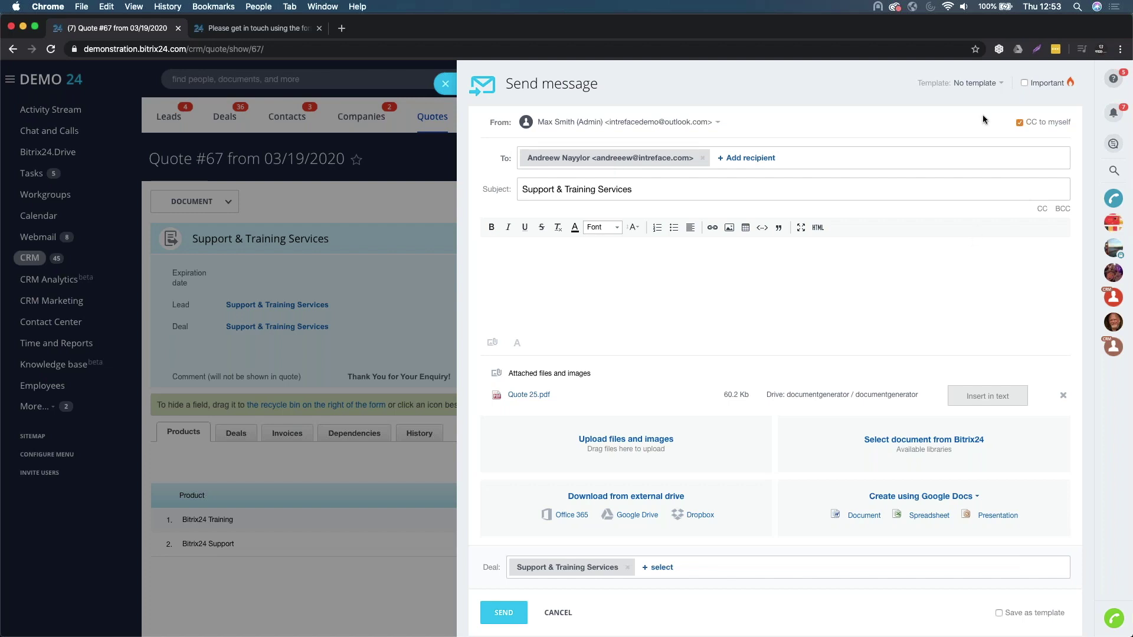
click(980, 86)
click(985, 134)
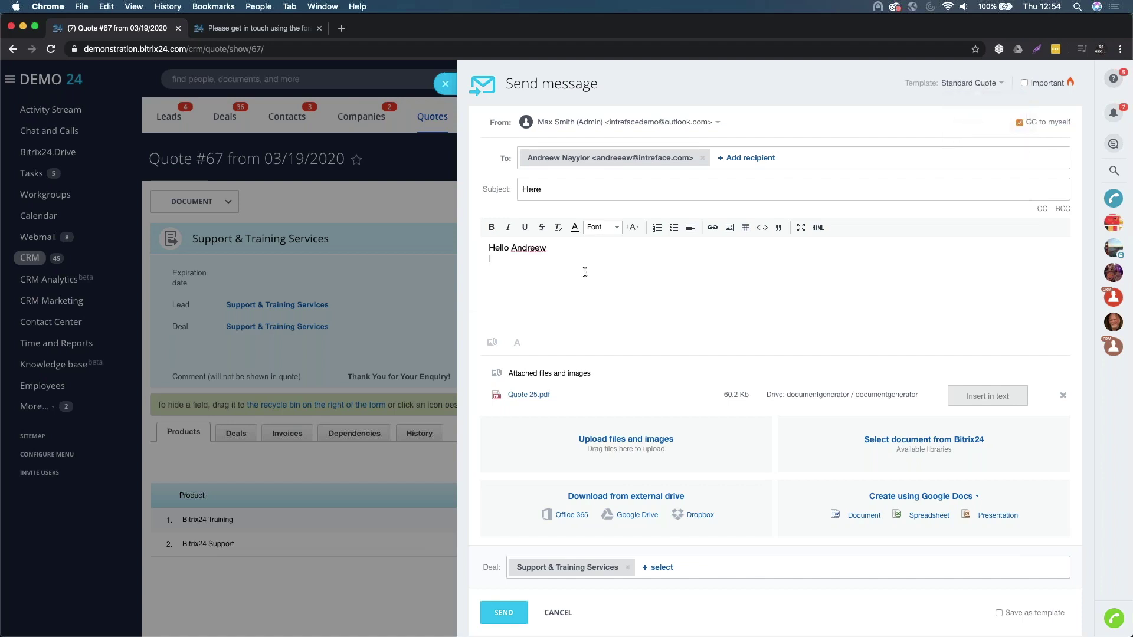
click(503, 612)
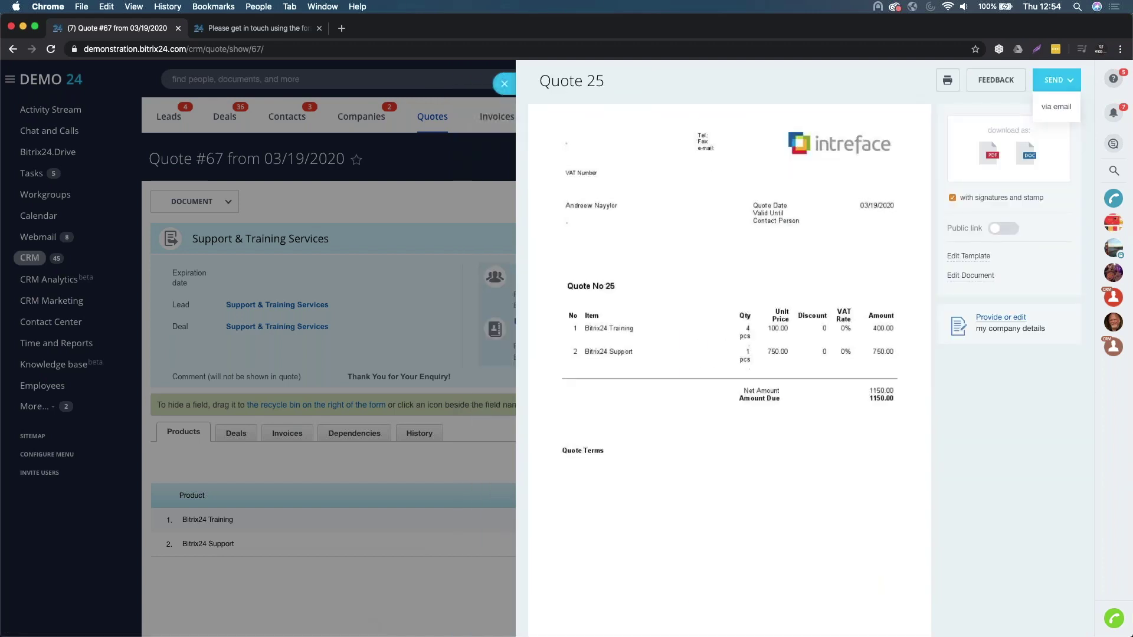
click(505, 82)
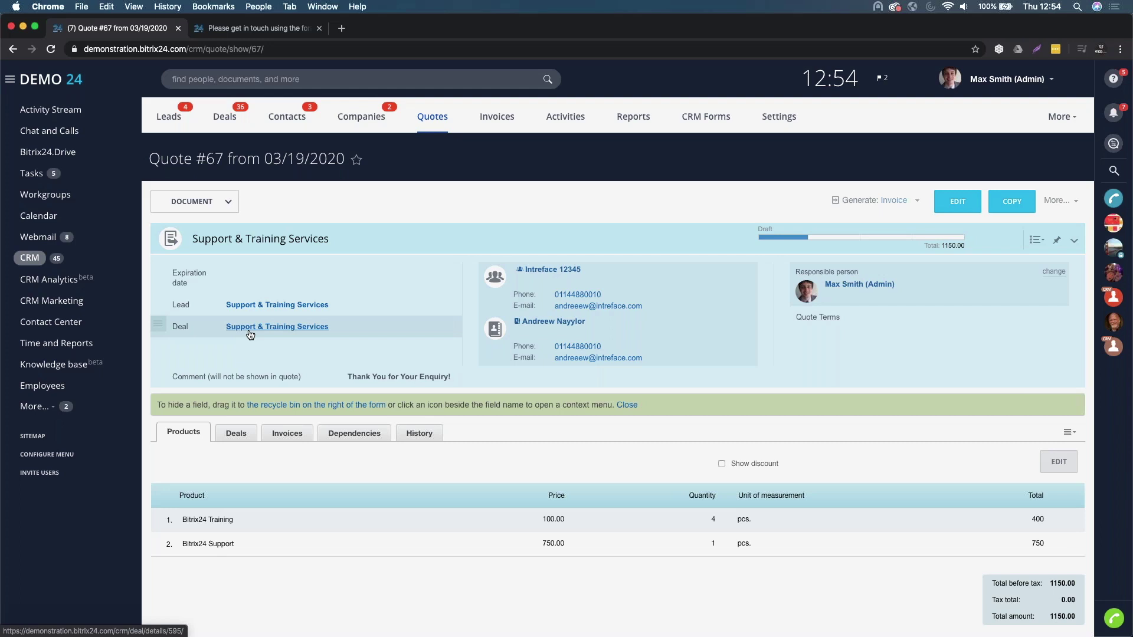
- Mark Quote #67 as Sent to client and briefly view the Intreface 12345 company record
click(835, 239)
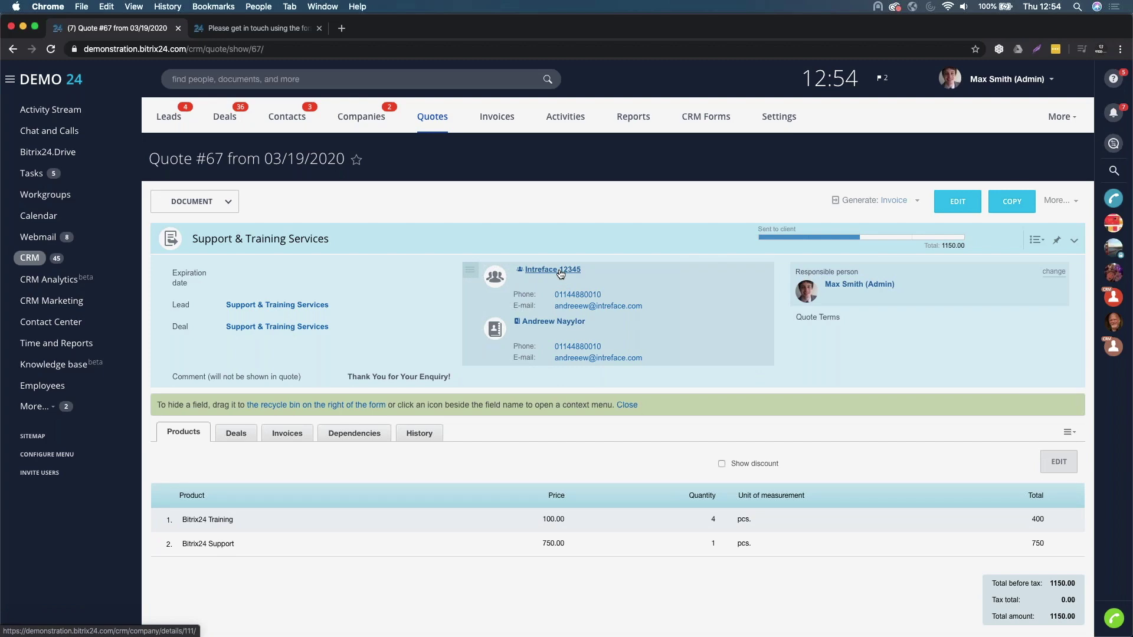
click(560, 270)
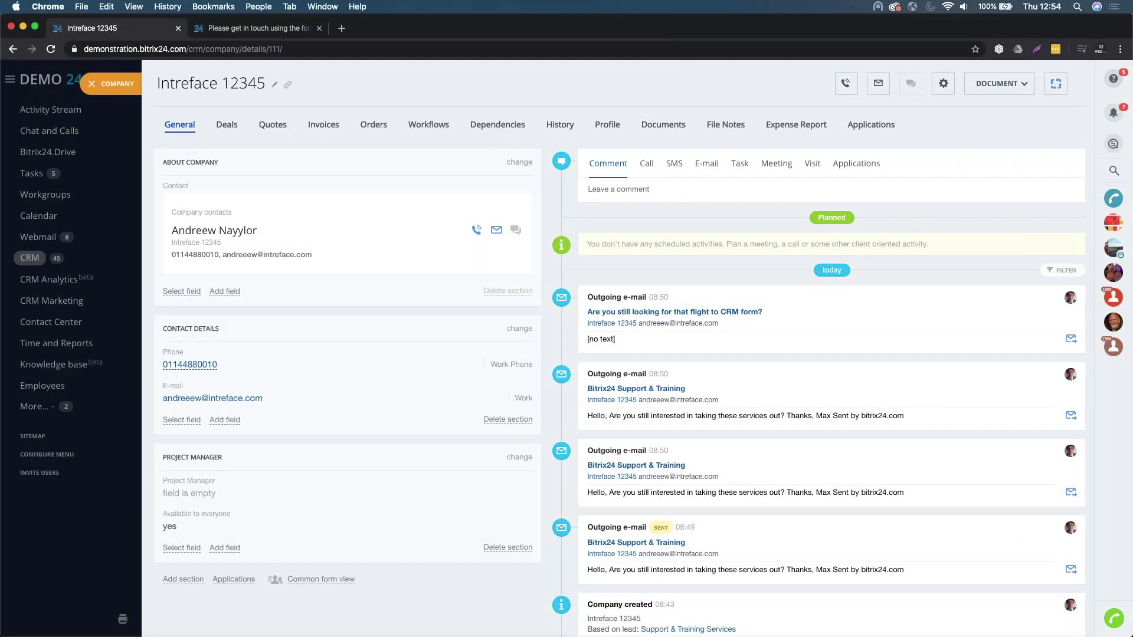
click(92, 83)
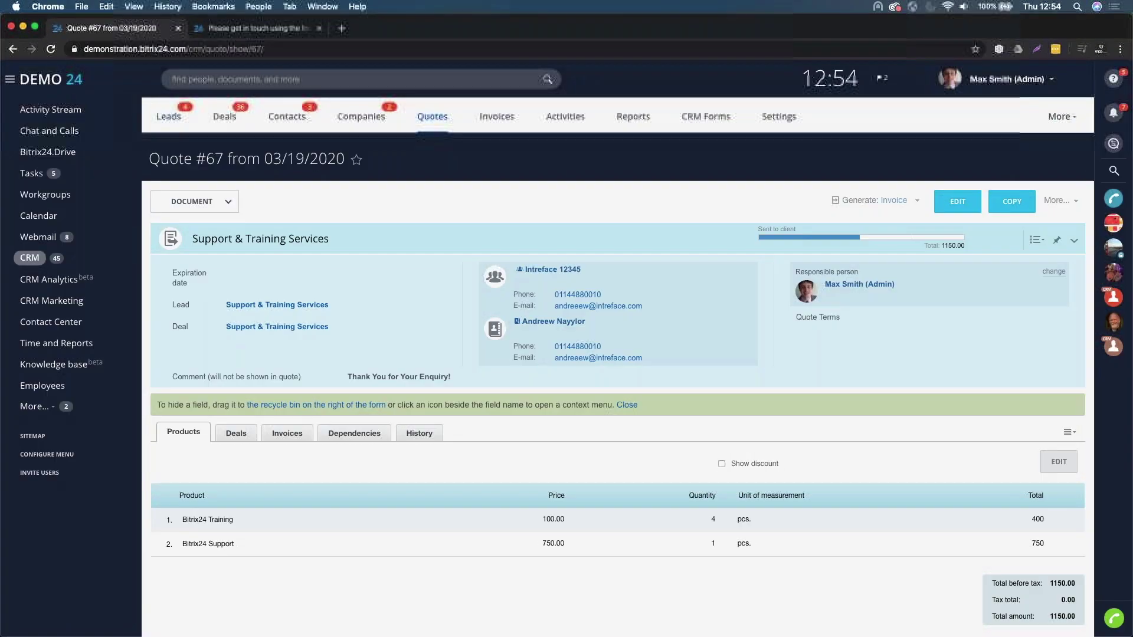
- Search Companies for 'Intreface 12345' and open its record to review the e-mail timeline
click(379, 118)
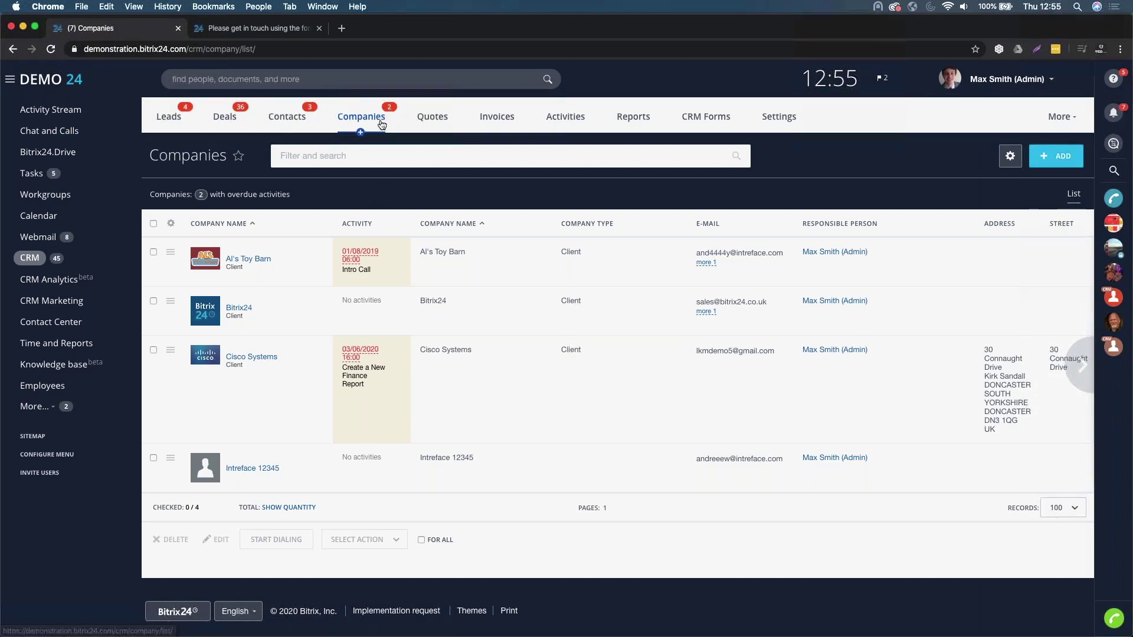
click(370, 154)
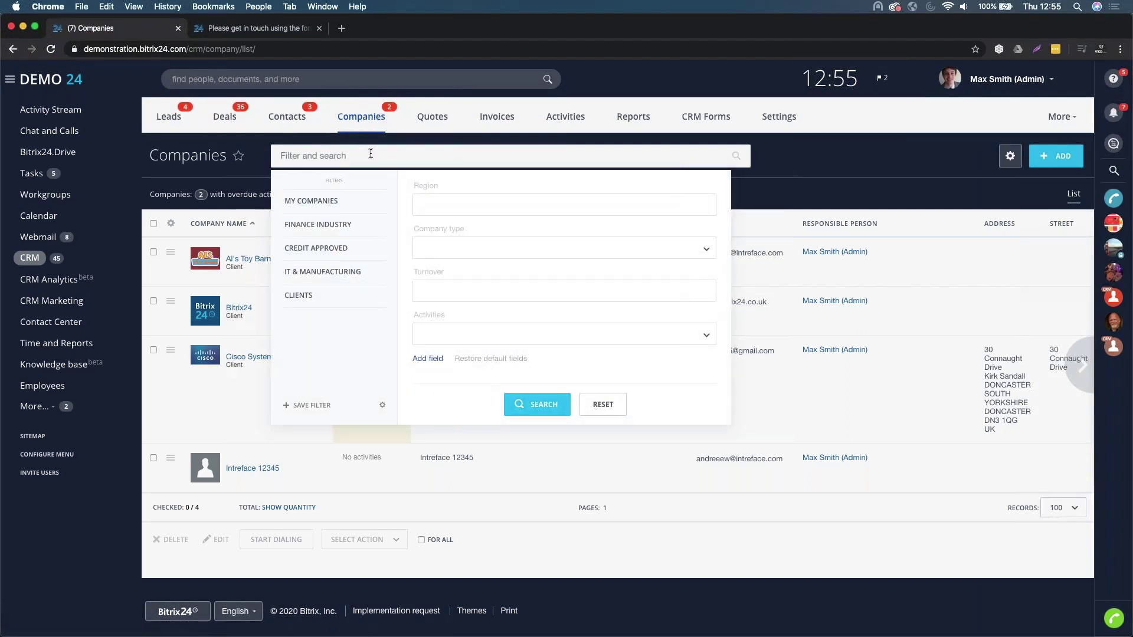
text(Intreface 12345)
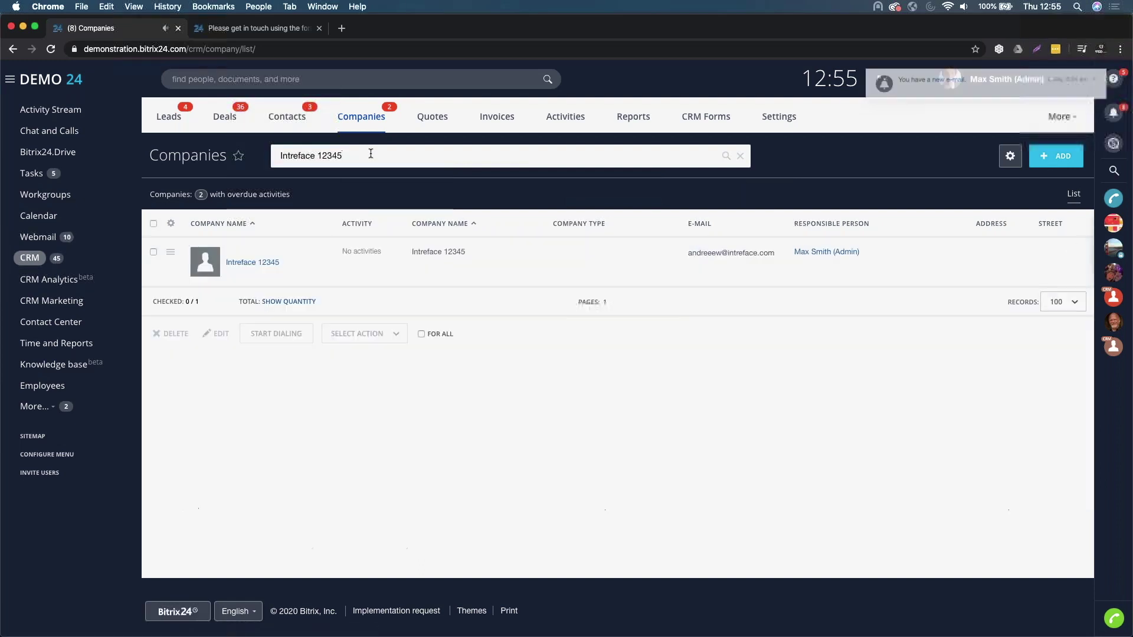
click(252, 261)
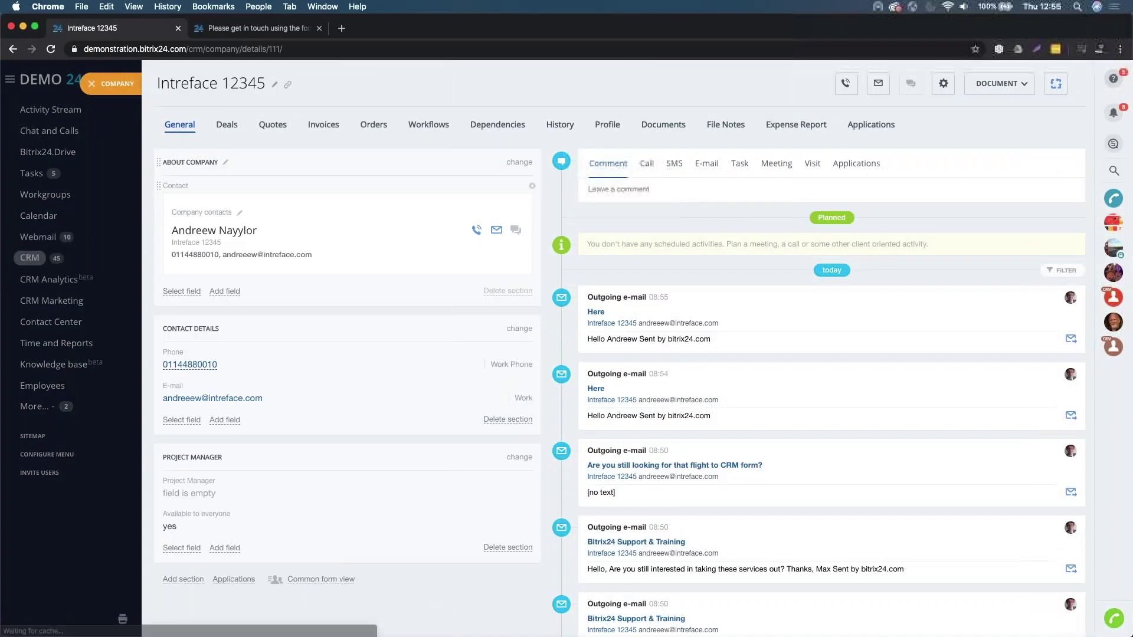
scroll(775, 512, down, 5)
scroll(775, 512, up, 5)
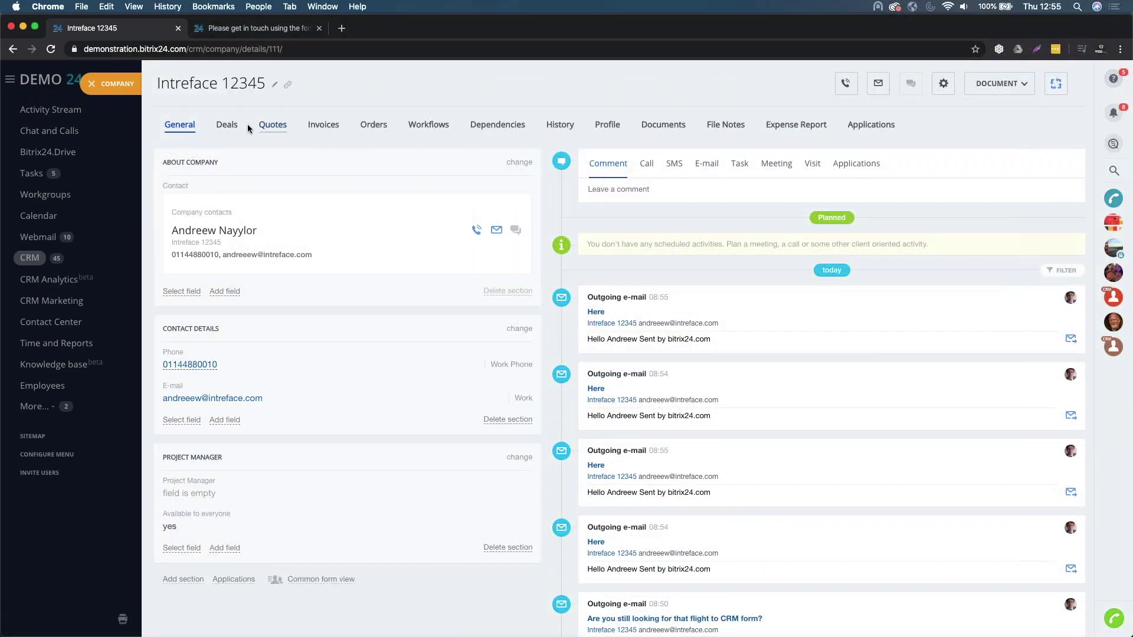
- In the company's Quotes tab, advance Quote 67 to Being reviewed by client
click(234, 131)
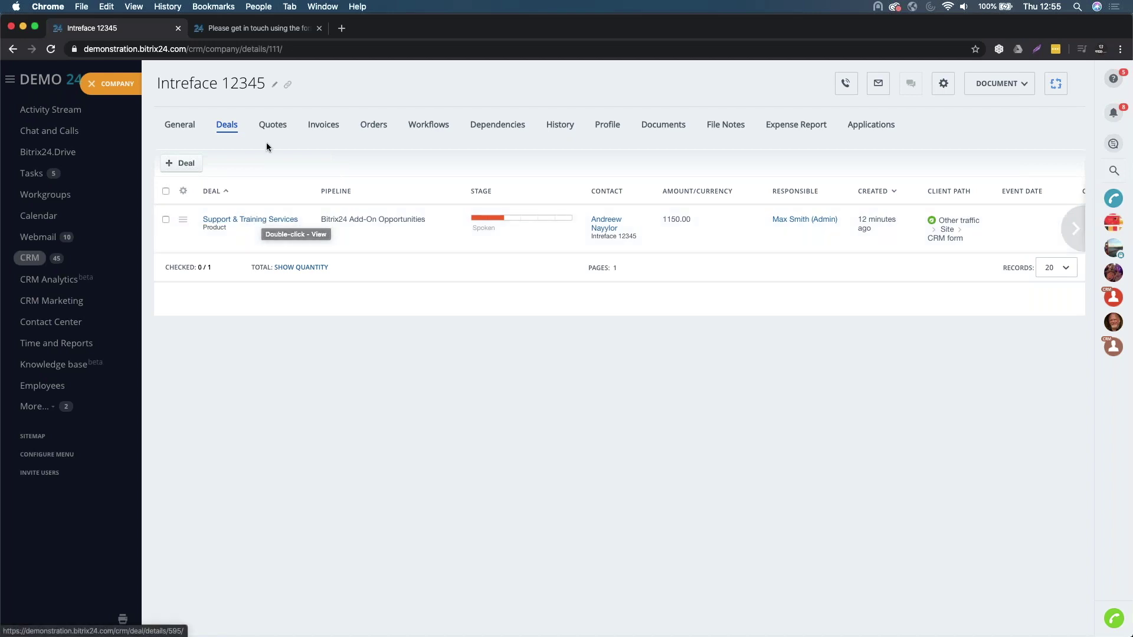
click(270, 126)
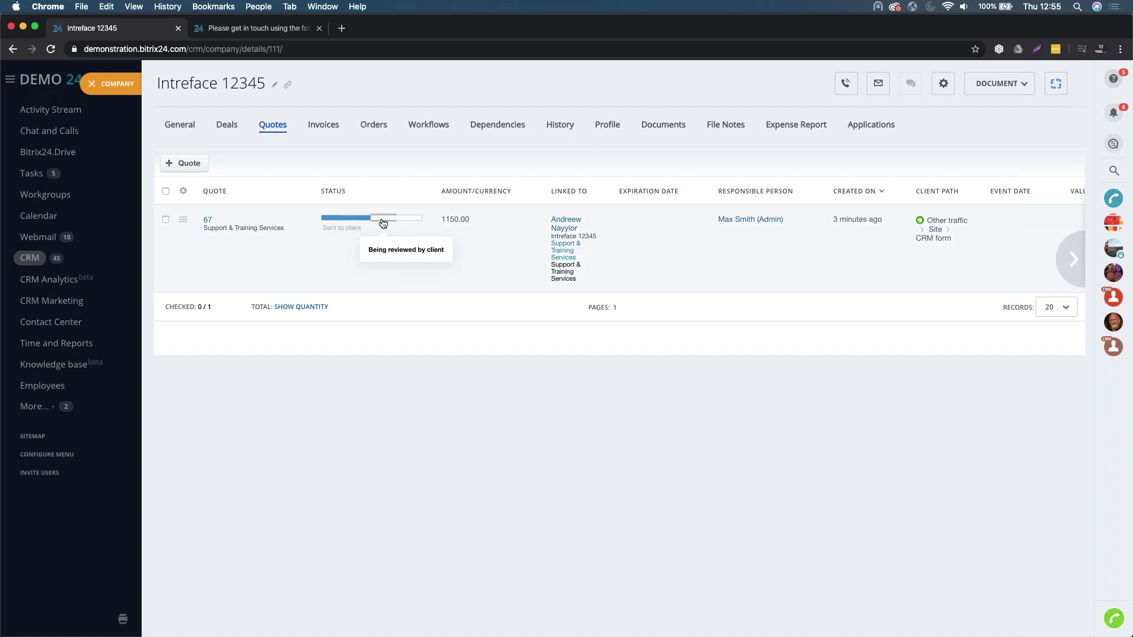
click(383, 219)
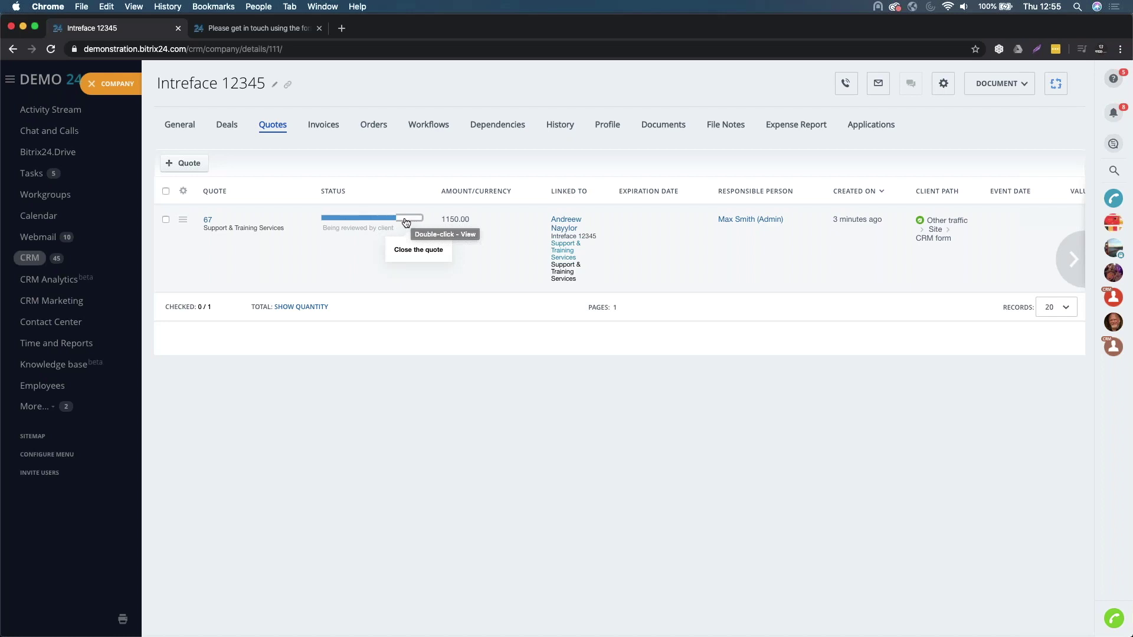
- Close Quote 67 as Approved and open the Support & Training Services deal
click(406, 222)
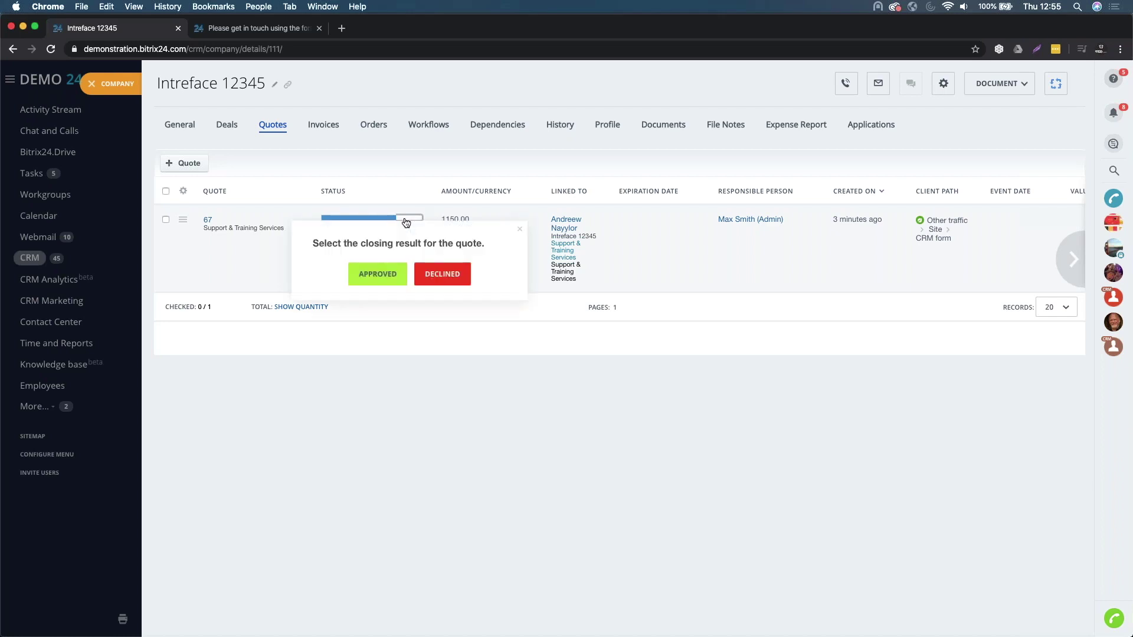
click(381, 274)
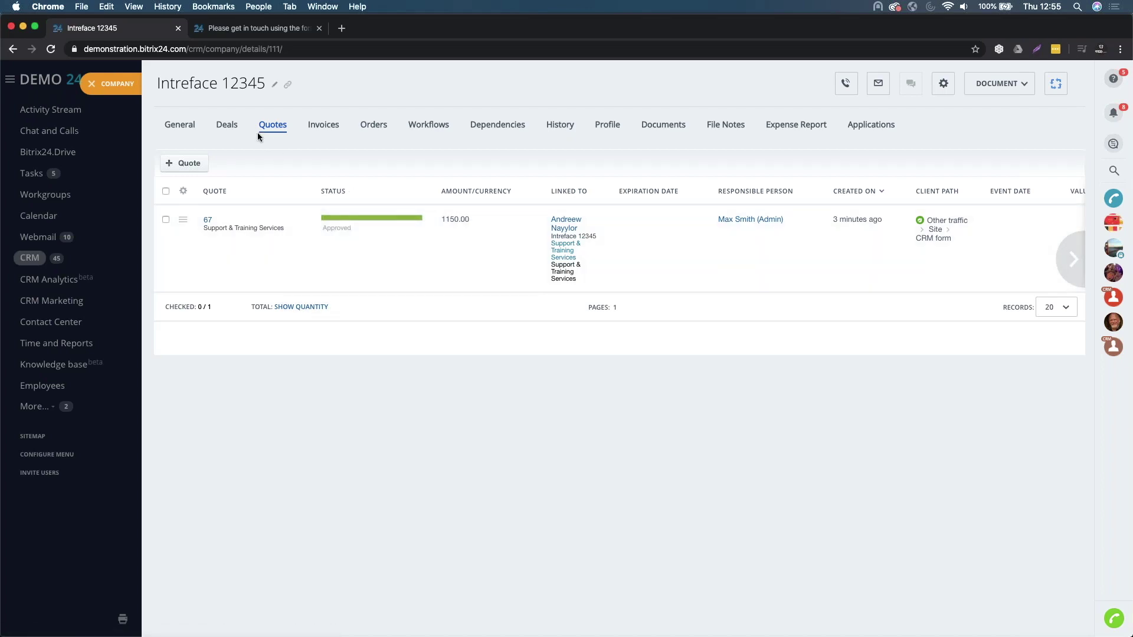
click(230, 125)
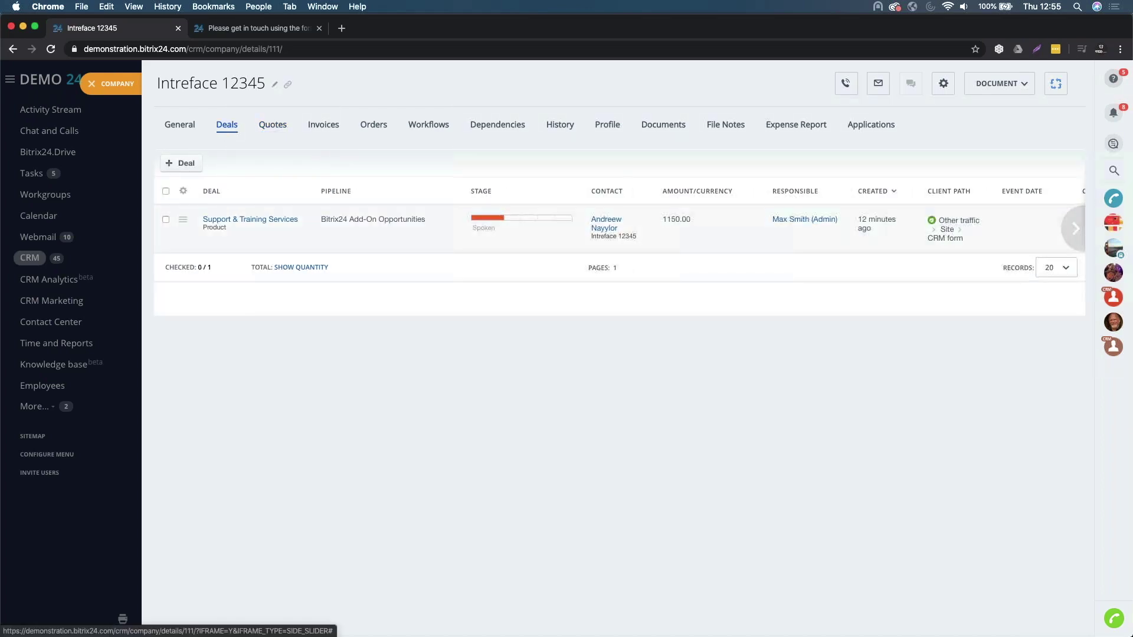
click(249, 220)
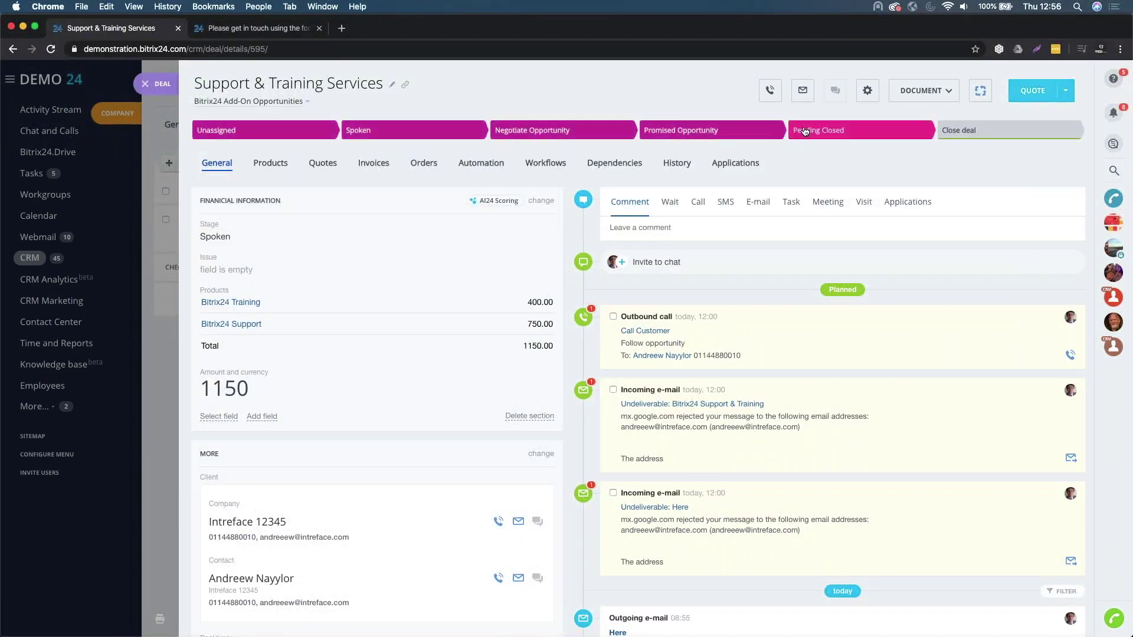
- Move the deal to Pending Closed with Issue 'No issues', then start an invoice from it
click(809, 132)
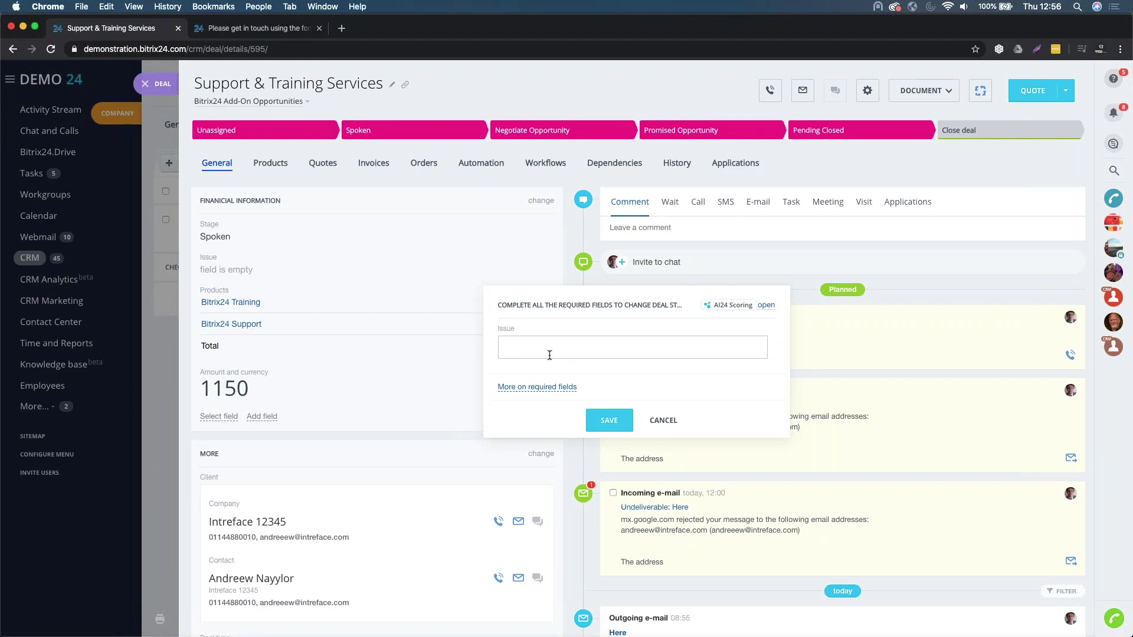
click(610, 422)
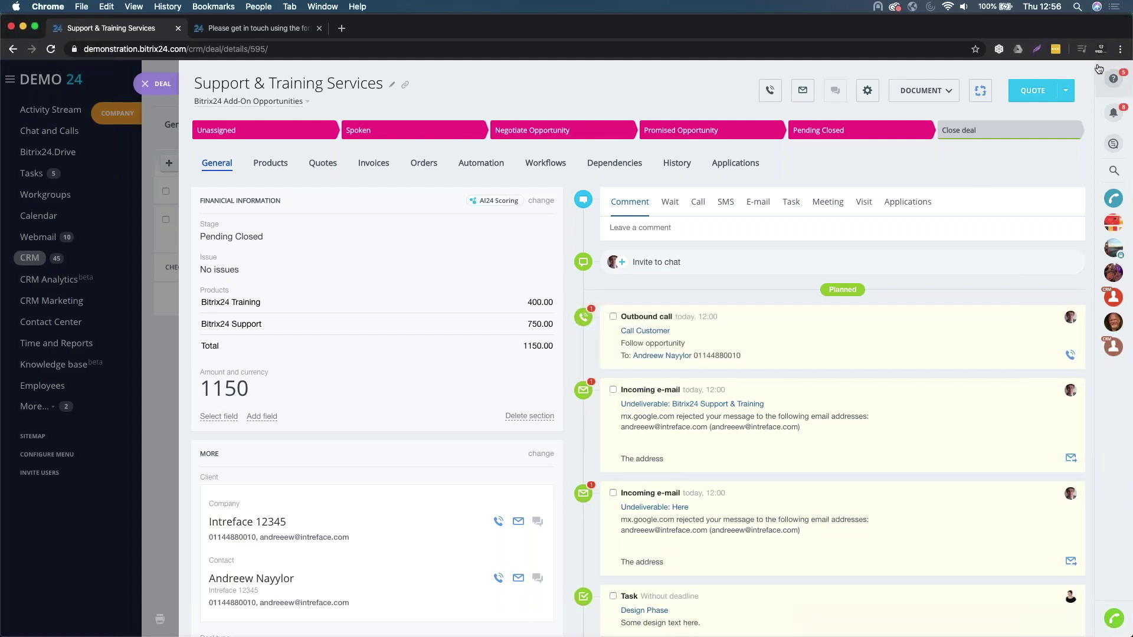
click(1068, 90)
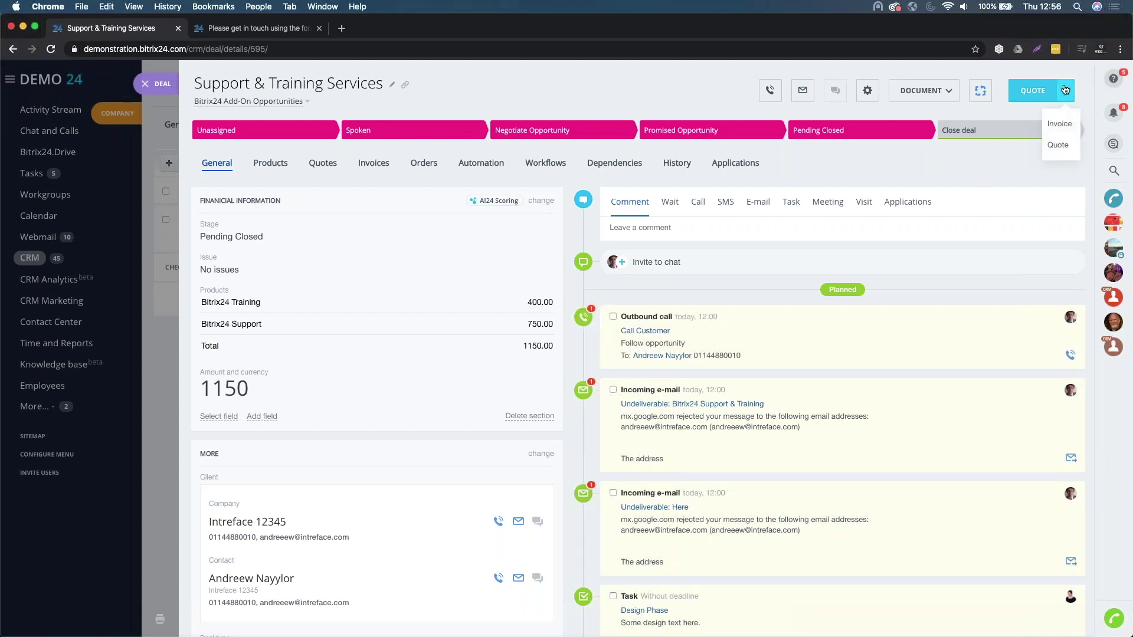
click(1057, 125)
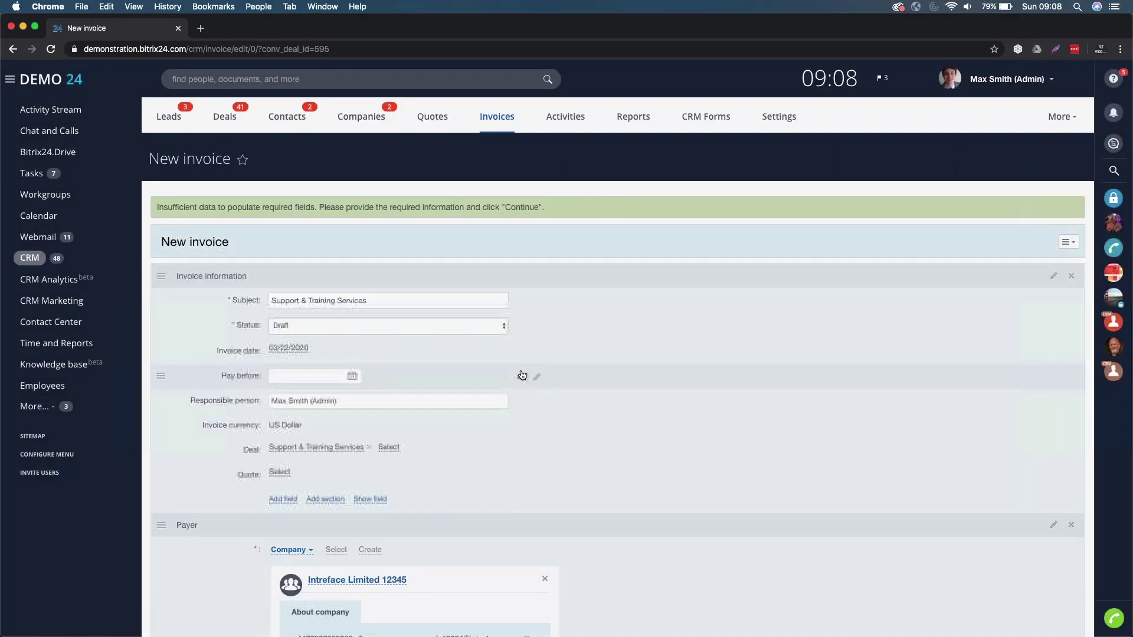
- Set the invoice's Pay before date to 03/31/2020
scroll(501, 407, down, 1)
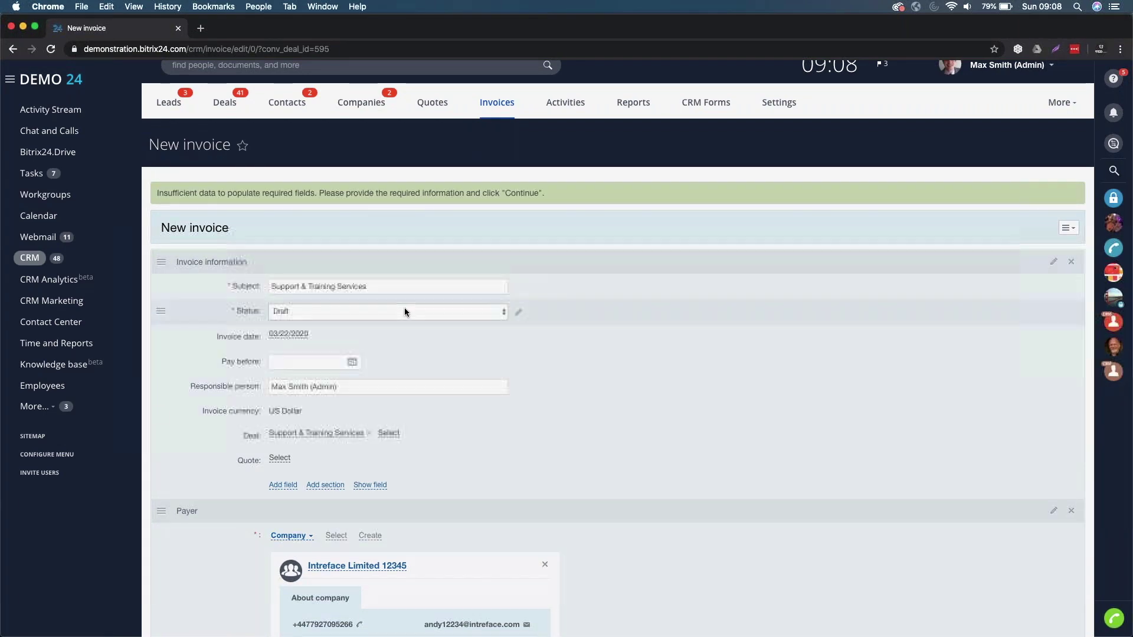
scroll(404, 307, down, 2)
scroll(288, 253, down, 1)
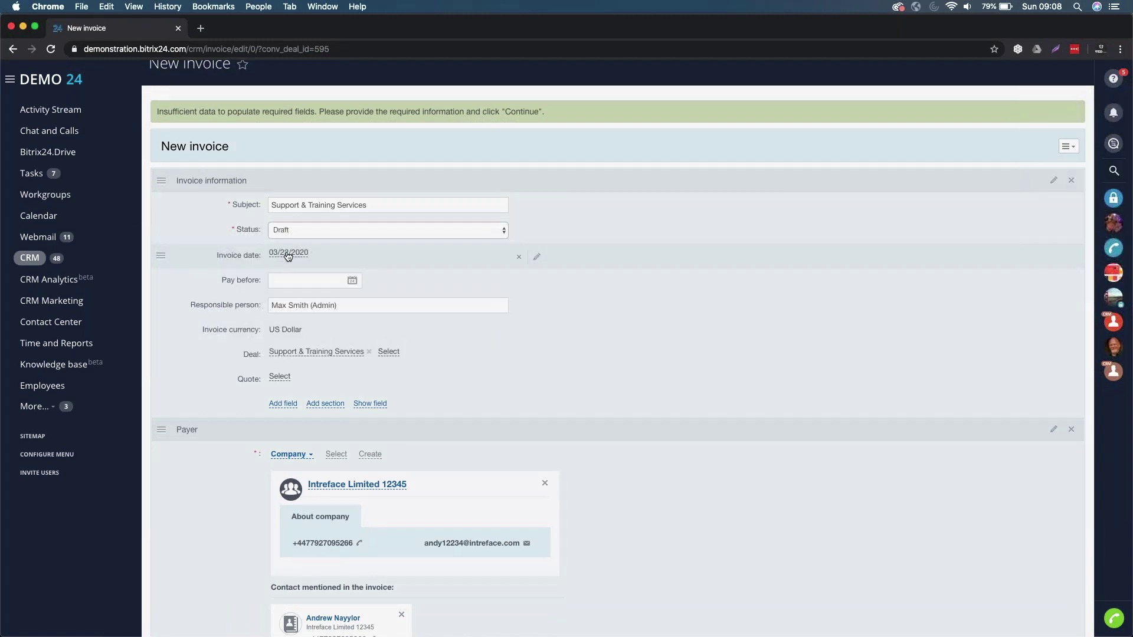
click(352, 281)
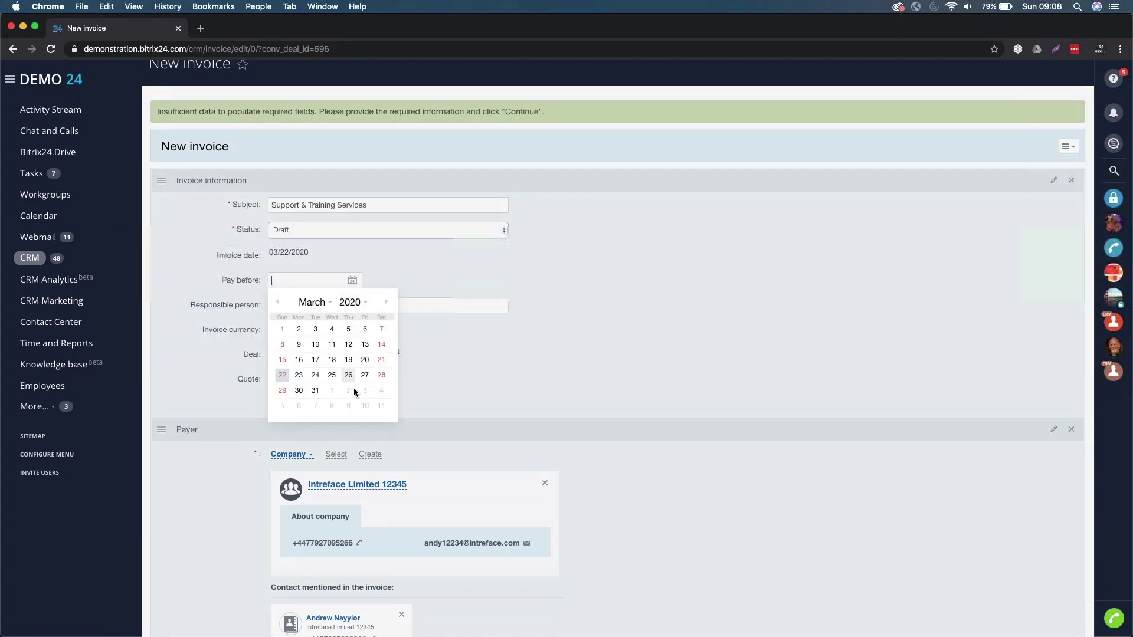
click(316, 391)
- Set the invoice Location to LONDON by searching 'LOND'
scroll(487, 378, down, 4)
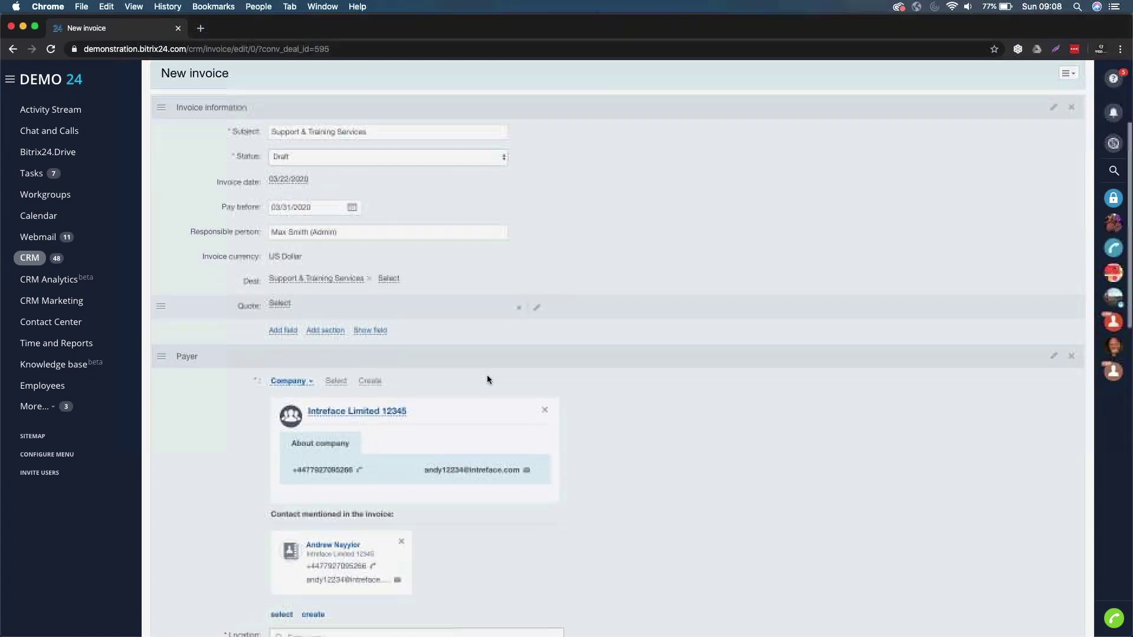
scroll(487, 374, down, 1)
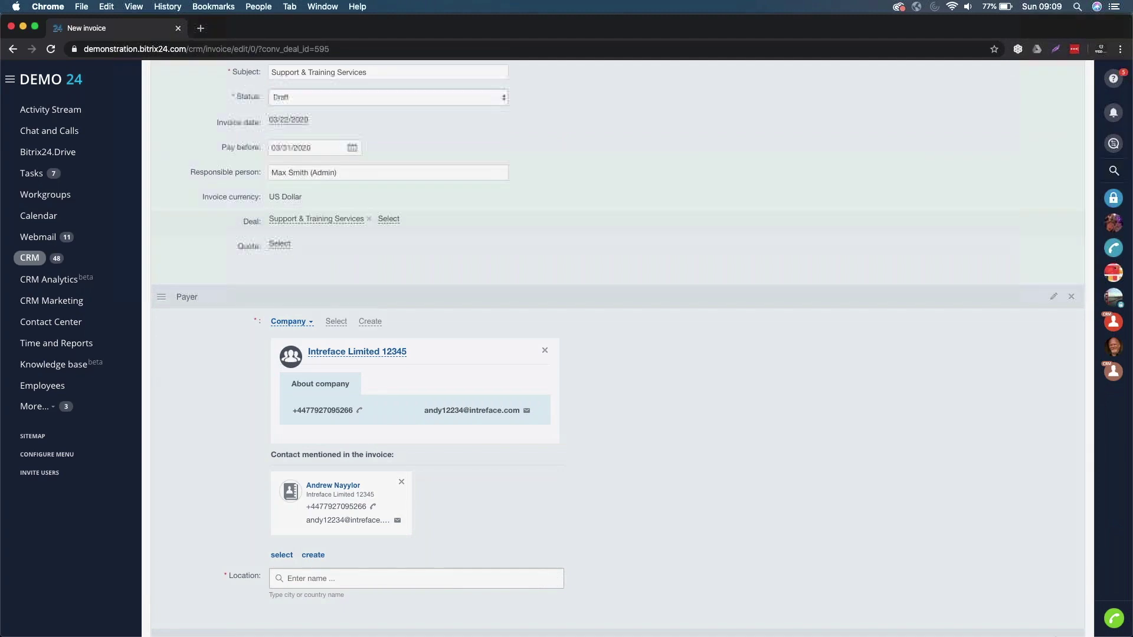
scroll(386, 345, down, 1)
scroll(387, 345, down, 5)
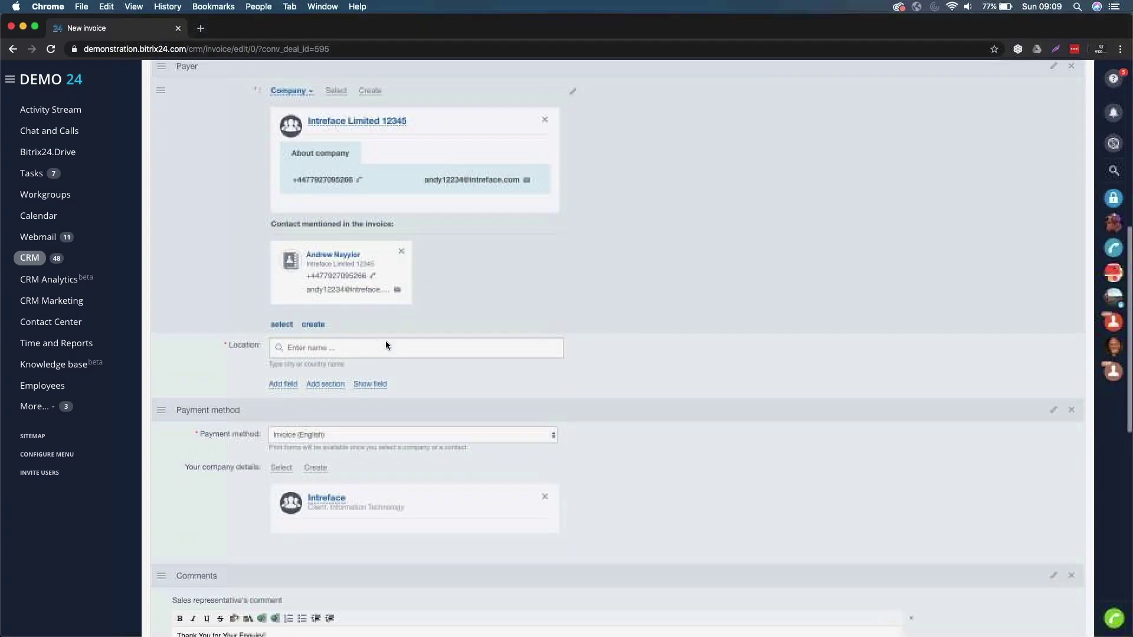
scroll(386, 345, up, 1)
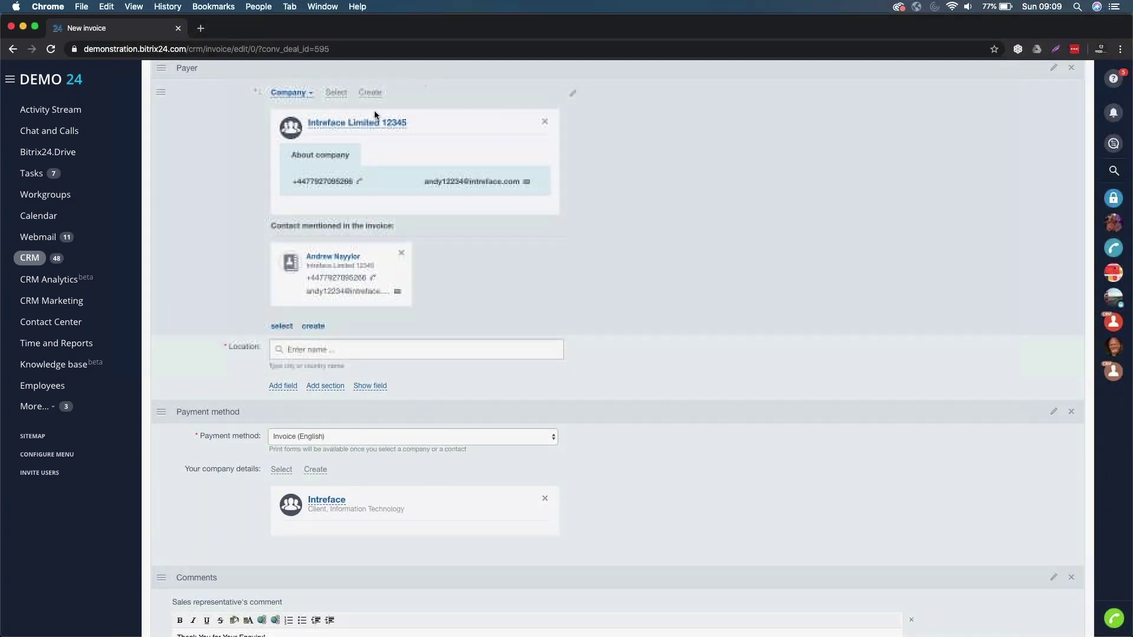
scroll(287, 310, down, 1)
click(287, 310)
text(LOND)
click(302, 333)
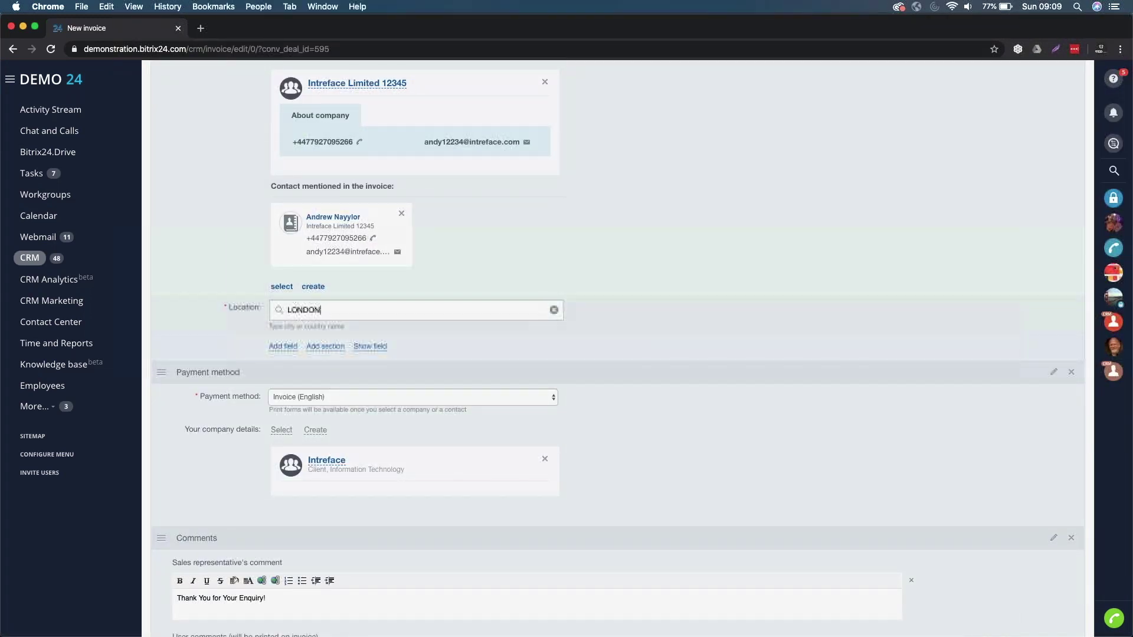
- Save the invoice, creating draft Invoice #25 for $1,150.00 with both products
scroll(447, 381, down, 3)
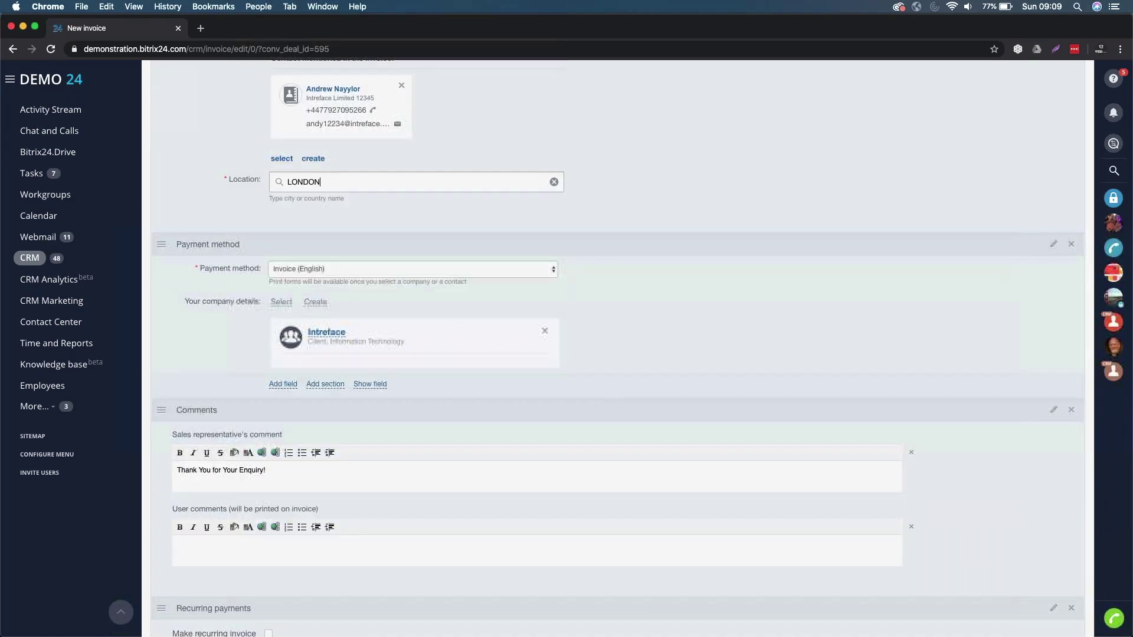
scroll(395, 236, down, 2)
scroll(395, 236, down, 2)
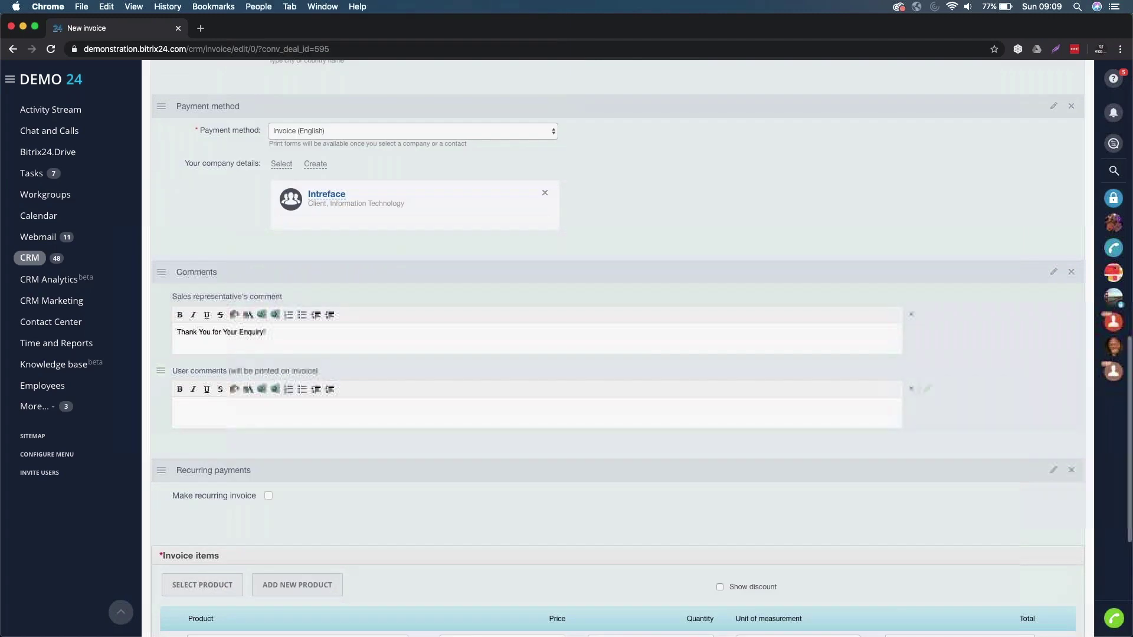
scroll(395, 236, down, 2)
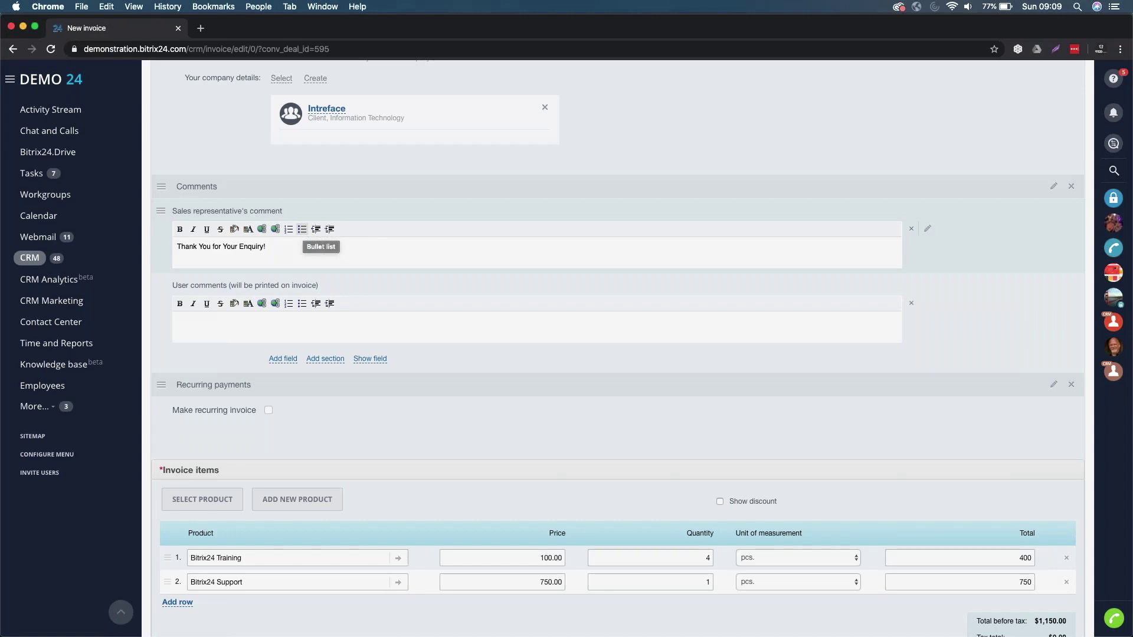
scroll(301, 230, down, 3)
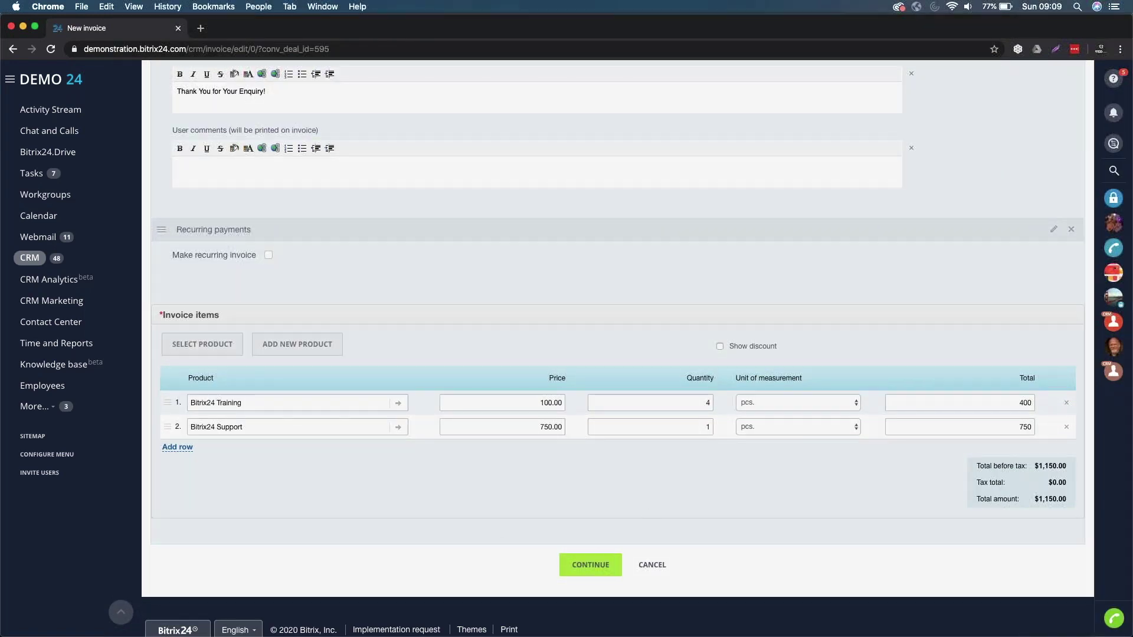
click(590, 567)
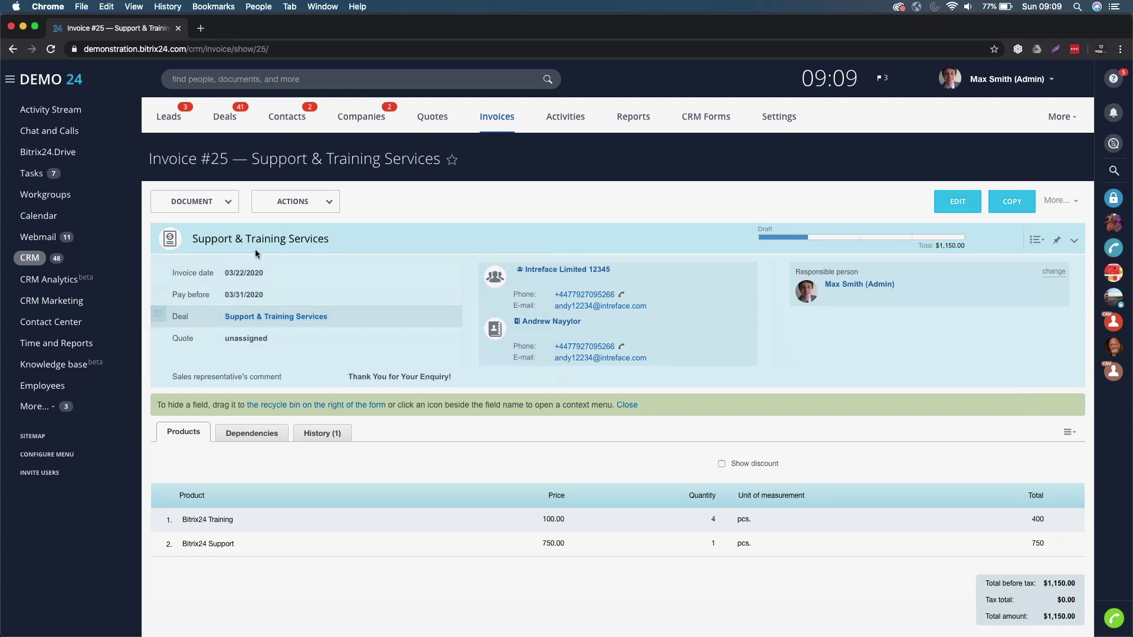
- Preview invoice #25 as an Invoice (UK) document and check its send options
click(221, 201)
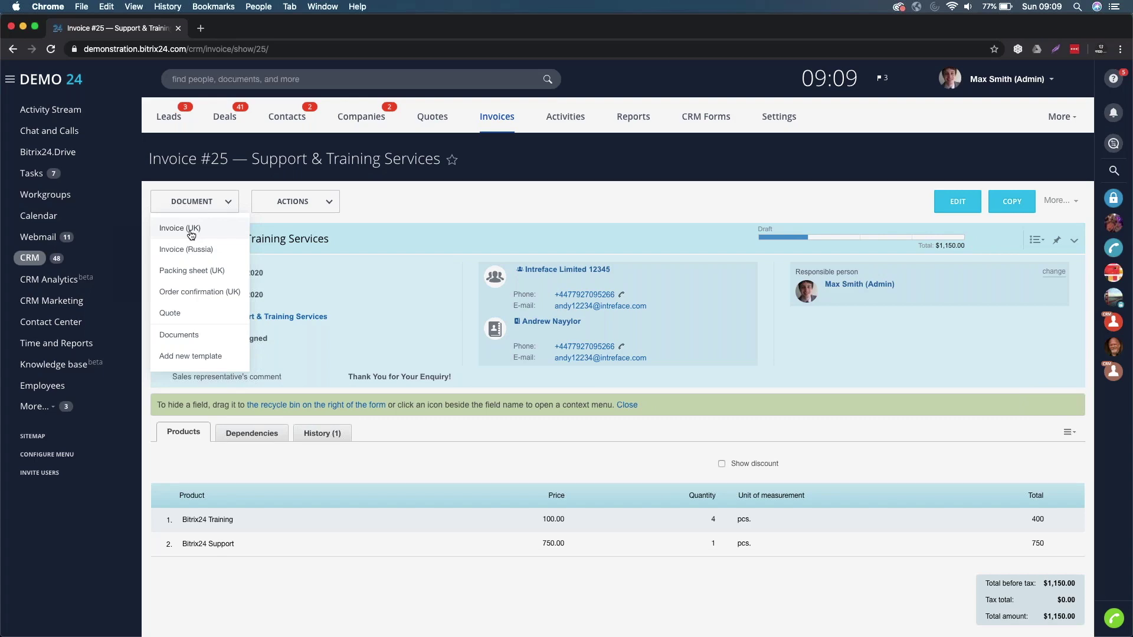
click(192, 231)
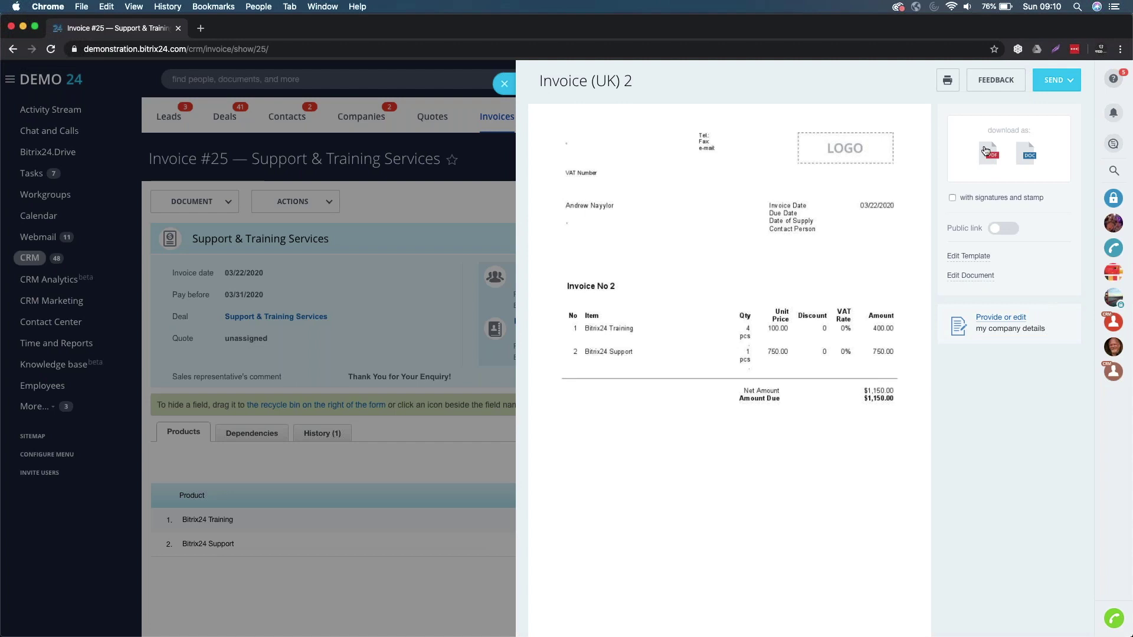
click(1065, 81)
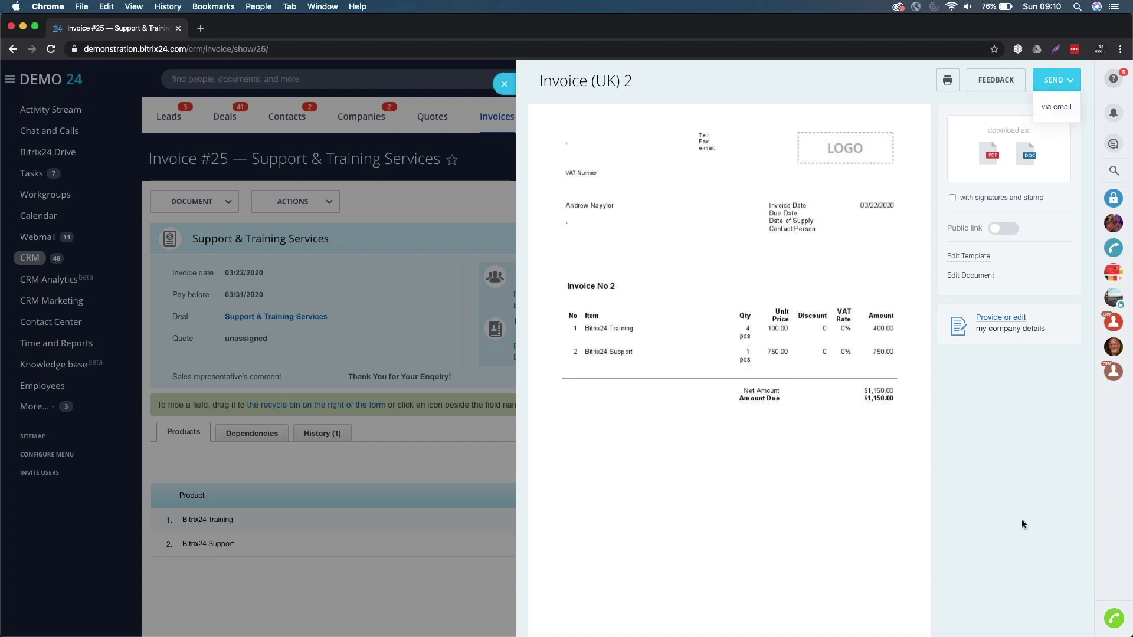
- Close the preview and move invoice #25 to the Send to customer status
click(504, 83)
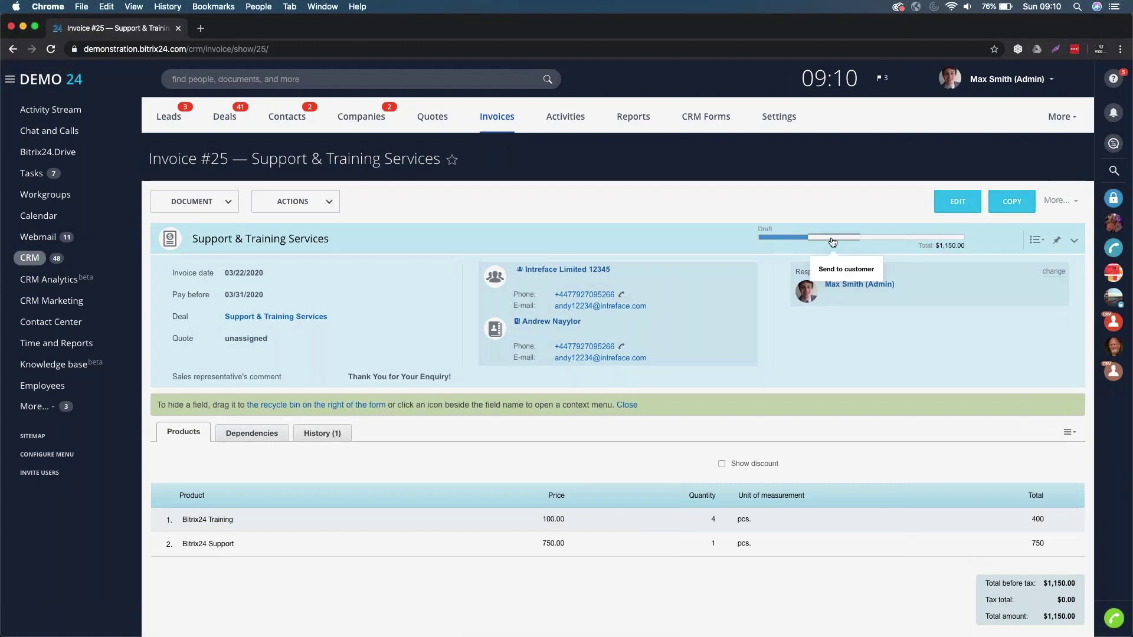
click(833, 238)
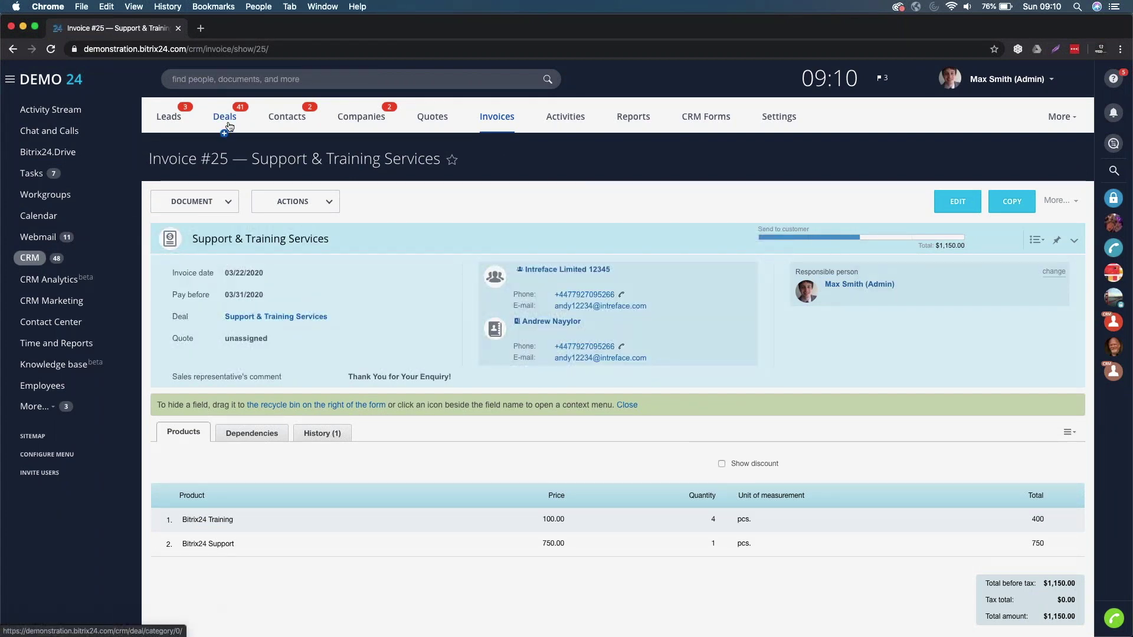
click(275, 317)
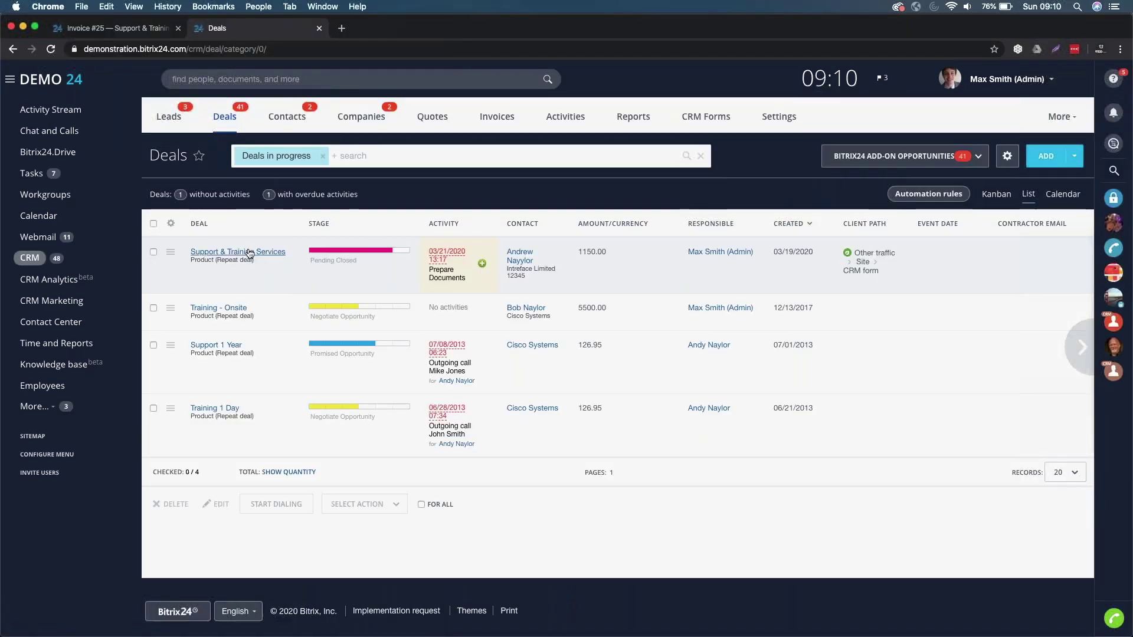
click(249, 253)
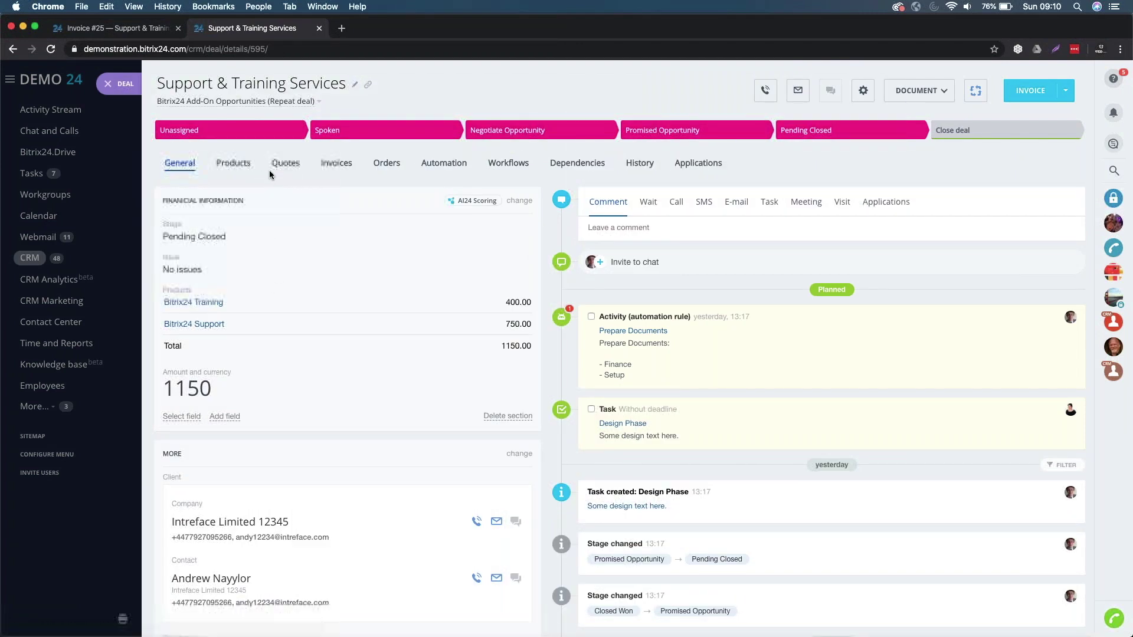
click(341, 168)
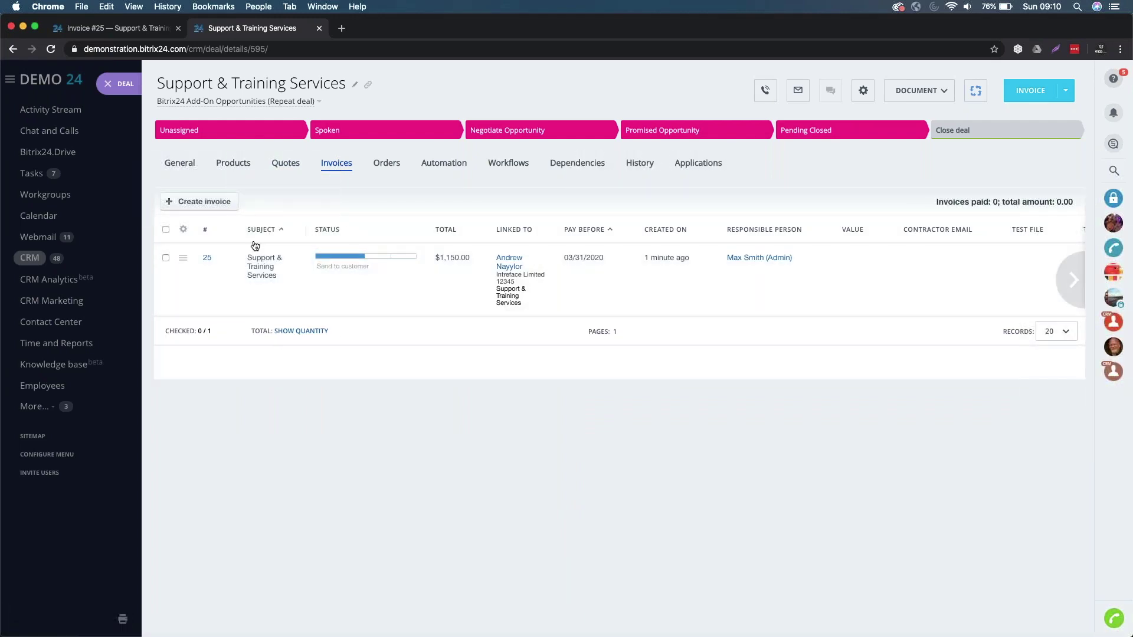
click(195, 173)
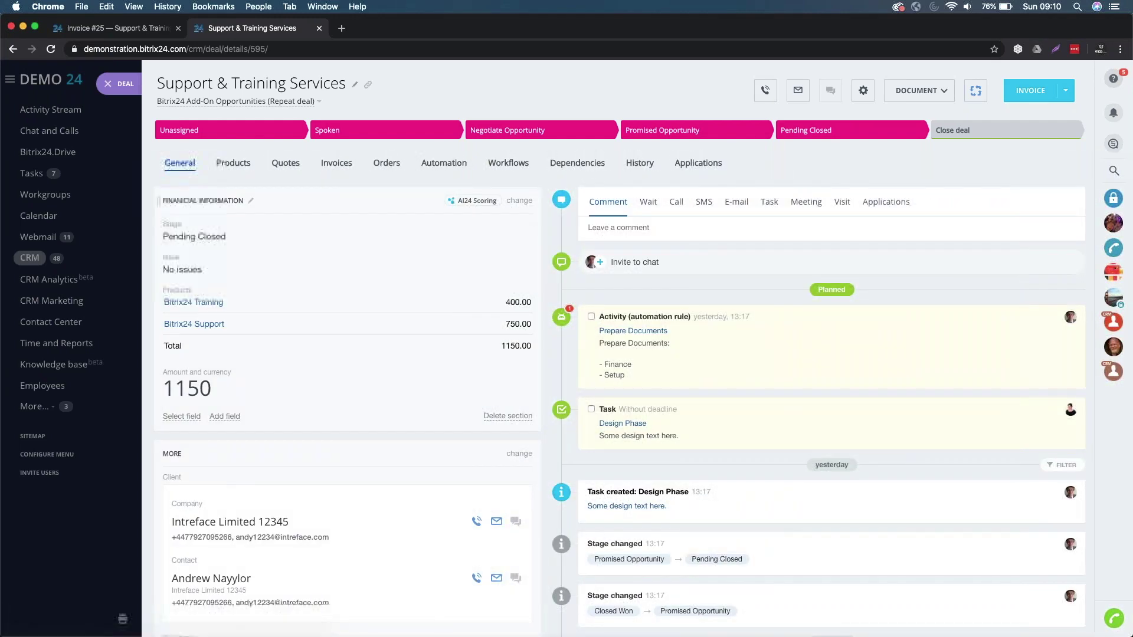
click(265, 521)
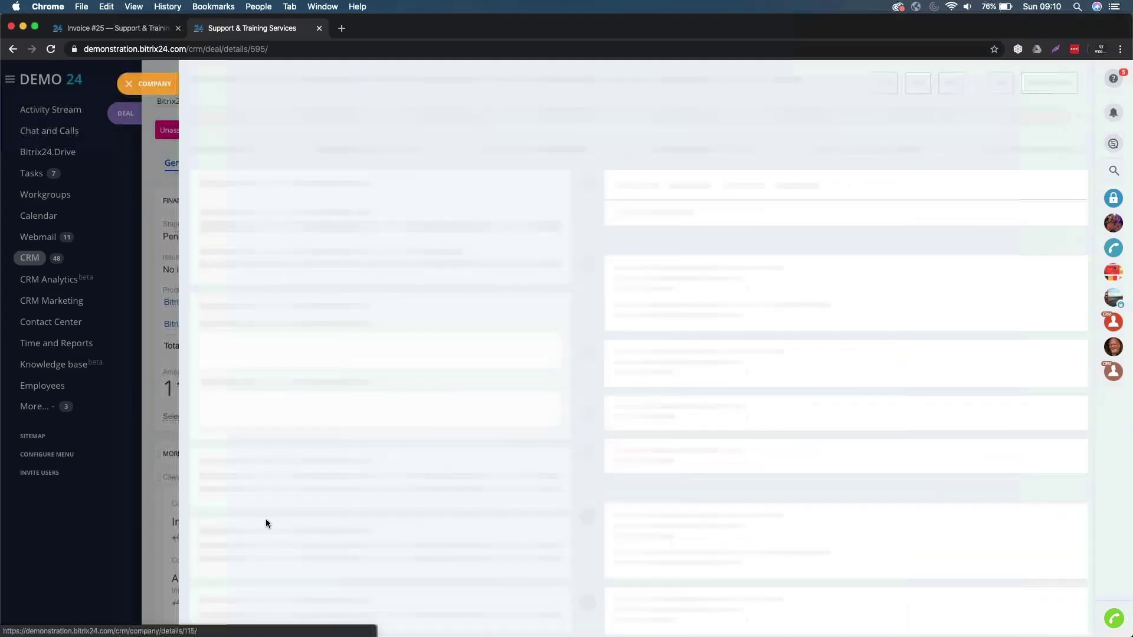
click(310, 125)
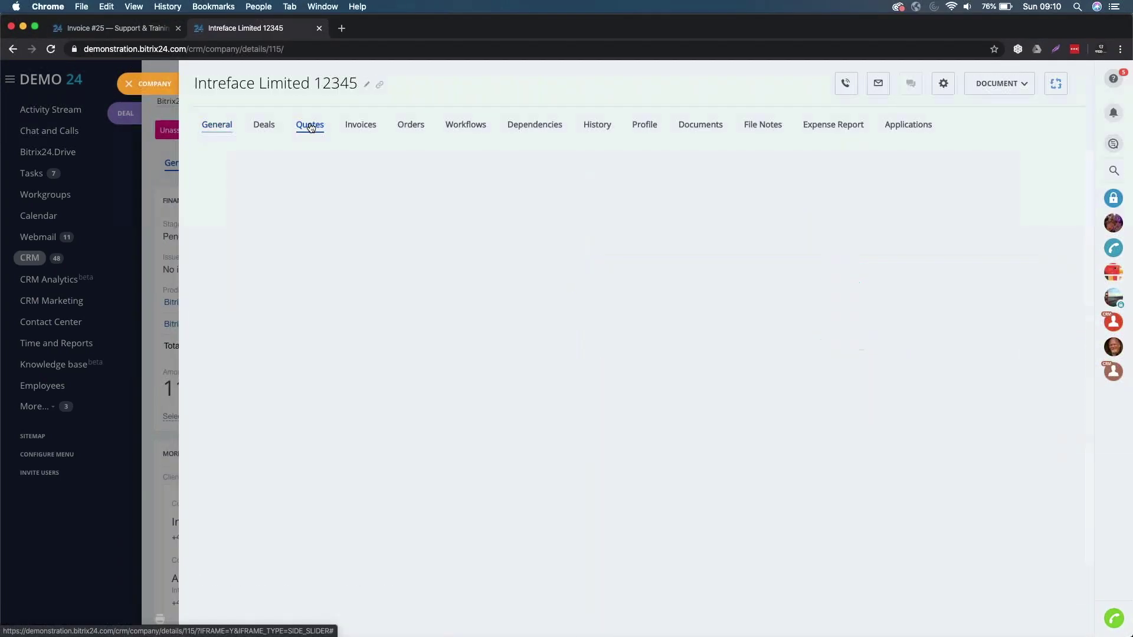
click(264, 125)
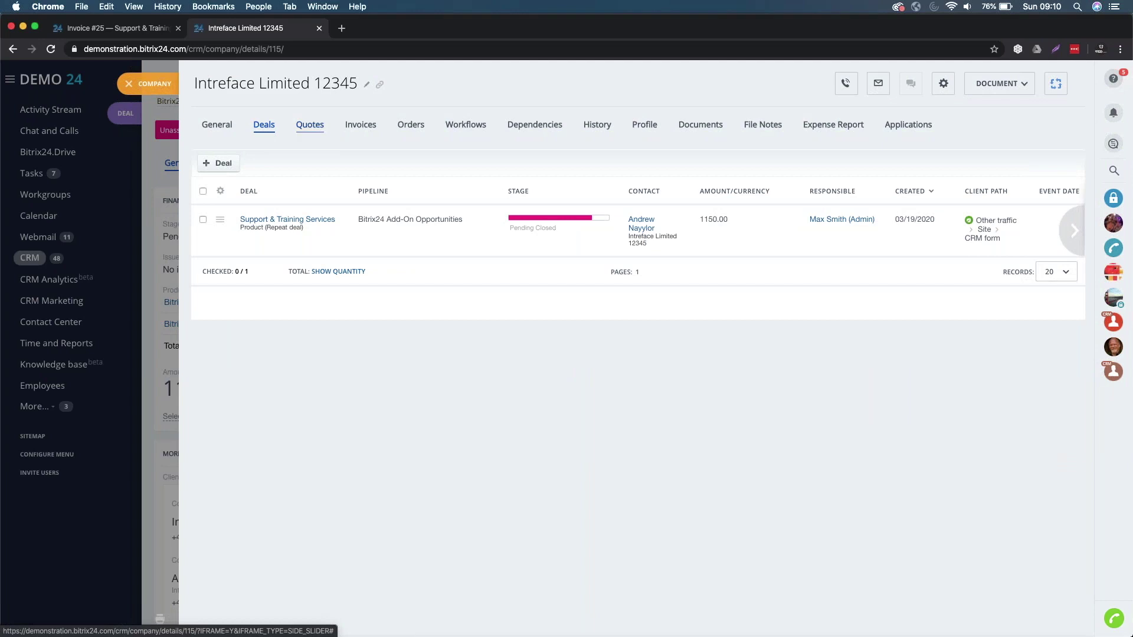
click(317, 128)
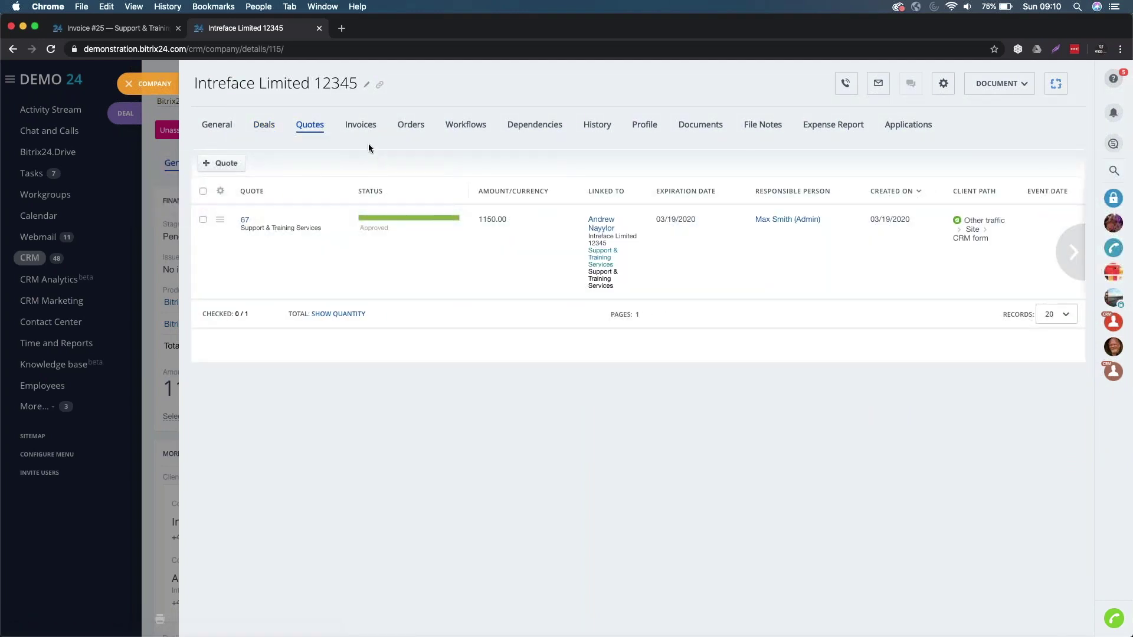
click(368, 124)
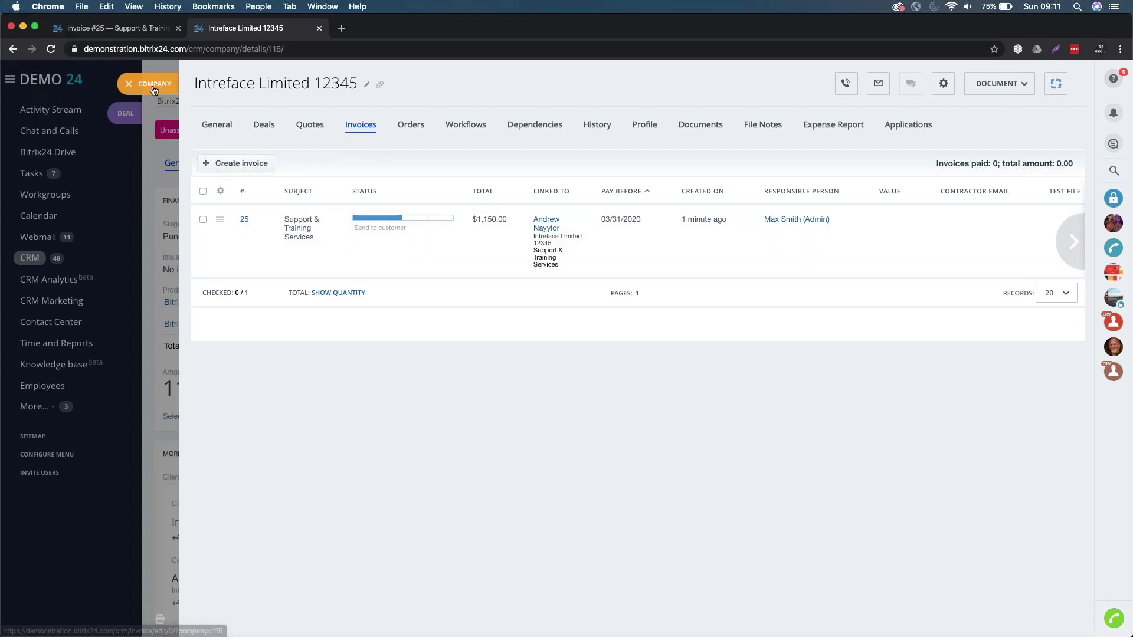
click(130, 85)
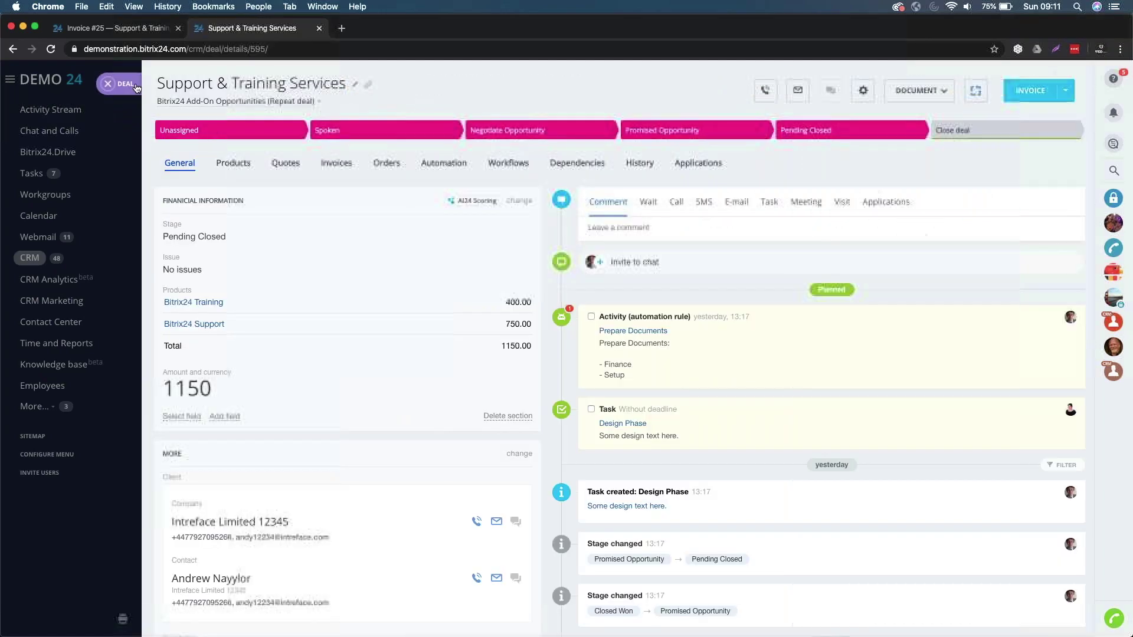
- From the deal's Invoices tab, complete invoice 25 with invoice number 25 and a comment
click(336, 166)
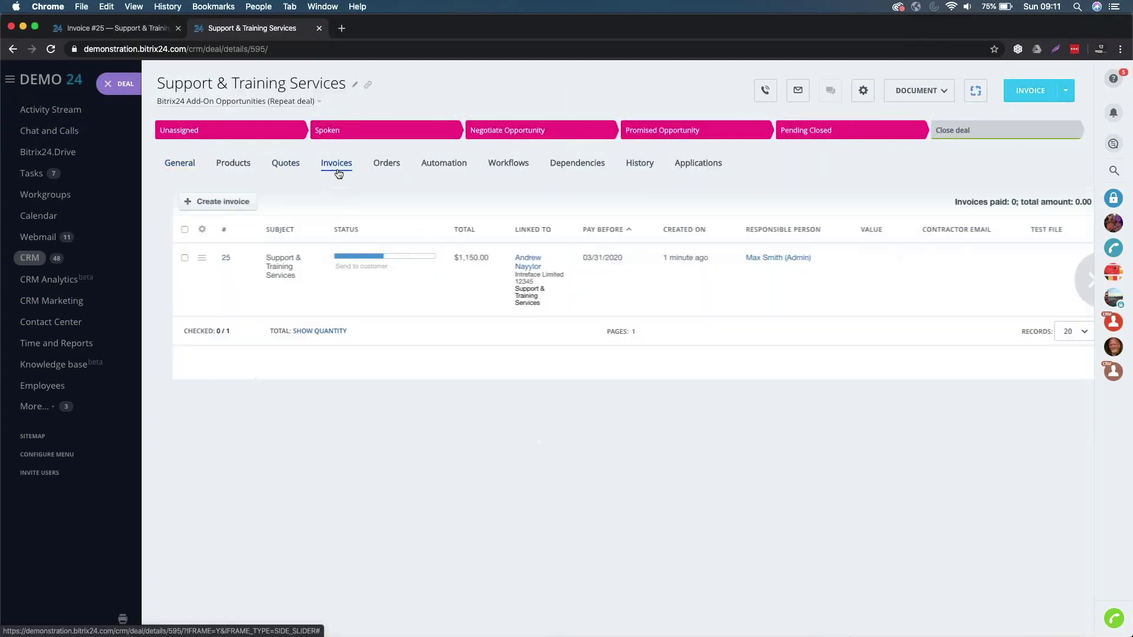
click(377, 259)
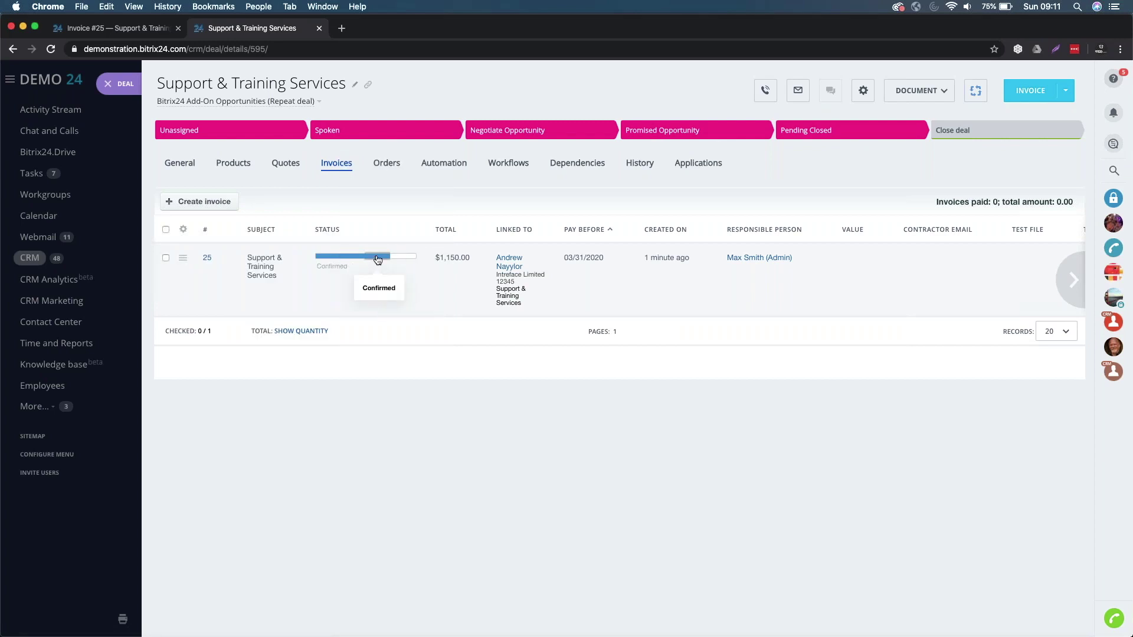
click(409, 258)
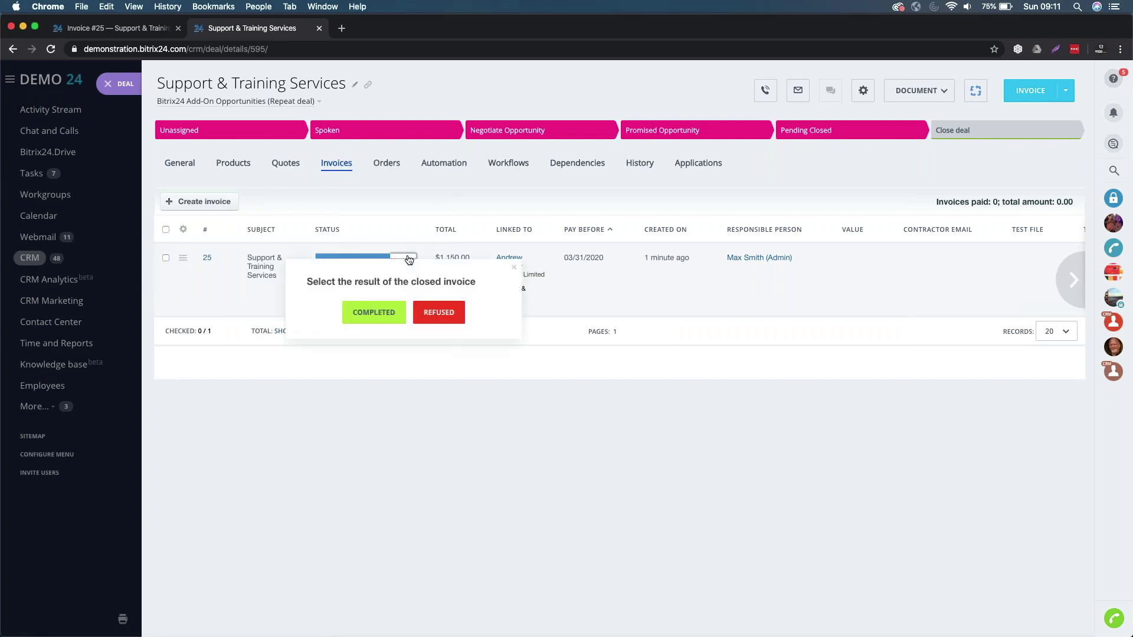
click(376, 313)
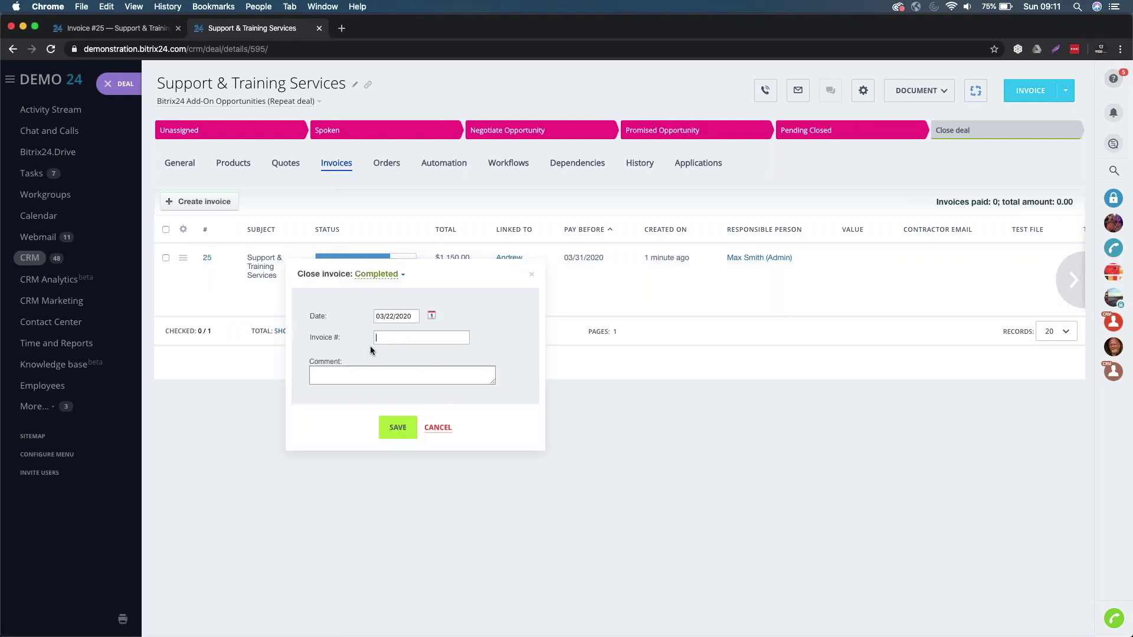
text(25)
click(358, 378)
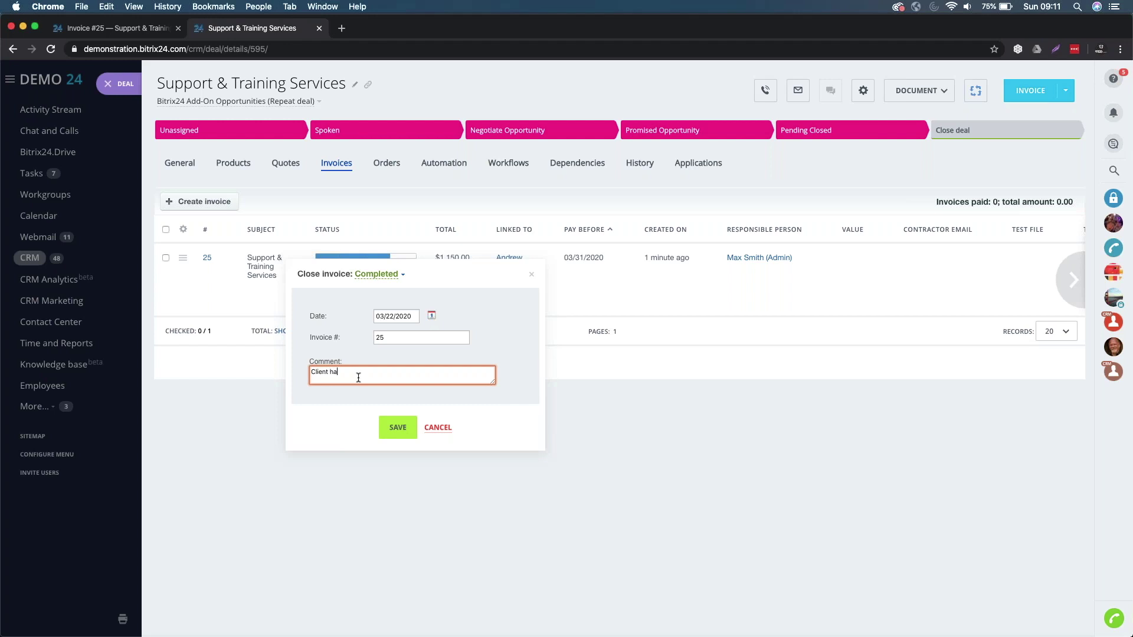
click(396, 428)
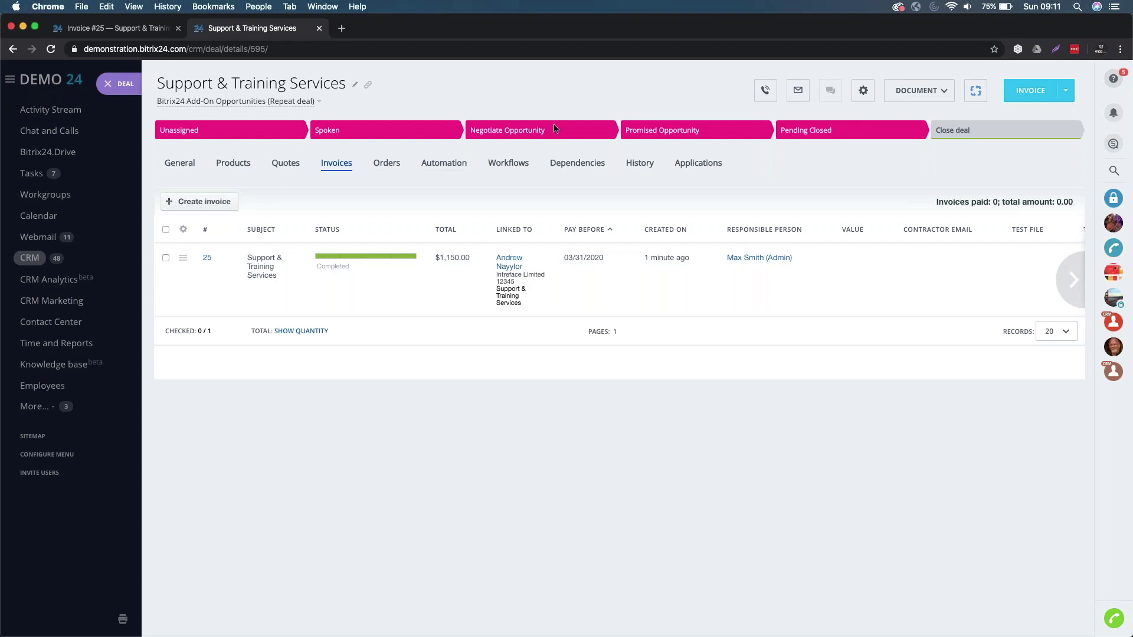
- Close the Support & Training Services deal as Closed Won and return to its overview
click(998, 131)
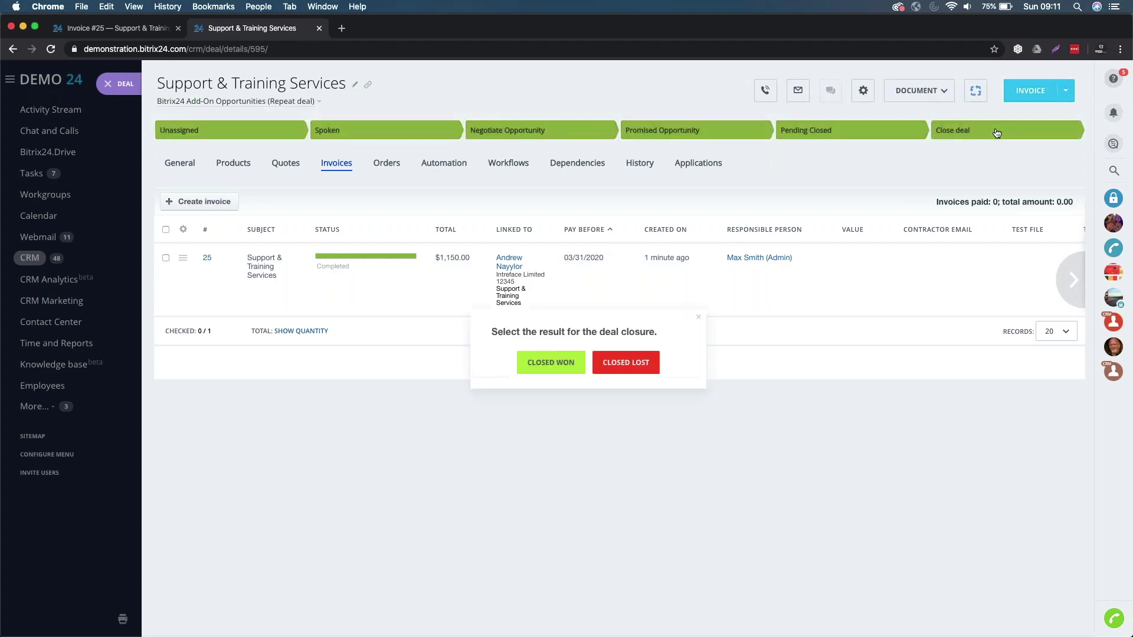
click(551, 363)
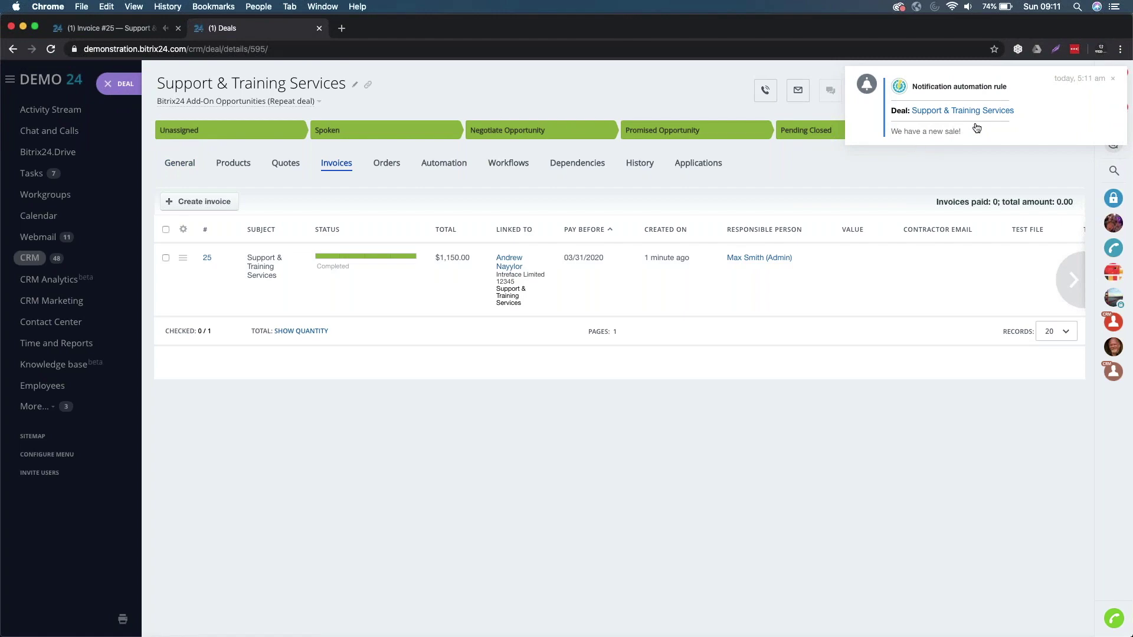
click(179, 163)
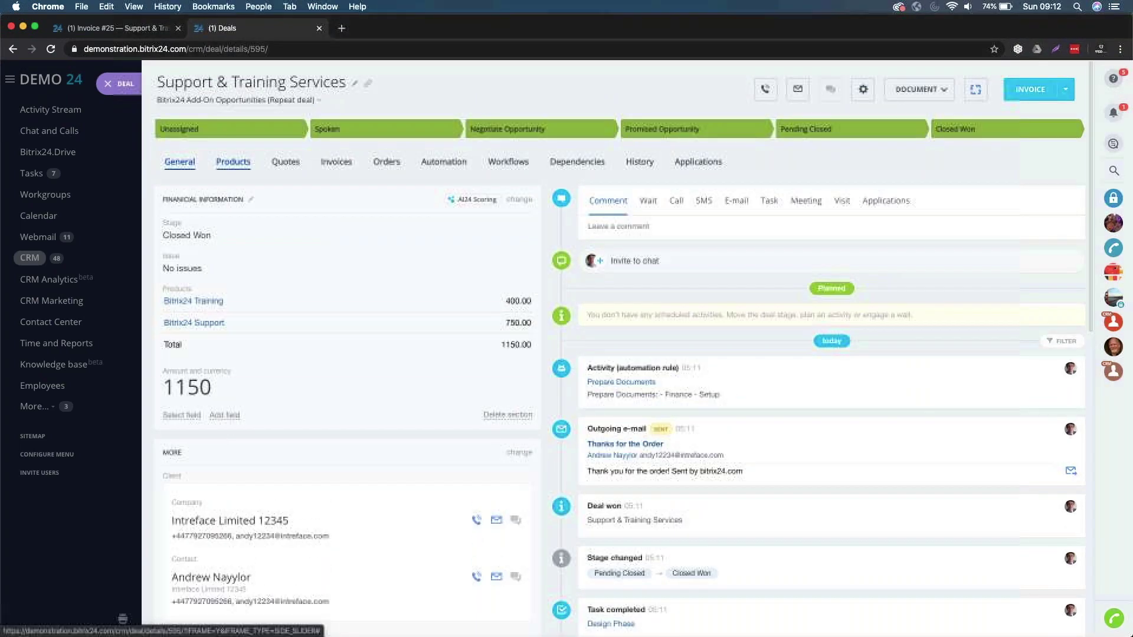
- Open the Intreface Limited 12345 company's deals and highlight the new deal's On-Premise Opportunities pipeline
click(240, 520)
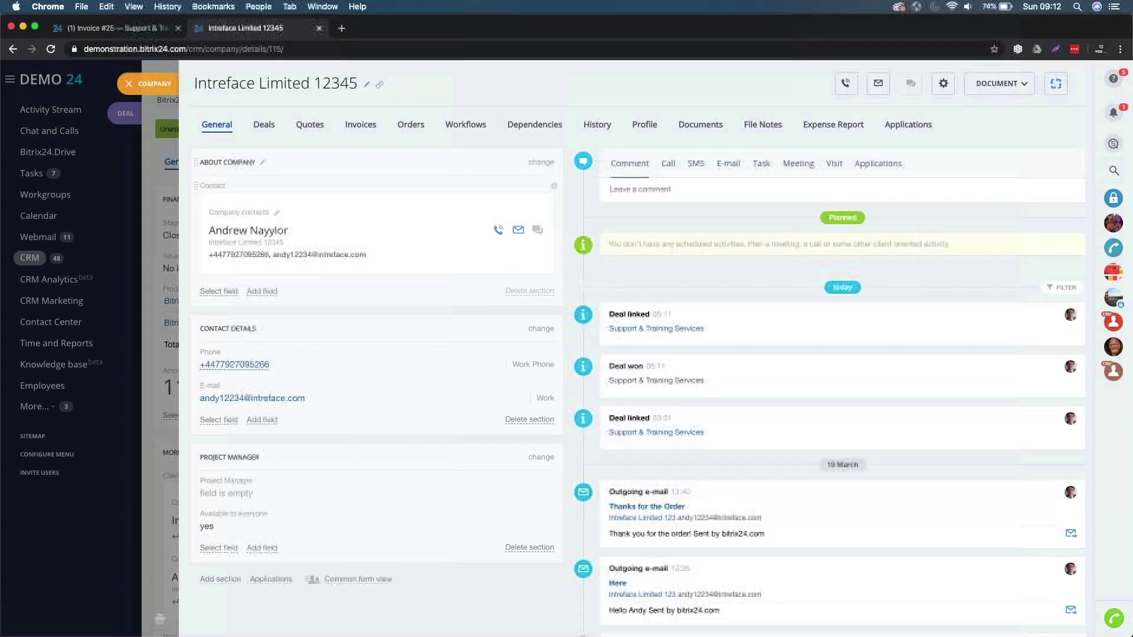
click(264, 126)
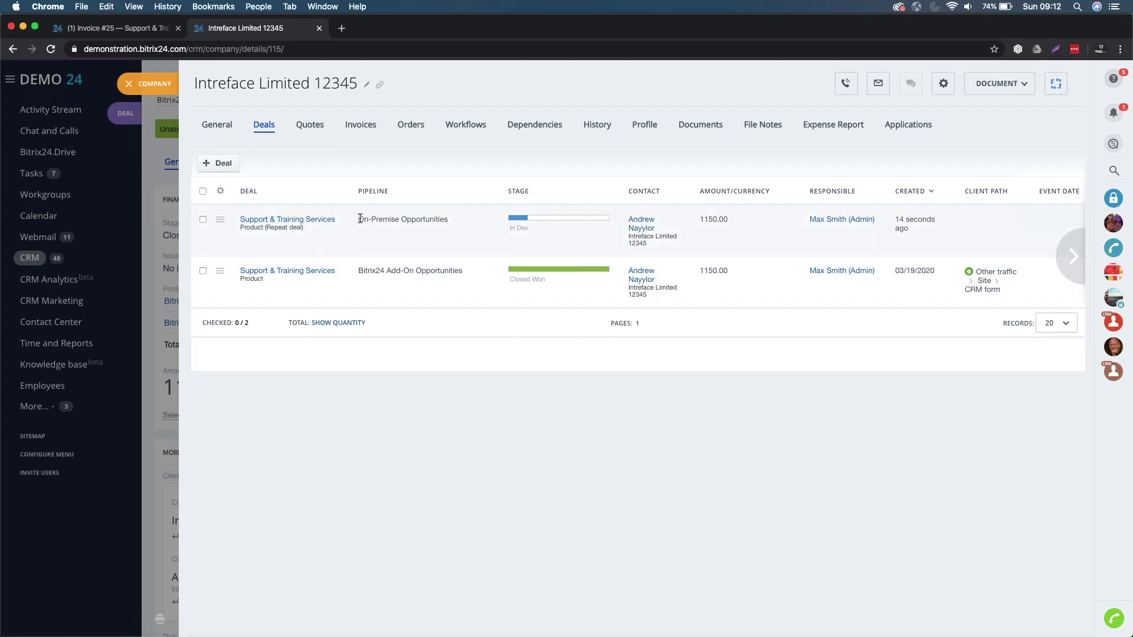
drag(375, 220, 444, 220)
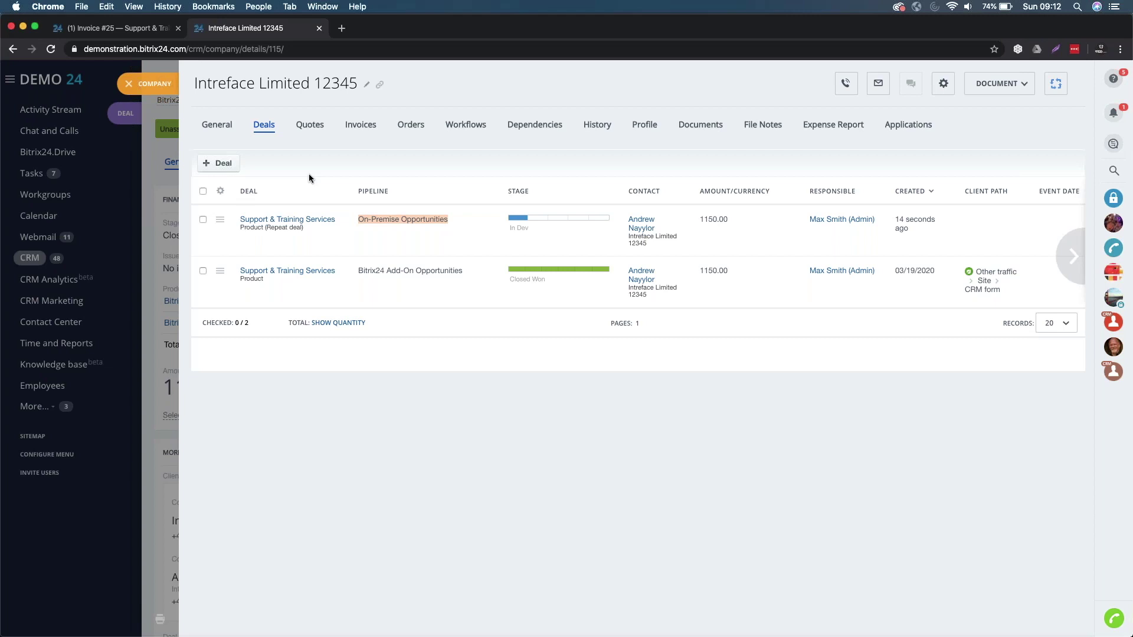
- Review the company's Quotes and Invoices tabs, then close the company and deal records
click(306, 127)
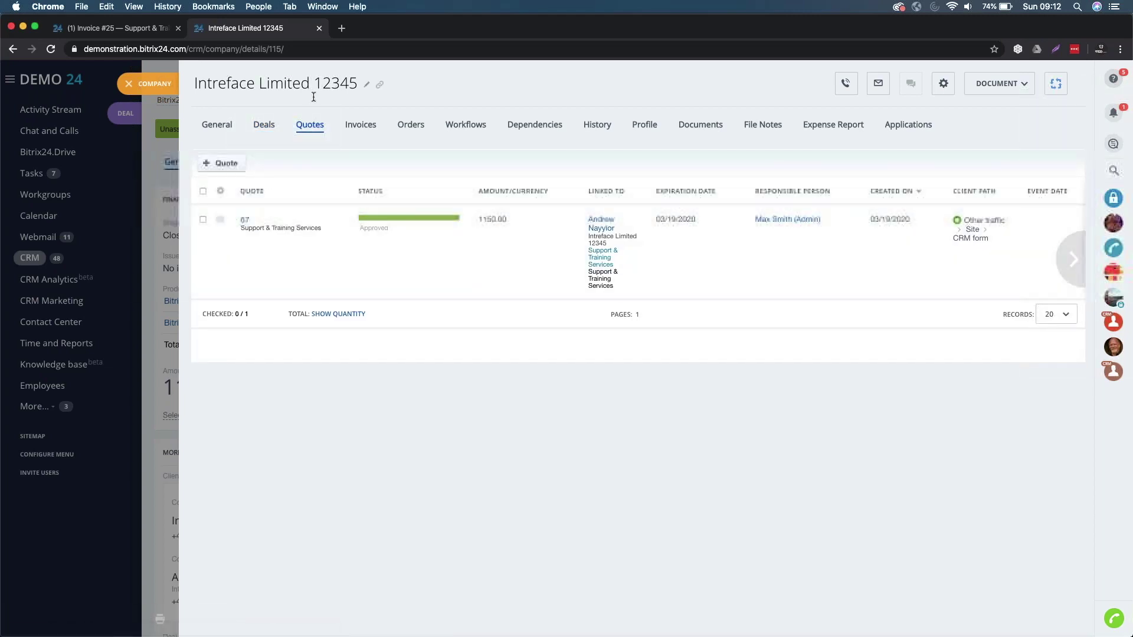
click(366, 127)
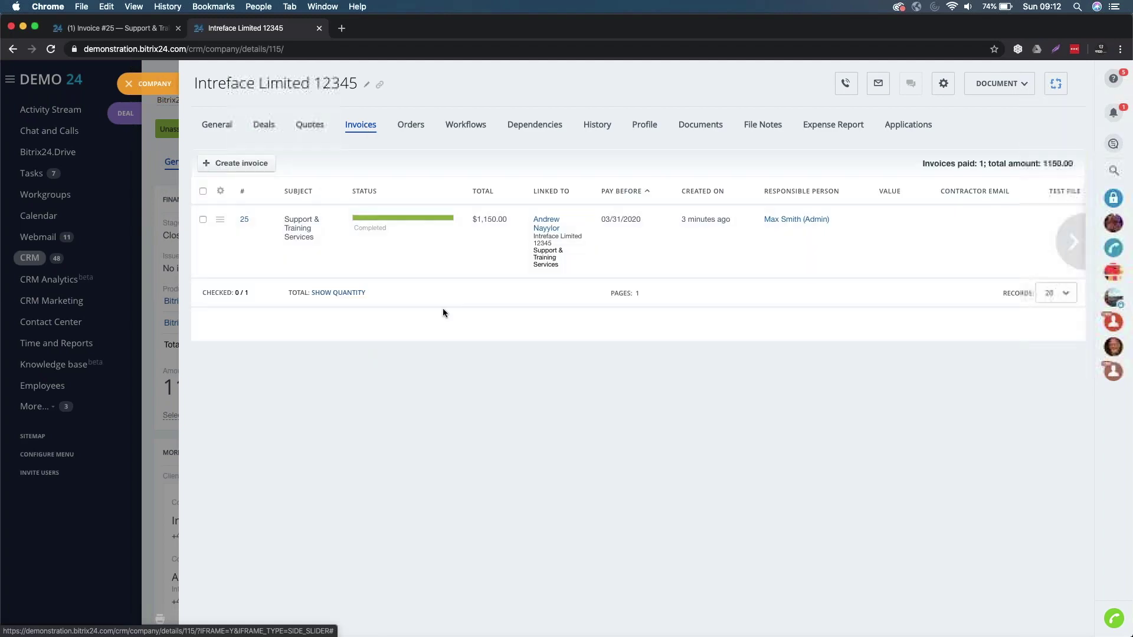
click(128, 84)
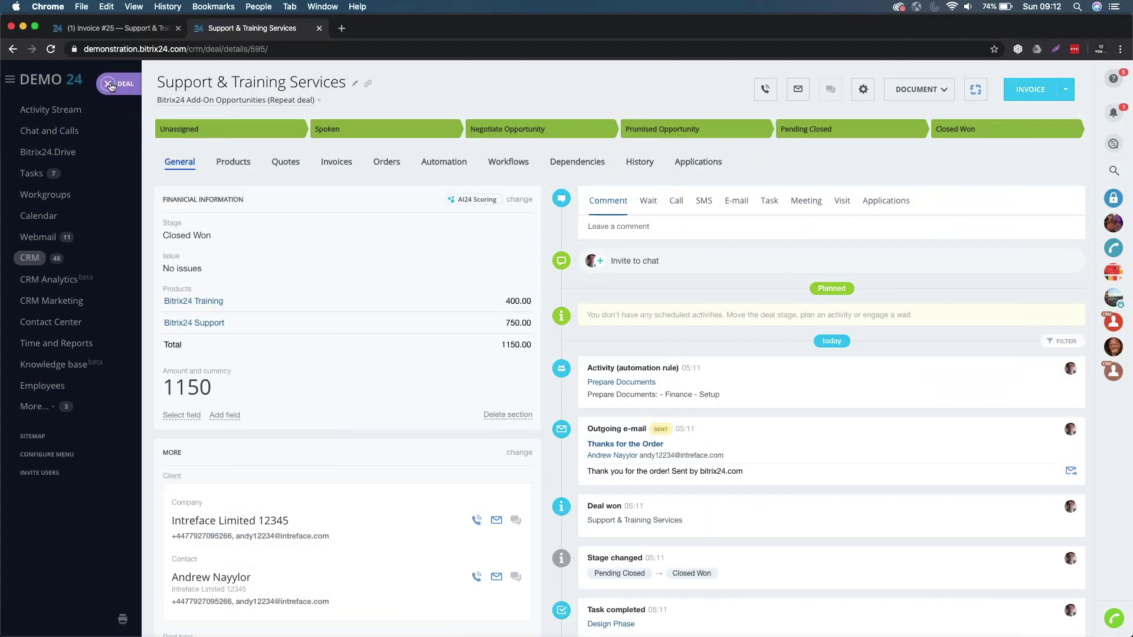
click(109, 84)
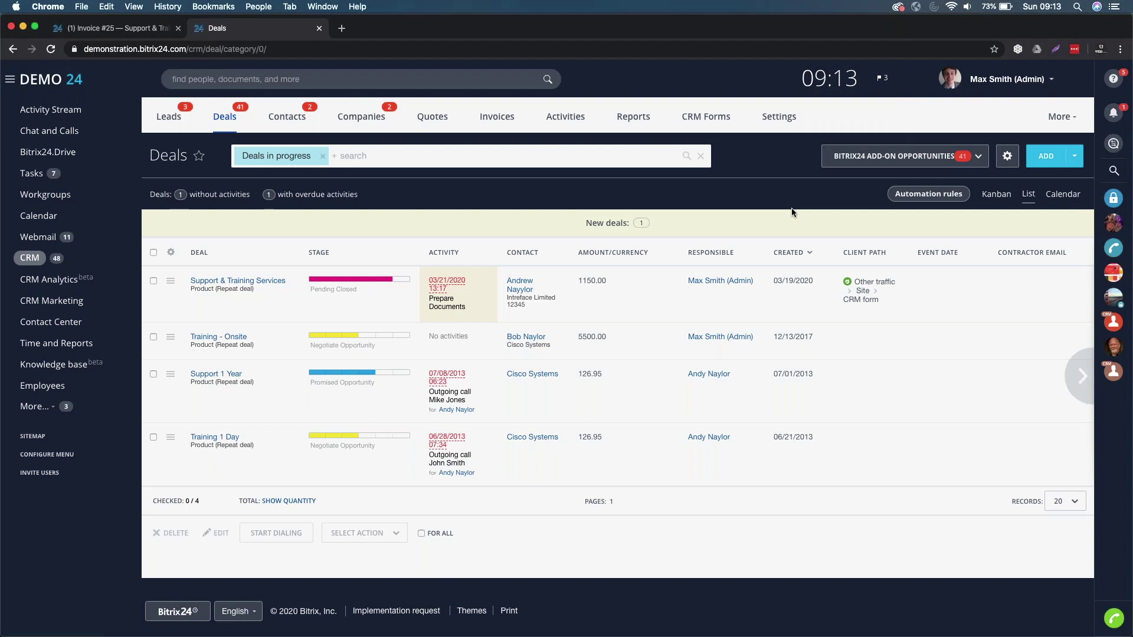
- Open Sales funnels and tunnels from the pipeline list and delete the Add-On Closed Won tunnel
click(856, 158)
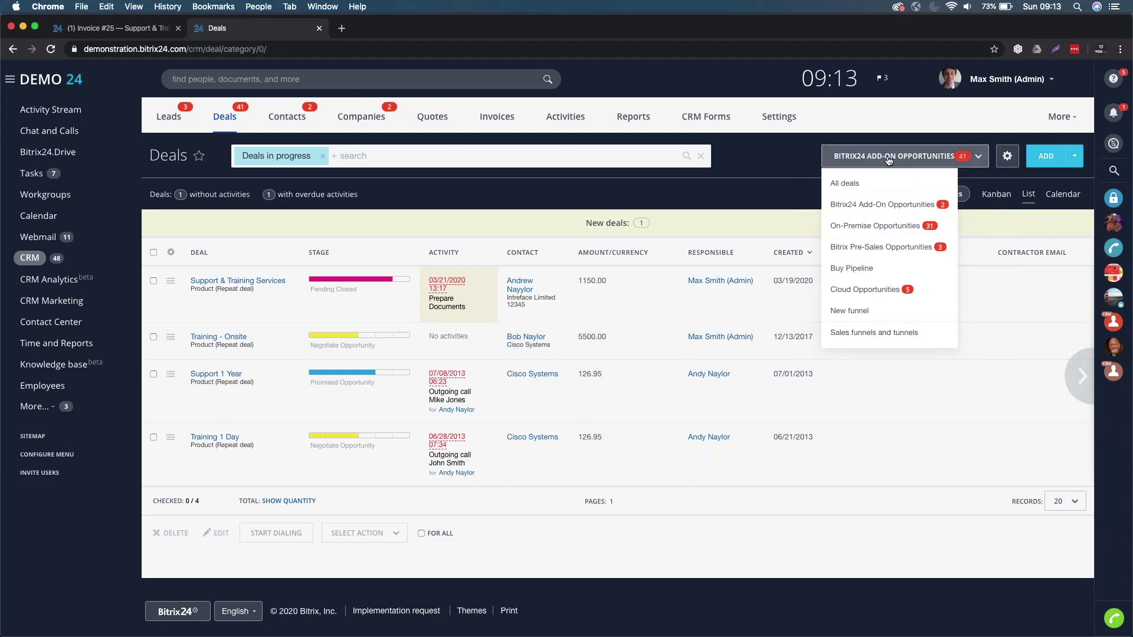
click(864, 334)
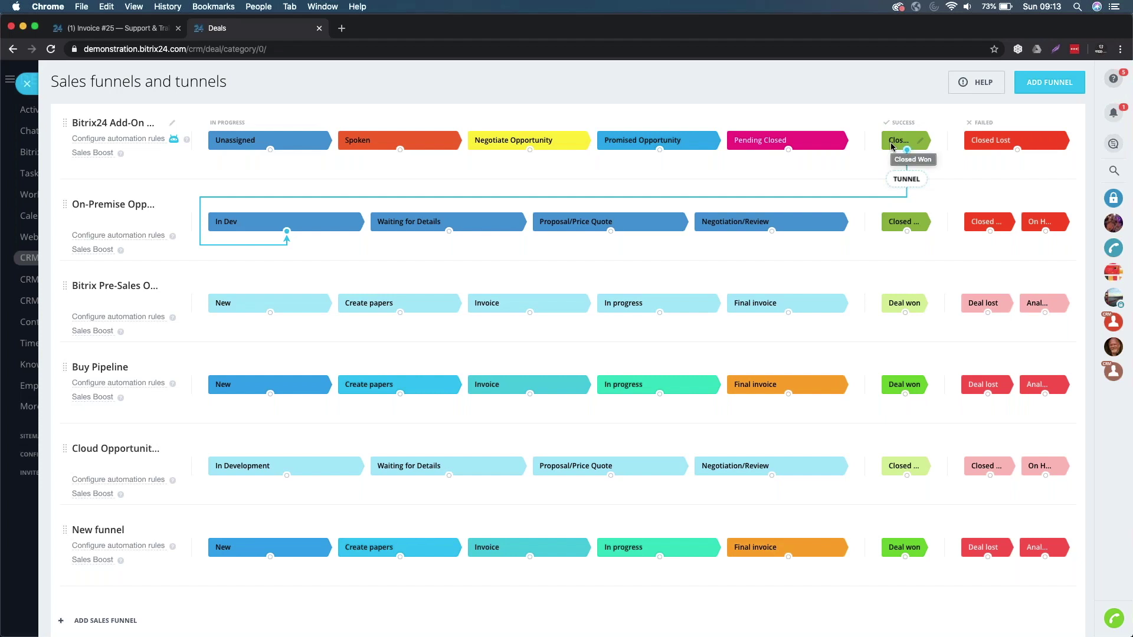
click(909, 185)
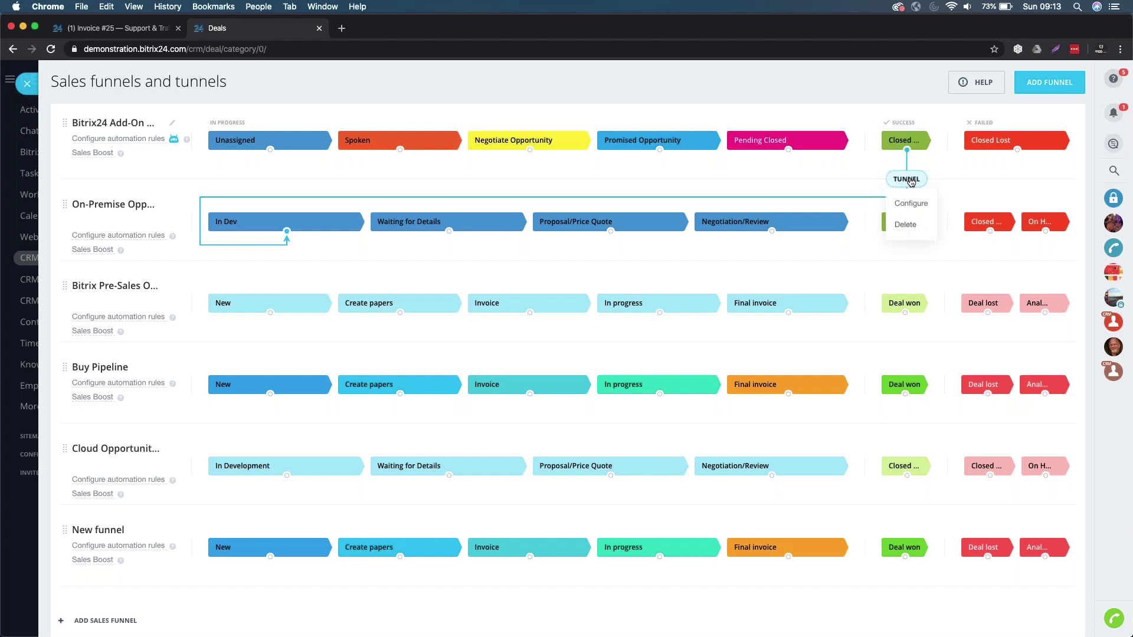
click(906, 223)
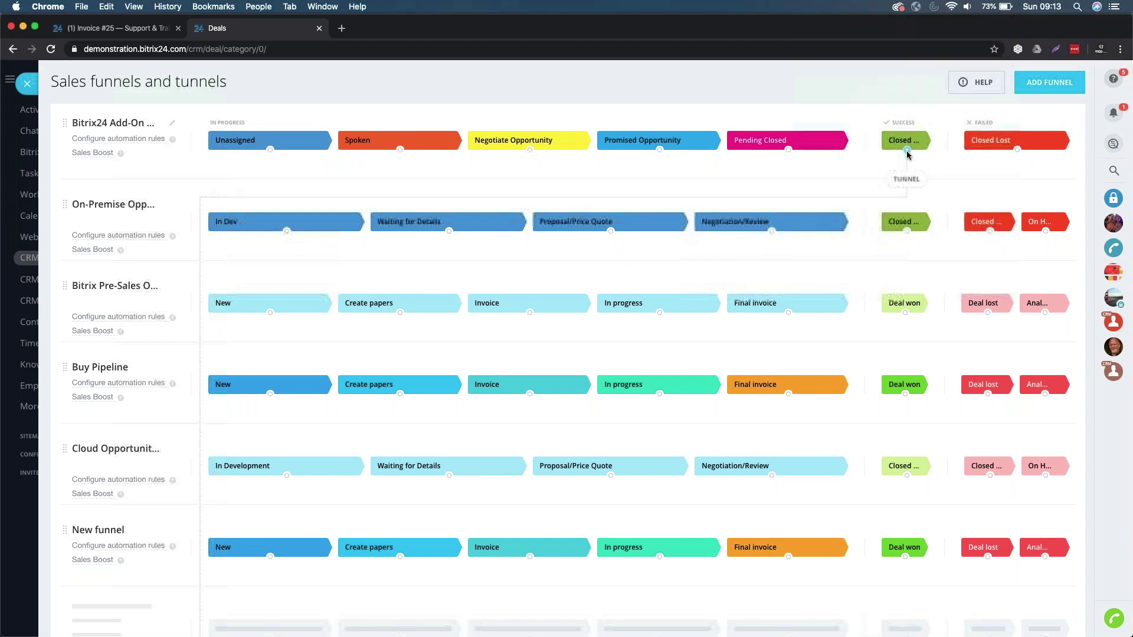
- Link Add-On Closed Won to the On-Premise Opportunities In Dev stage and close the funnel settings
drag(906, 149, 288, 233)
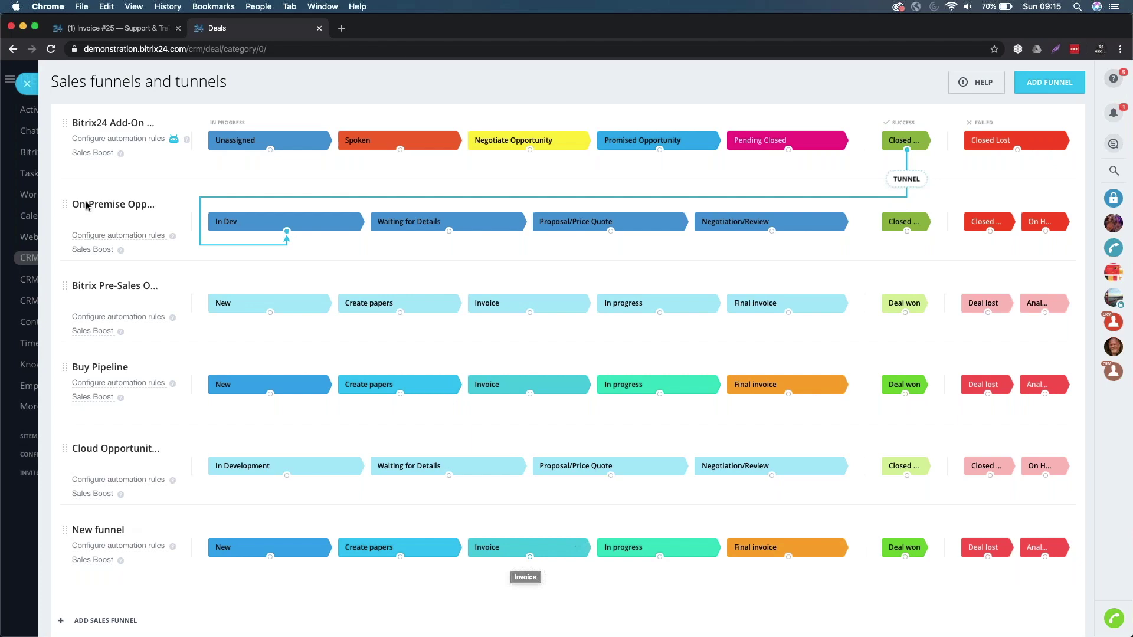
click(27, 86)
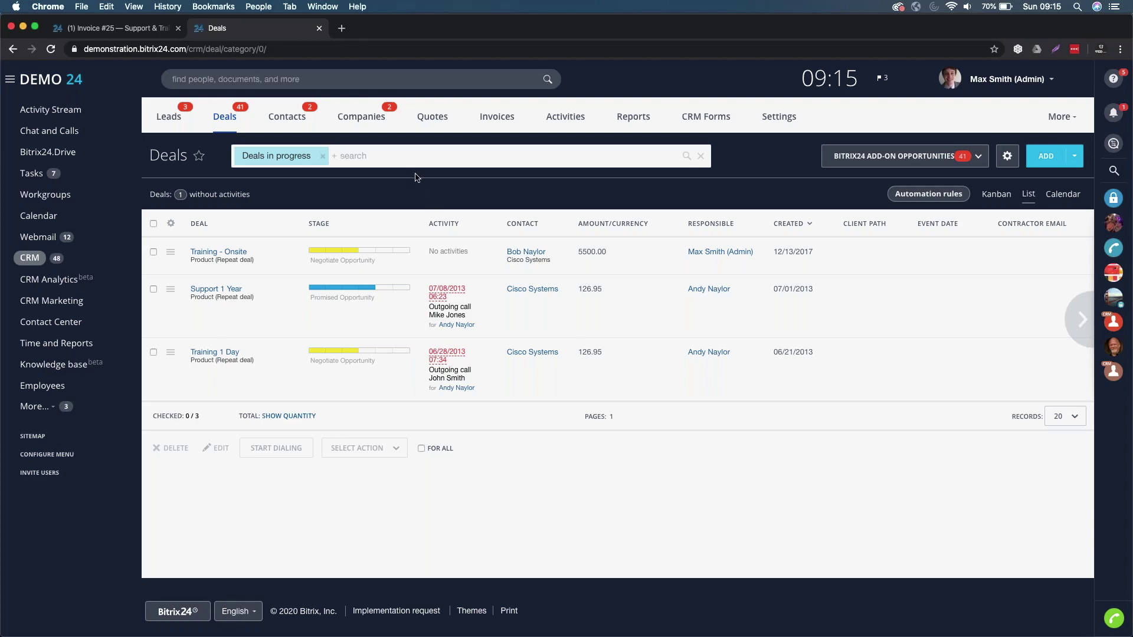
click(367, 119)
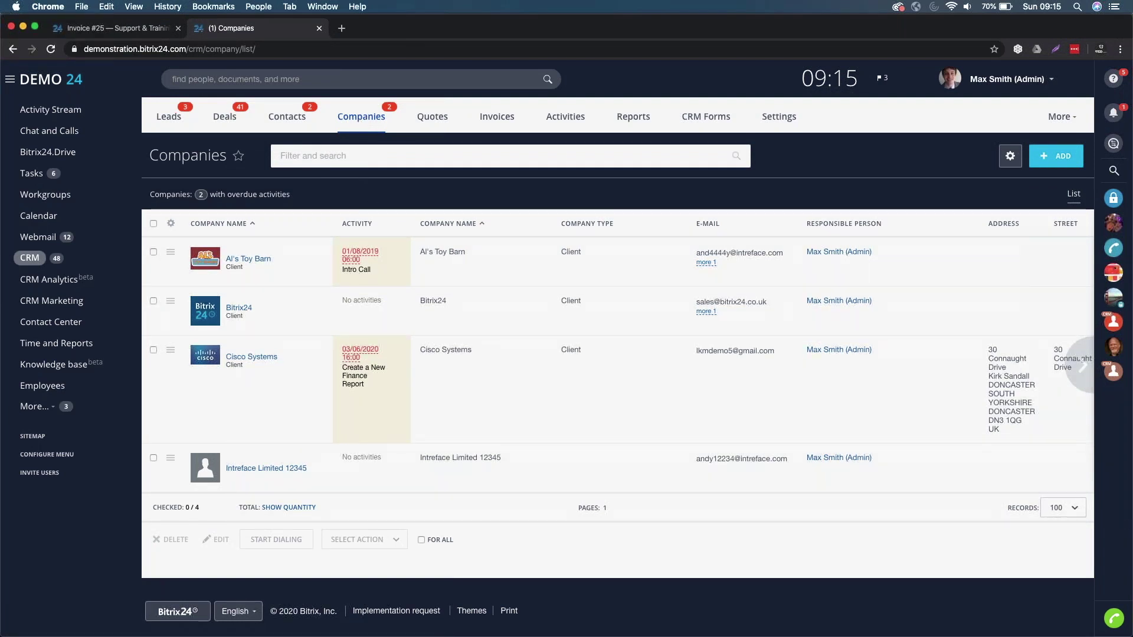
click(359, 156)
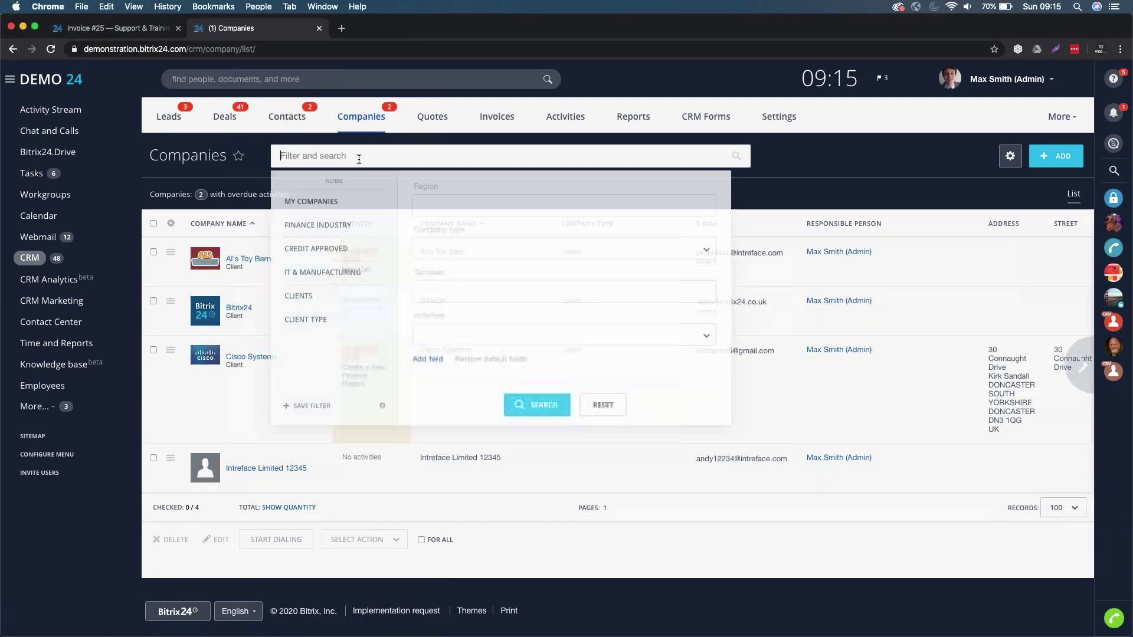
text(Intreface)
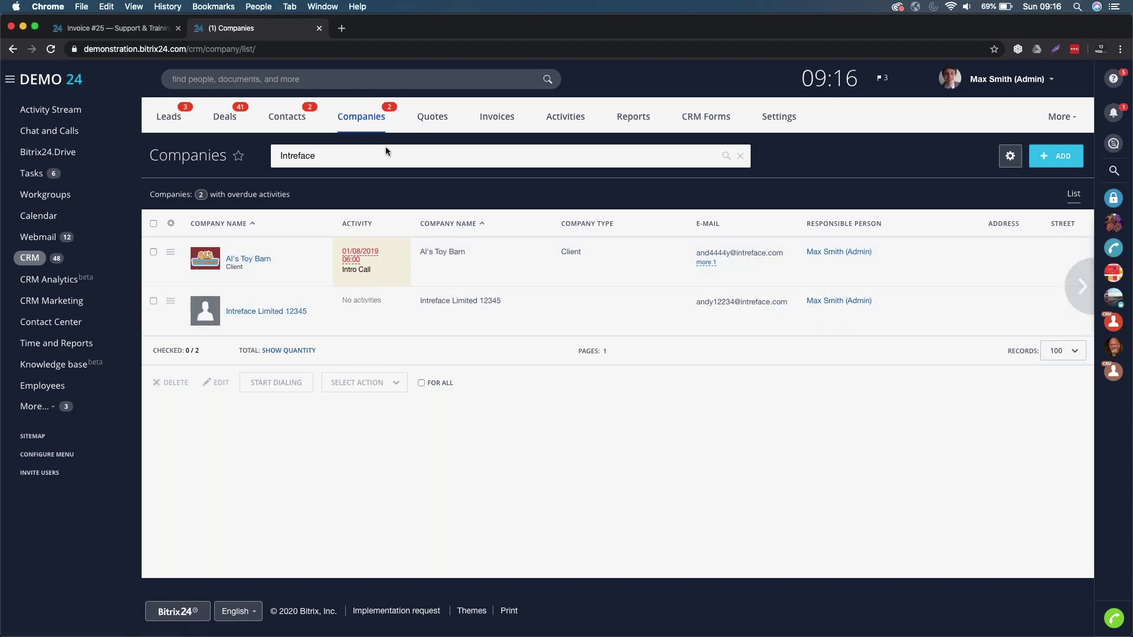
text(Limited)
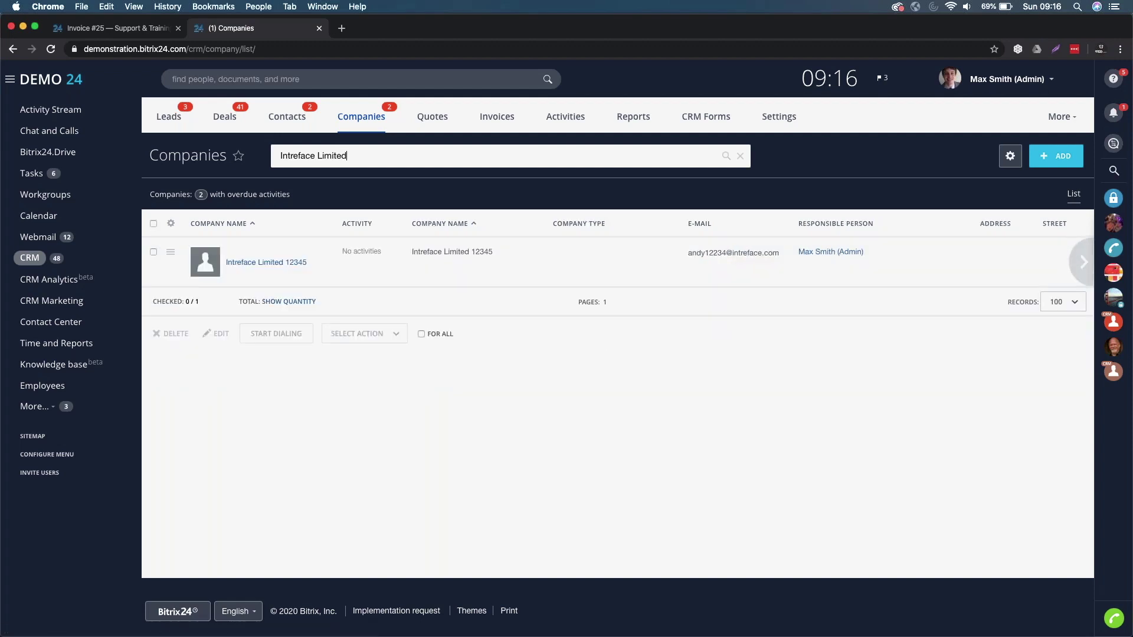
drag(363, 152, 229, 150)
key(BackSpace)
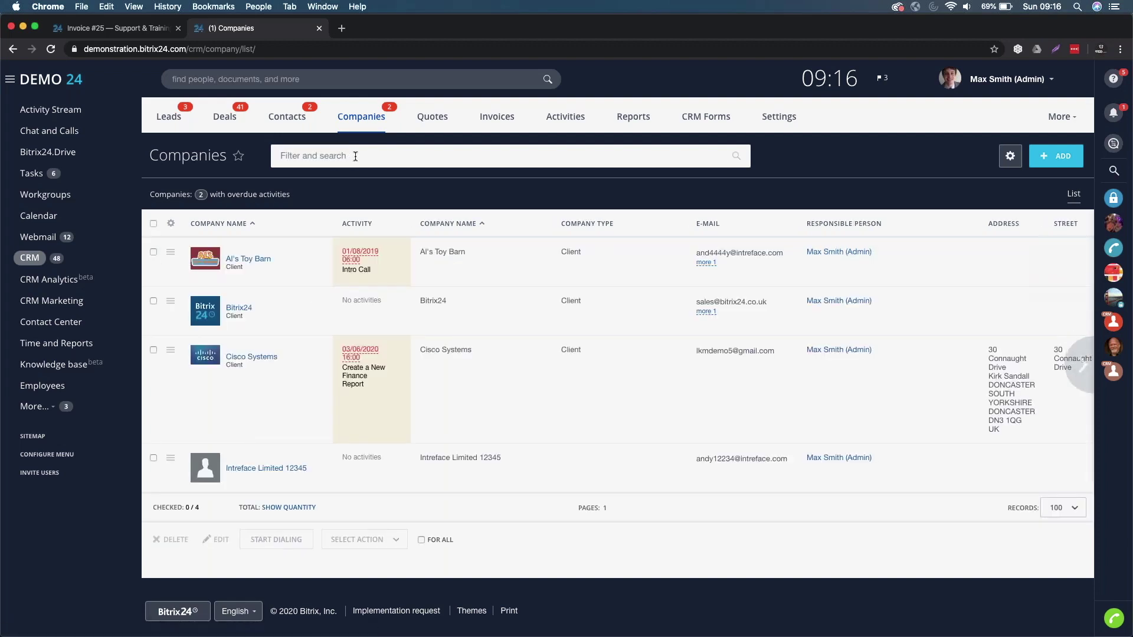
- Add Industry as an extra field in the Companies filter
click(356, 156)
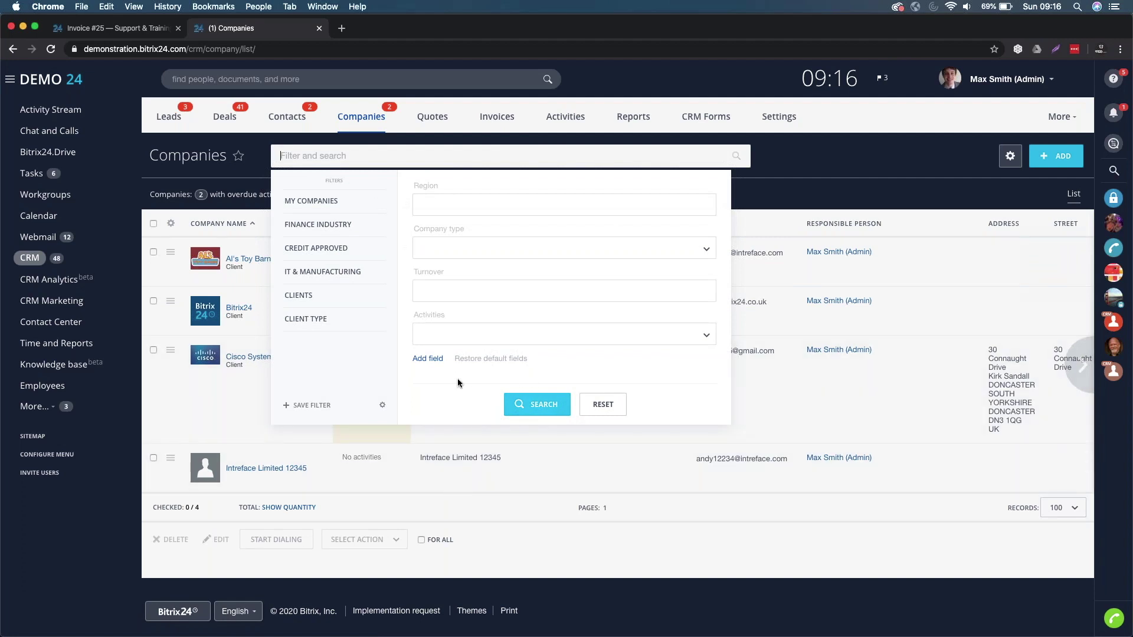
click(437, 362)
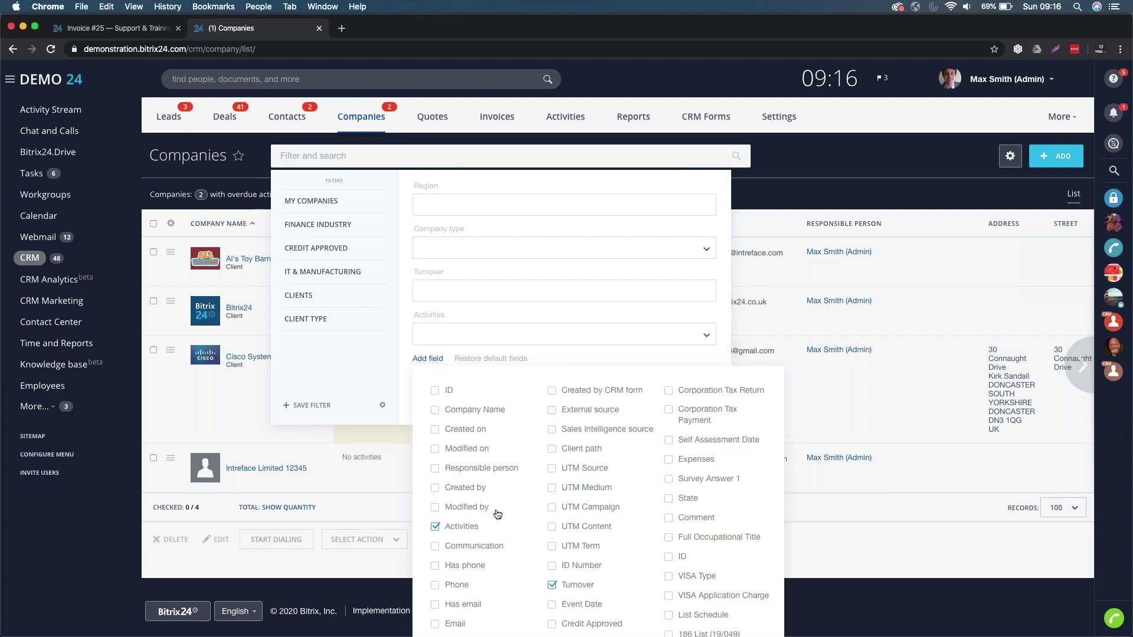
scroll(496, 448, down, 10)
scroll(497, 515, up, 5)
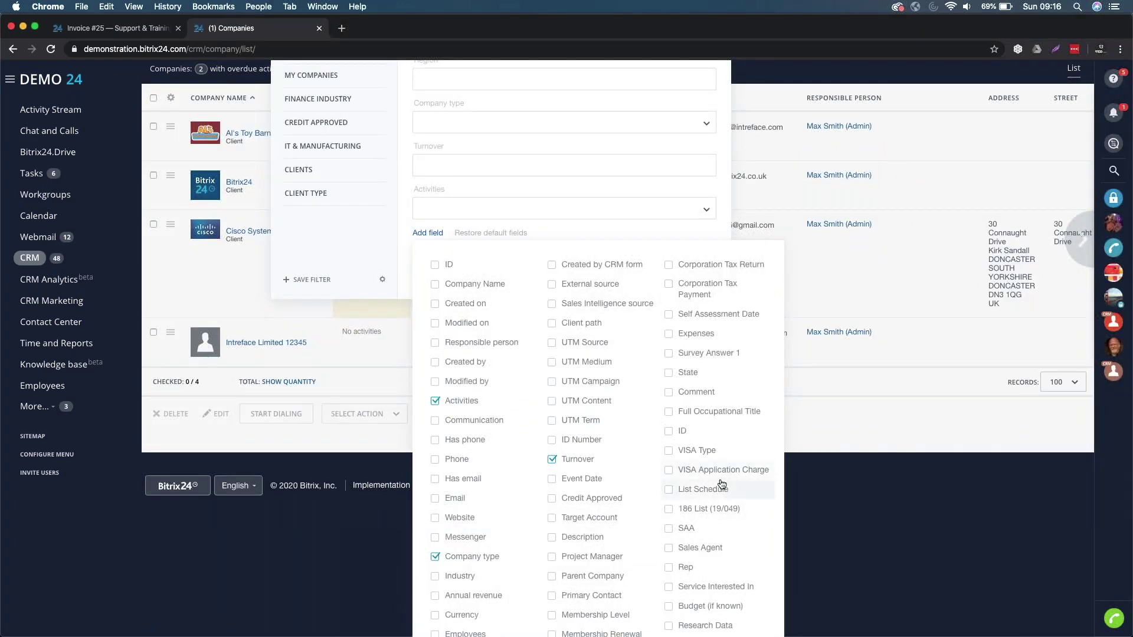
scroll(531, 497, down, 5)
click(459, 431)
scroll(459, 432, up, 5)
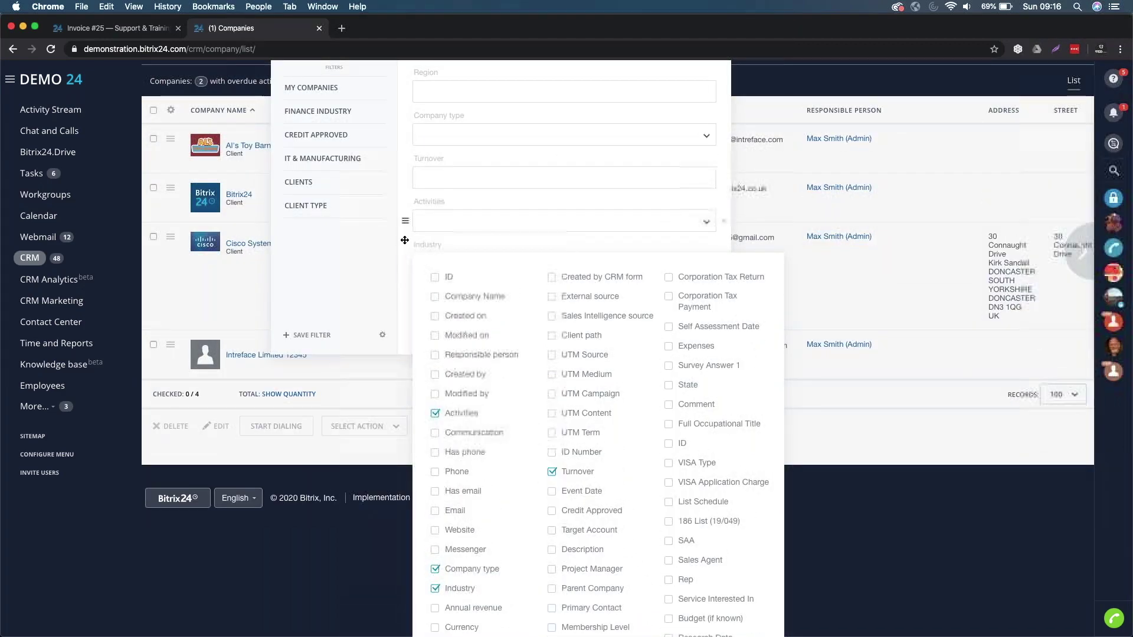
click(405, 241)
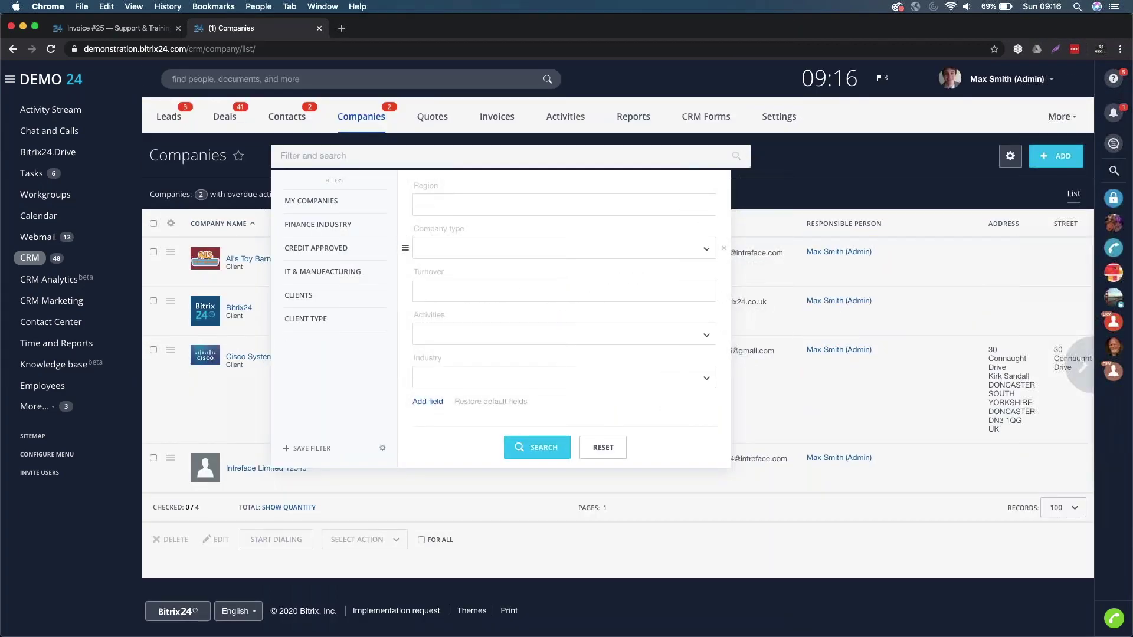
- Set the Industry filter to Delivery, Finance and Banking Services
click(433, 378)
scroll(451, 413, down, 1)
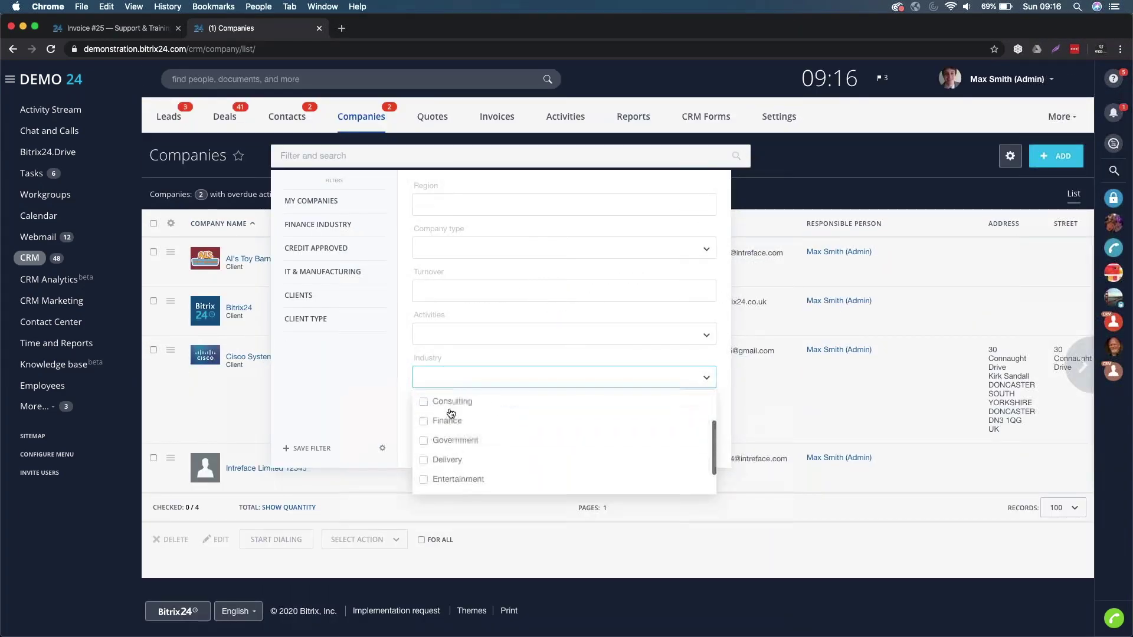
click(450, 460)
click(450, 420)
scroll(451, 419, up, 1)
scroll(450, 420, up, 1)
click(449, 442)
click(409, 358)
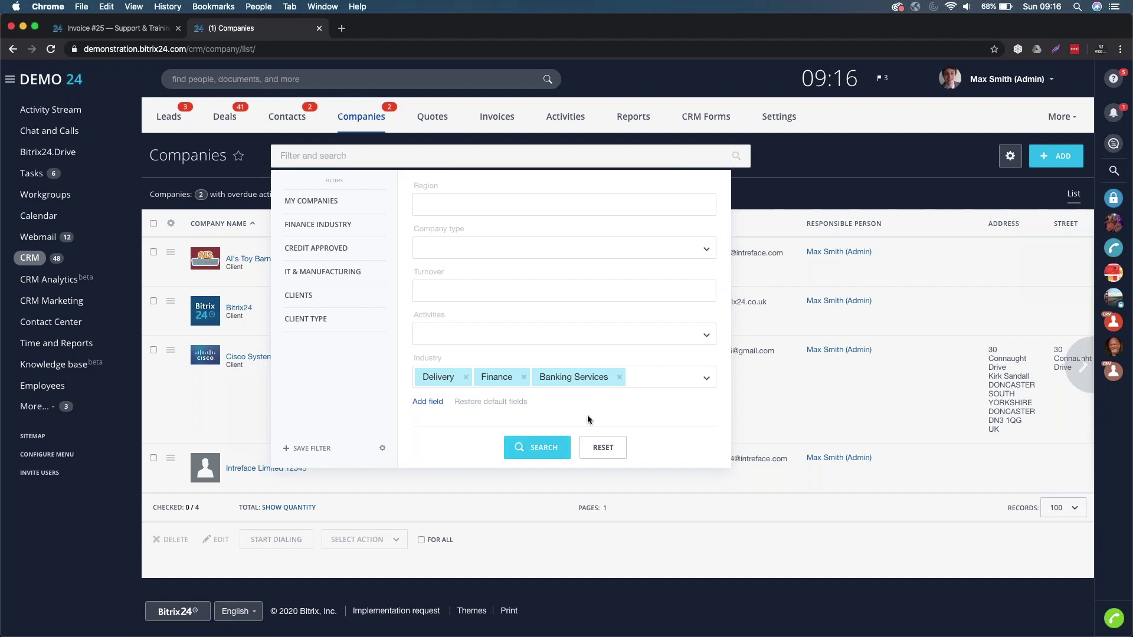
- Save the current Companies filter as BANKING COMPANIES, then switch the list to My companies
click(305, 448)
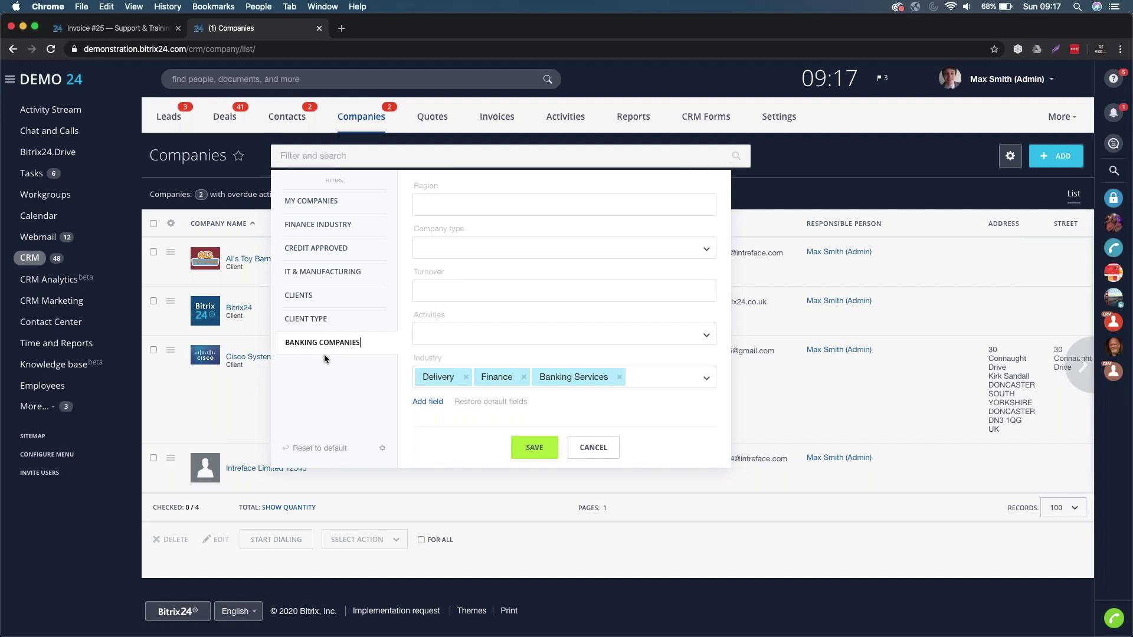
click(546, 453)
click(546, 453)
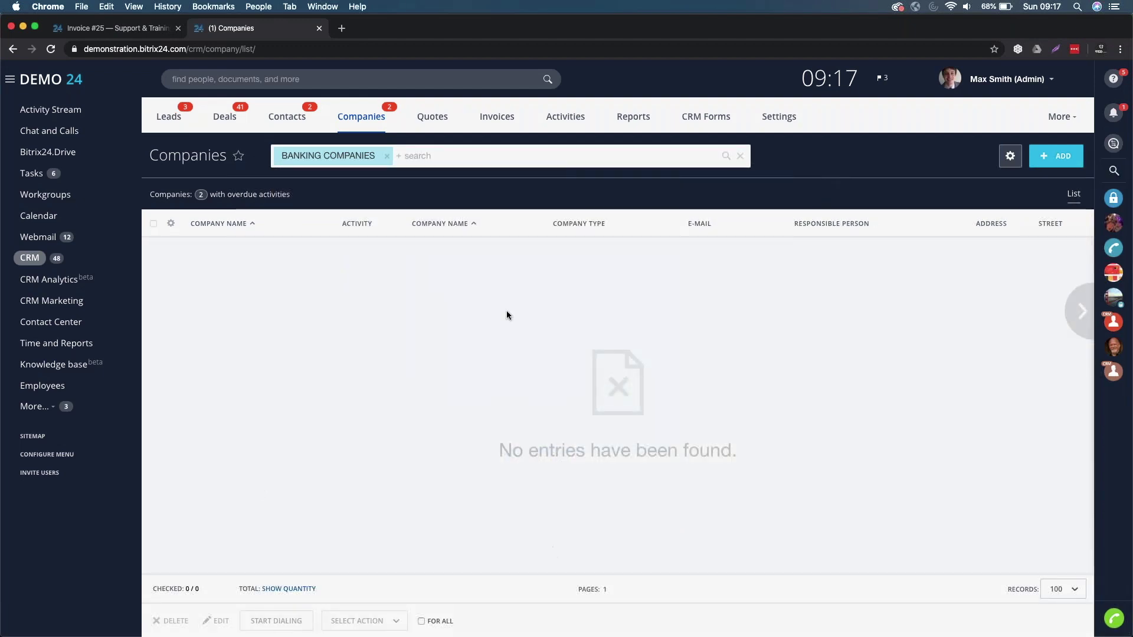
click(440, 156)
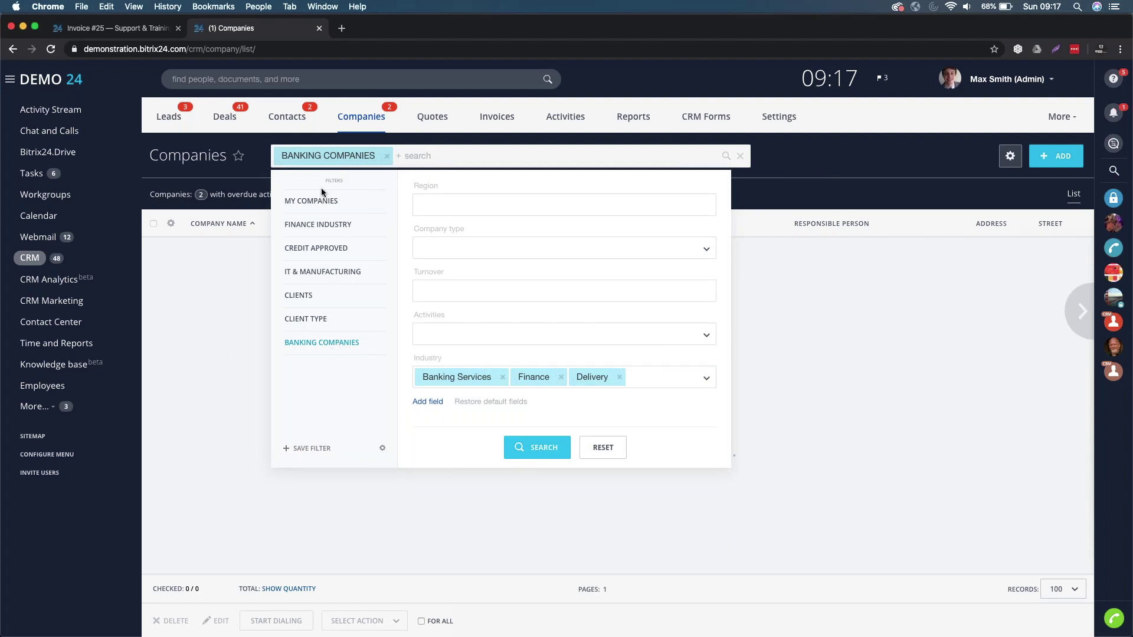
click(301, 201)
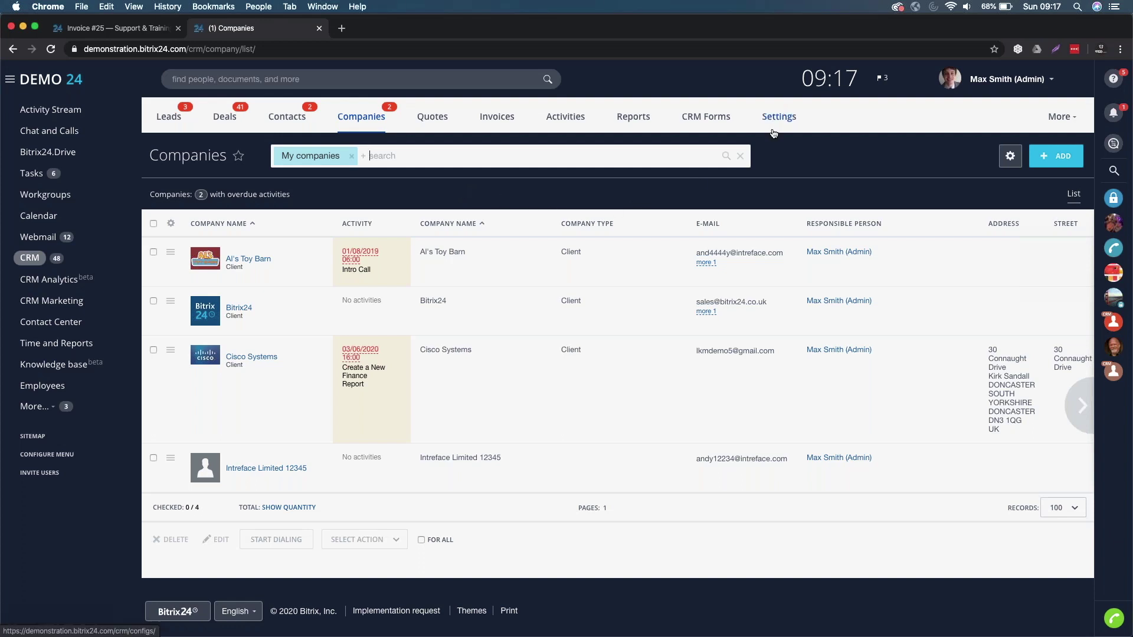
- Go to CRM Settings via Form and report settings to Permissions, opening Leads in a new tab
click(786, 118)
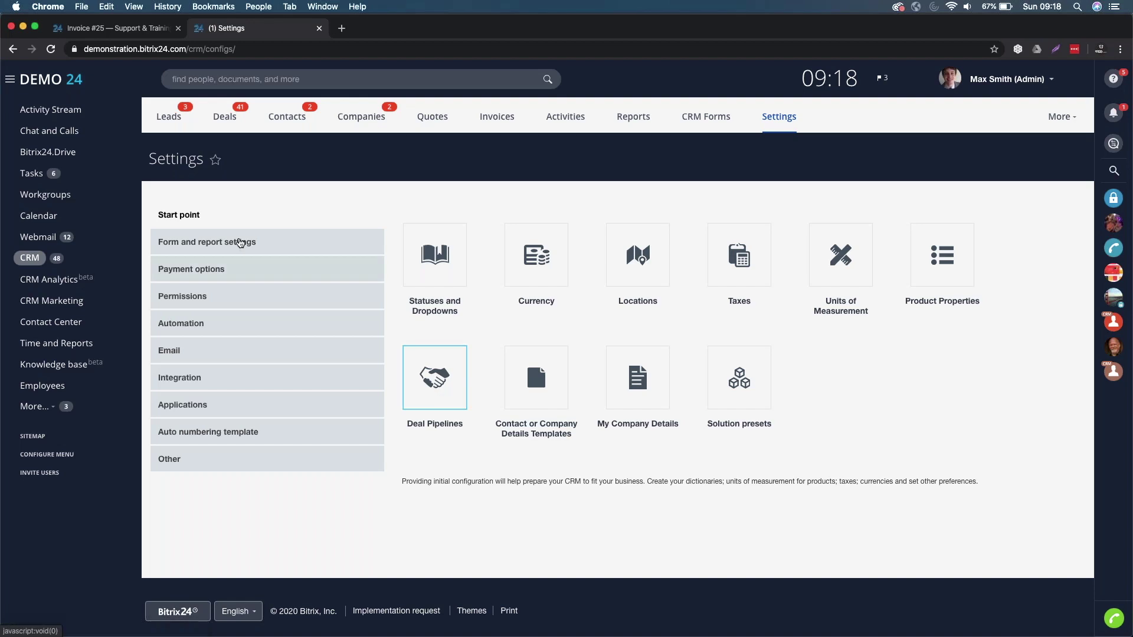
click(214, 242)
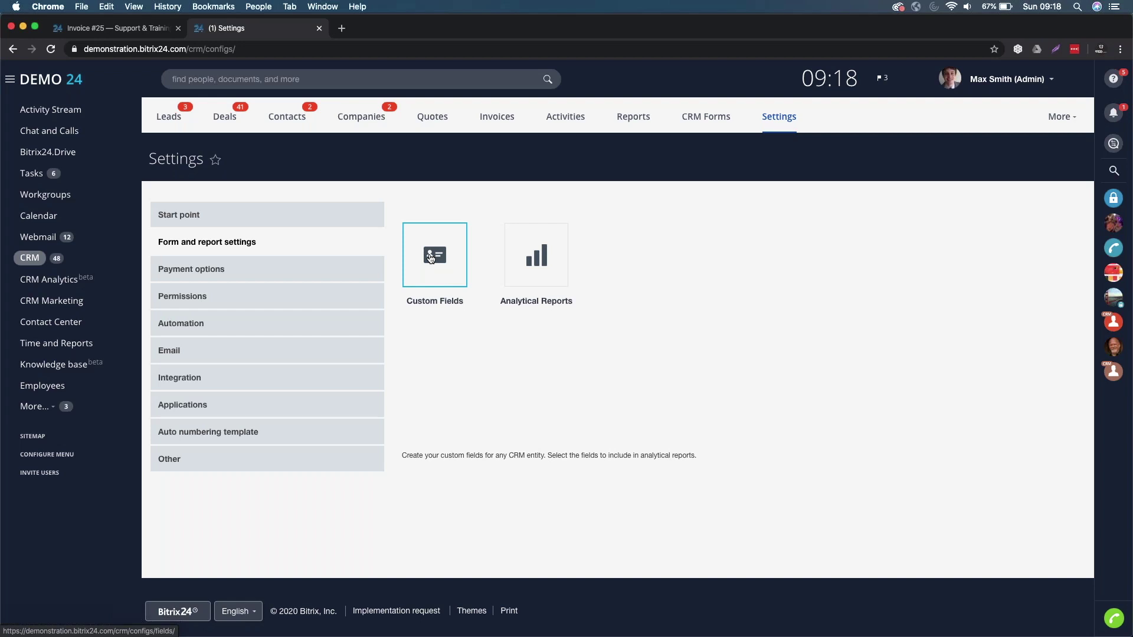
click(195, 304)
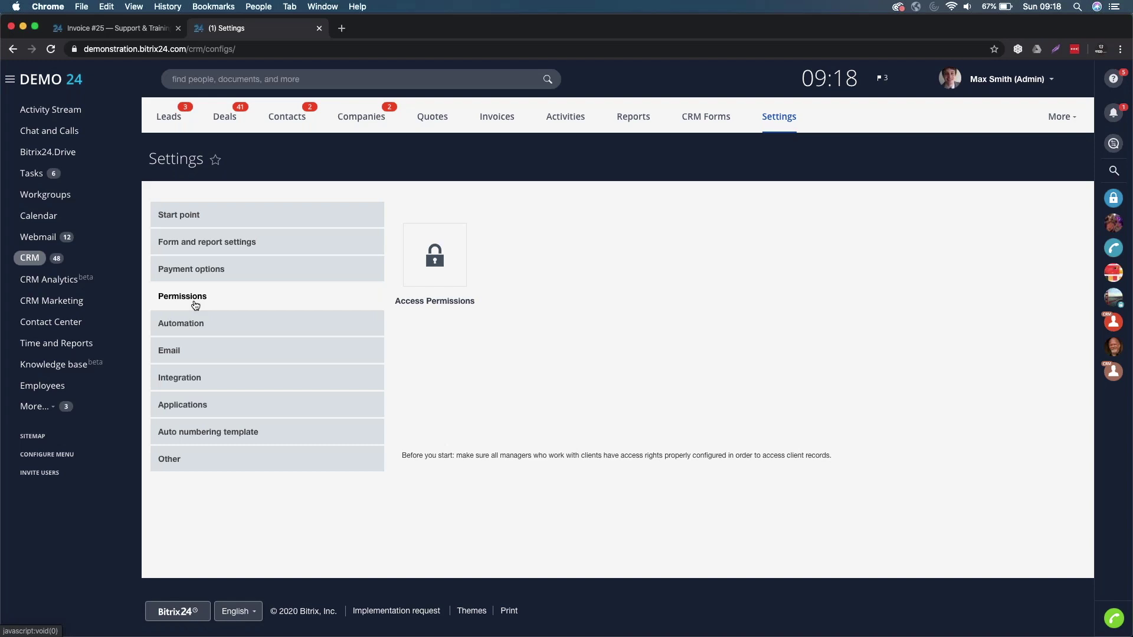
super+click(175, 119)
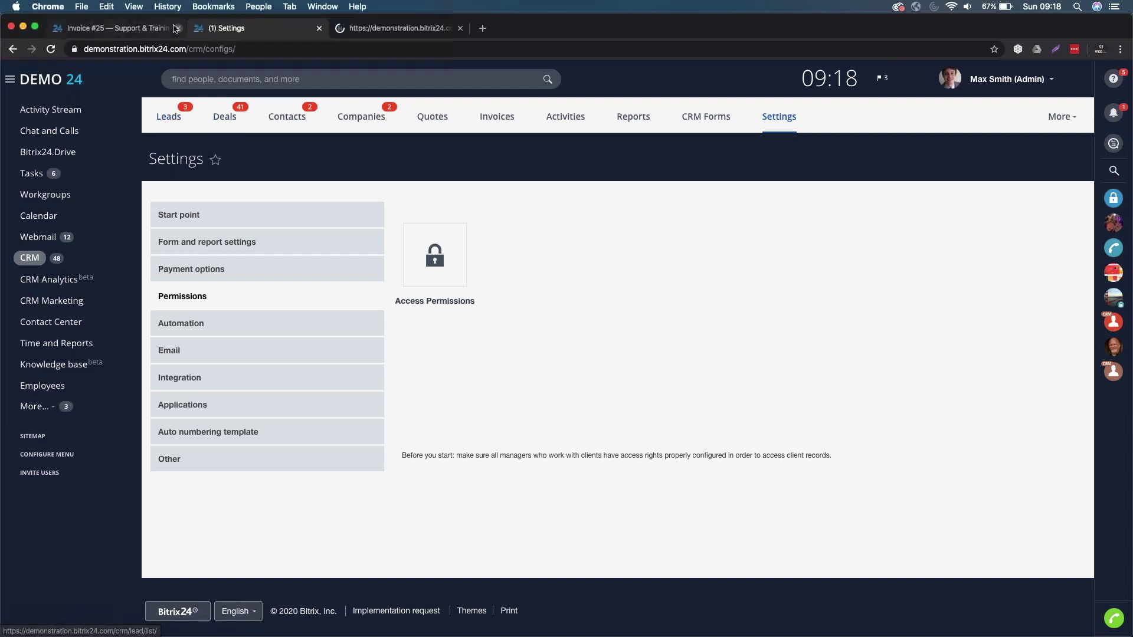
- Close the Invoice #25 tab, view the Leads tab, and return to CRM Settings
click(178, 27)
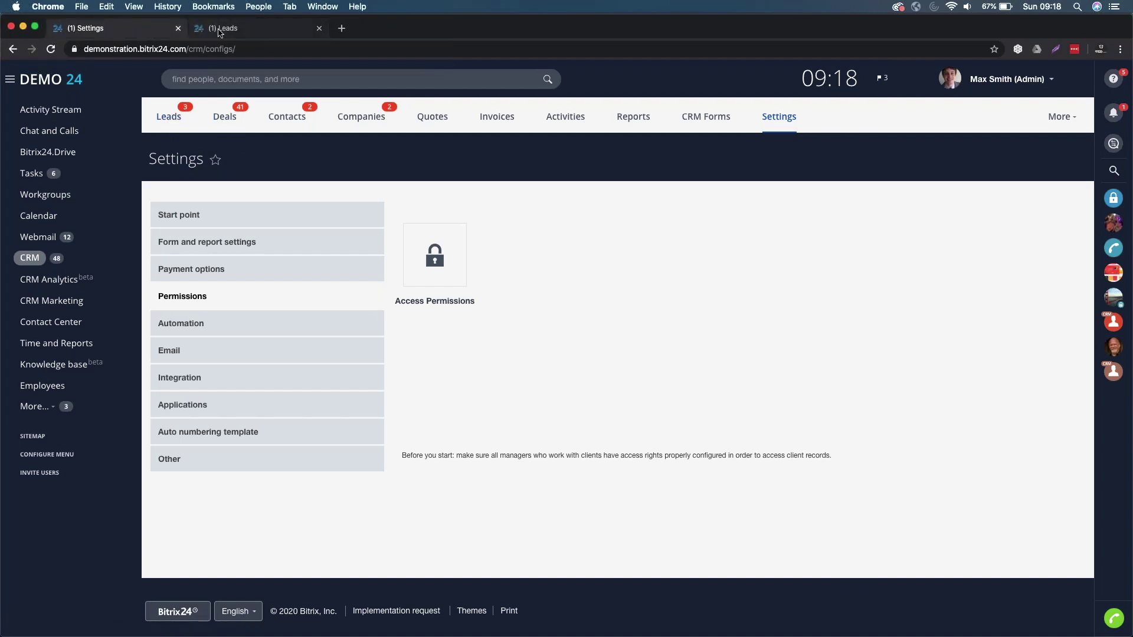
click(203, 30)
click(603, 226)
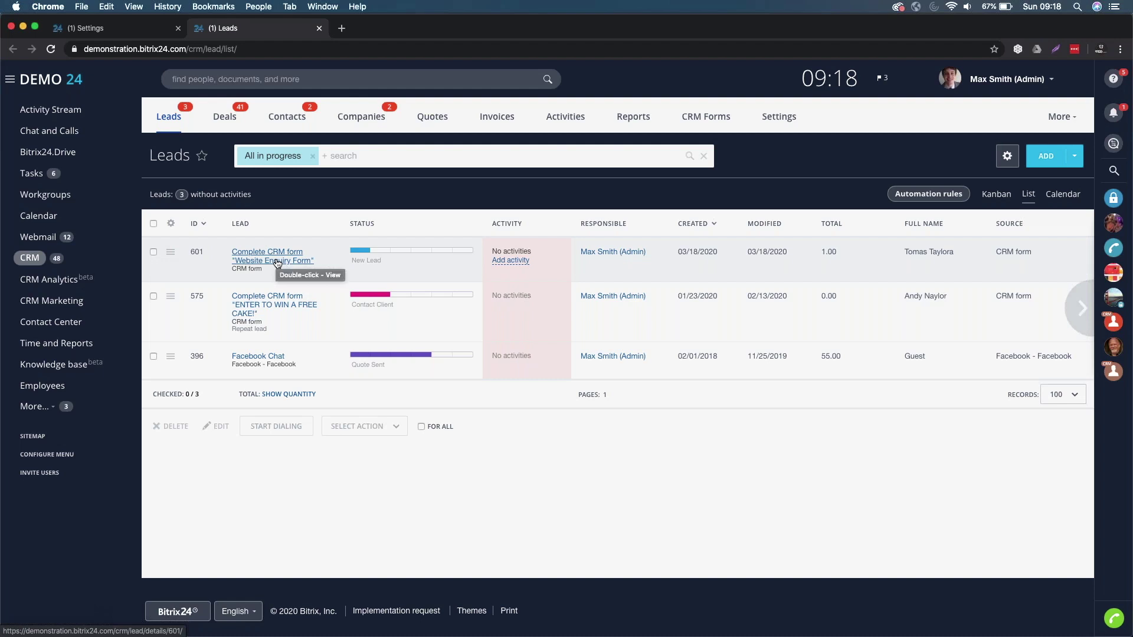
click(109, 30)
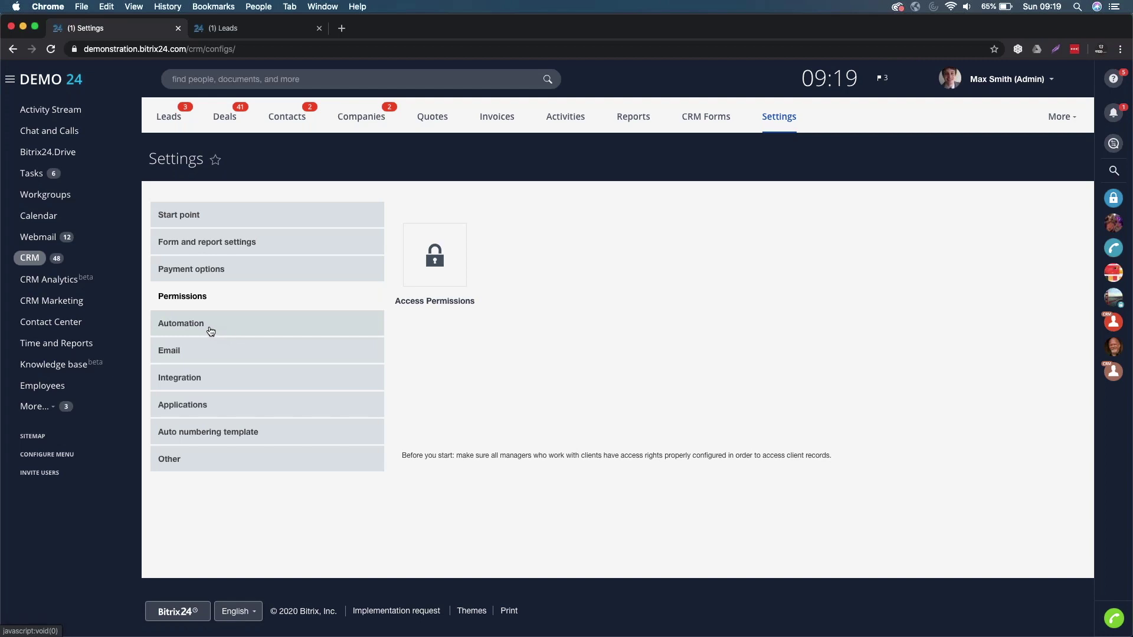
- Browse the Automation and Email settings sections, finishing on the Leads list with three in-progress leads
click(211, 328)
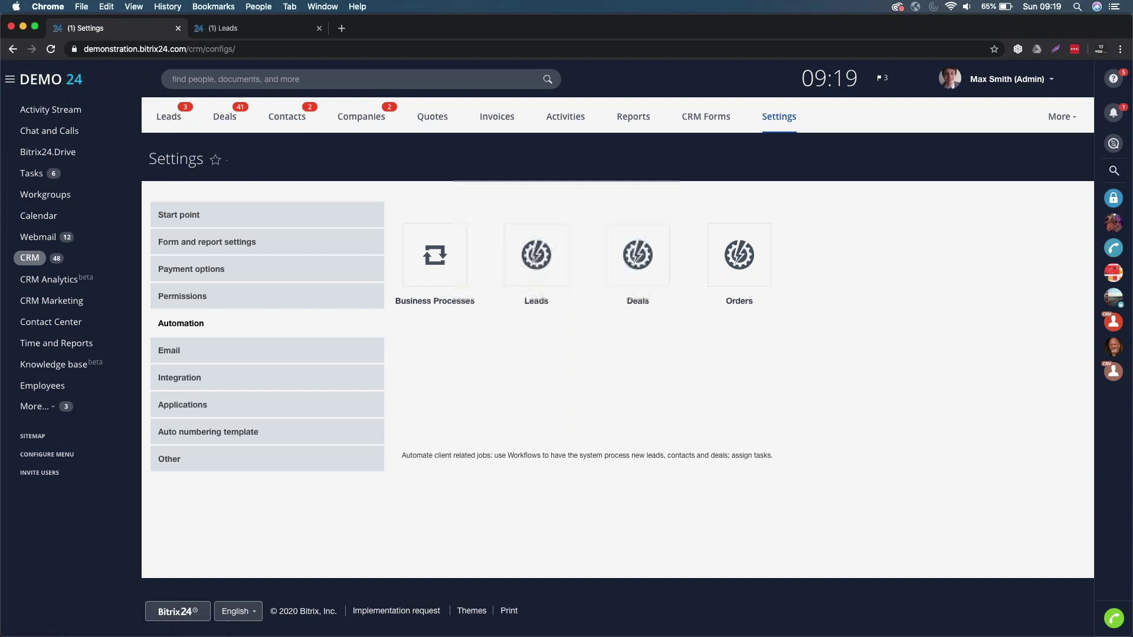
click(241, 33)
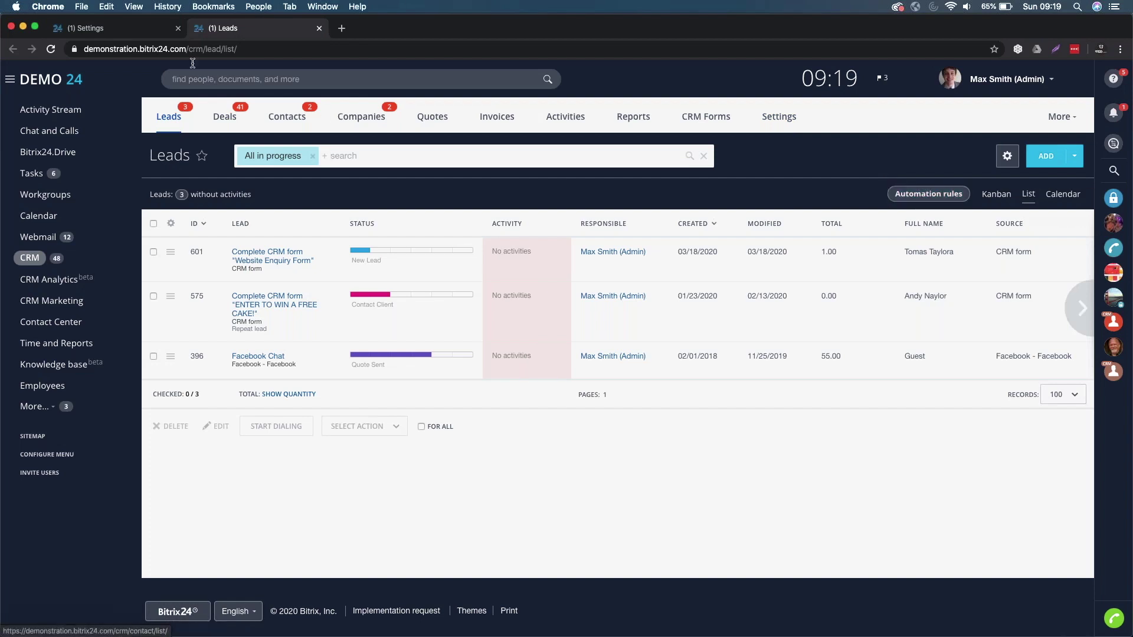
click(114, 31)
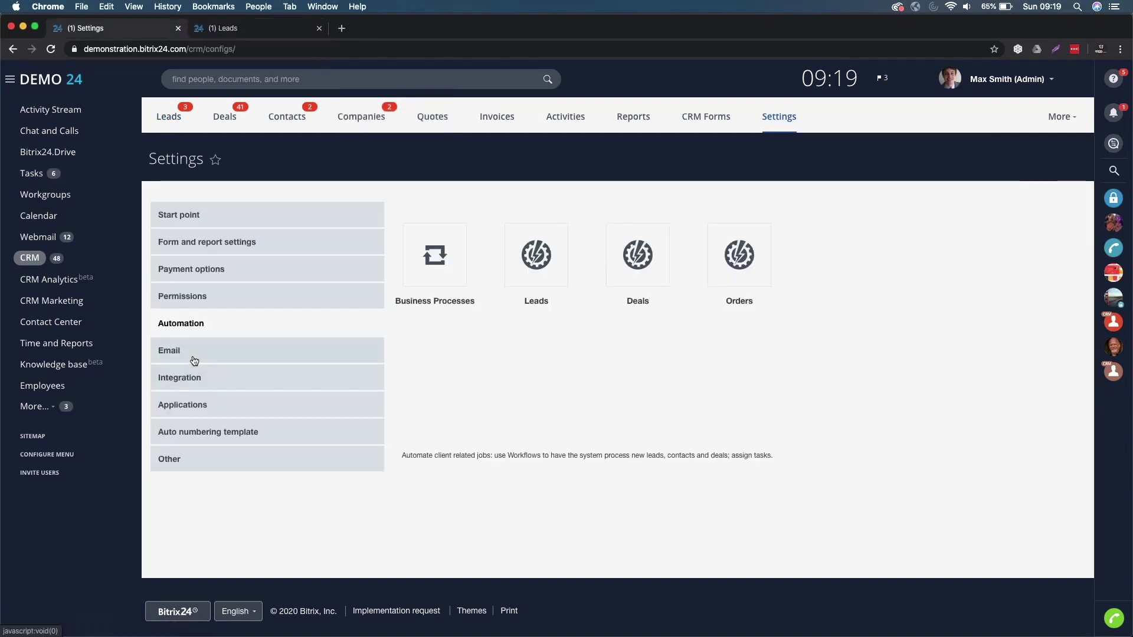
click(194, 360)
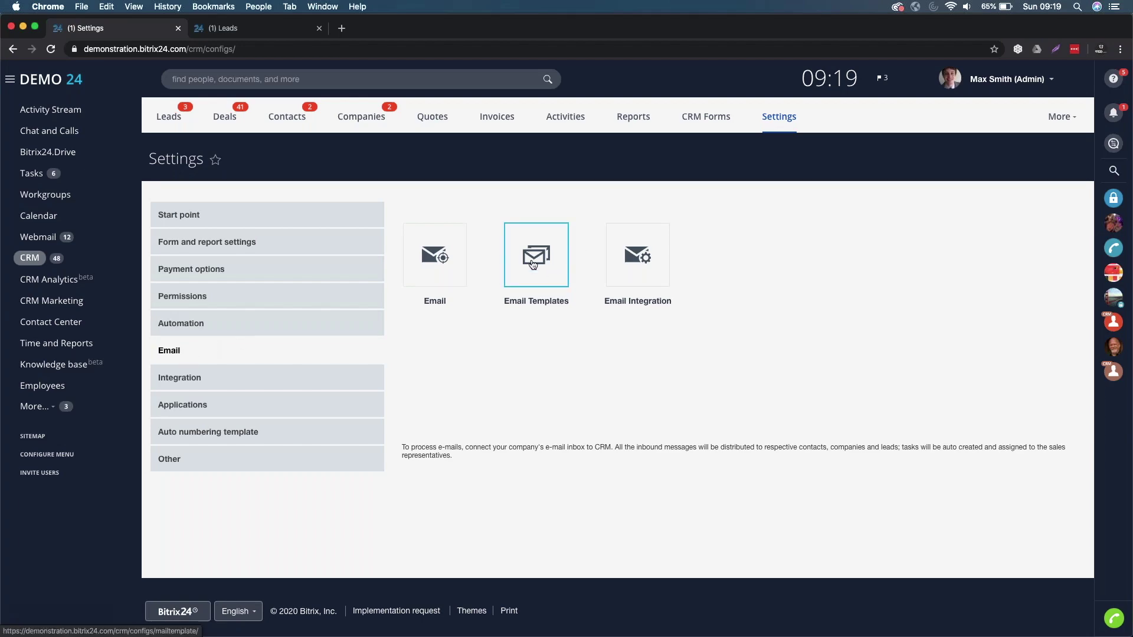
click(224, 28)
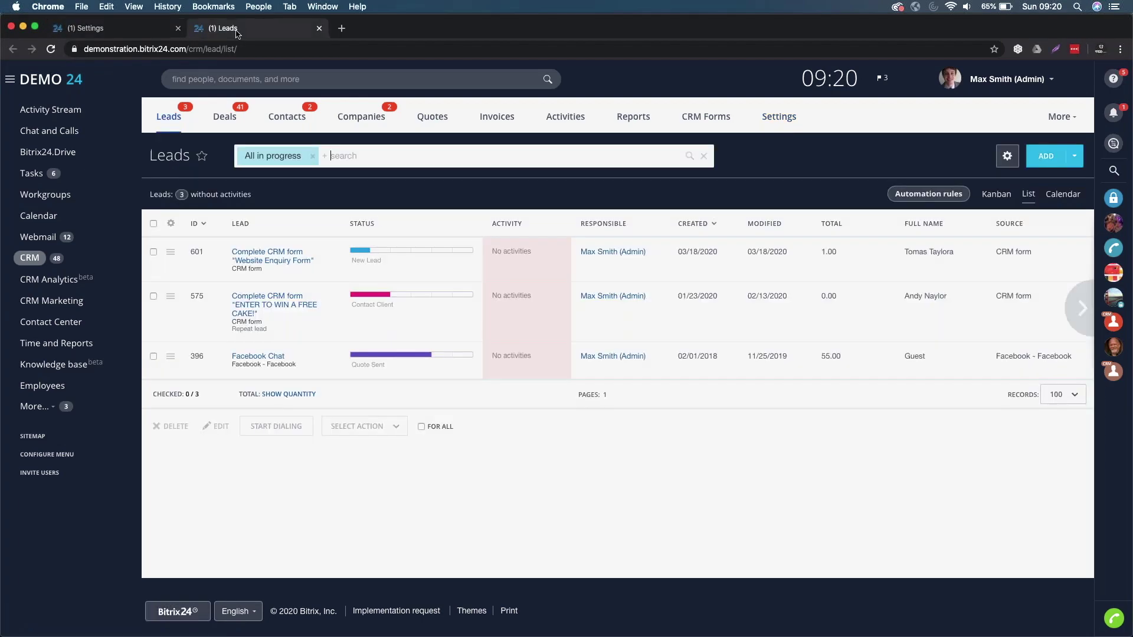
- Open lead 601, start an e-mail to it, then return to the CRM Settings Email section
click(268, 254)
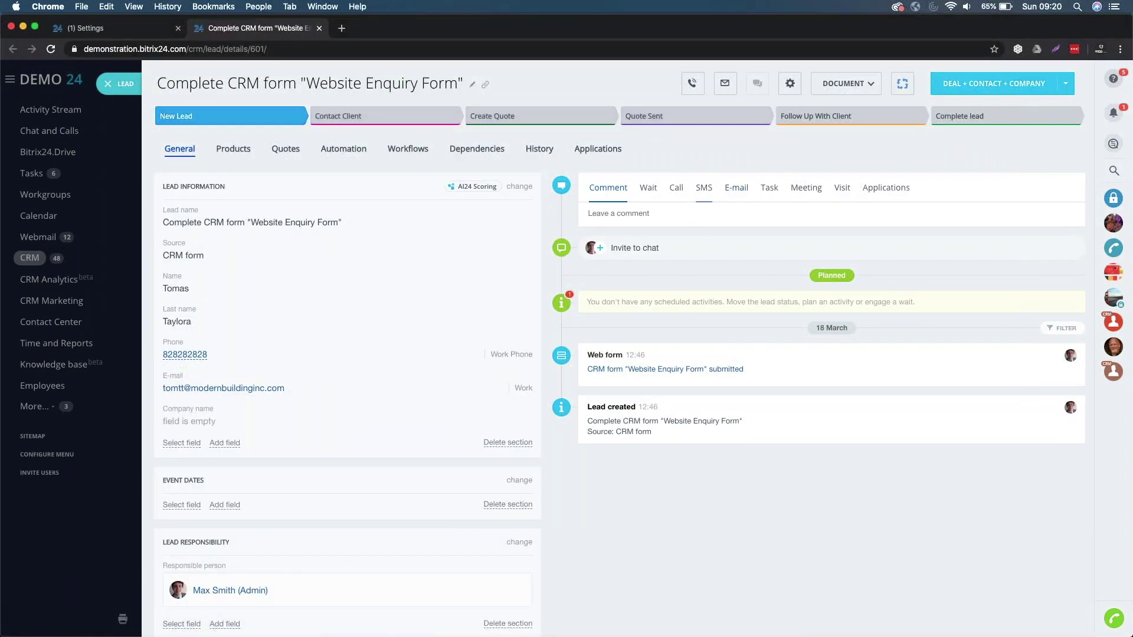
click(735, 196)
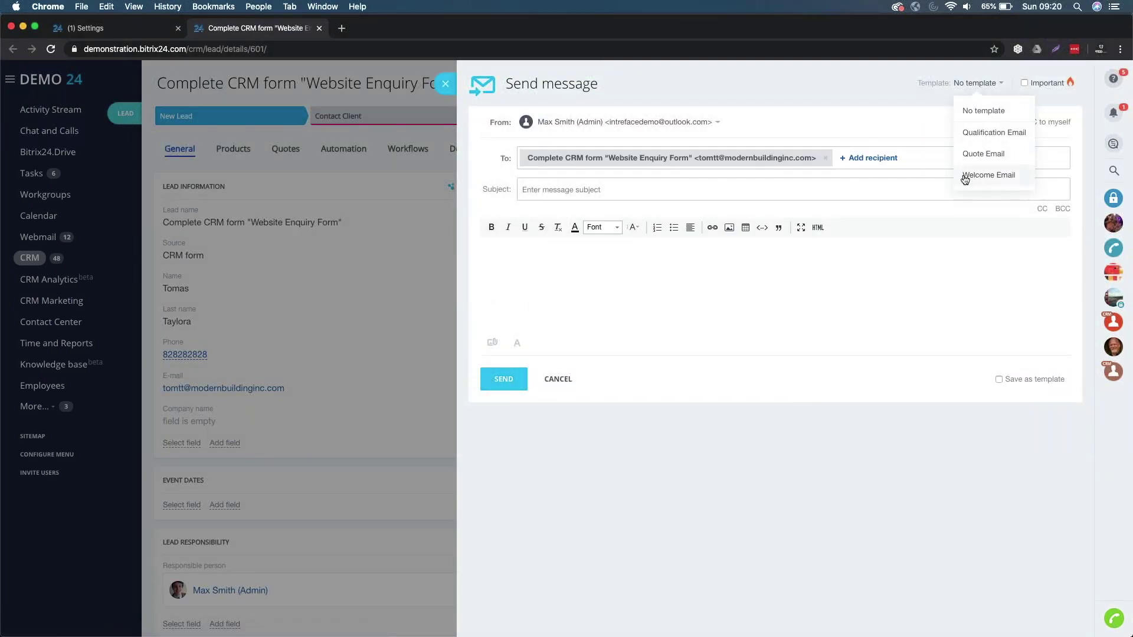
click(126, 31)
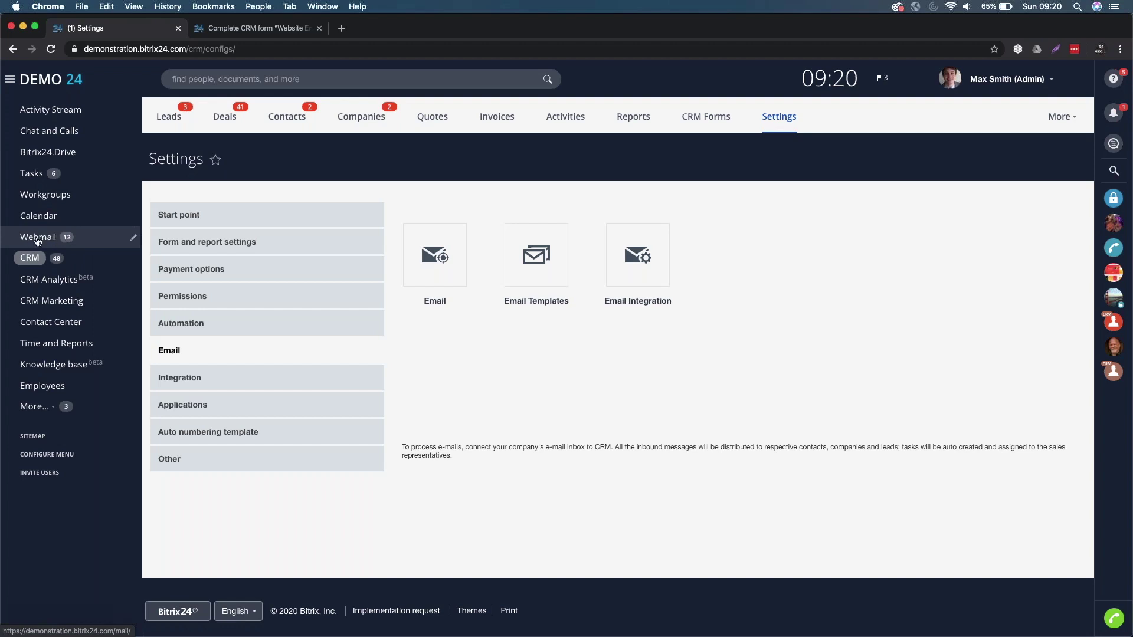
- Disconnect the current Webmail mailbox and choose Outlook on the Mailbox Integration page
click(38, 239)
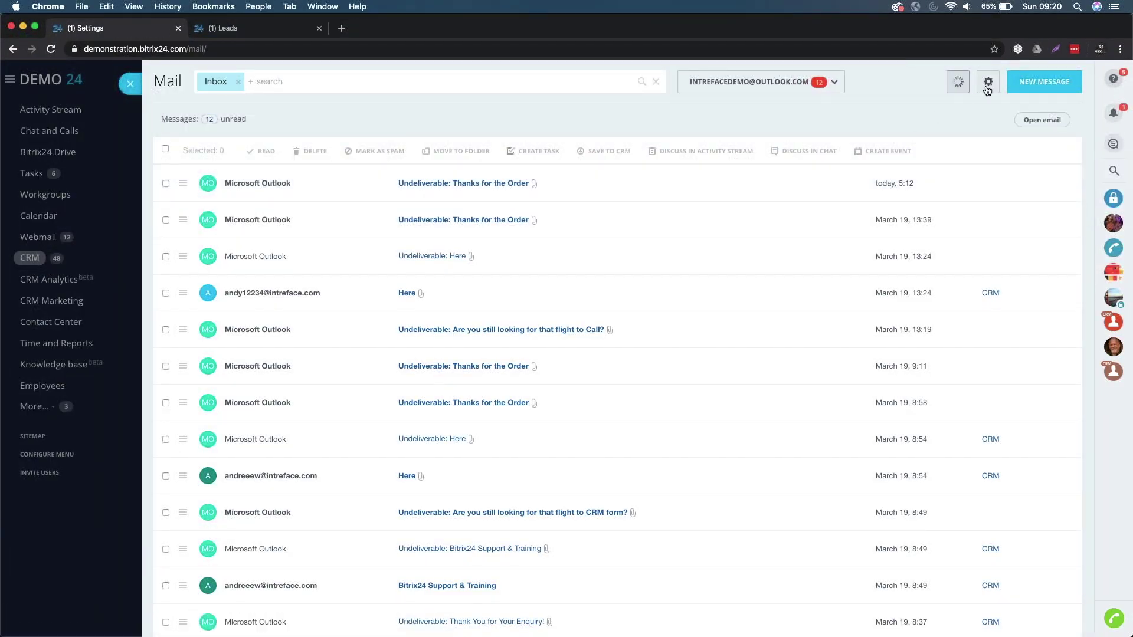
click(987, 89)
click(1004, 111)
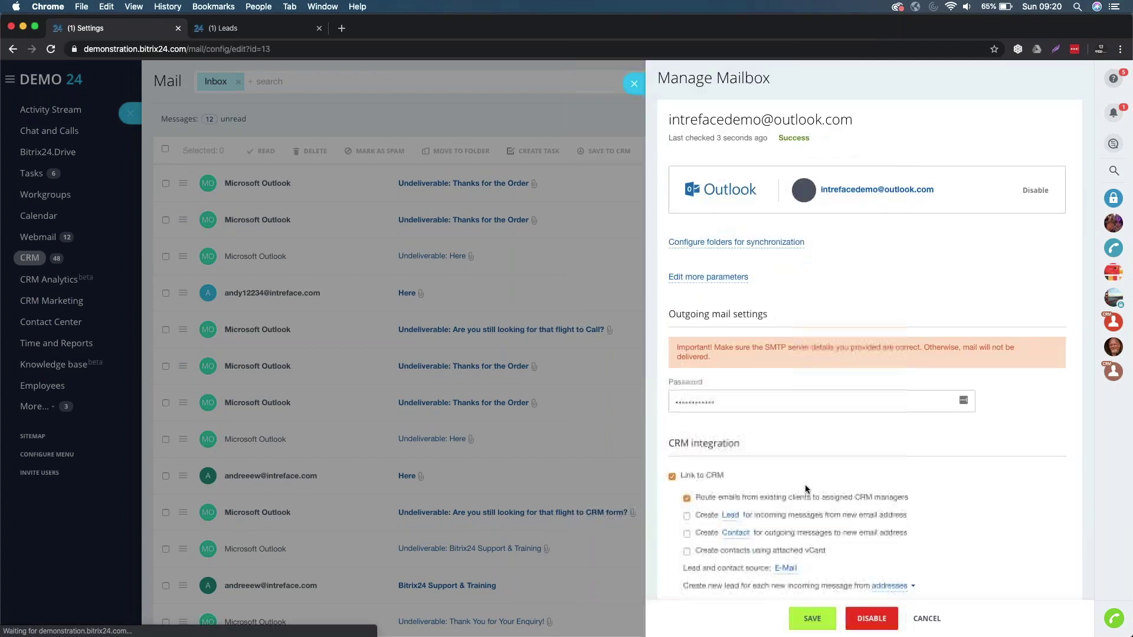
scroll(805, 484, down, 3)
click(871, 618)
click(864, 382)
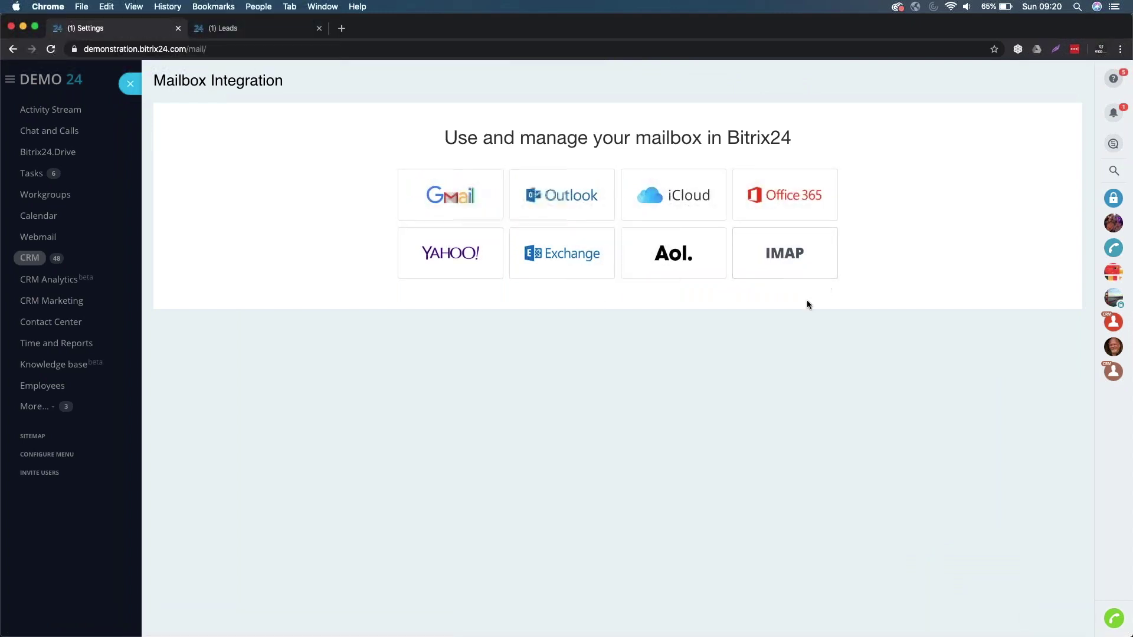
click(561, 196)
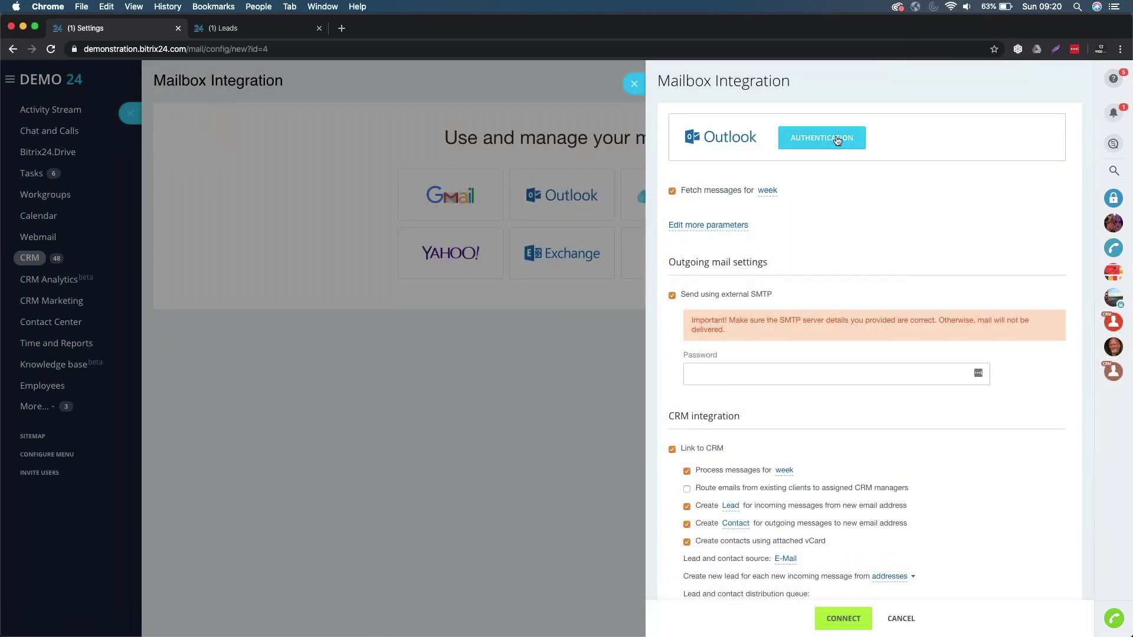
- Start Outlook authentication and enter the Microsoft account e-mail in the sign-in window
click(821, 138)
drag(173, 267, 513, 94)
text(lvnapi)
key(BackSpace)
key(BackSpace)
key(BackSpace)
key(BackSpace)
key(BackSpace)
key(BackSpace)
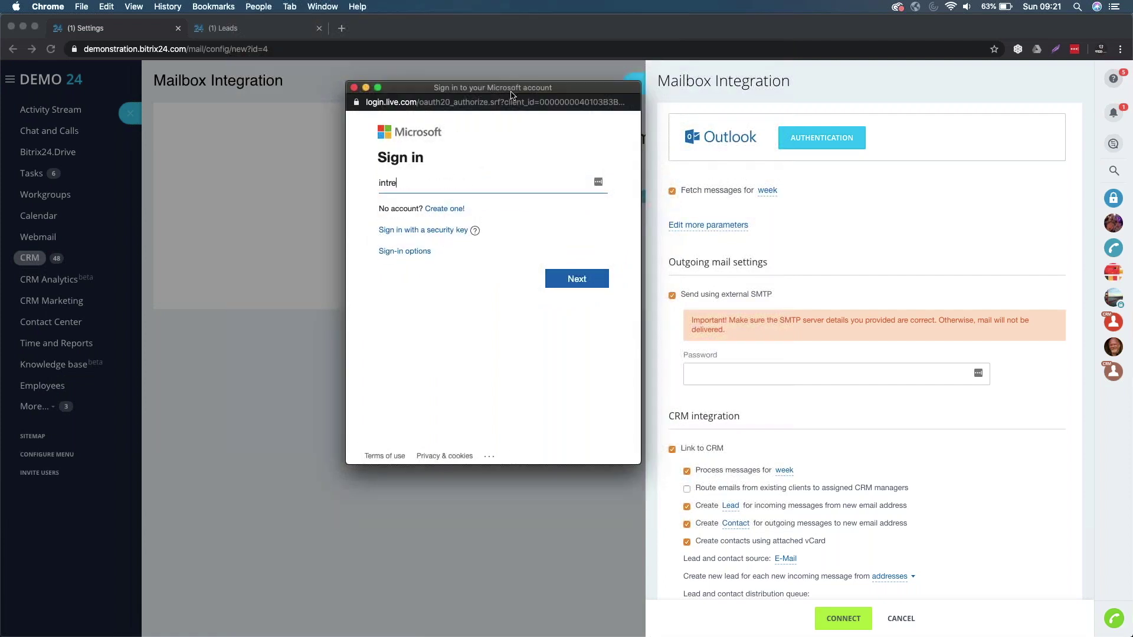
key(Return)
- Enter the account password and sign in, retyping it after the first attempt fails
text(•••••••)
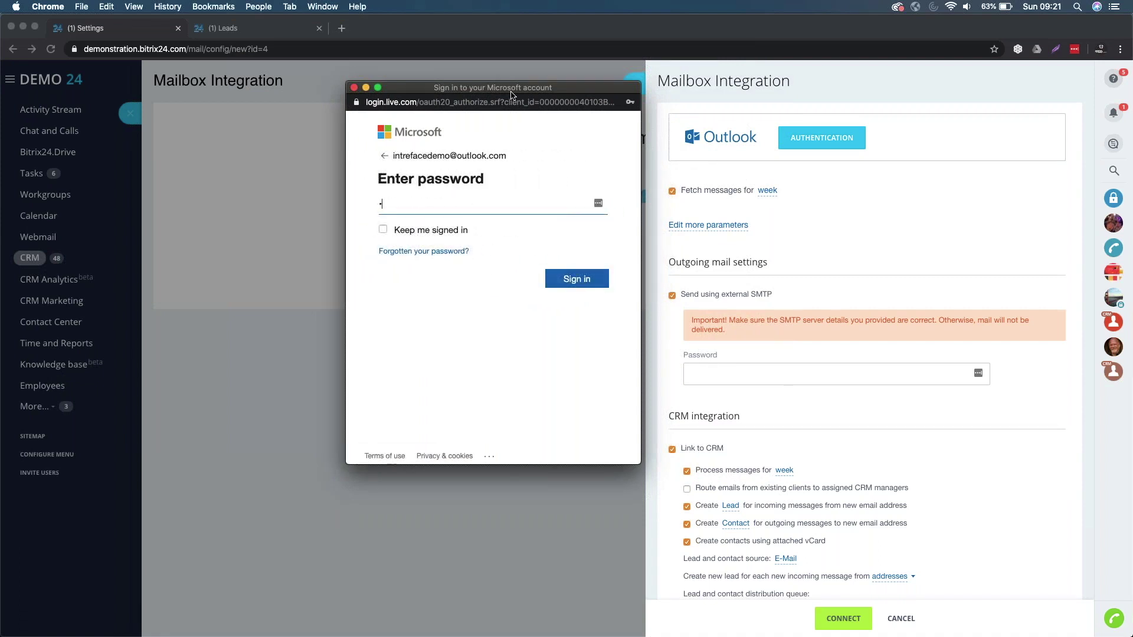
text(••••)
click(576, 285)
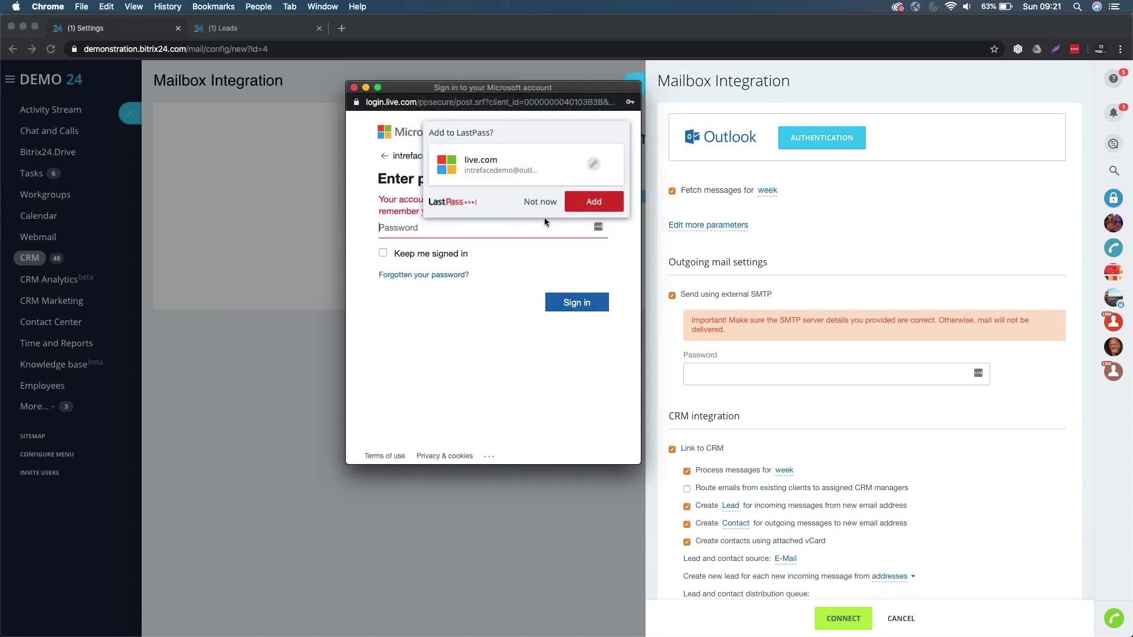
click(539, 203)
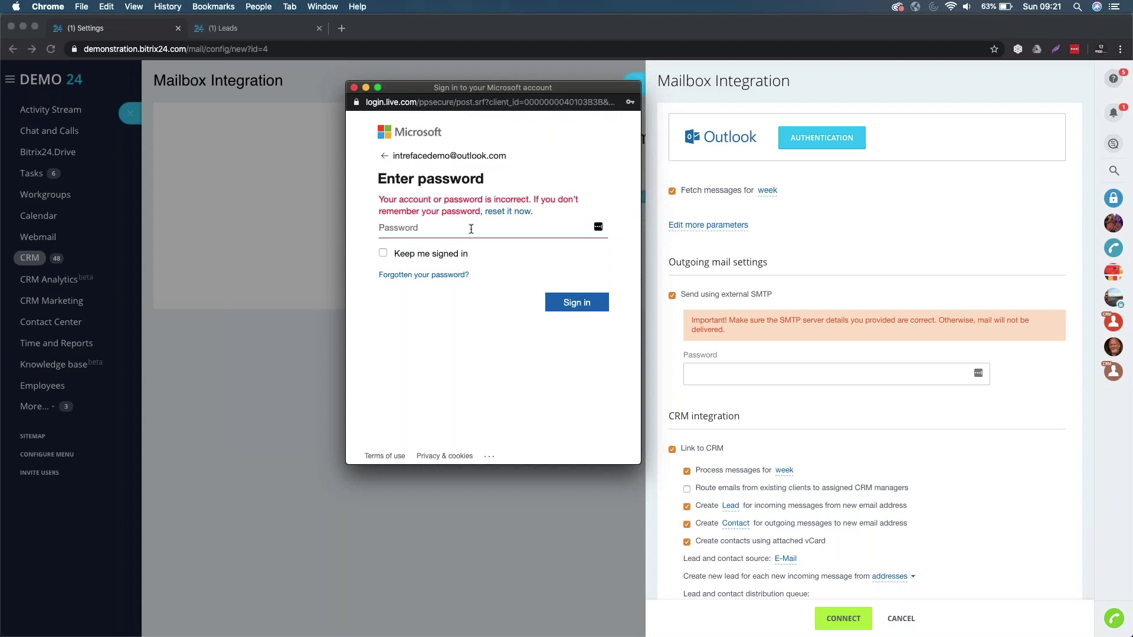
click(471, 229)
text(•••••••••)
click(573, 302)
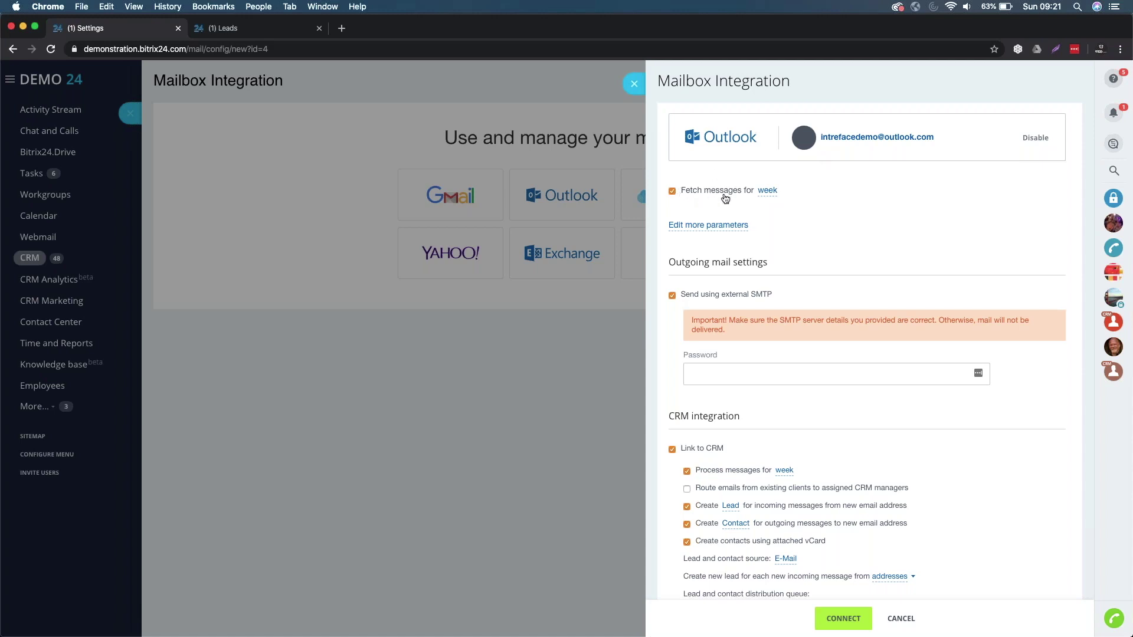
- Change message fetching from a week to a month and fill in the outgoing SMTP password
click(765, 191)
click(774, 187)
click(743, 381)
text(••••••••••)
scroll(916, 316, down, 5)
drag(667, 270, 741, 271)
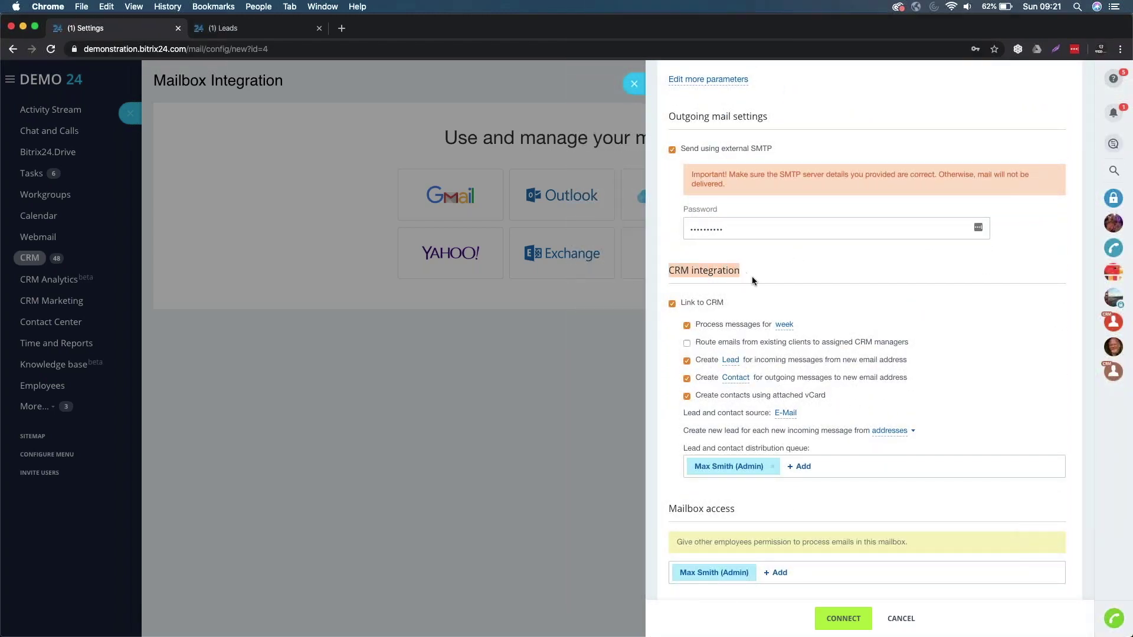
click(806, 277)
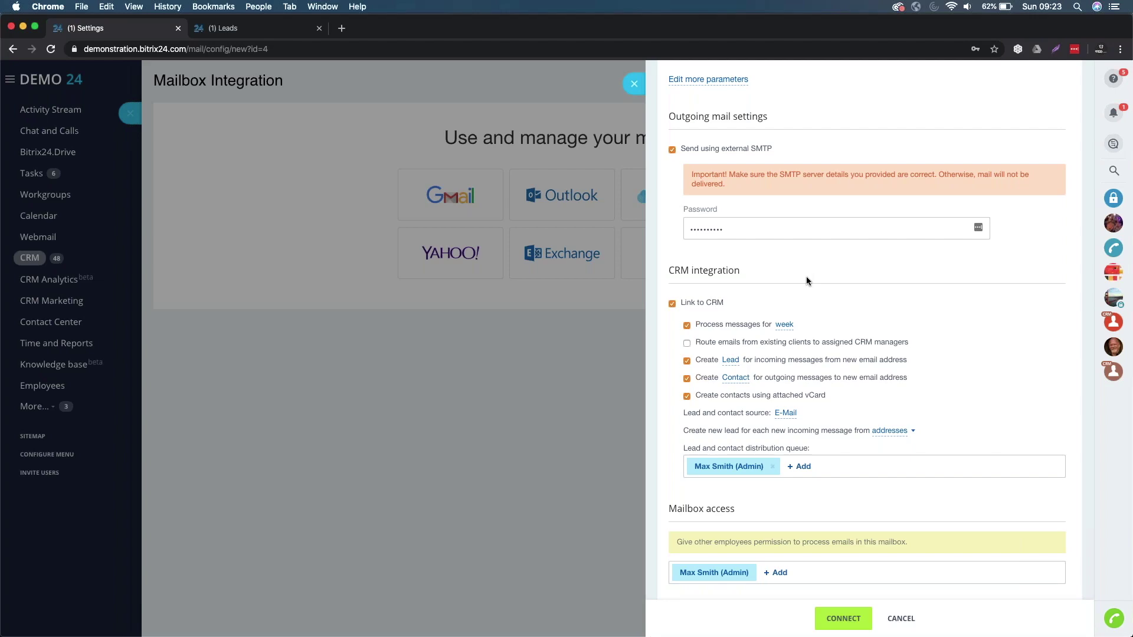
click(277, 29)
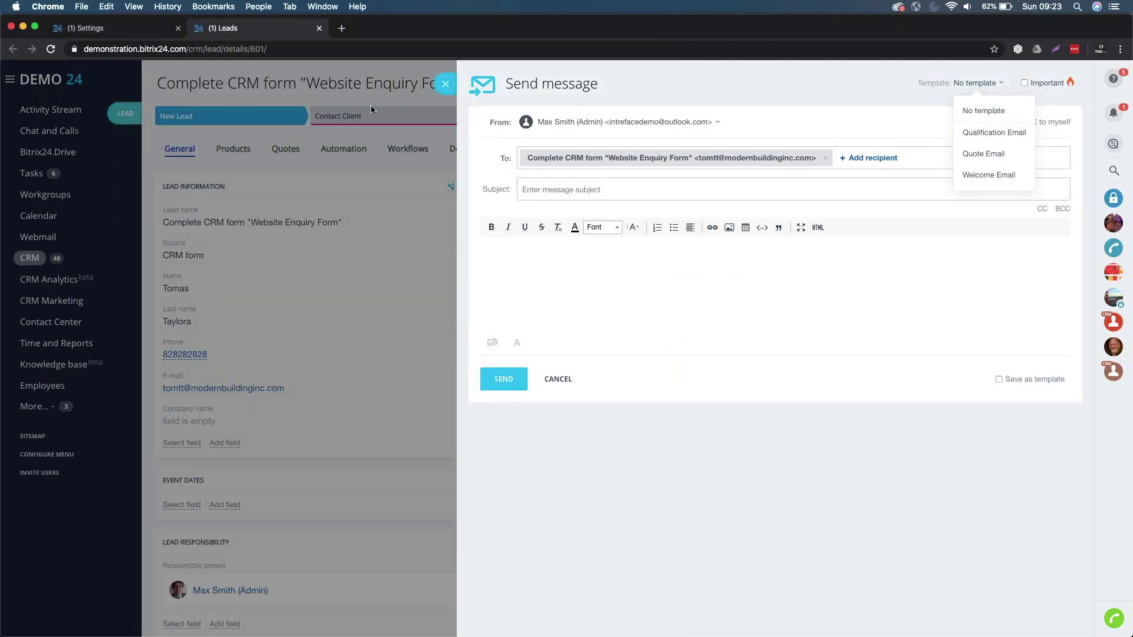
click(445, 87)
click(108, 83)
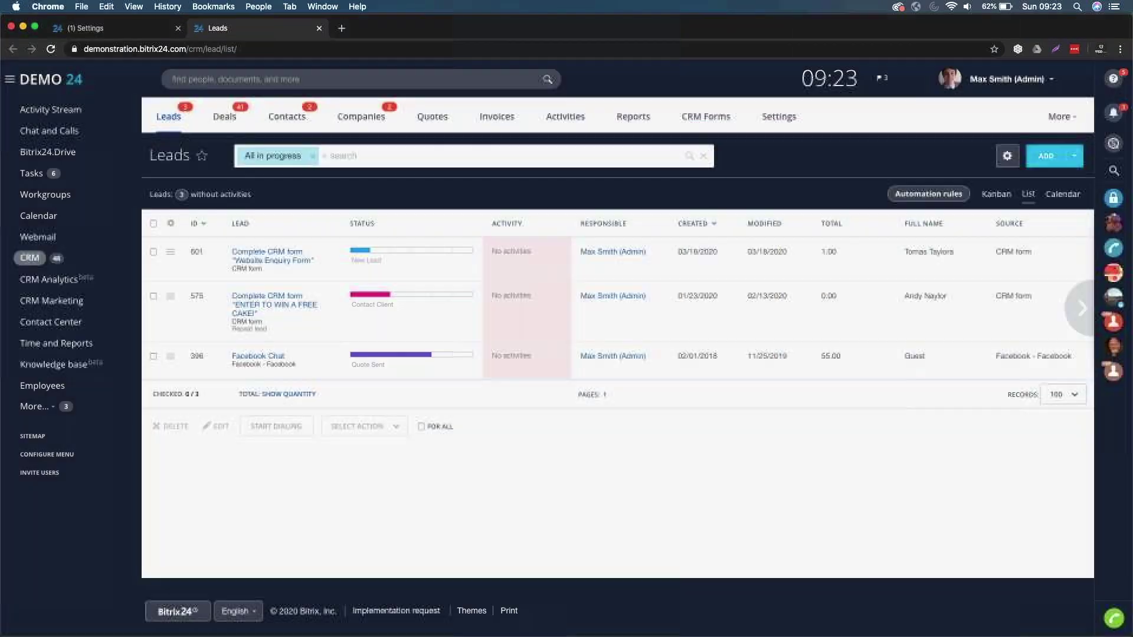
click(290, 116)
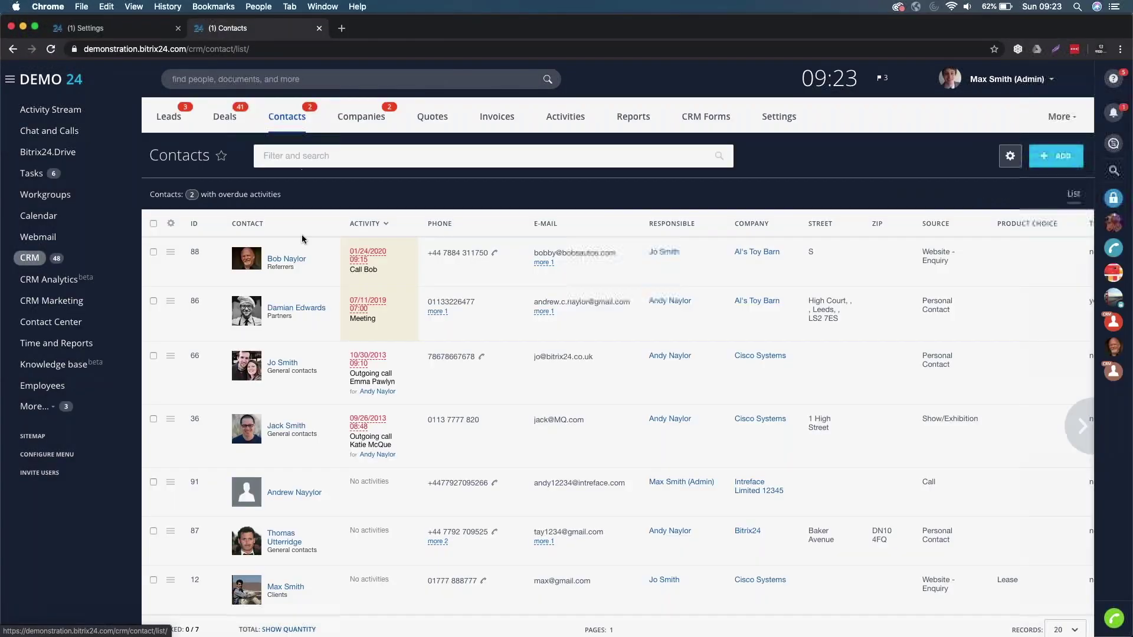
click(287, 258)
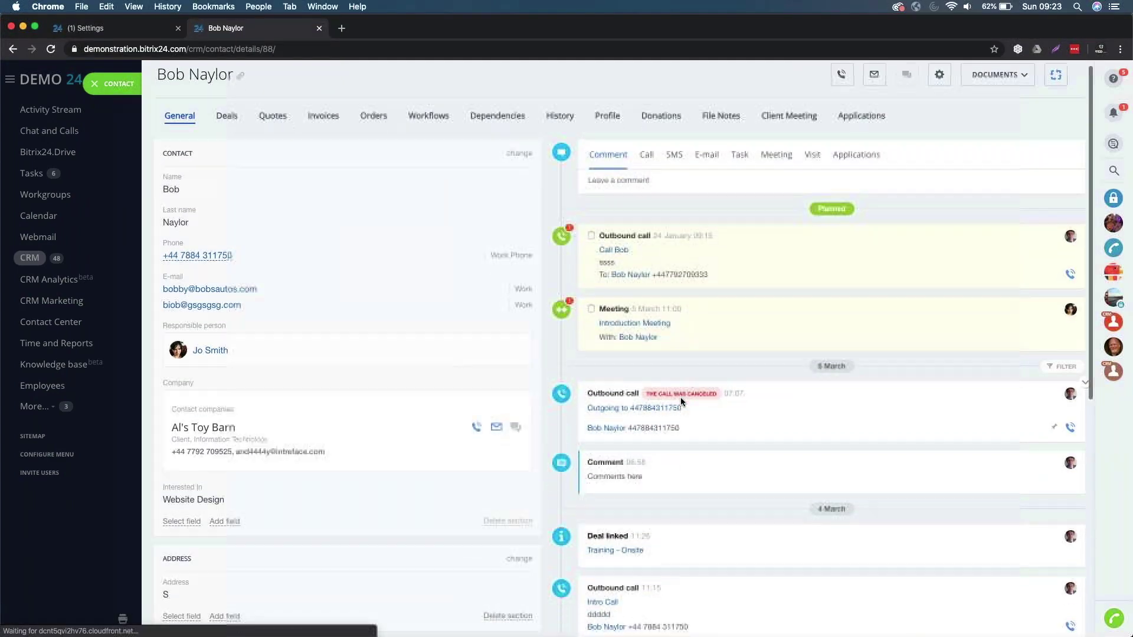
scroll(681, 401, down, 3)
scroll(681, 397, down, 15)
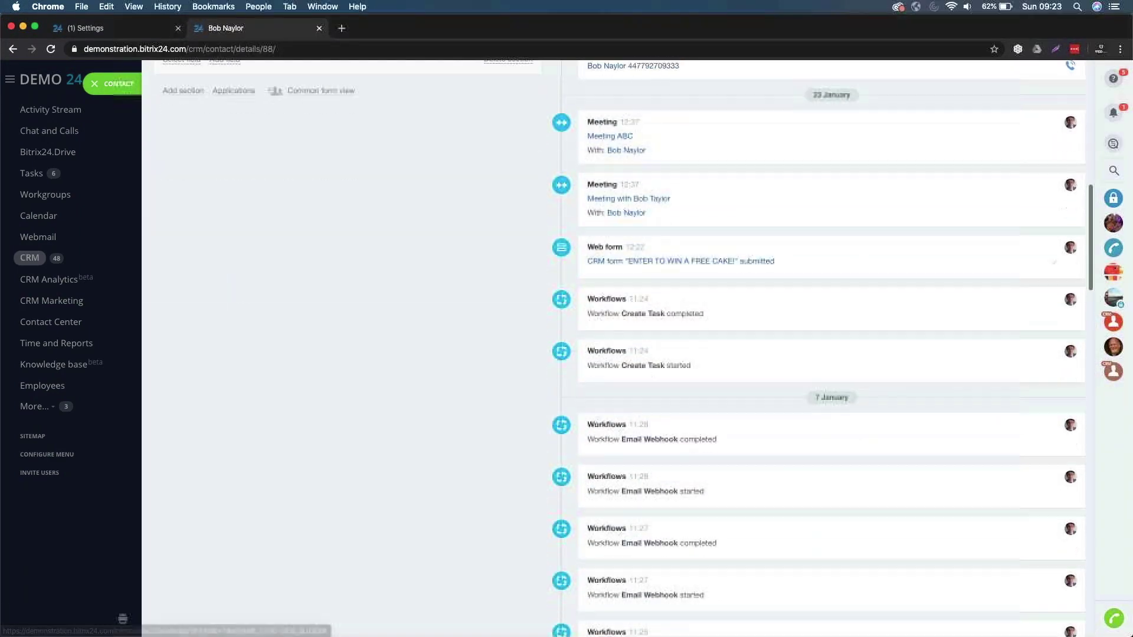
scroll(818, 348, down, 20)
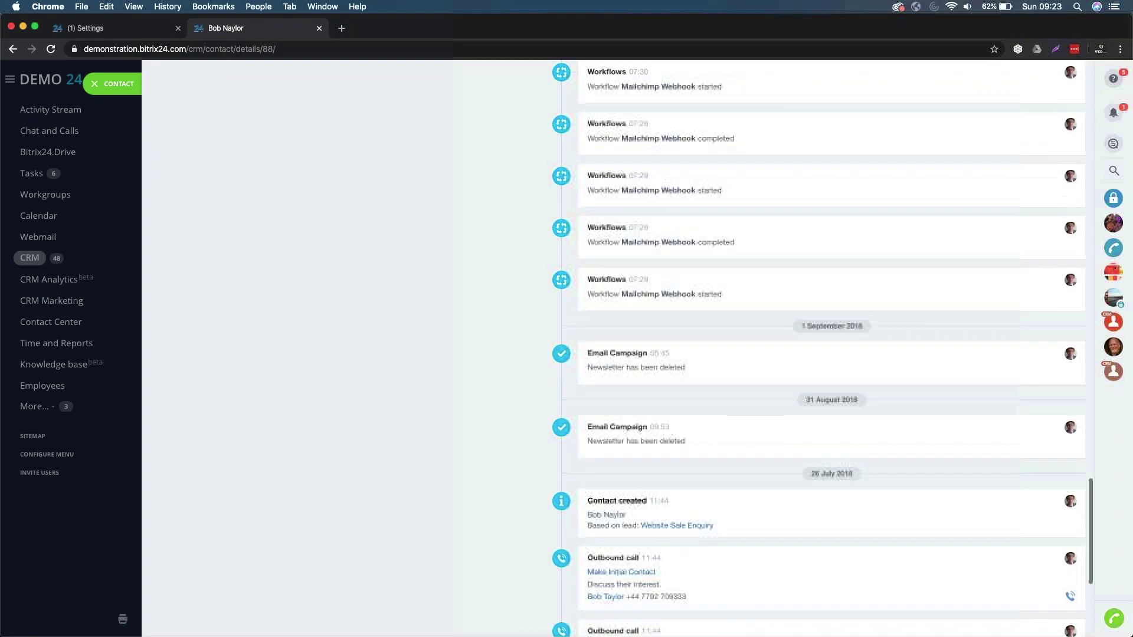
scroll(675, 403, down, 3)
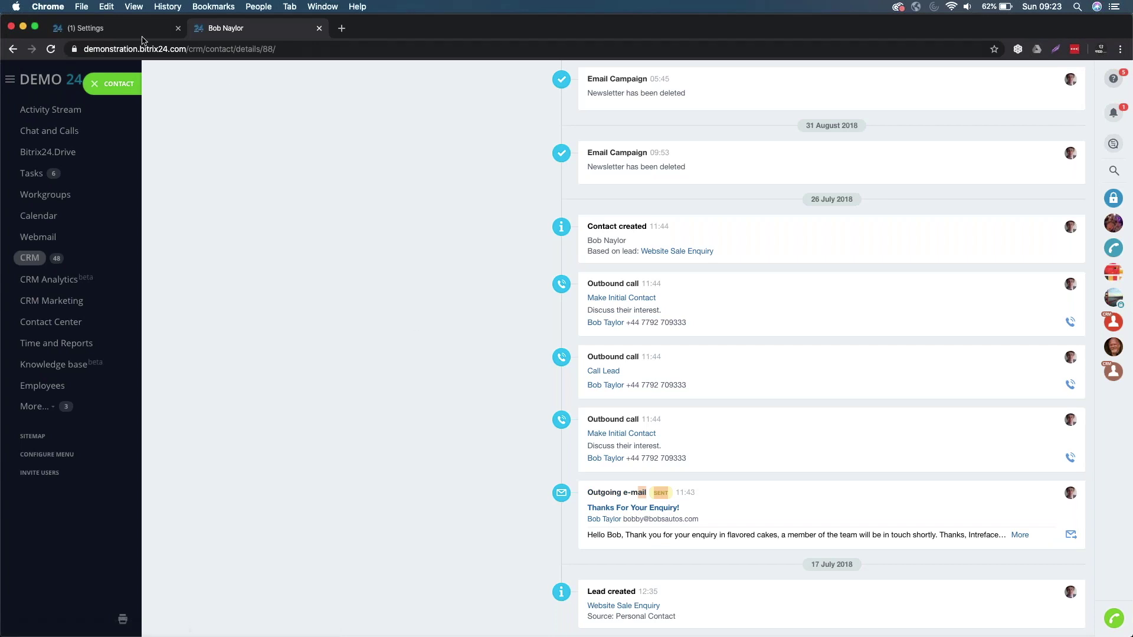
click(143, 34)
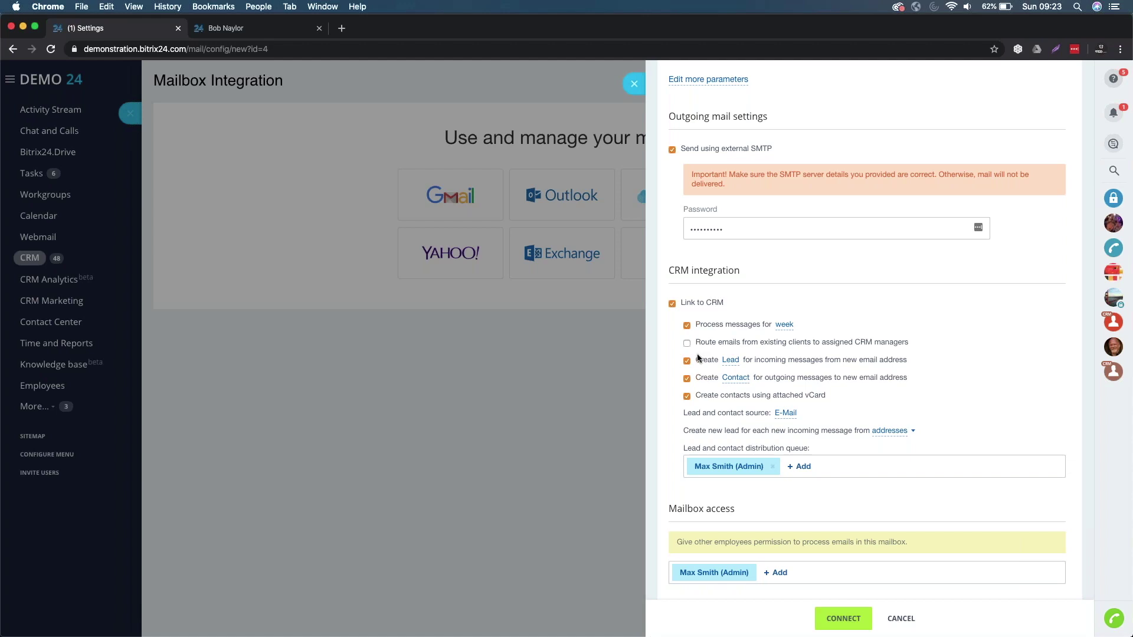
- Enable routing of existing clients' mail to CRM managers and disable vCard contact creation
click(687, 343)
click(720, 395)
- Connect the Outlook mailbox, decline both password-saving prompts, and scroll the synchronized Inbox
click(853, 626)
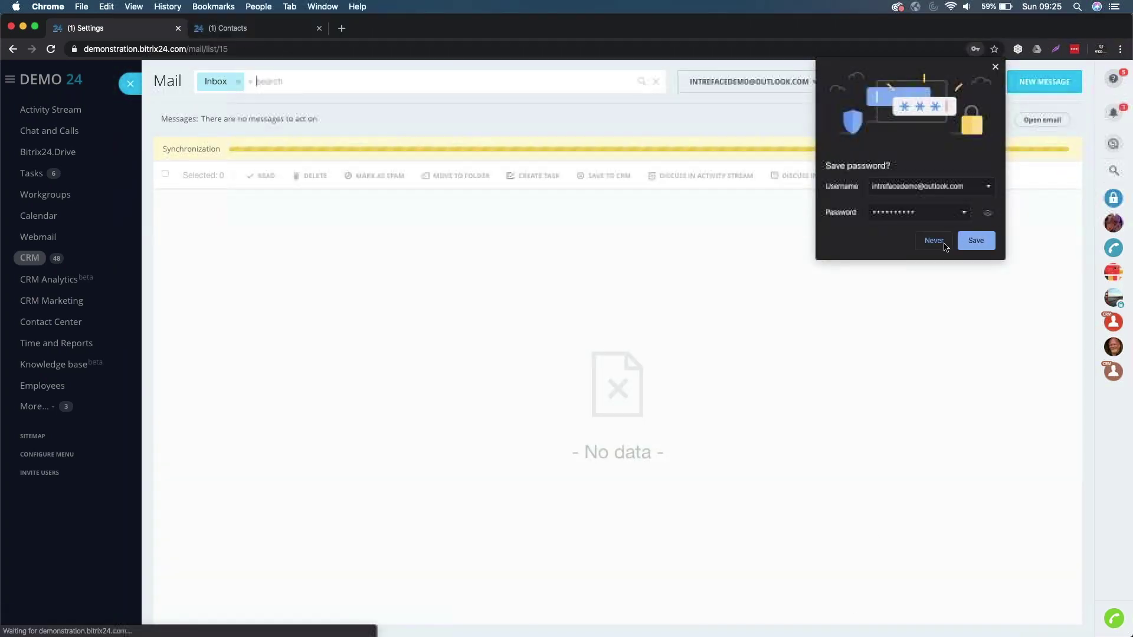
click(934, 241)
click(1029, 234)
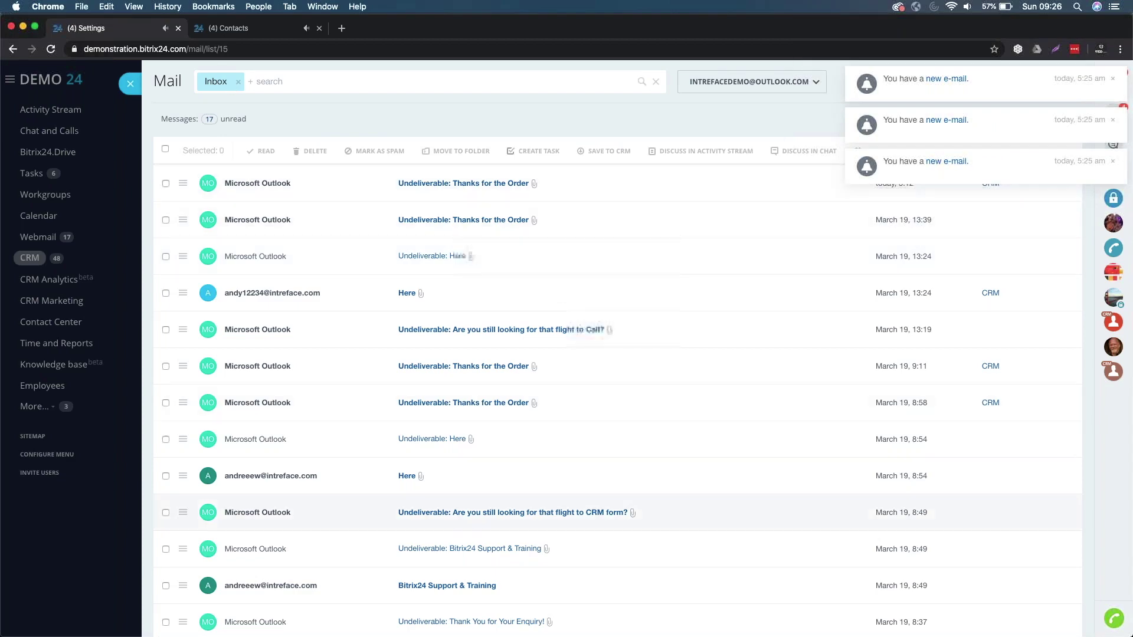
scroll(236, 550, down, 1)
scroll(236, 550, down, 5)
scroll(236, 550, up, 6)
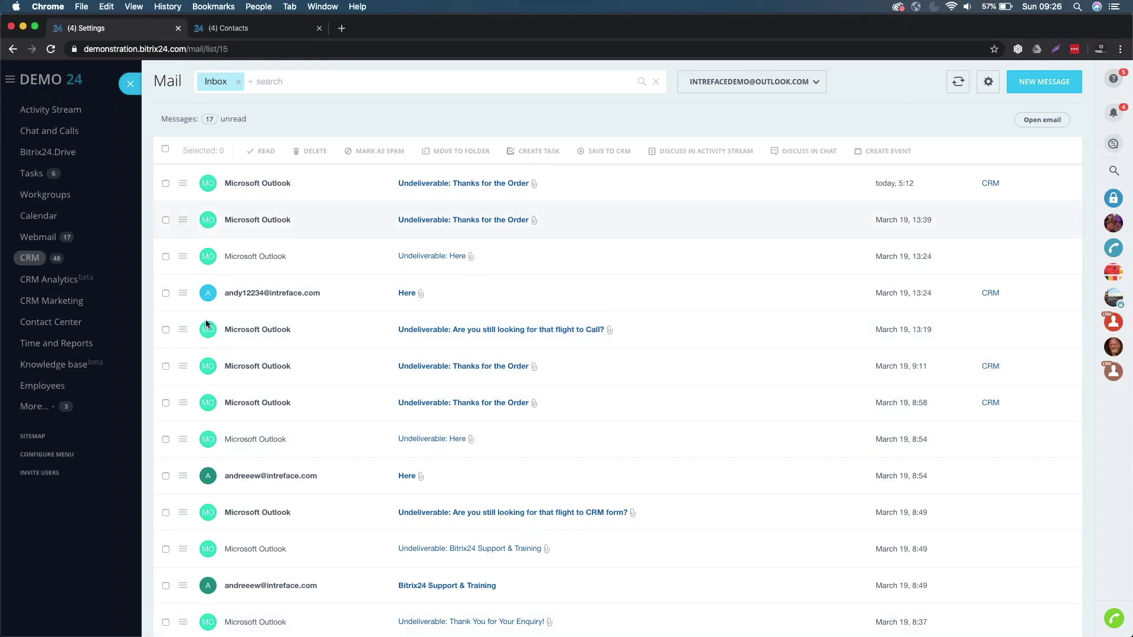
- Start a task from the 'Here' email, then close the New task form to return to the inbox
click(183, 297)
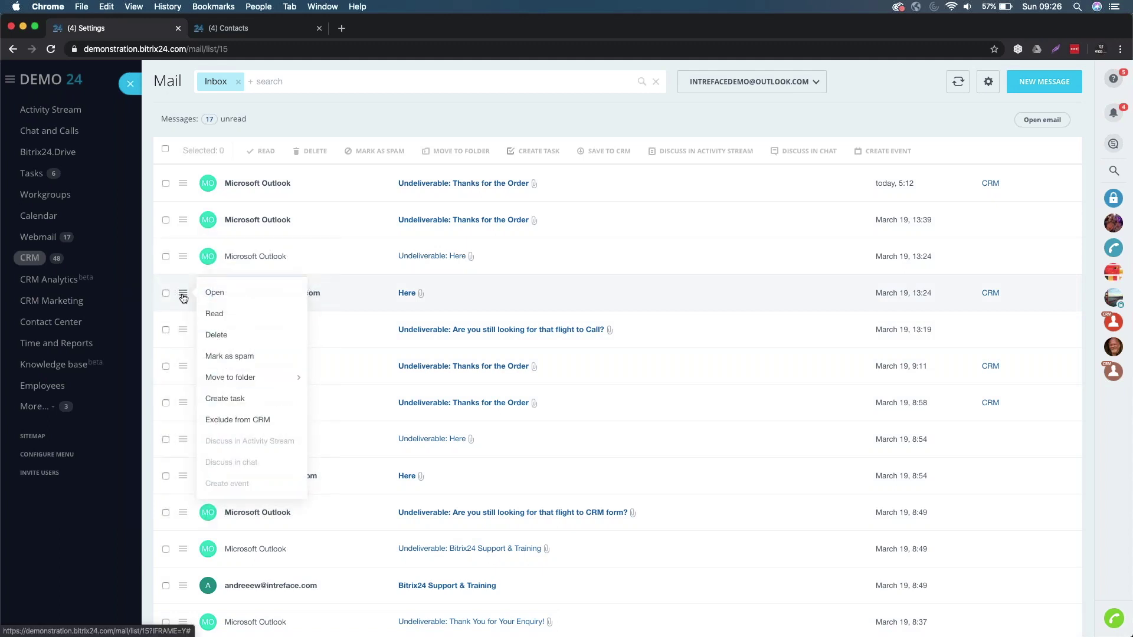
click(231, 401)
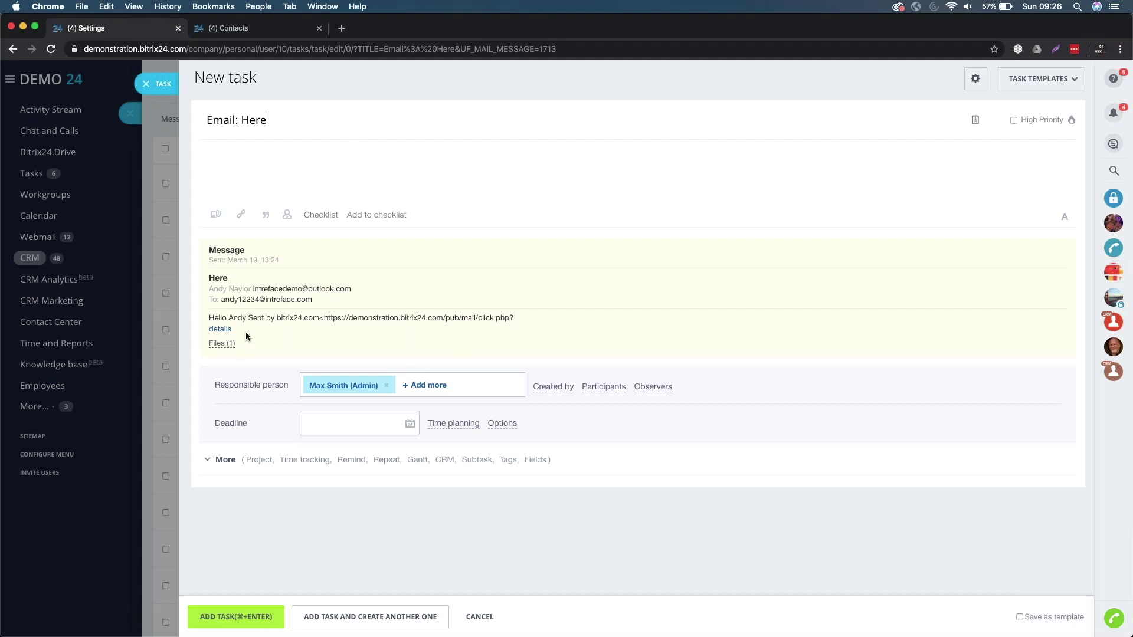
click(146, 83)
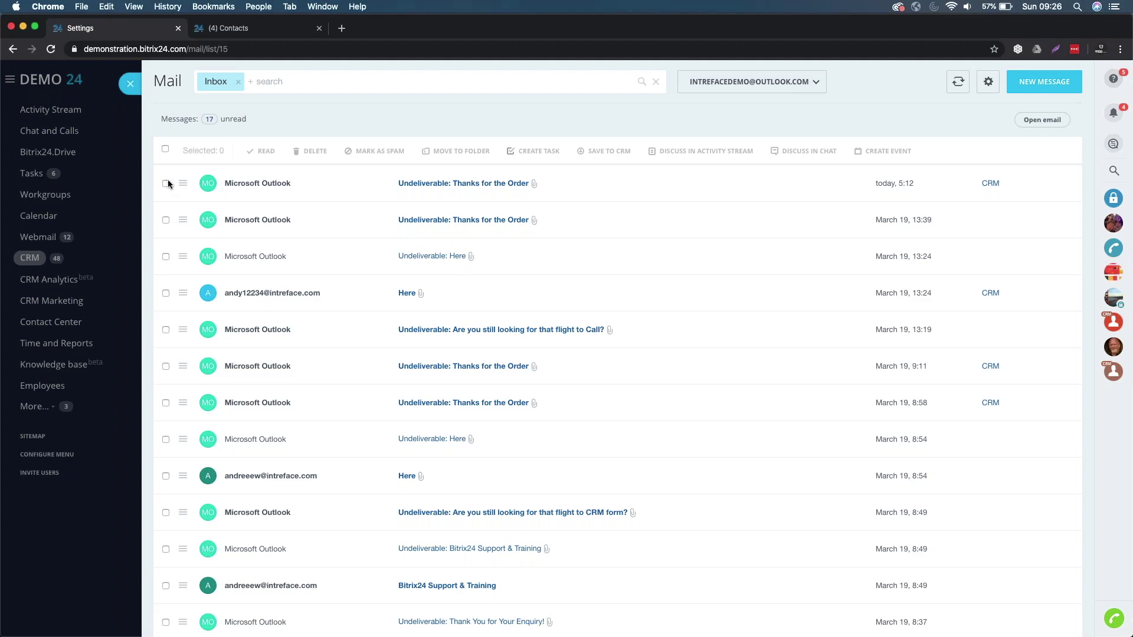
- Close the Mail panel and switch to the CRM Leads list
scroll(485, 440, down, 6)
scroll(485, 440, up, 6)
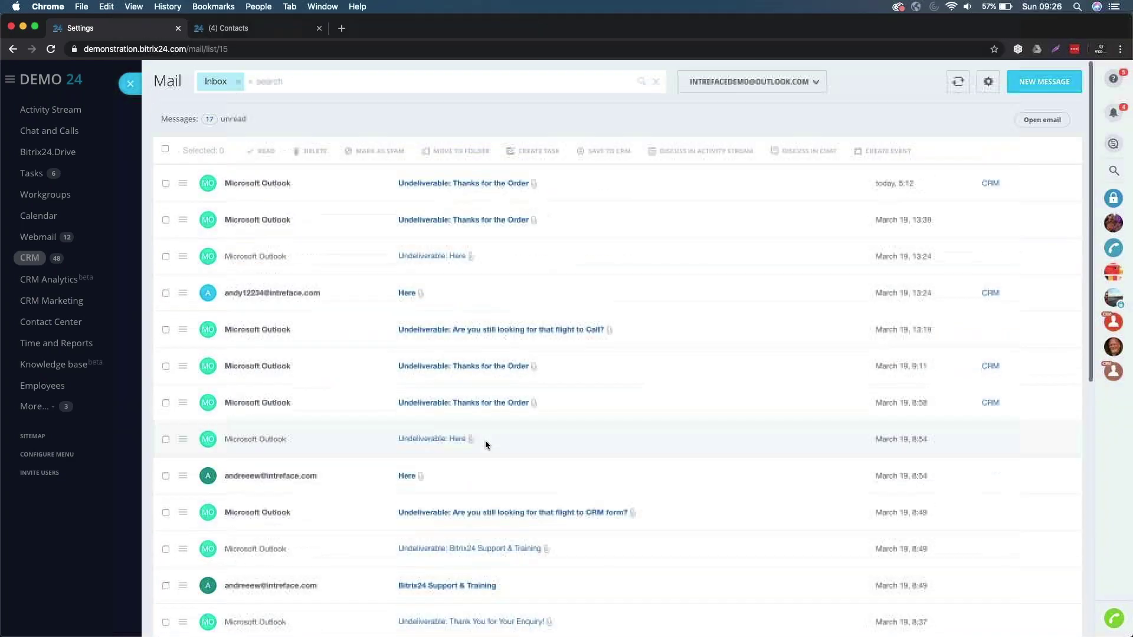
click(129, 86)
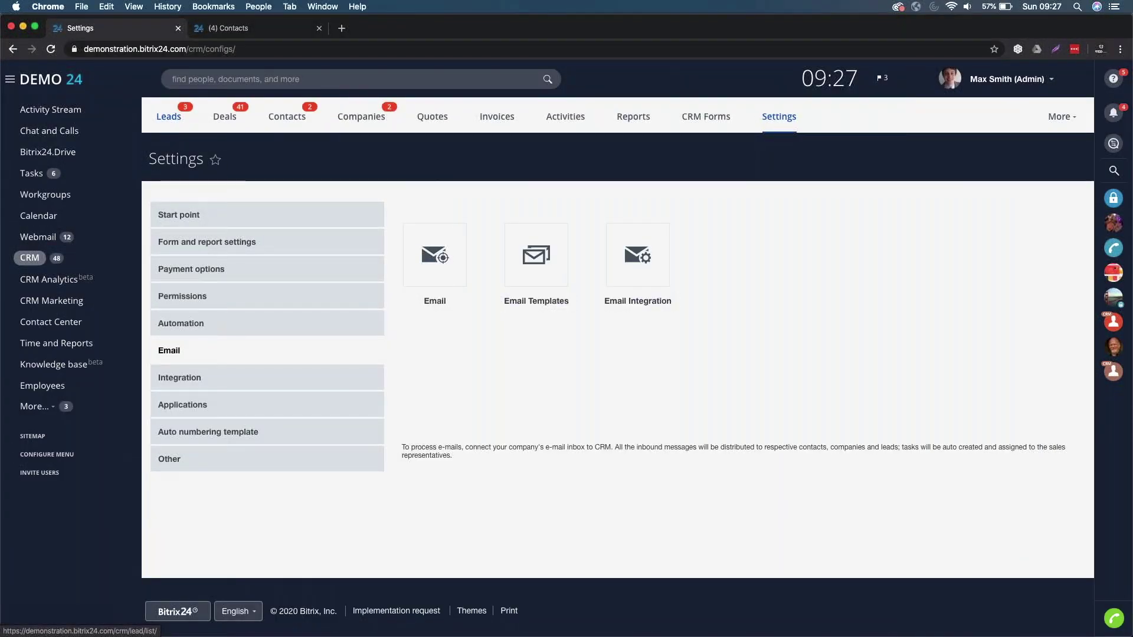
click(169, 122)
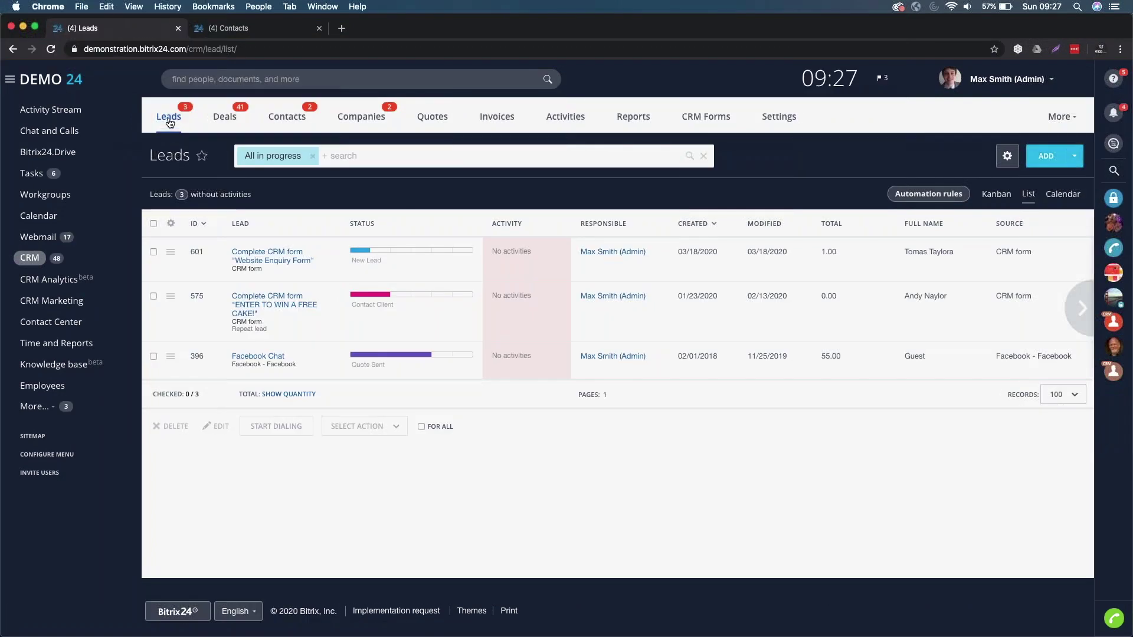